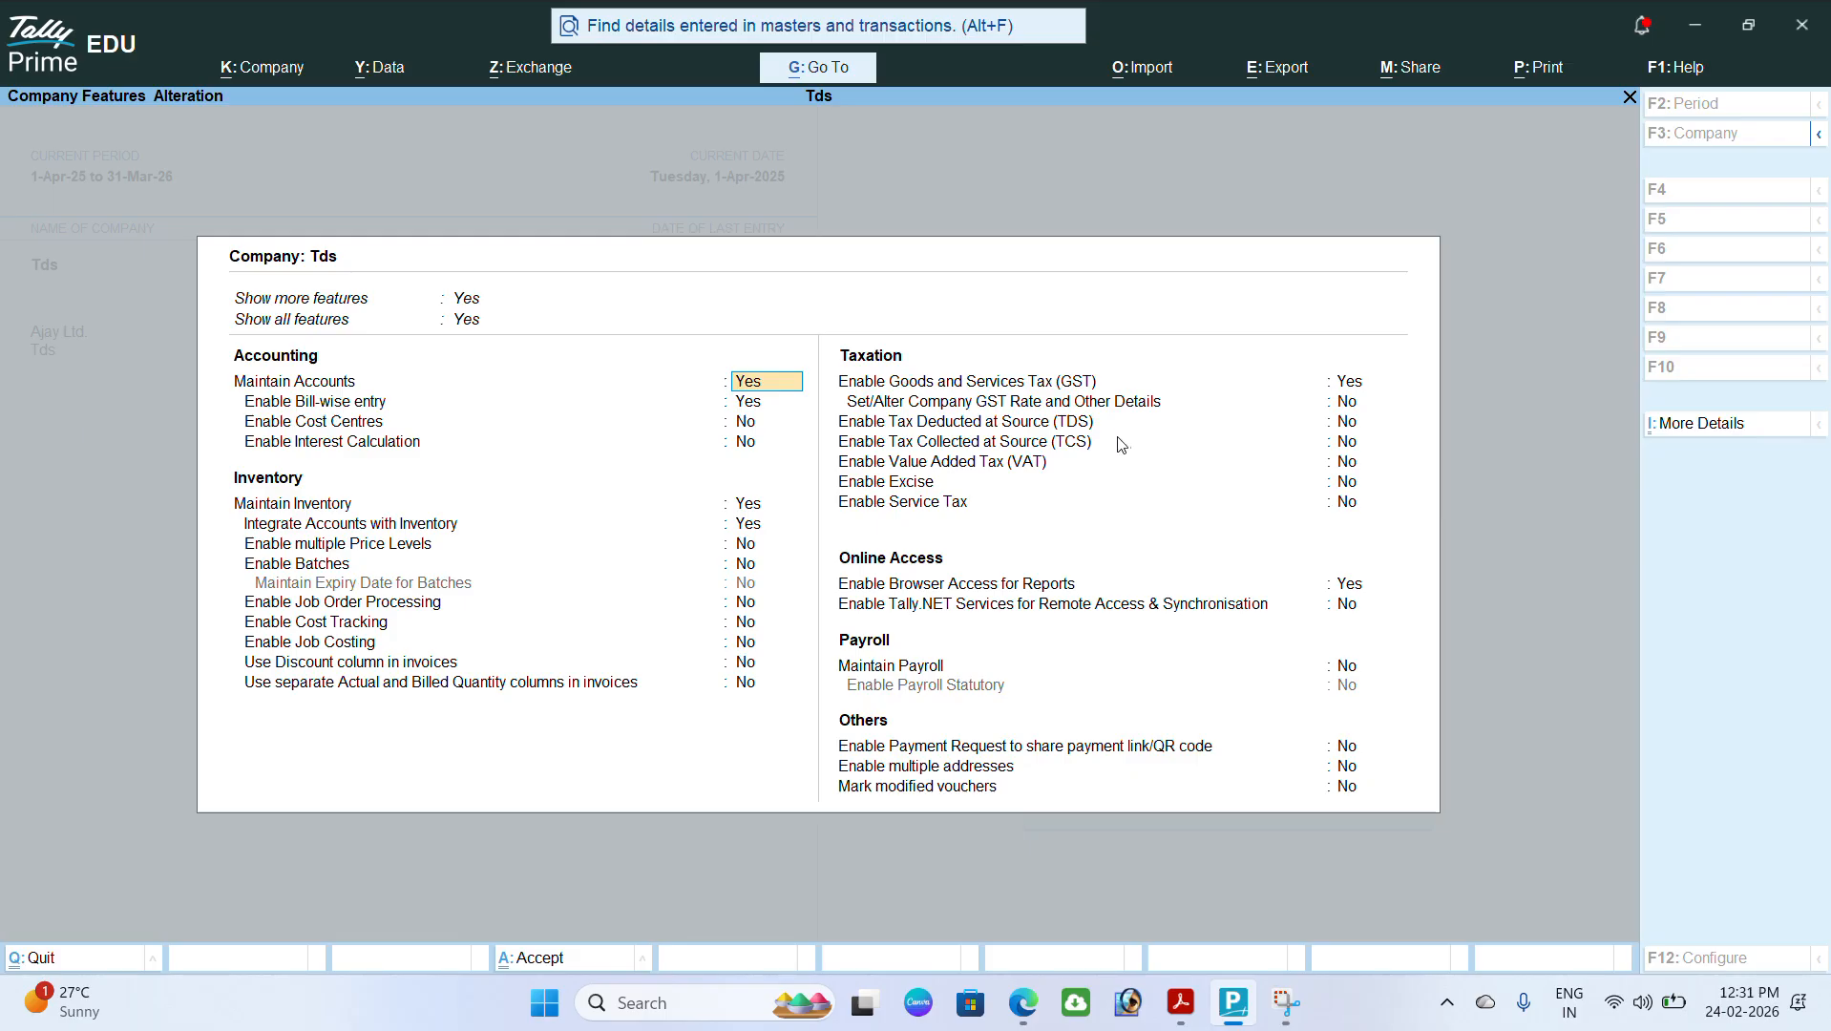
Step: Enable Tax Deducted at Source (TDS) in the company's taxation features
left_click(1353, 423)
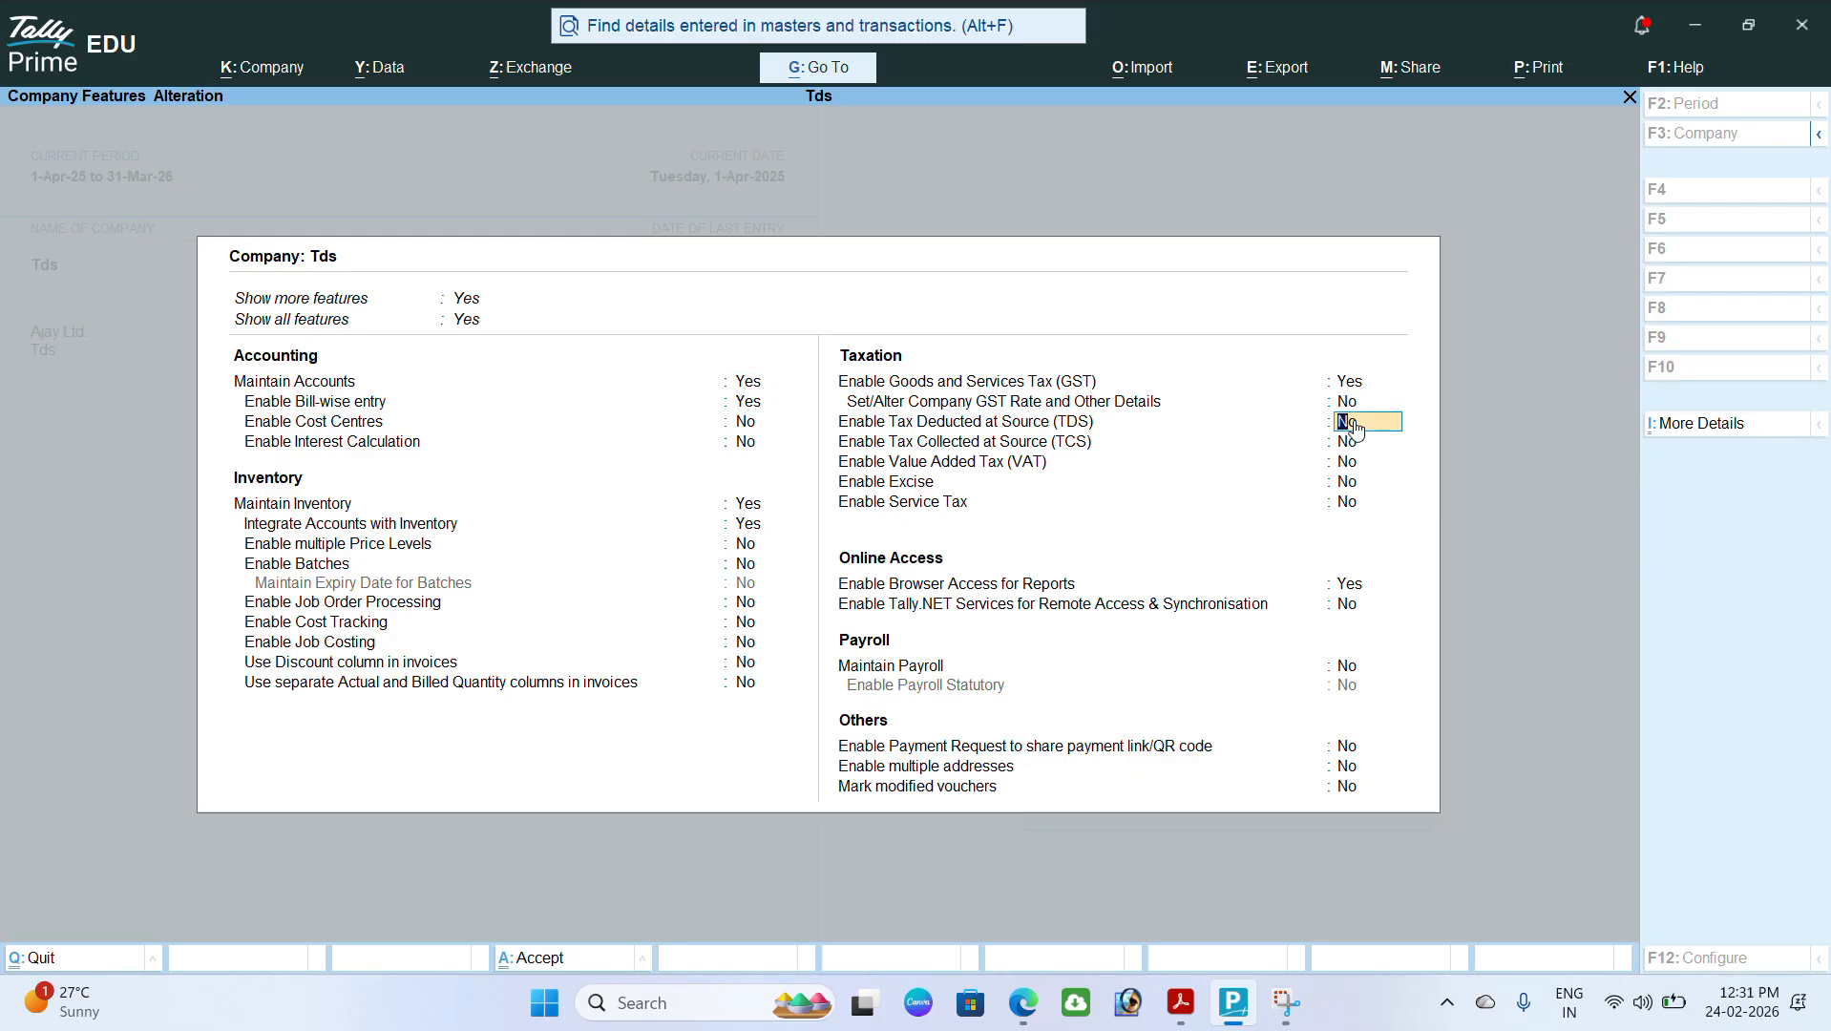
type("y")
key("Return")
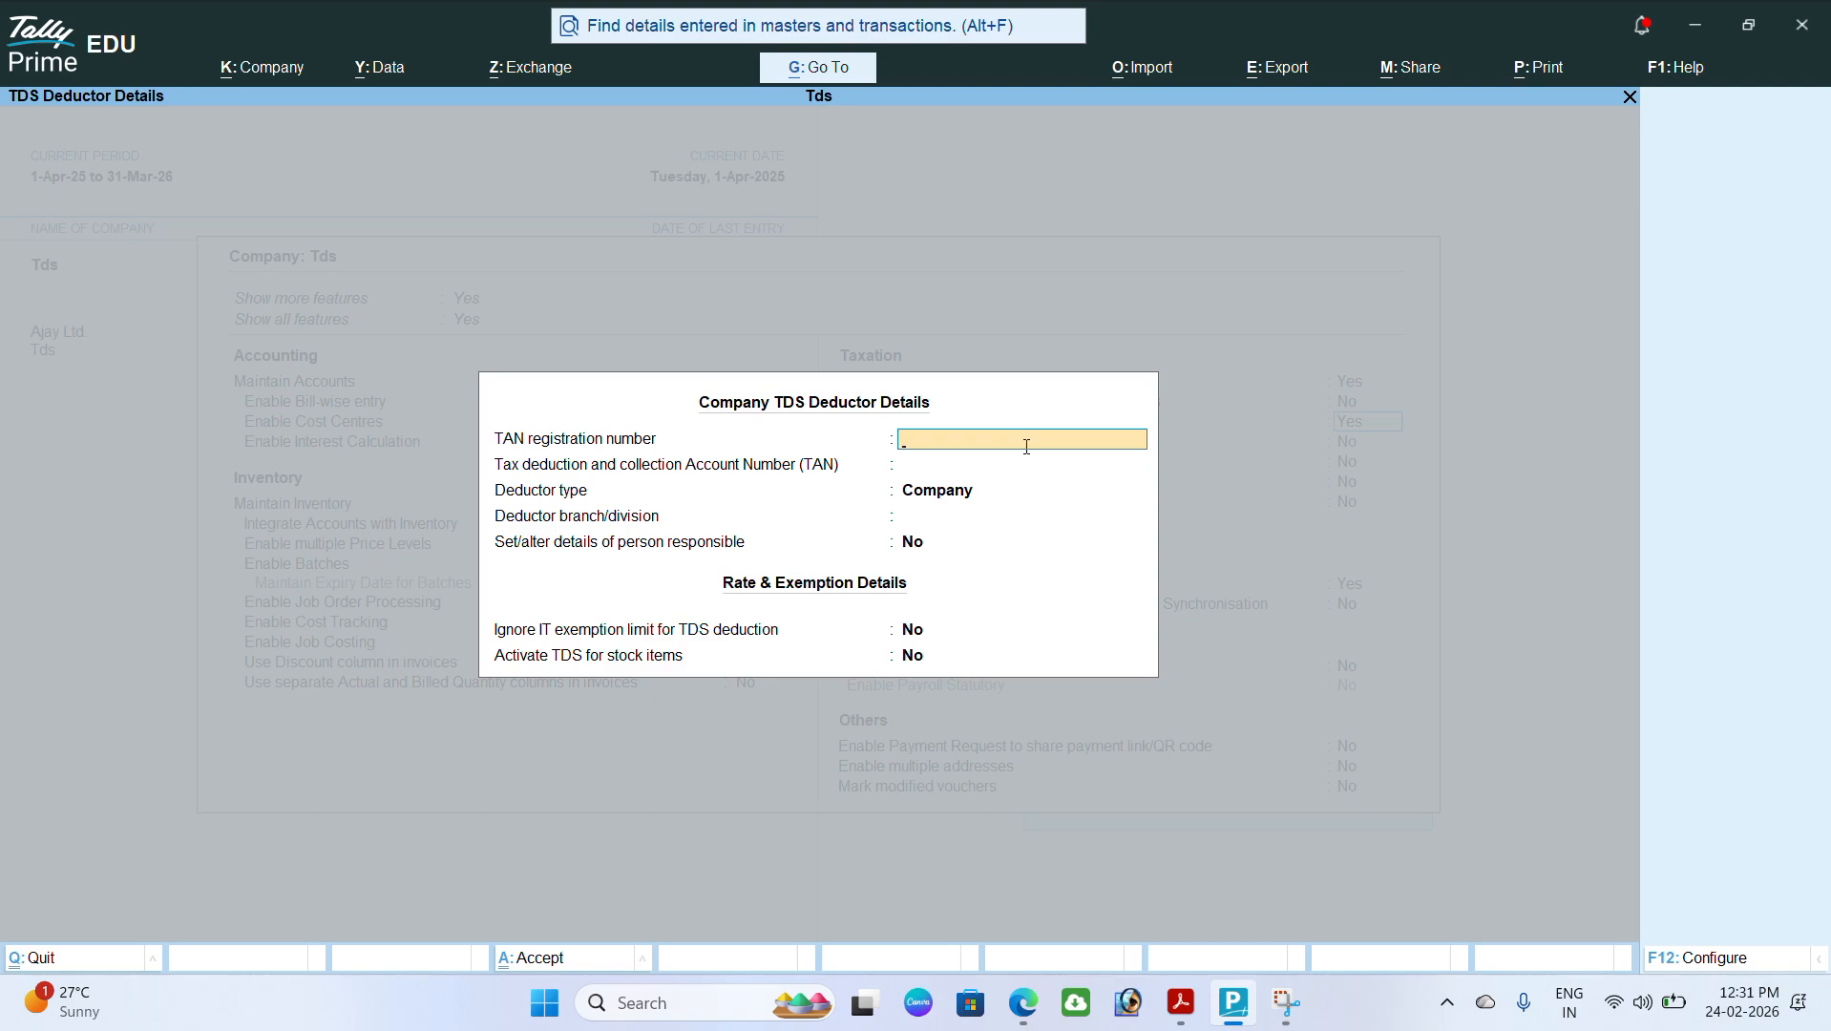
Step: Enter the company's TAN registration number and tax deduction and collection account number in the TDS deductor details
type("25455SFSFS55")
key("Return")
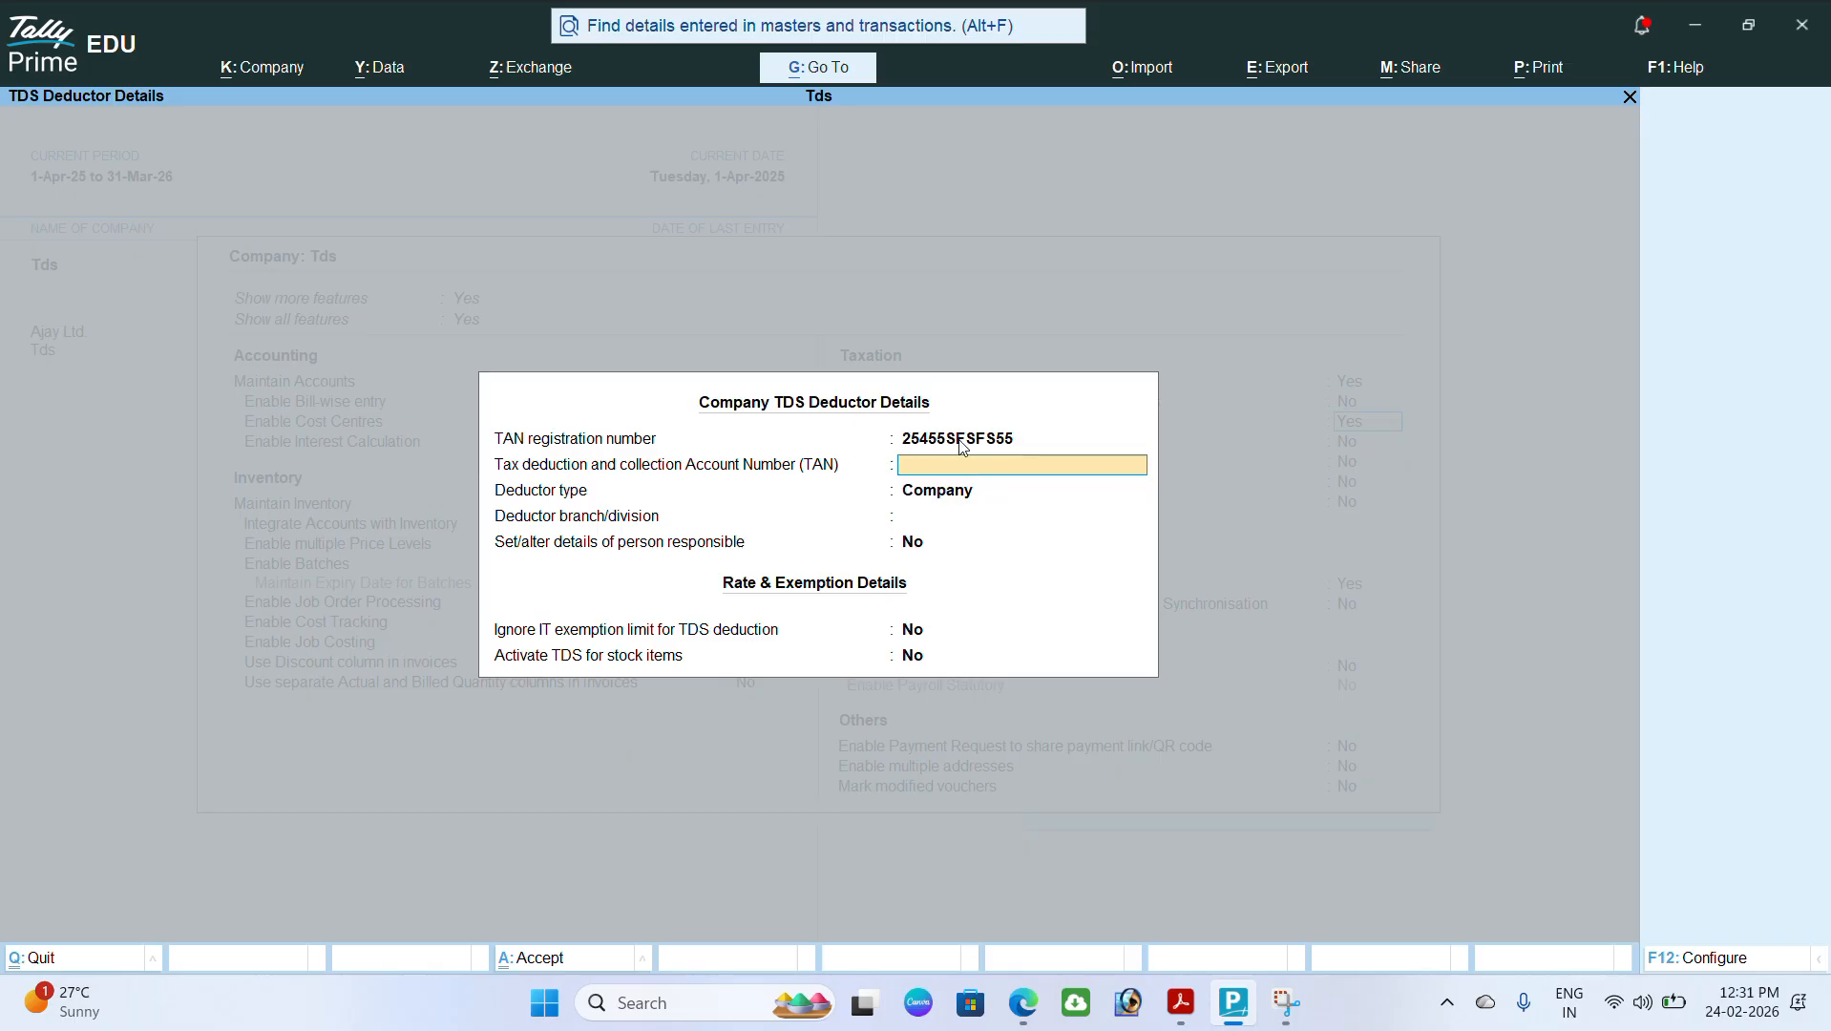
type("ASDF142")
type("52K")
key("Return")
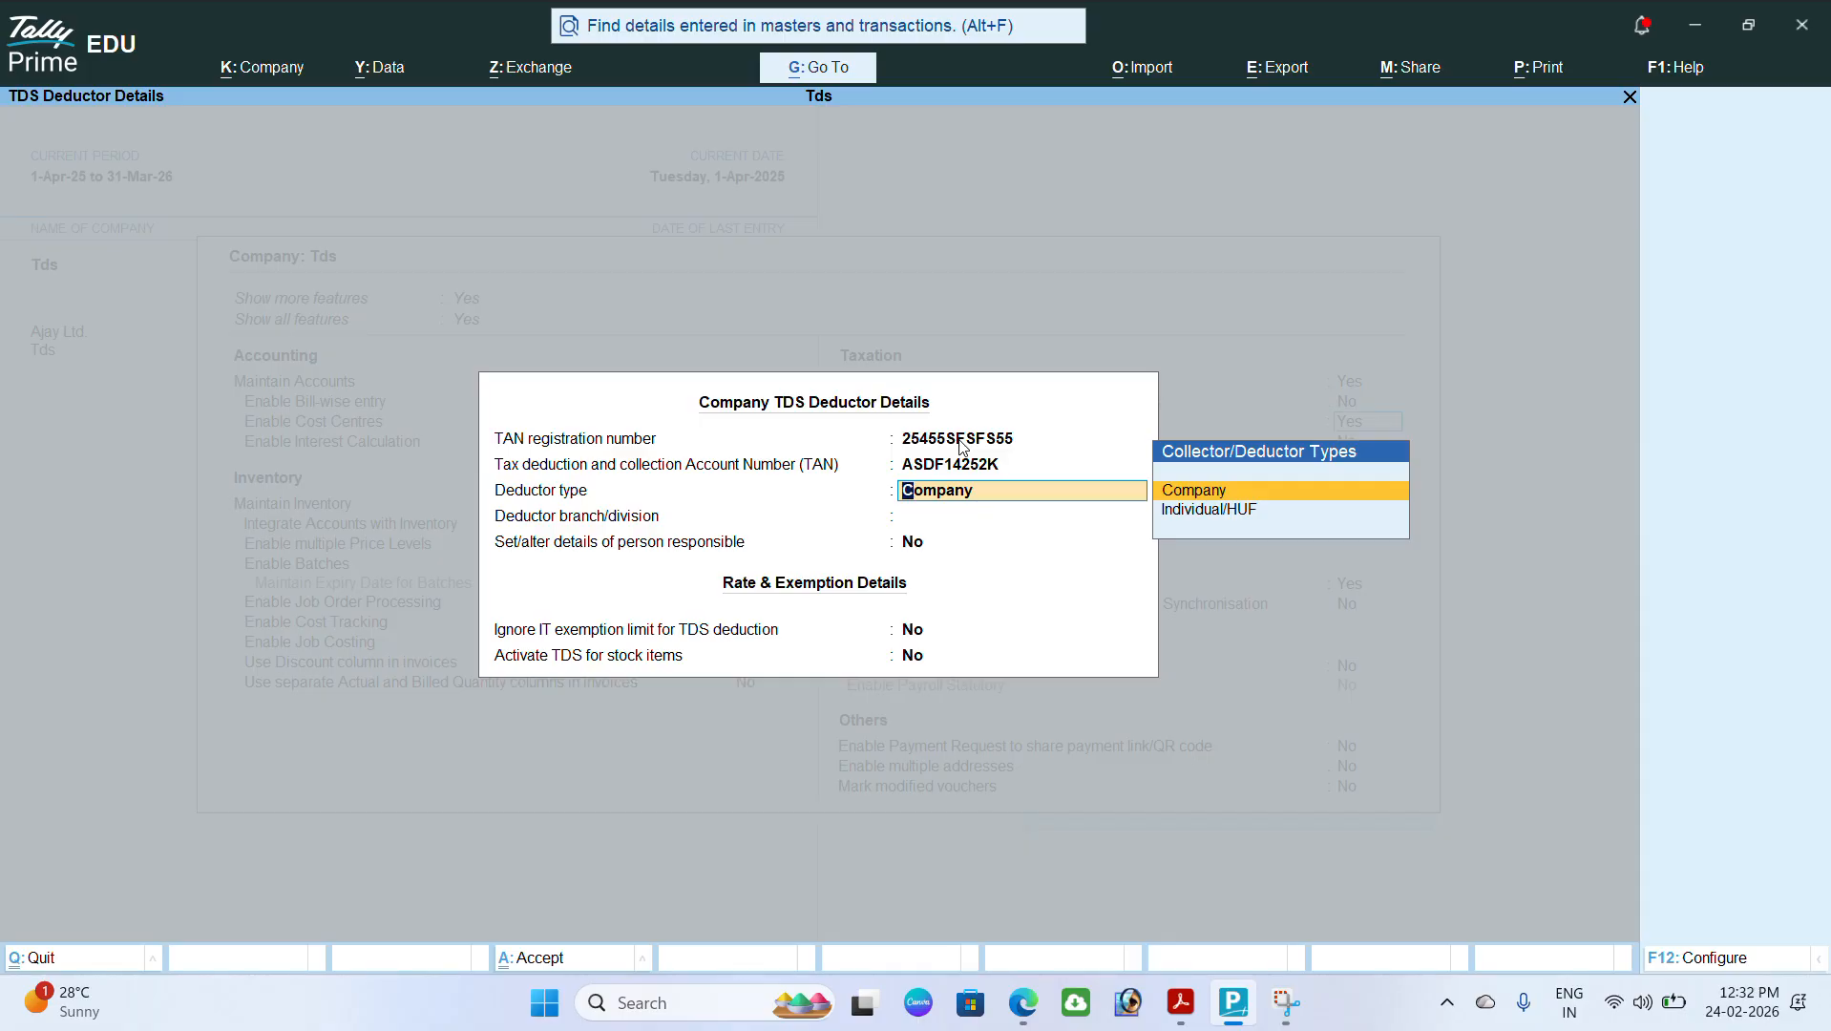
Step: Keep the deductor type as Company and set the deductor branch/division to Patna
key("Down")
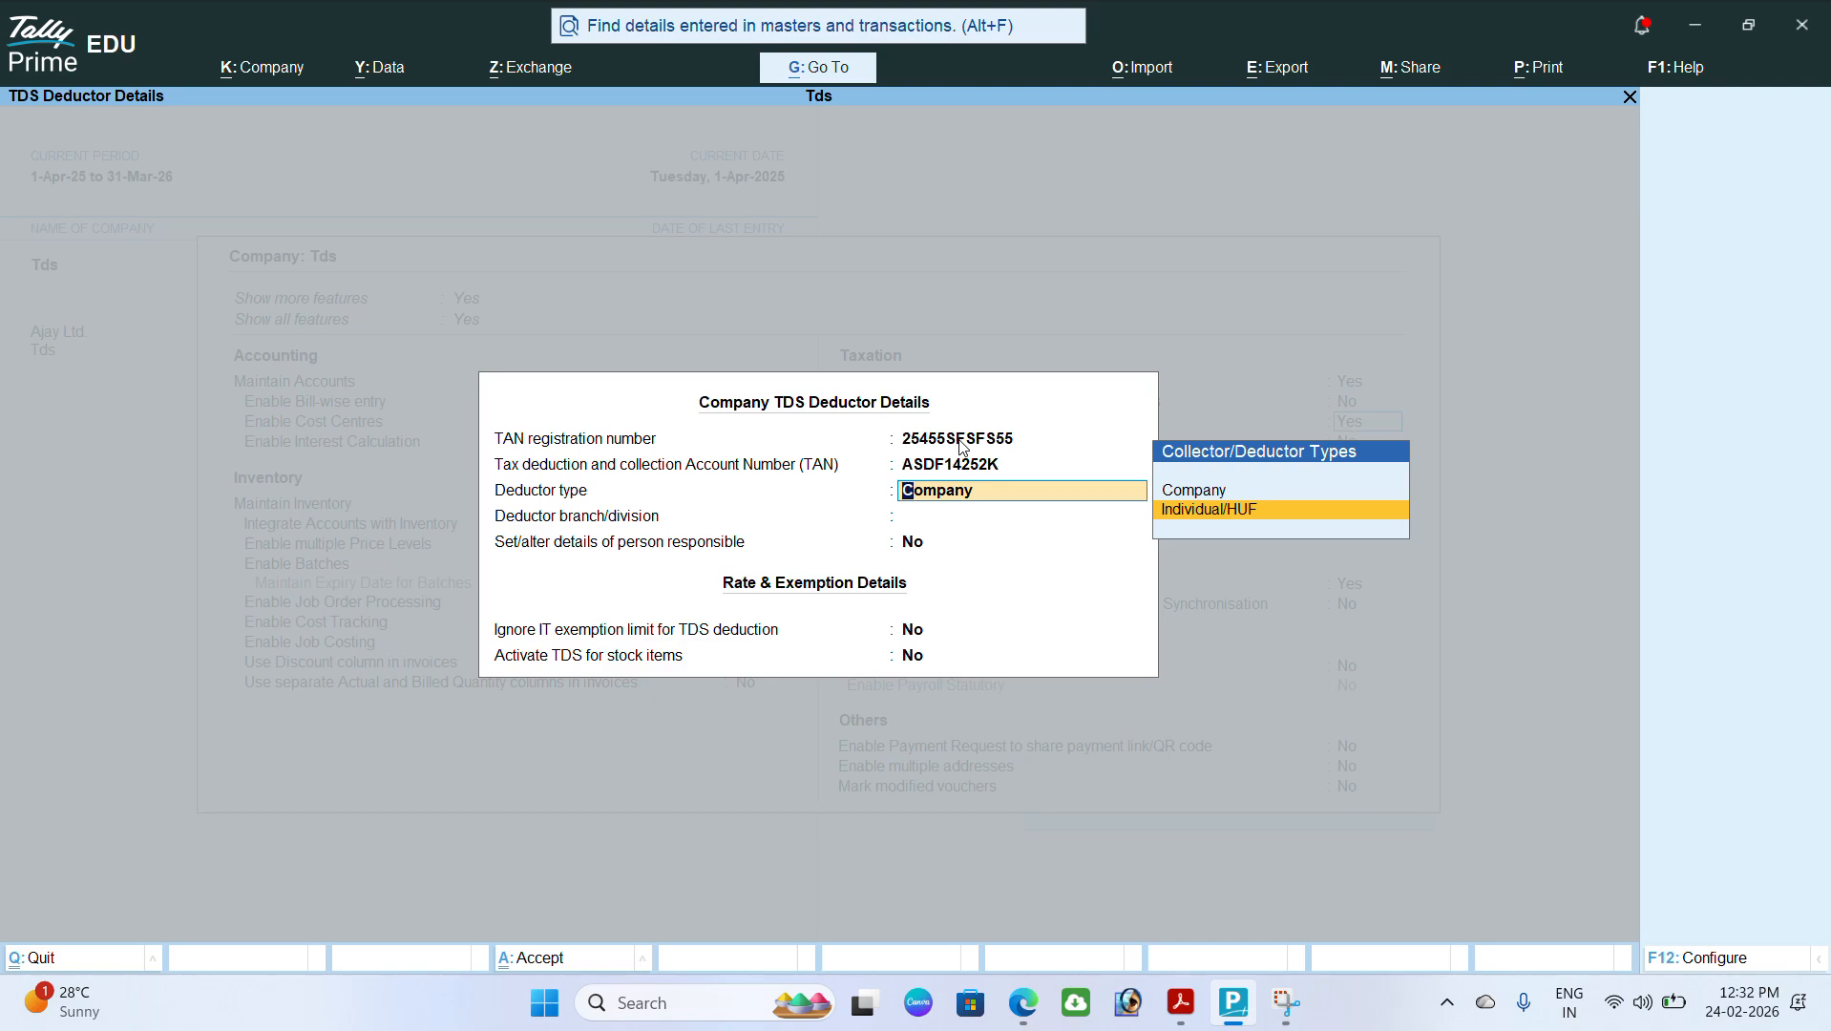
key("Up")
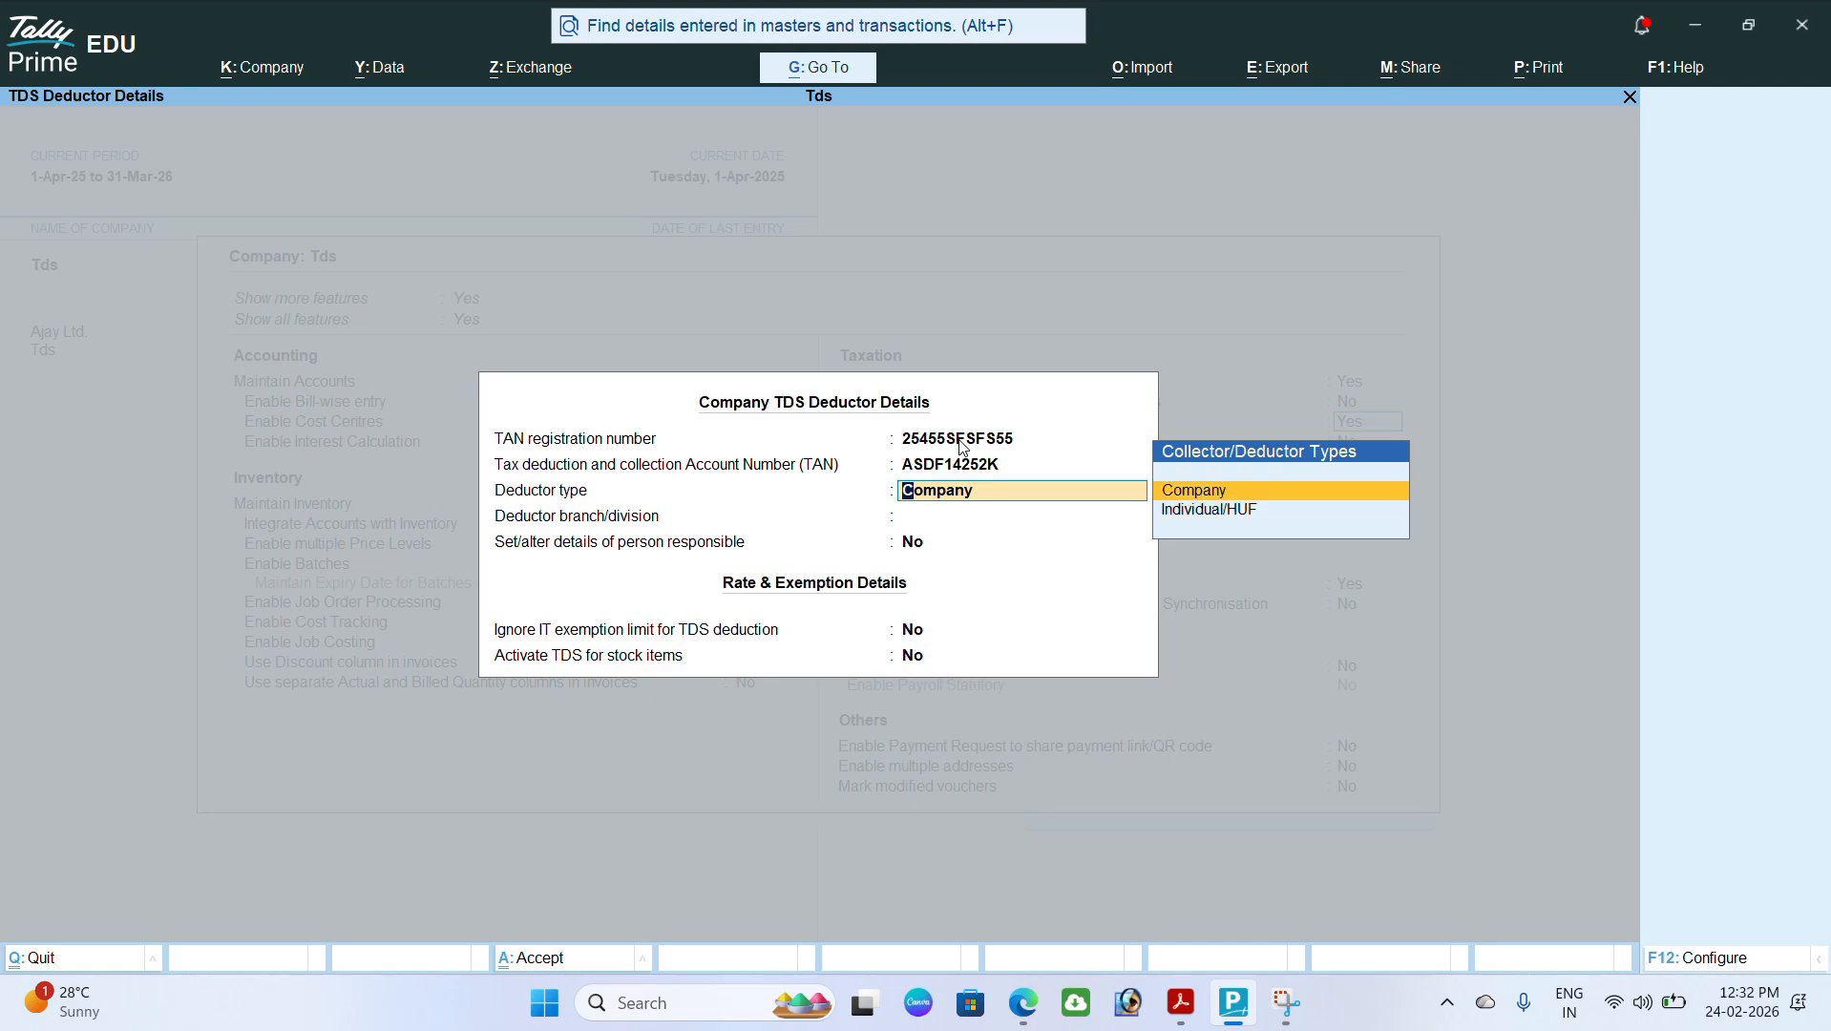
key("Return")
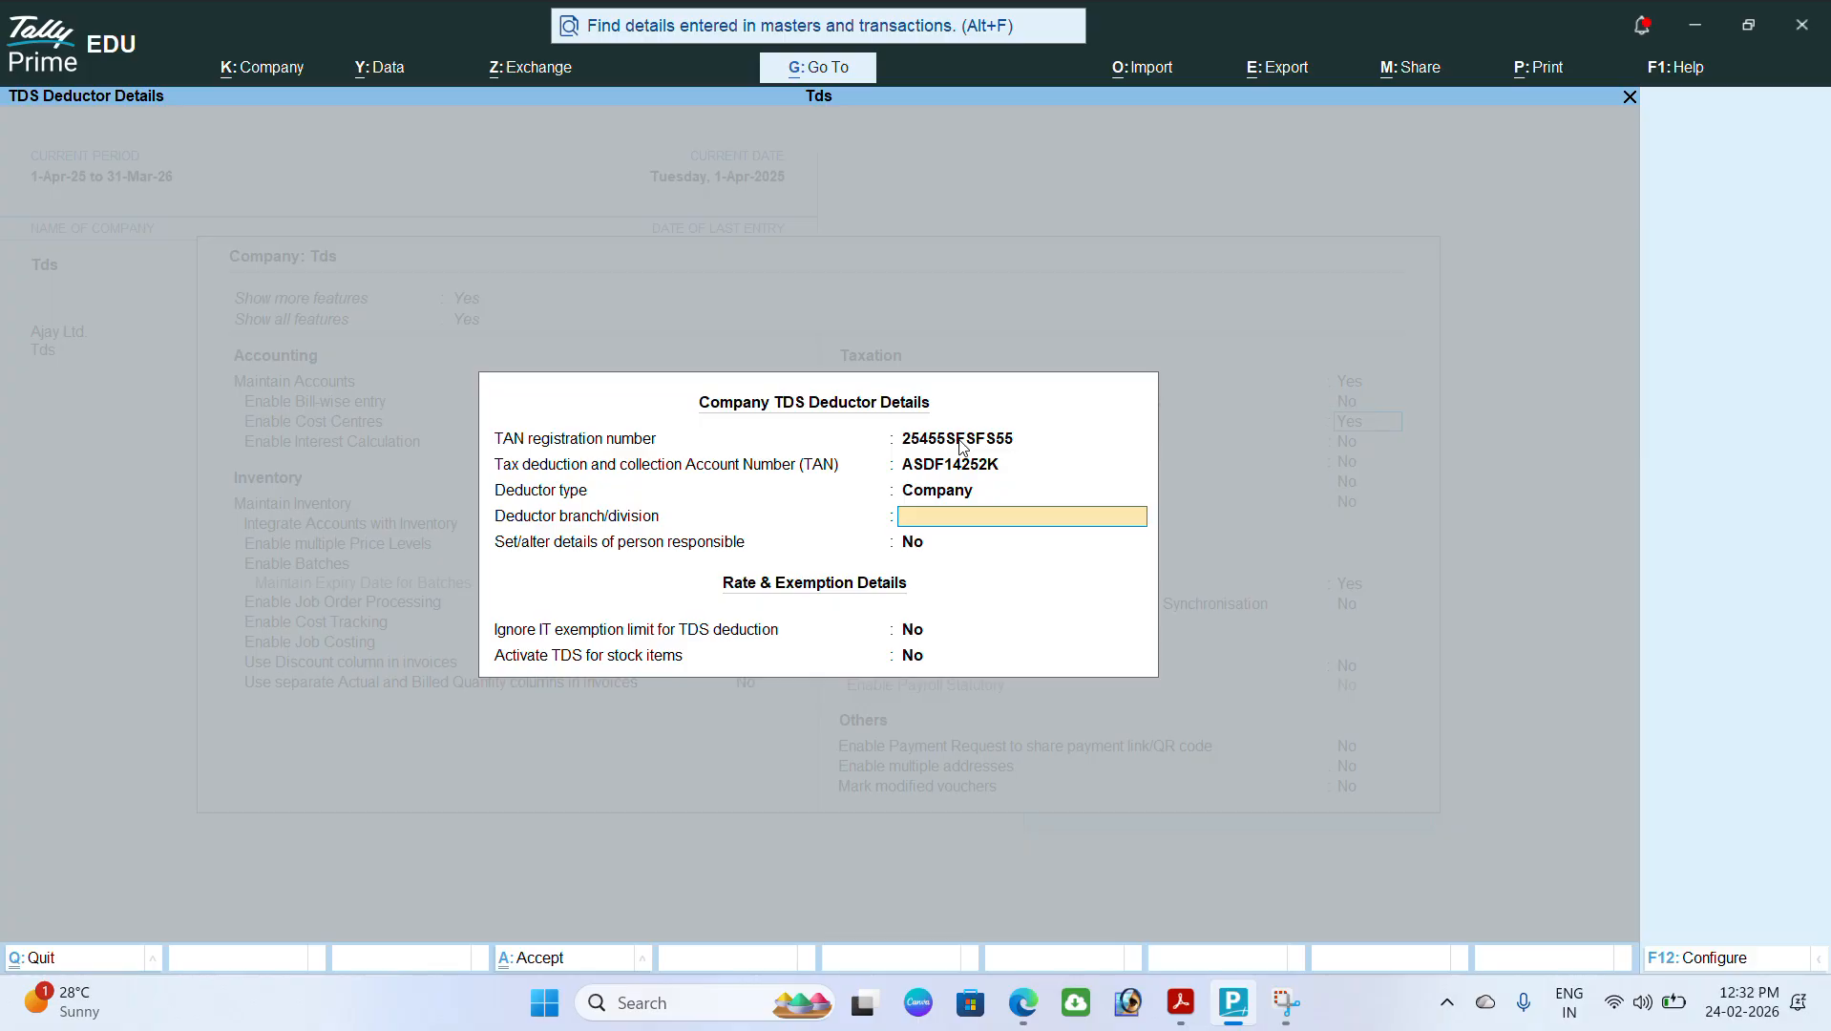
type("Patna")
key("Return")
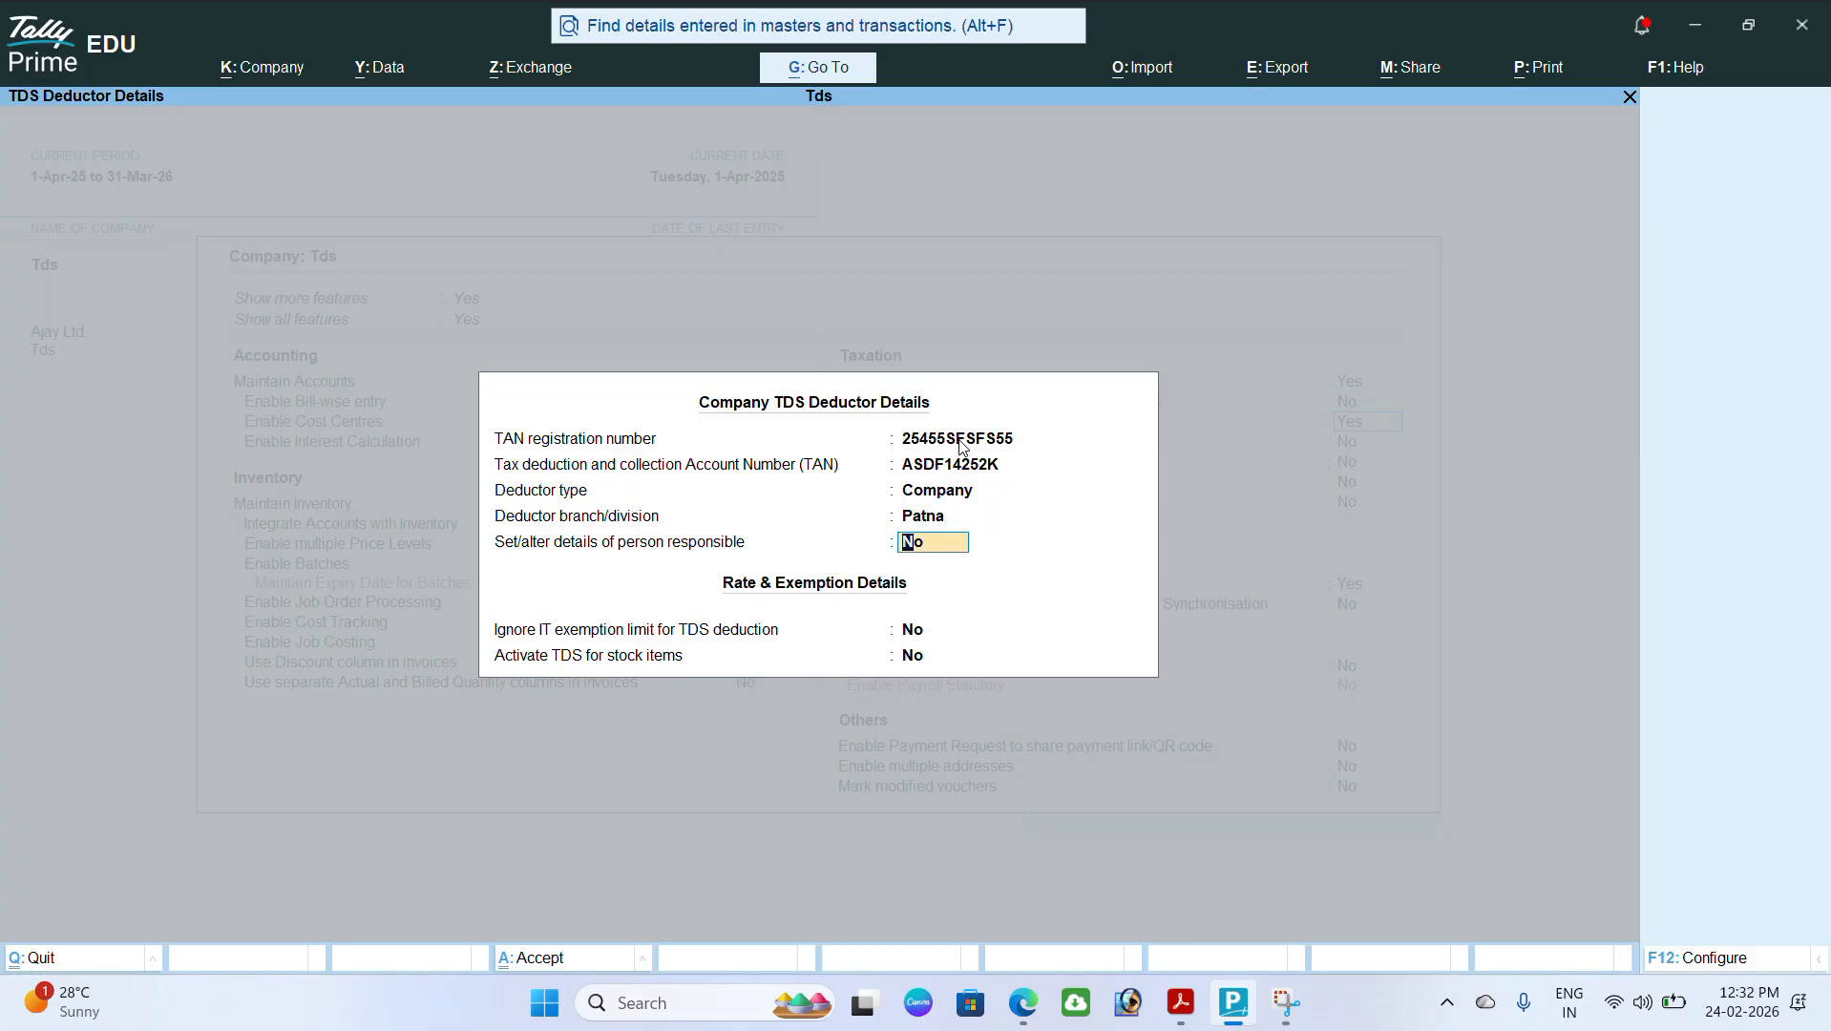
Step: Enable the details of the person responsible and enter that person's name and PAN, leaving parentage and designation blank
key("y")
key("Return")
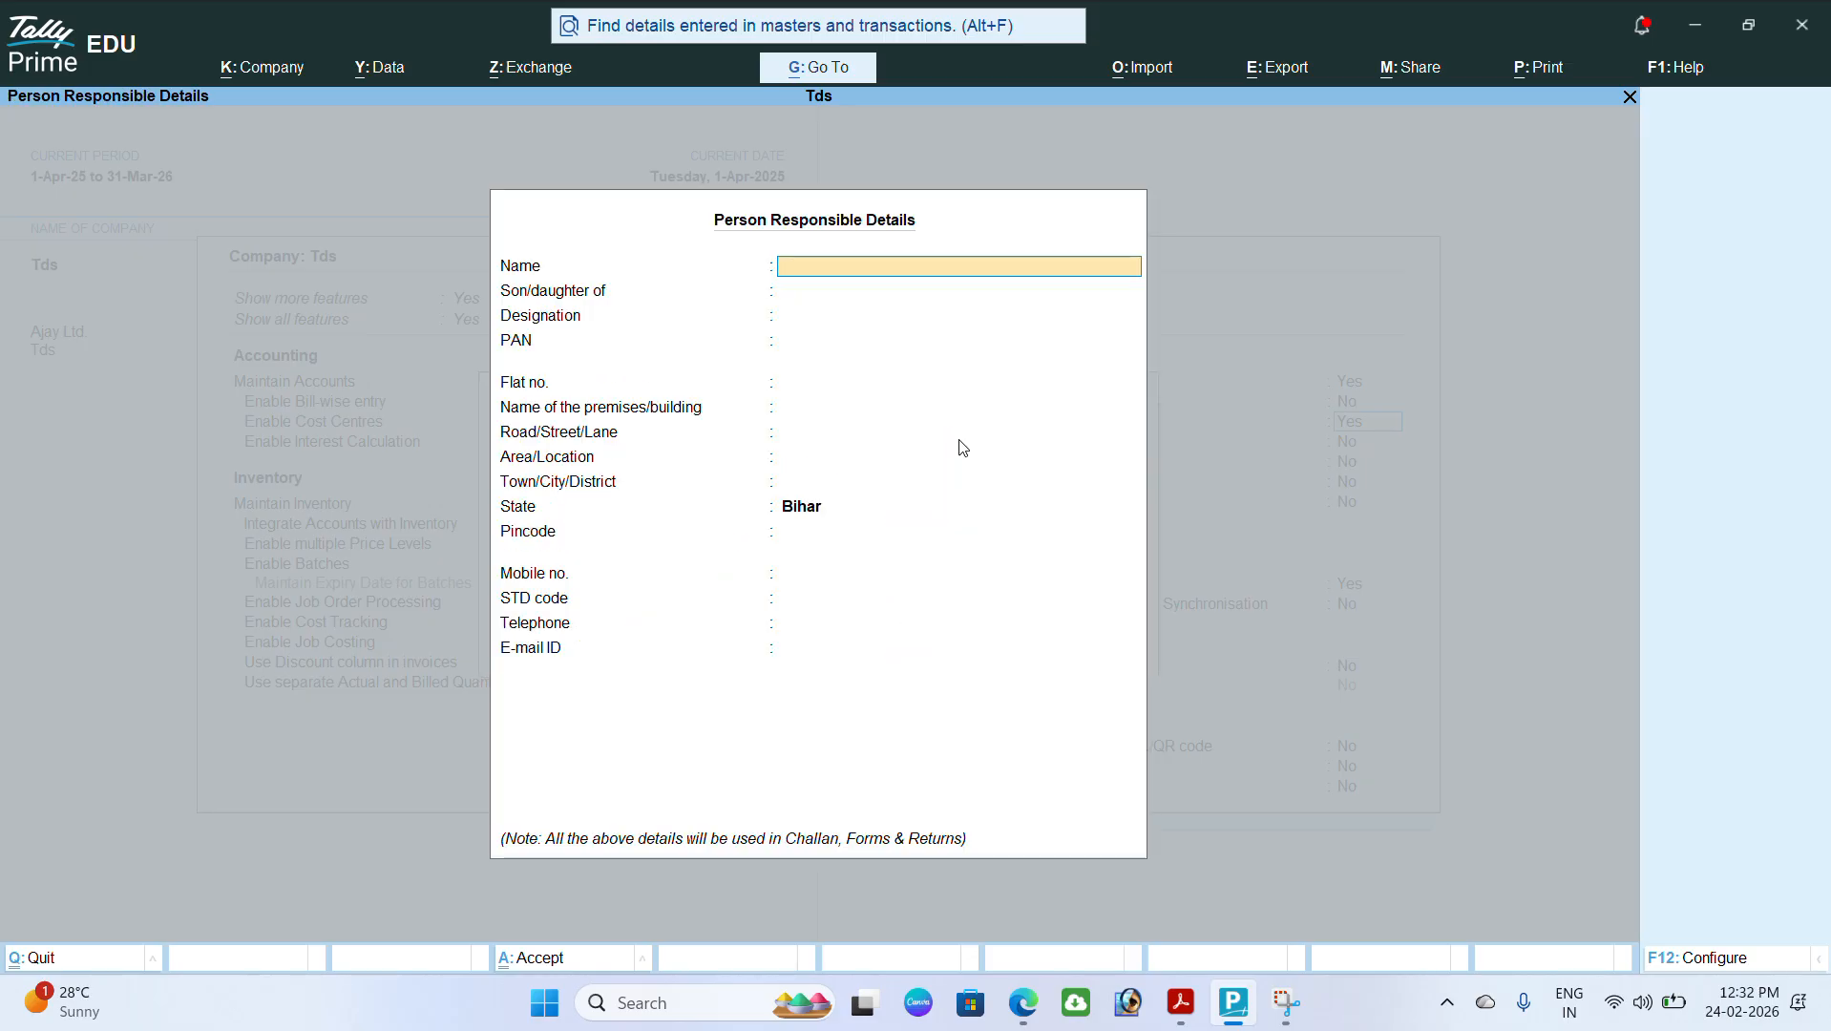
type("A")
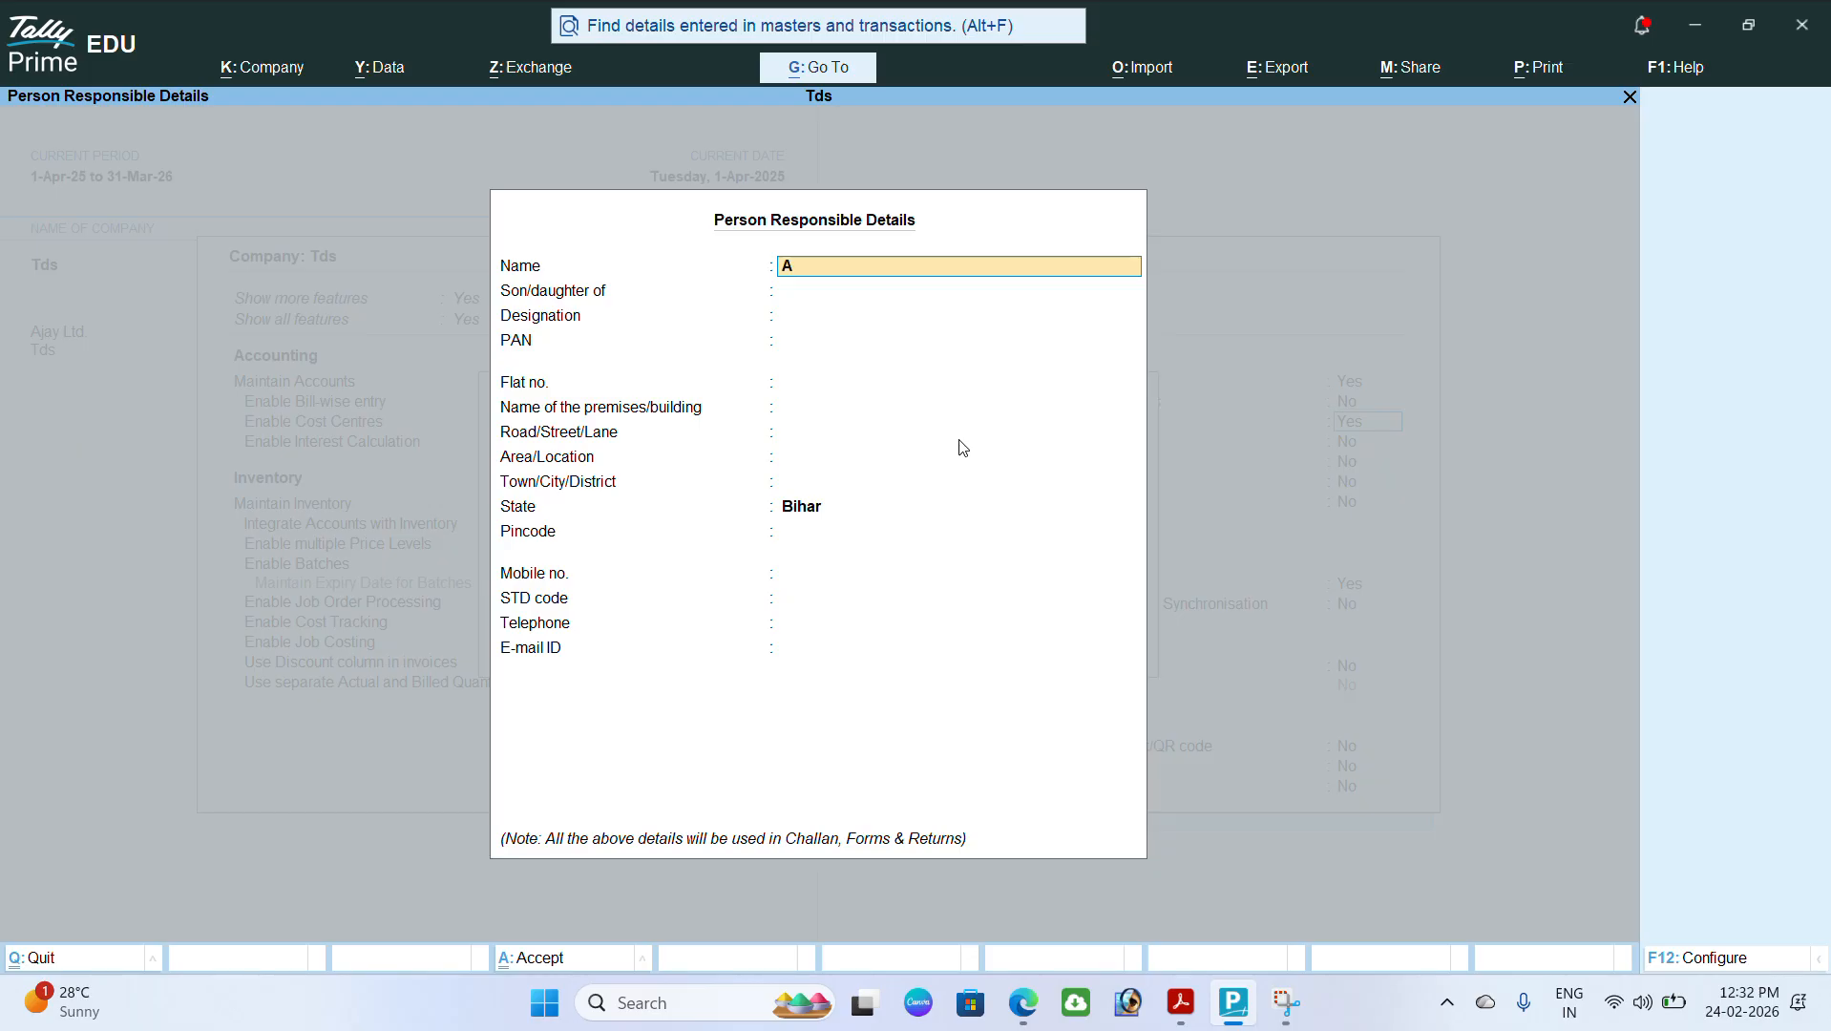
type("k Raj")
key("Return")
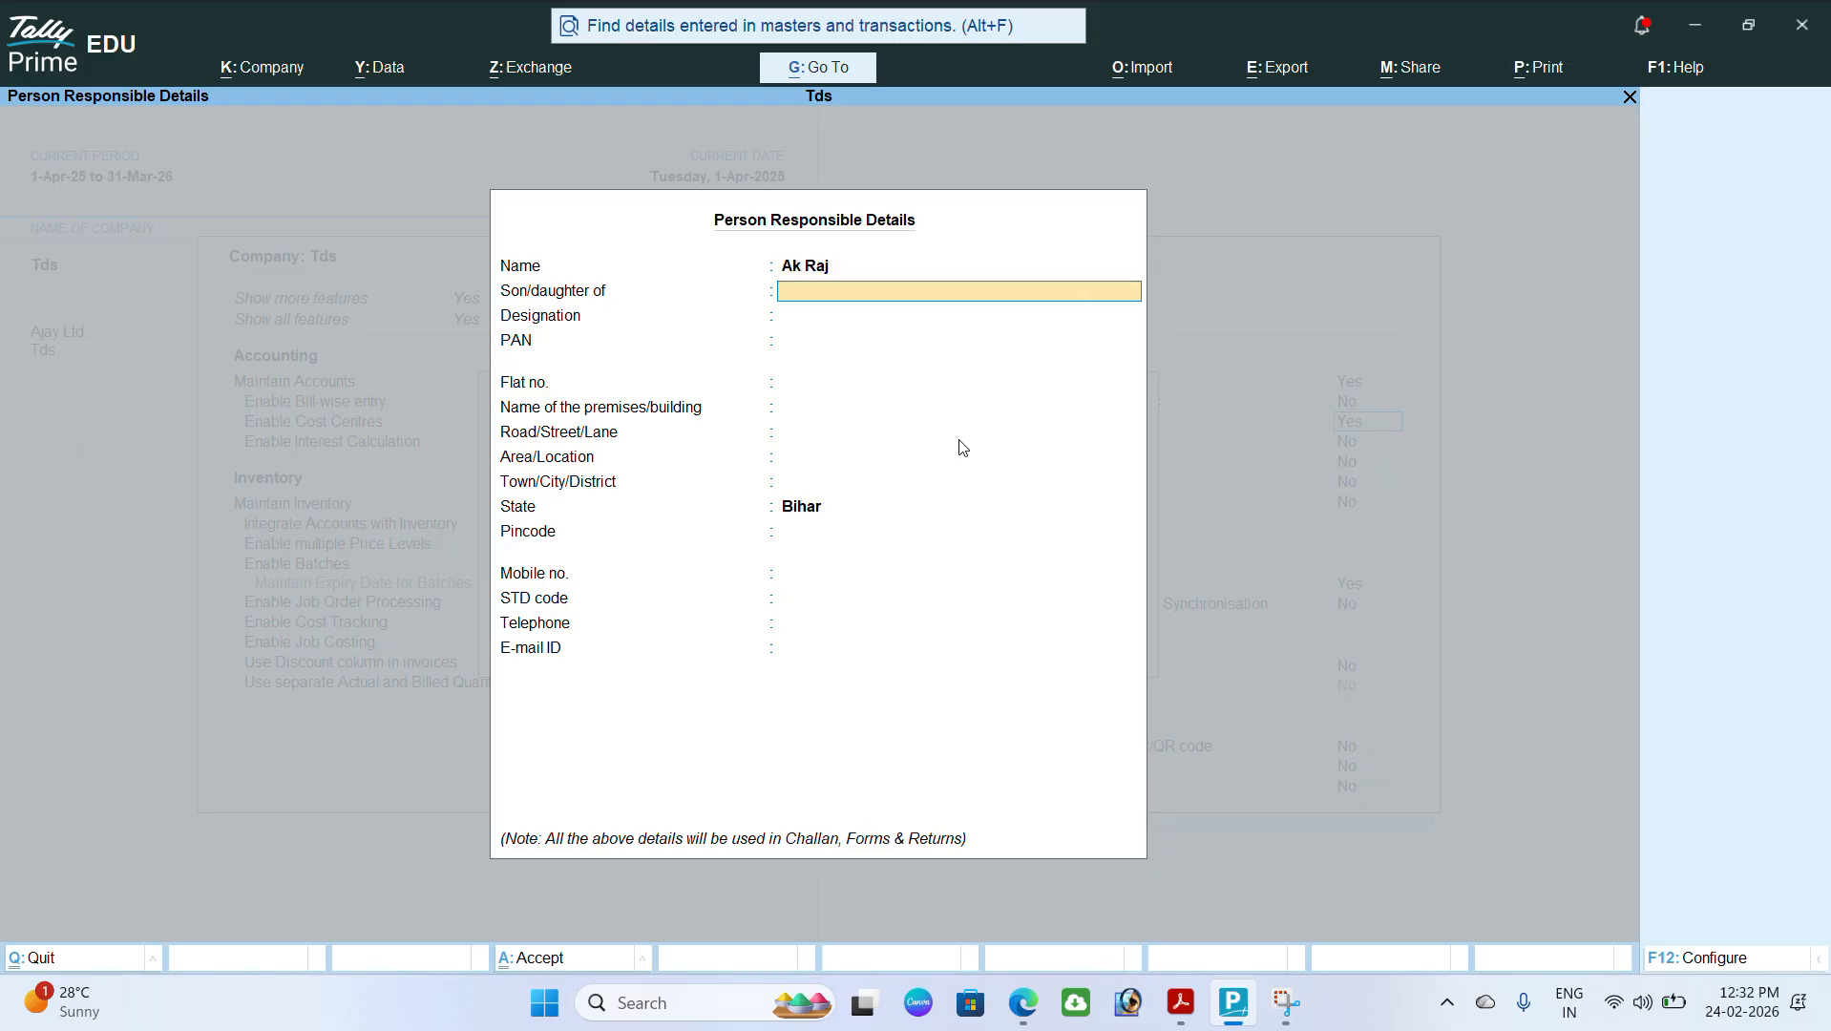
key("Return")
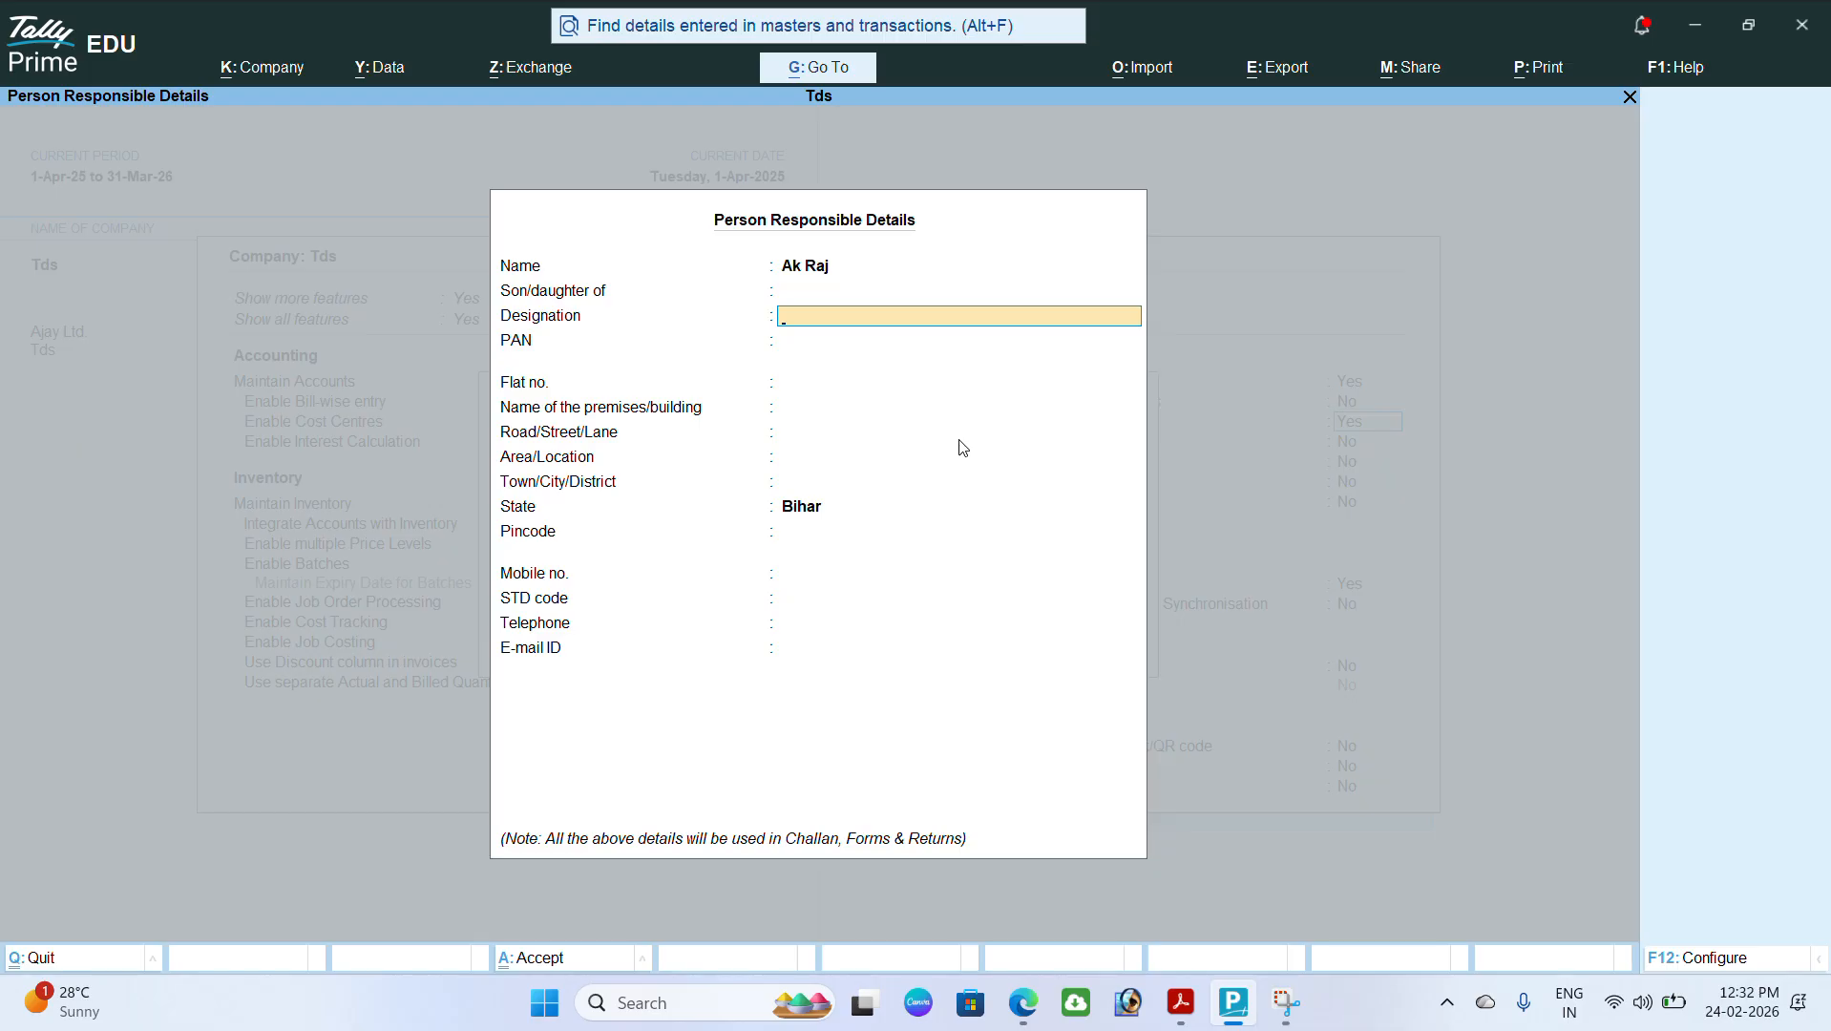
key("Return")
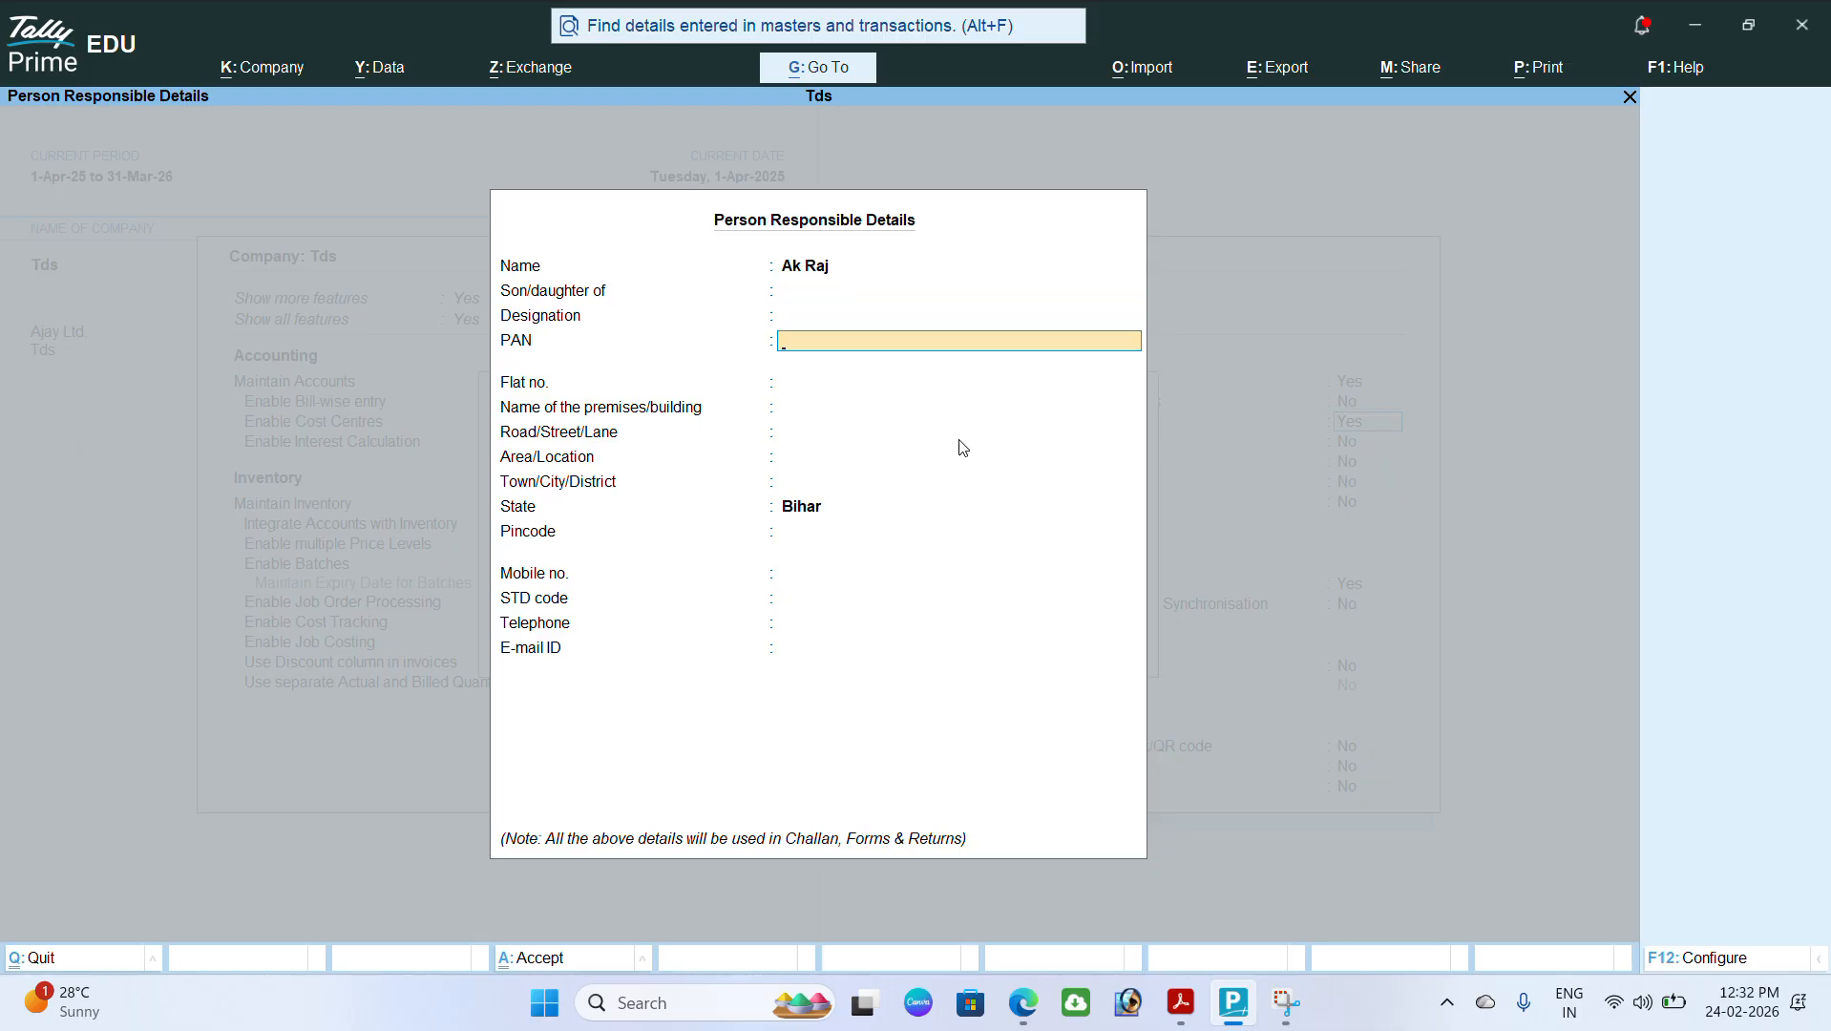
type("DWESD5256K")
key("Return")
key("Return")
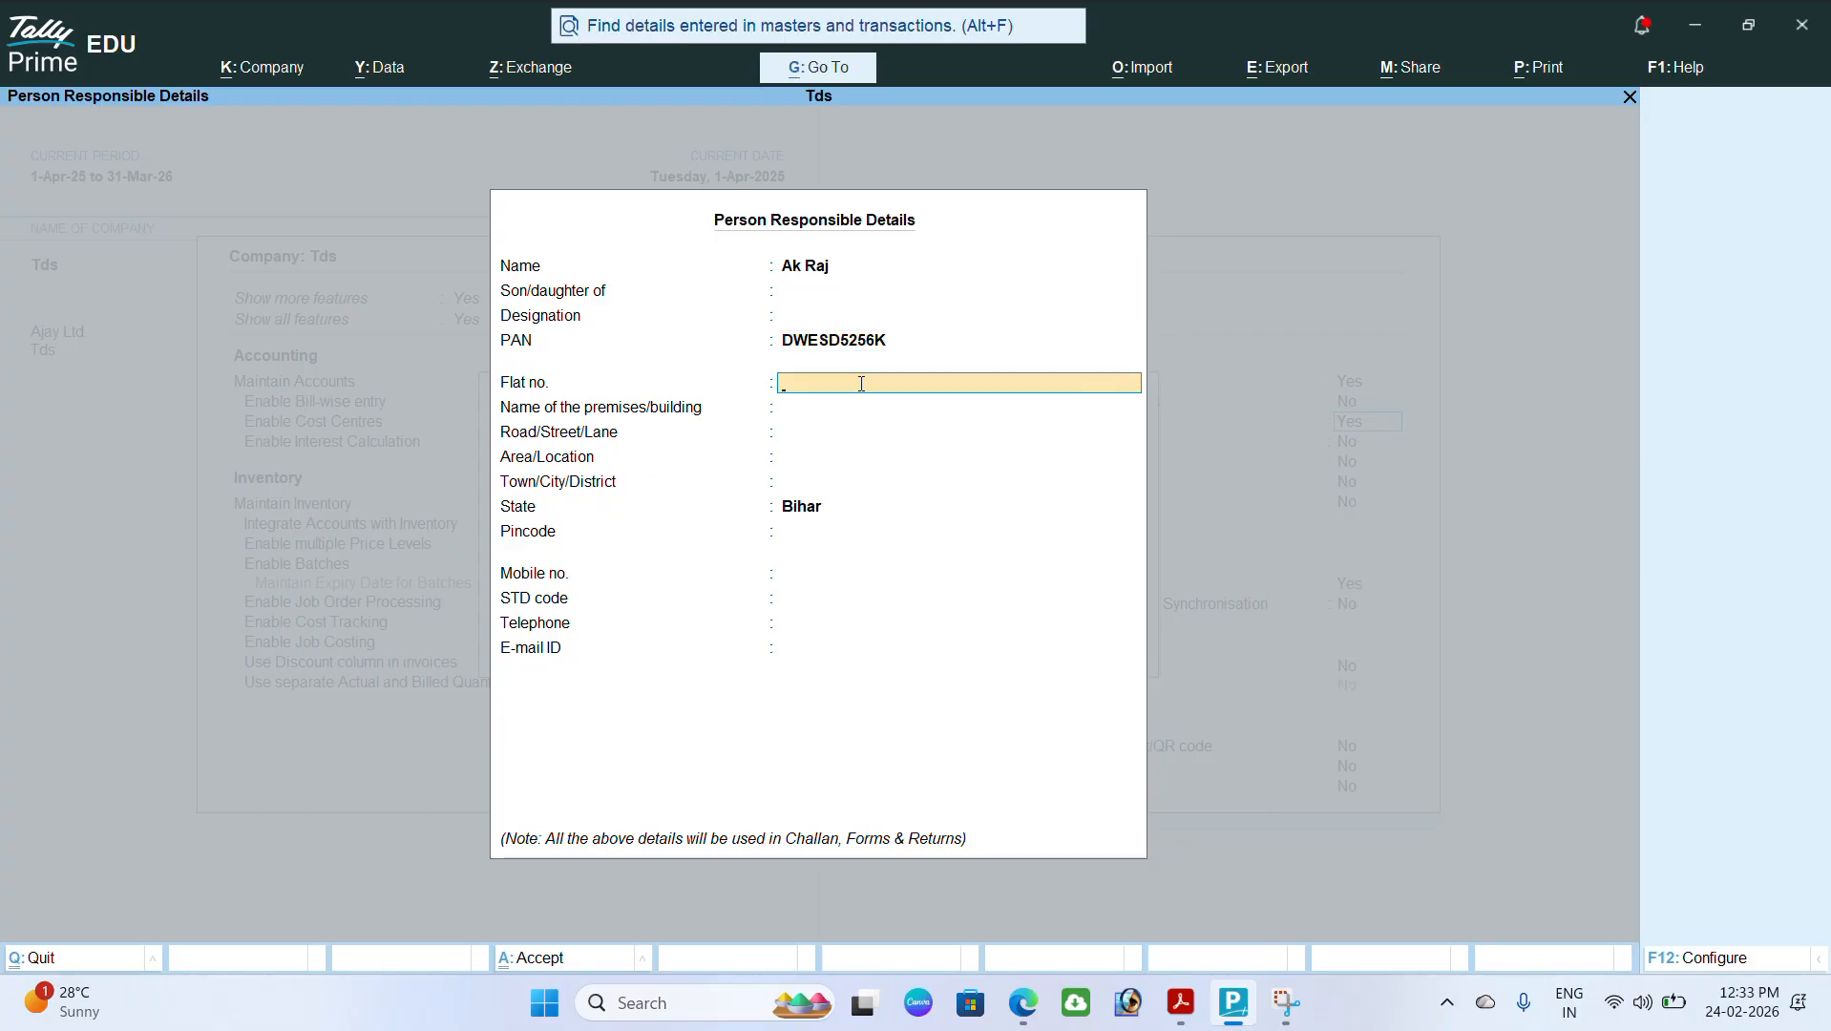
Step: Complete the person responsible details with the state kept as Bihar and the remaining address and contact fields blank
key("Return")
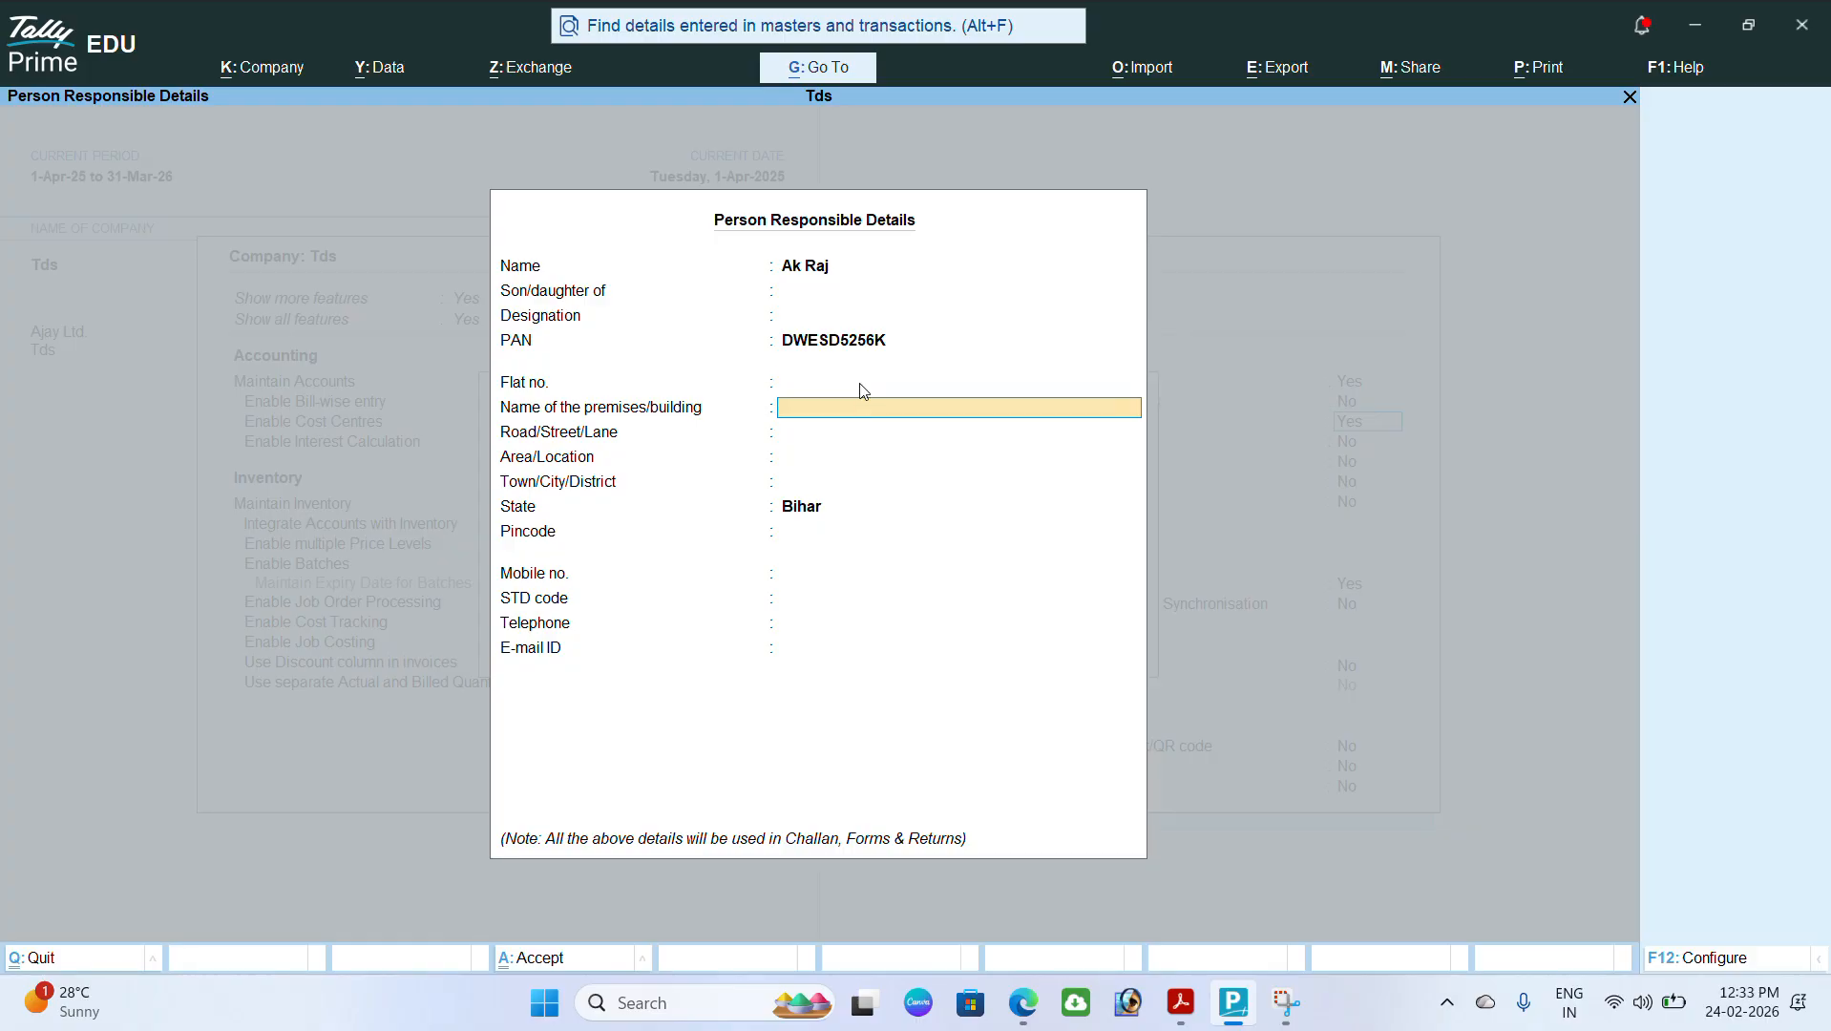
key("Return")
key("Return")
key("Return")
key("Return")
key("Return")
key("Return")
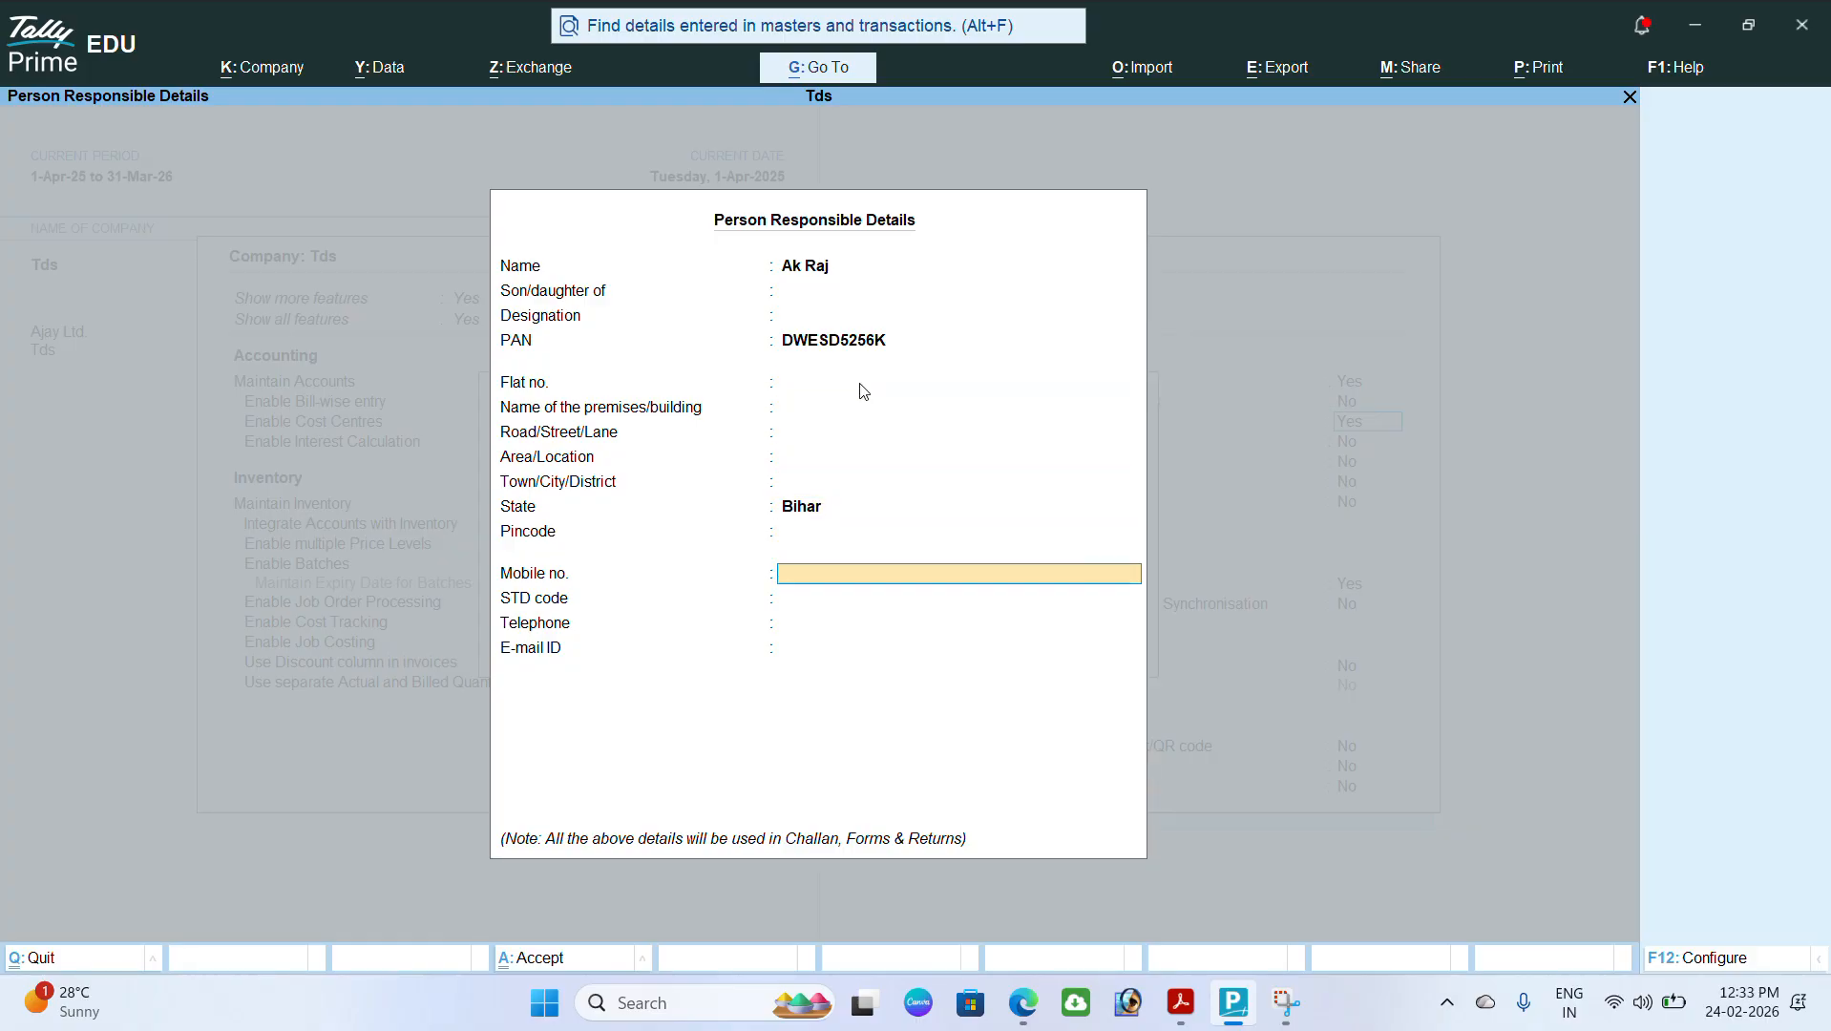
key("Return")
key("Return")
key("Return")
key("Return")
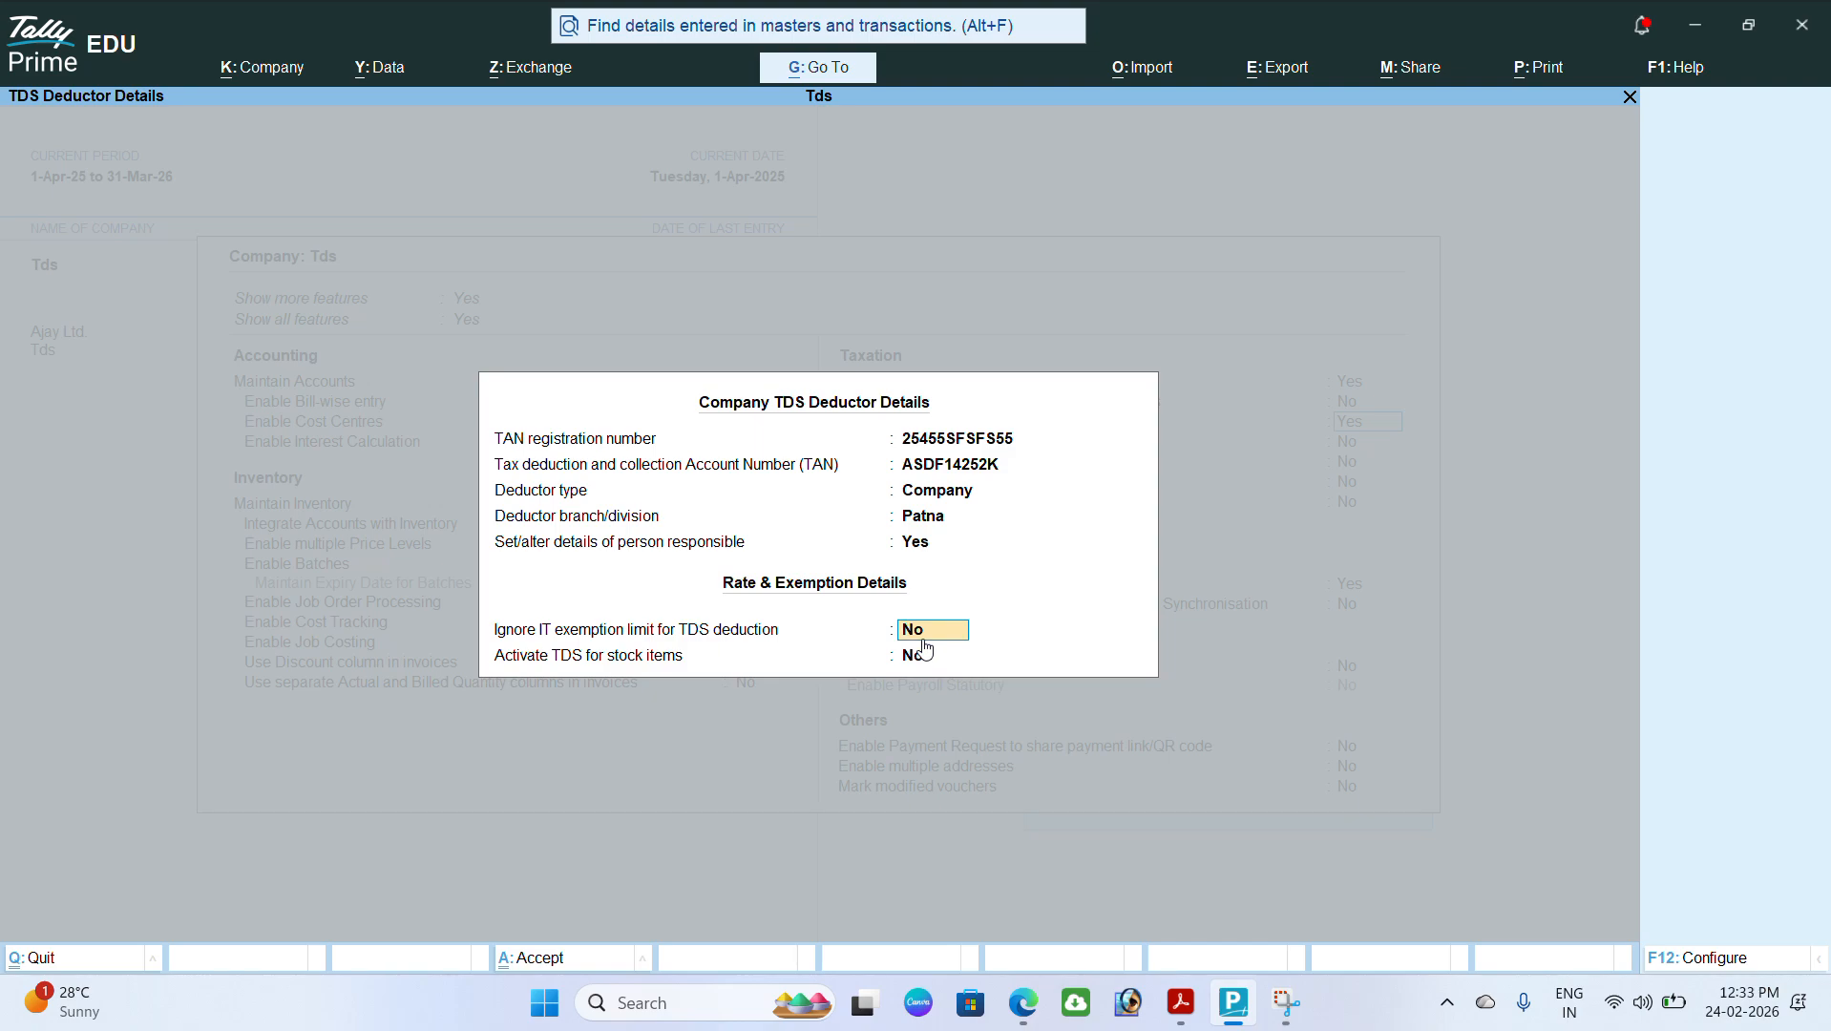
Step: Keep the IT exemption limit and stock item TDS options at No, and save the company features
key("Return")
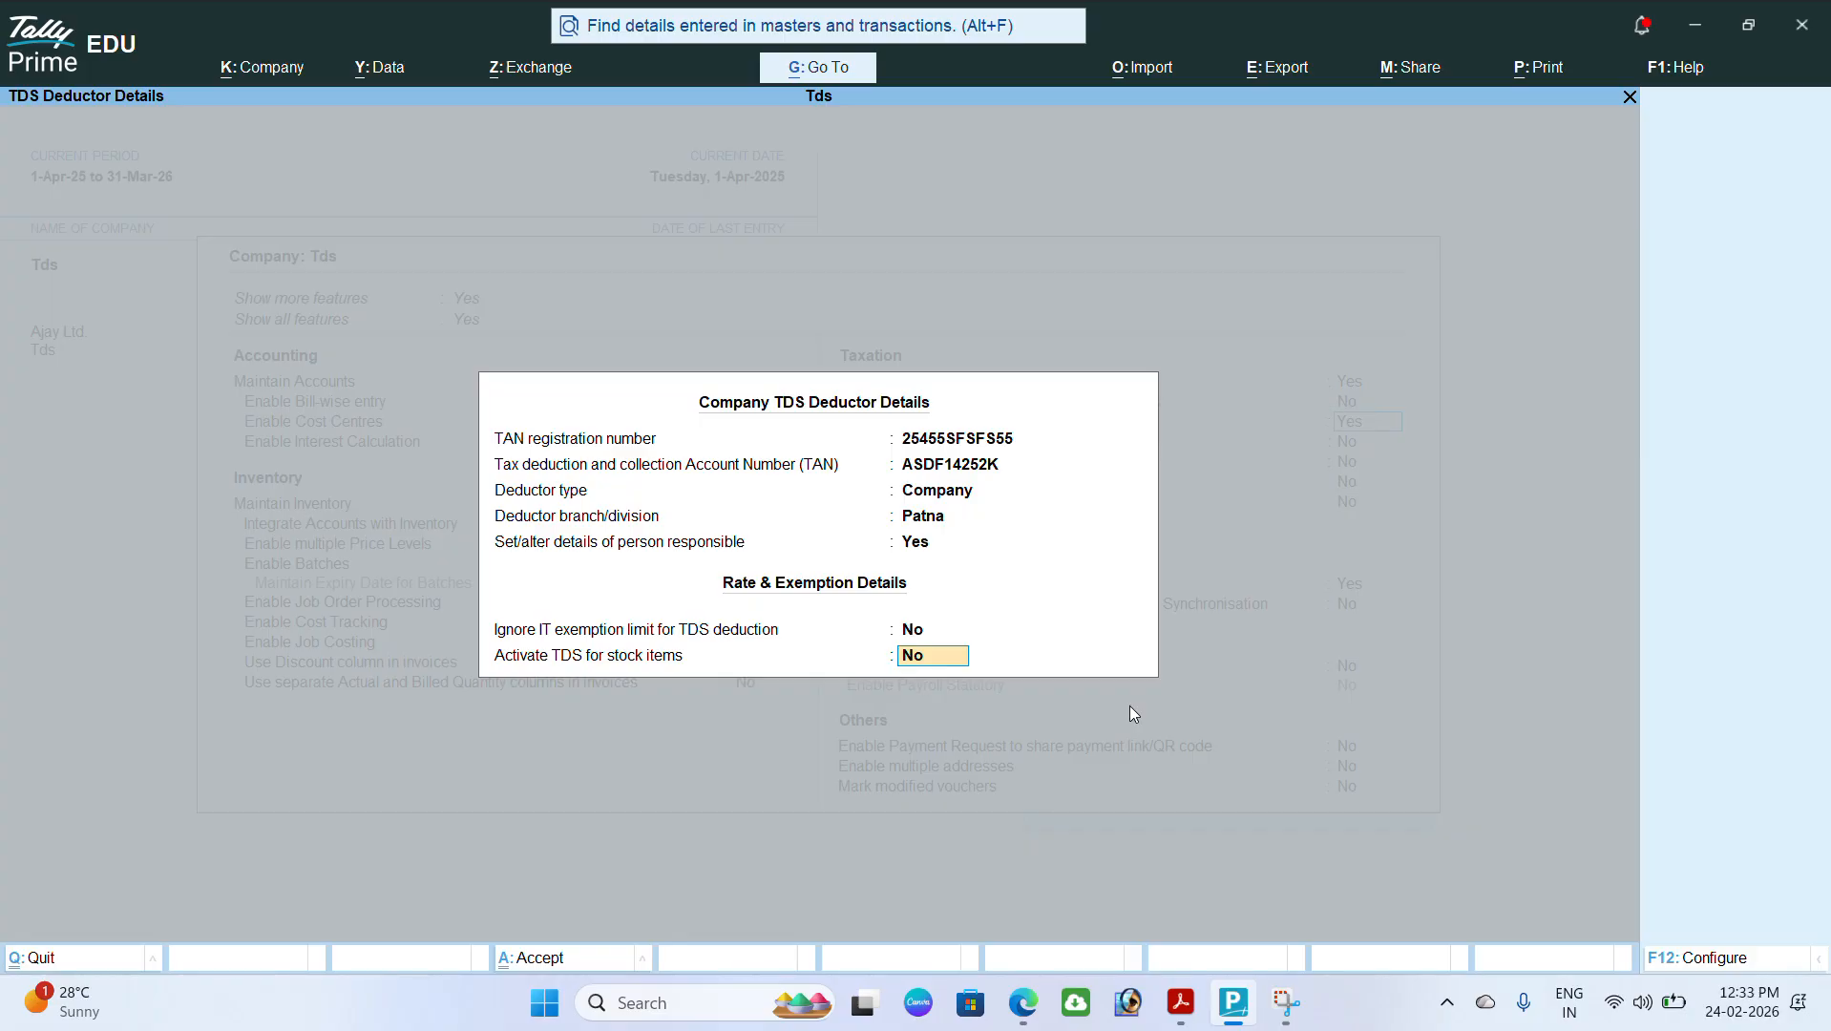
key("Return")
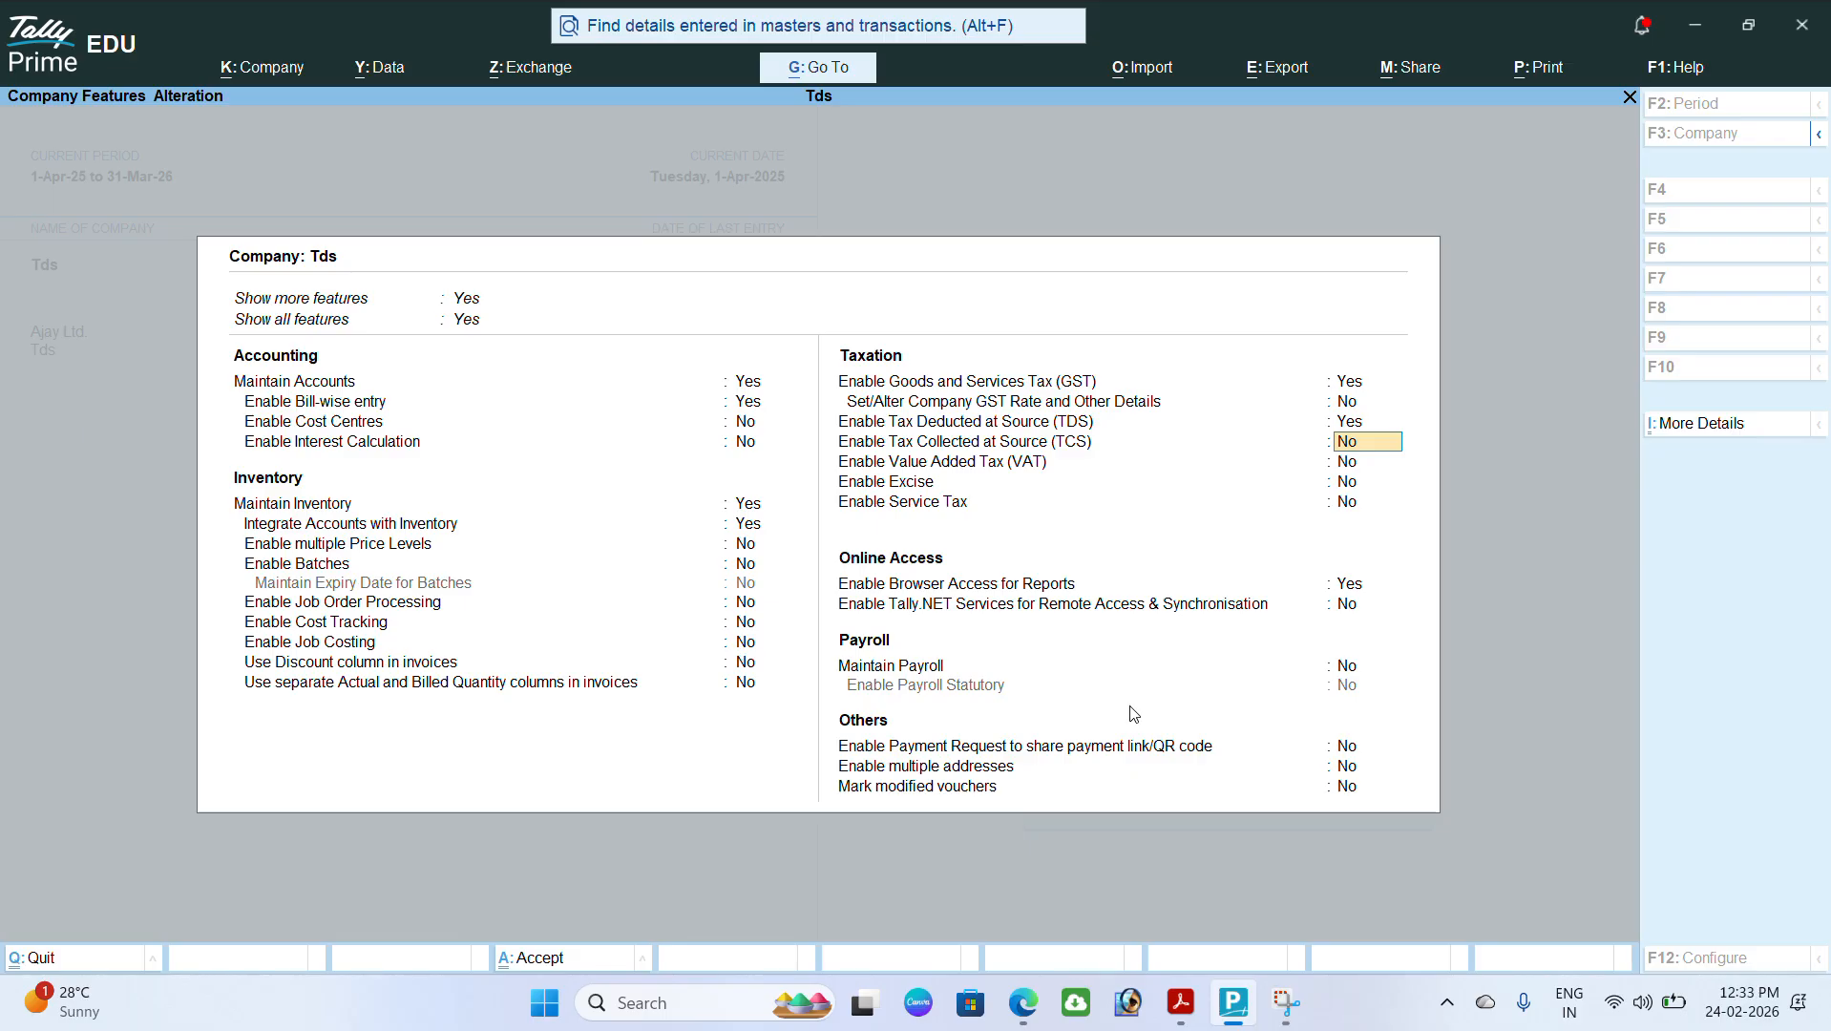
key("ctrl")
key("ctrl+a")
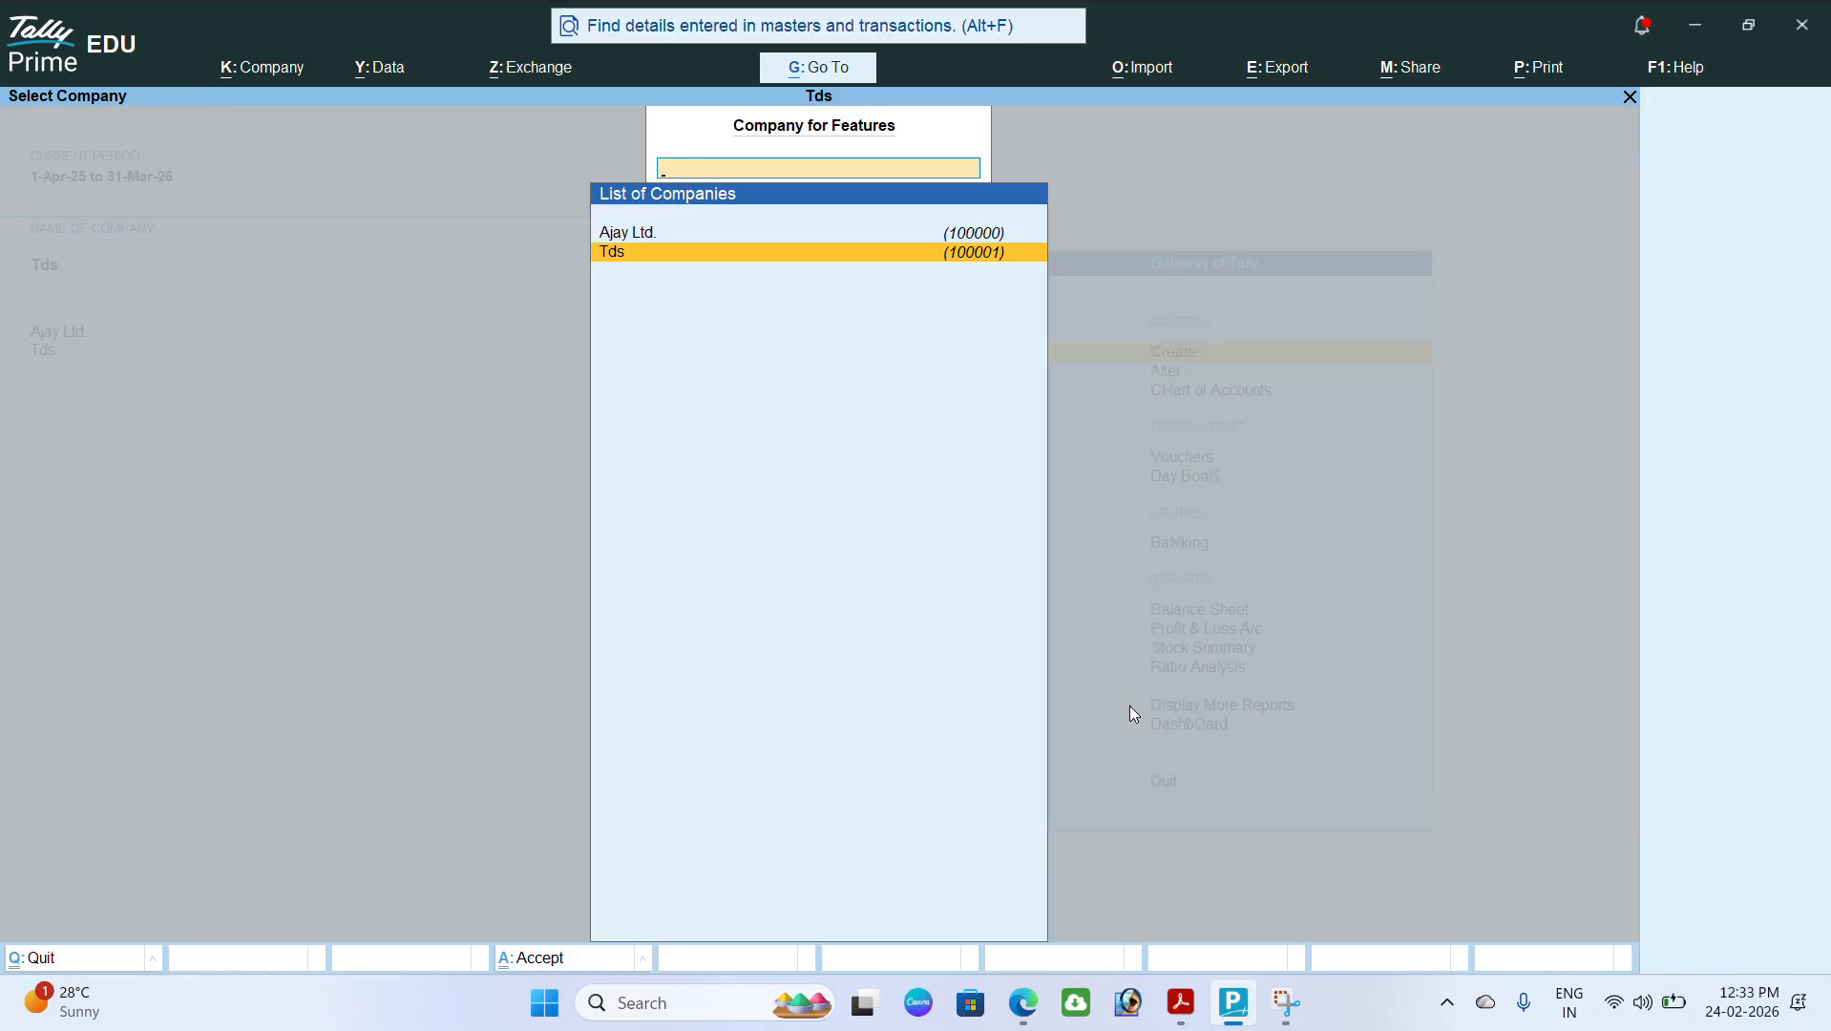
key("Escape")
Step: Start a new ledger master named Xyz Ad Agency without an alias
key("Return")
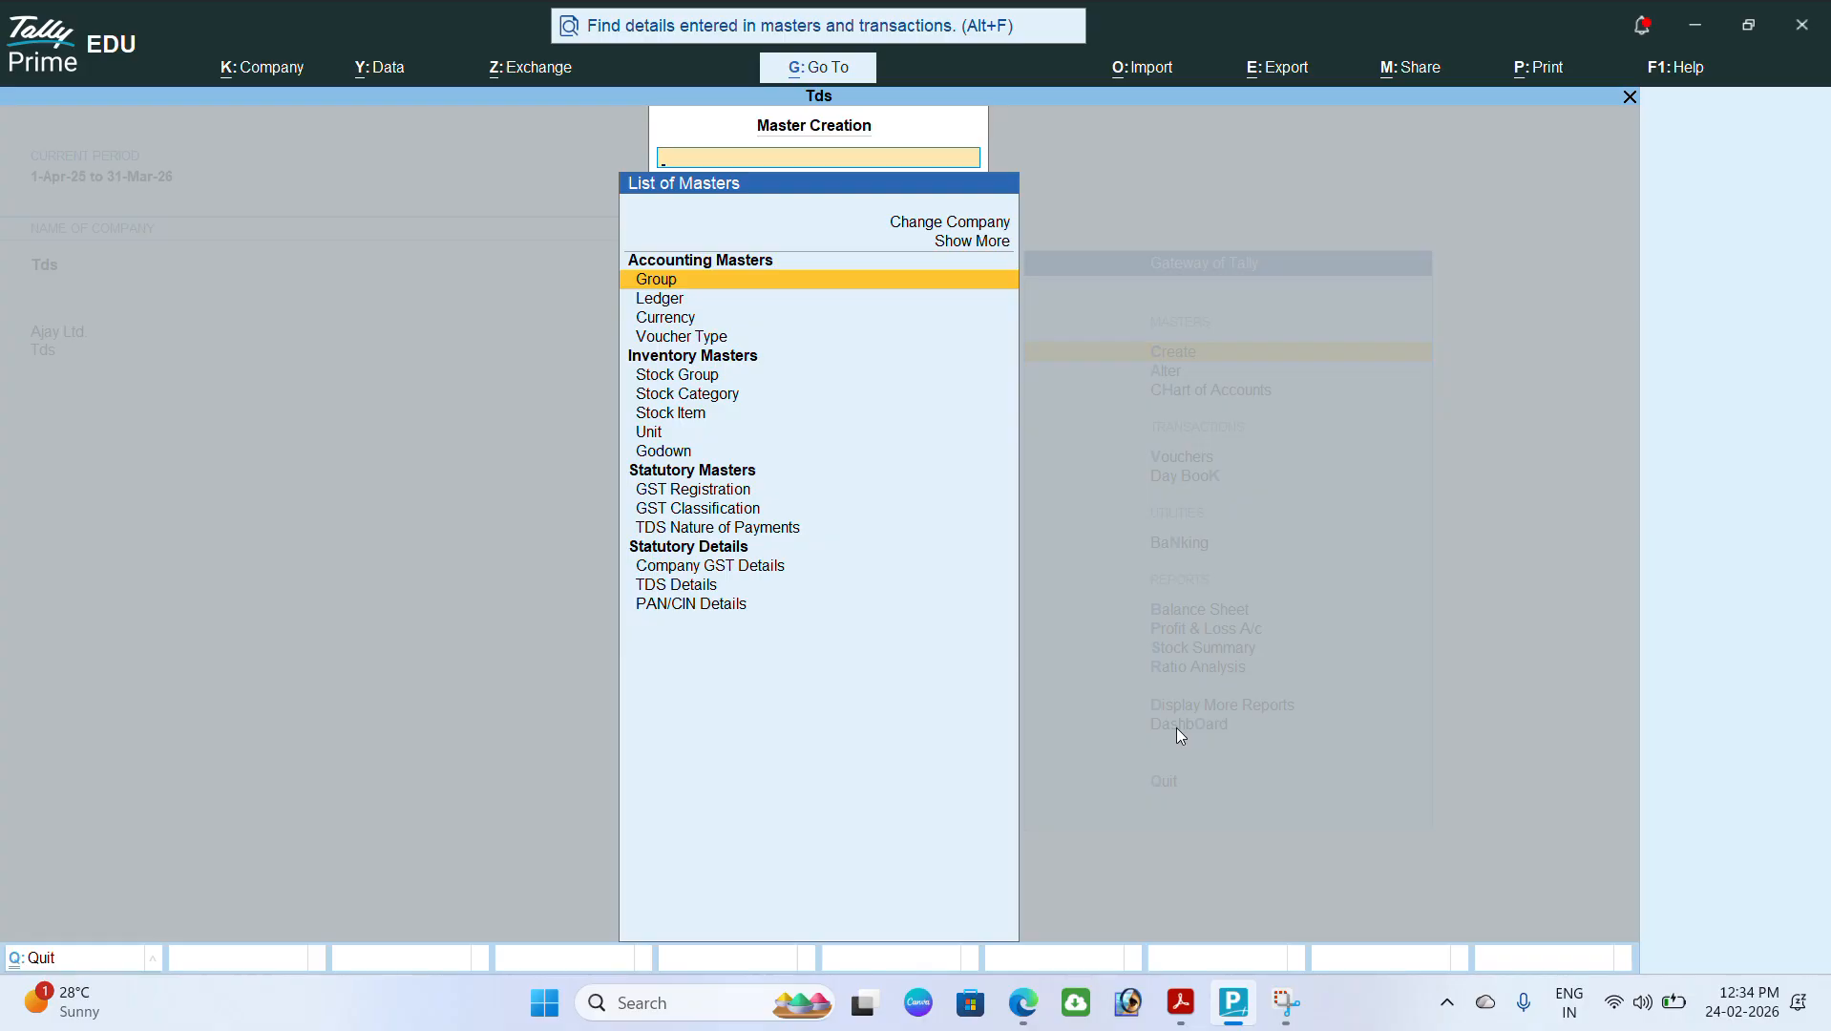
key("Down")
key("Return")
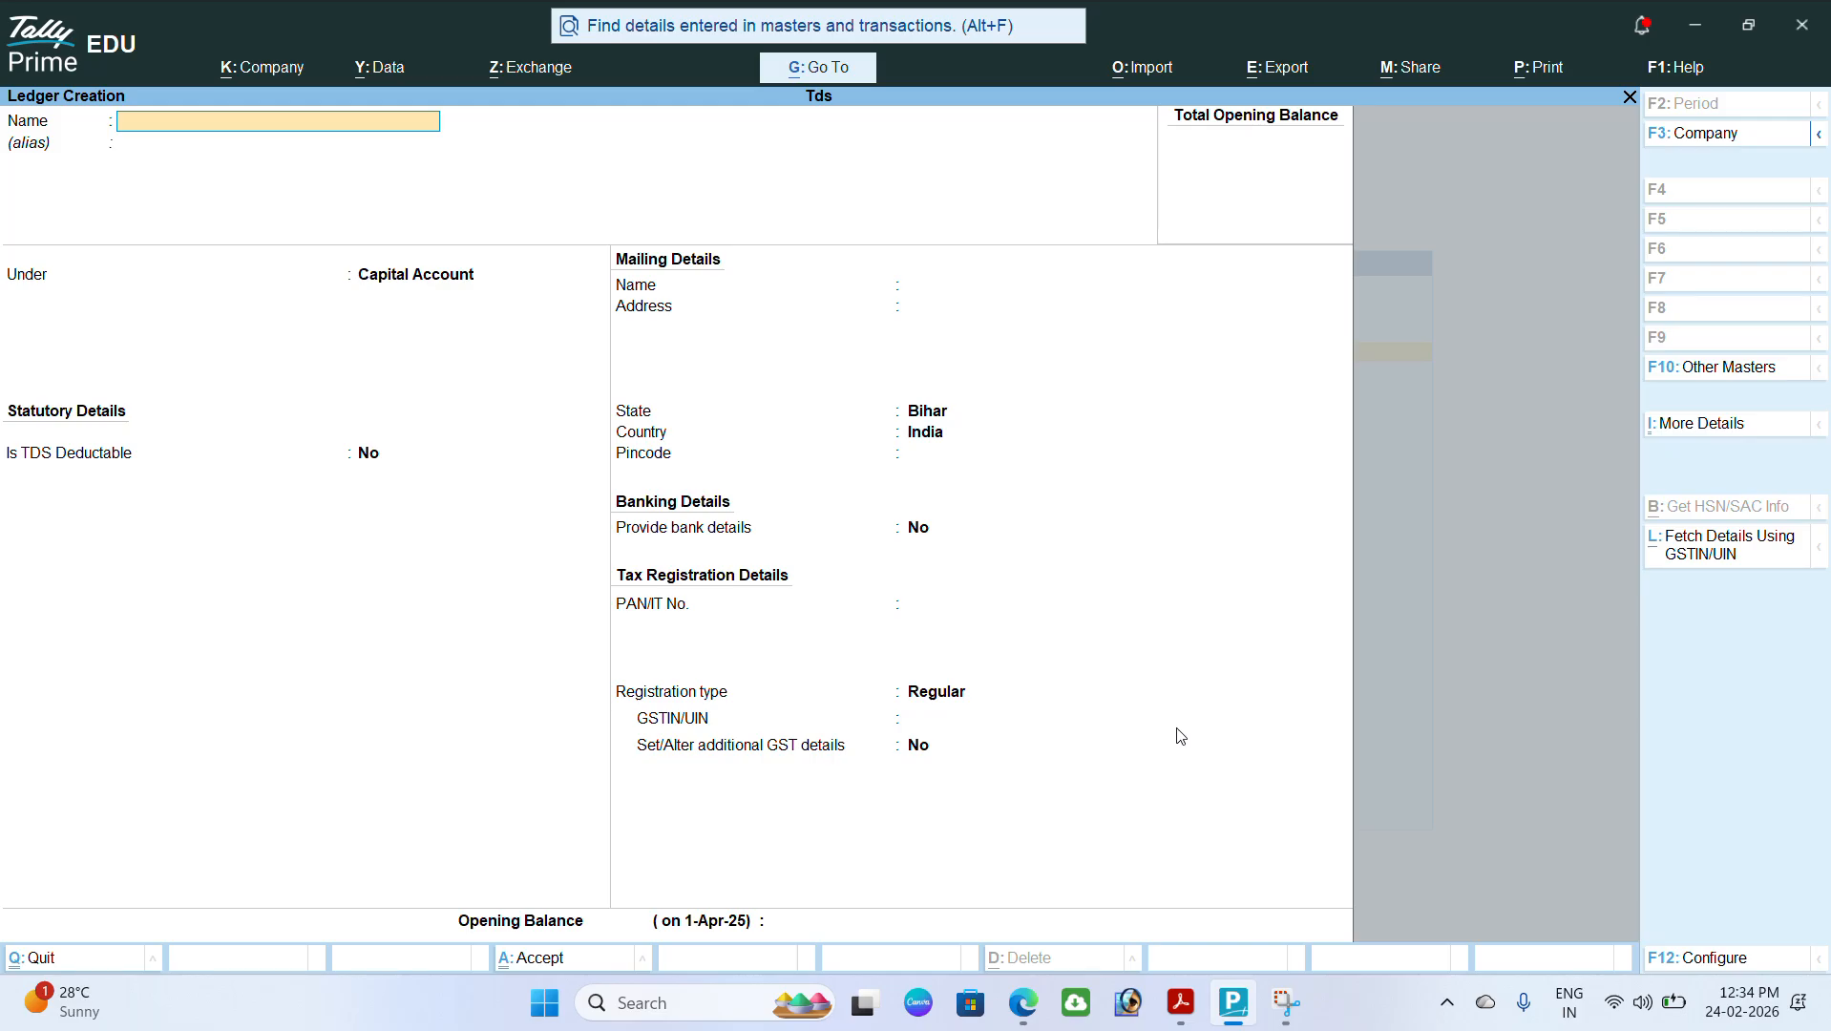
type("A")
key("BackSpace")
type("Xy")
type("z Agen")
key("BackSpace")
key("BackSpace")
key("BackSpace")
key("BackSpace")
type("as")
key("BackSpace")
type("d agency")
key("Return")
key("Return")
Step: Place the ledger under Sundry Creditors with bill-by-bill balances kept on, and mark it as TDS deductable
type("Su")
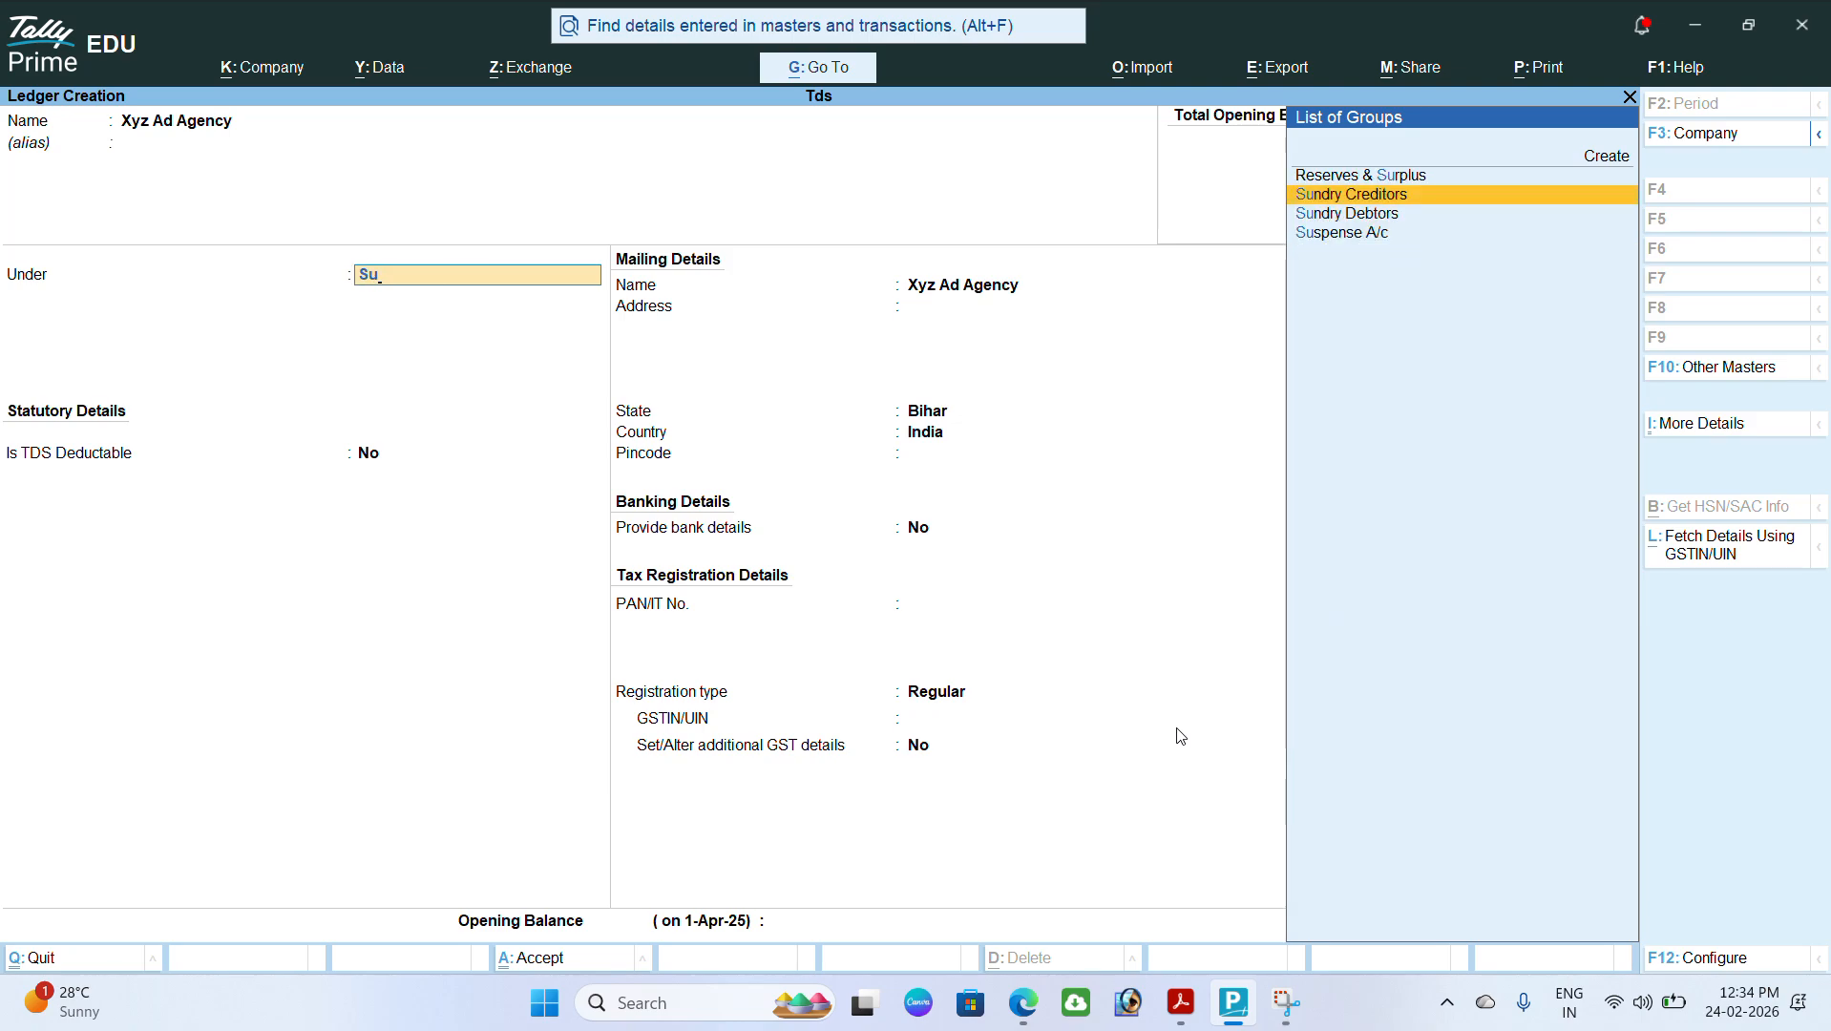
key("Return")
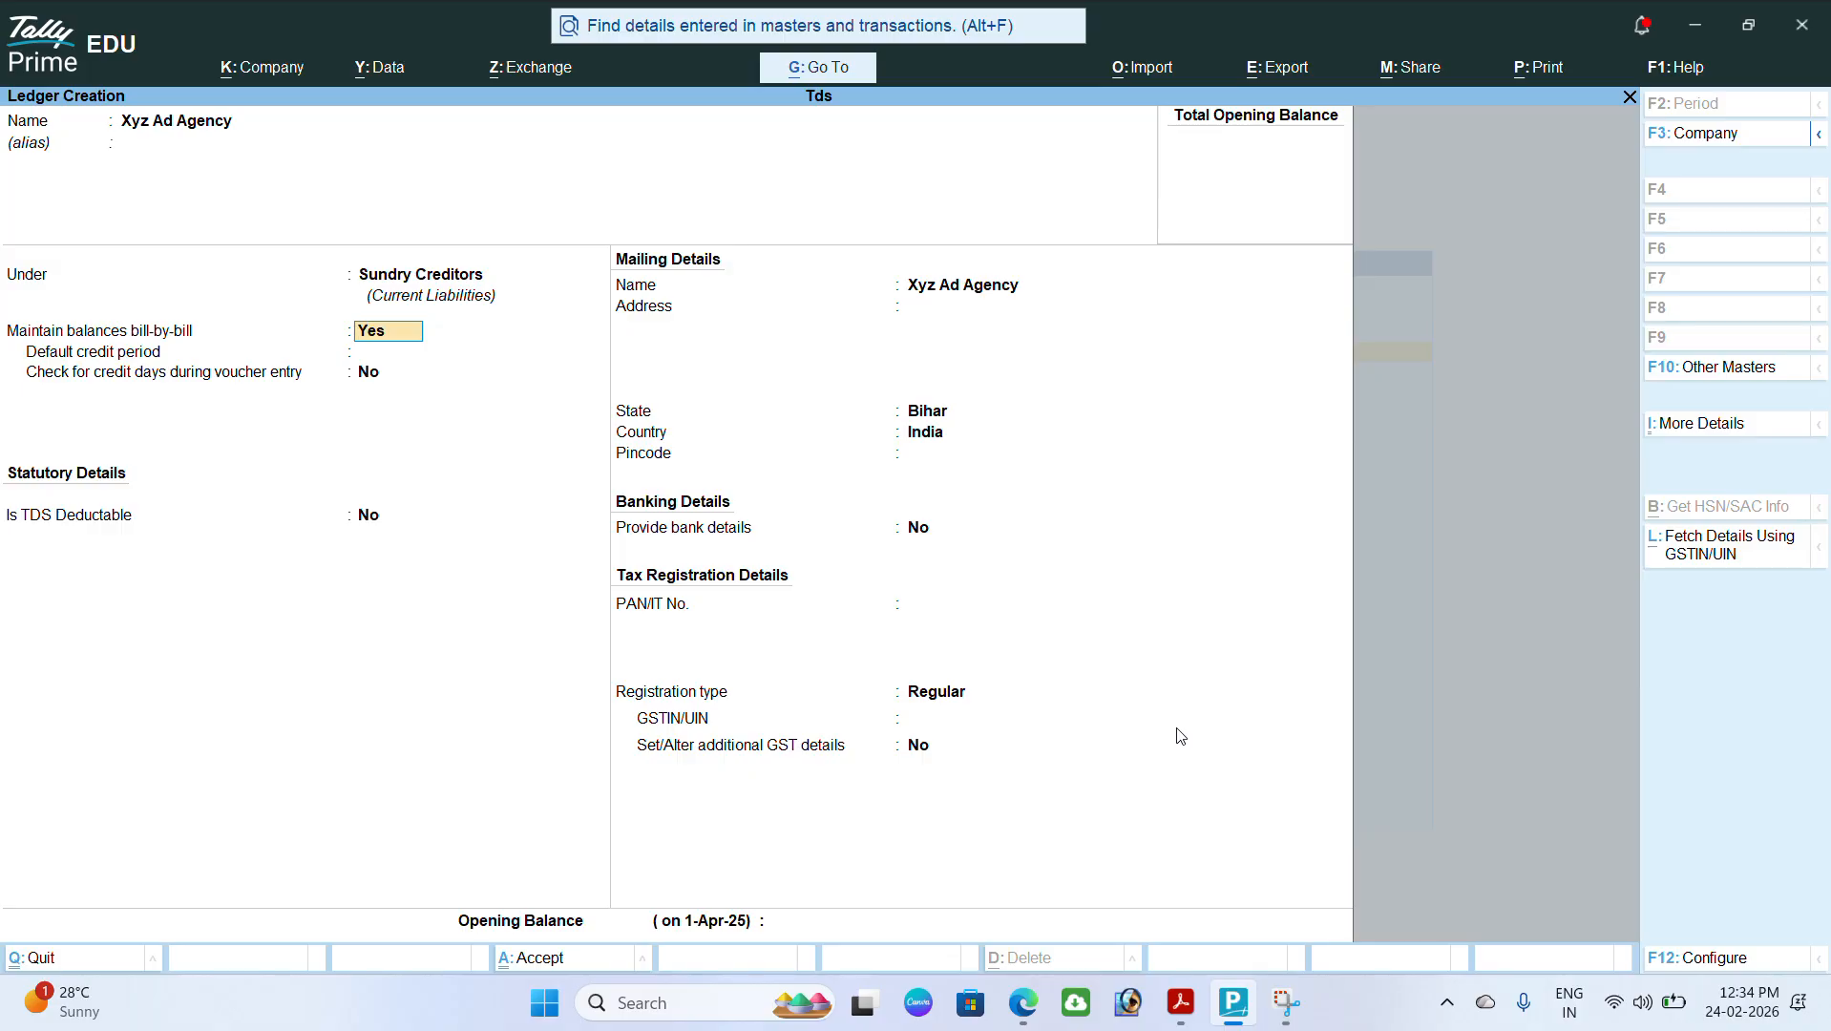
key("Return")
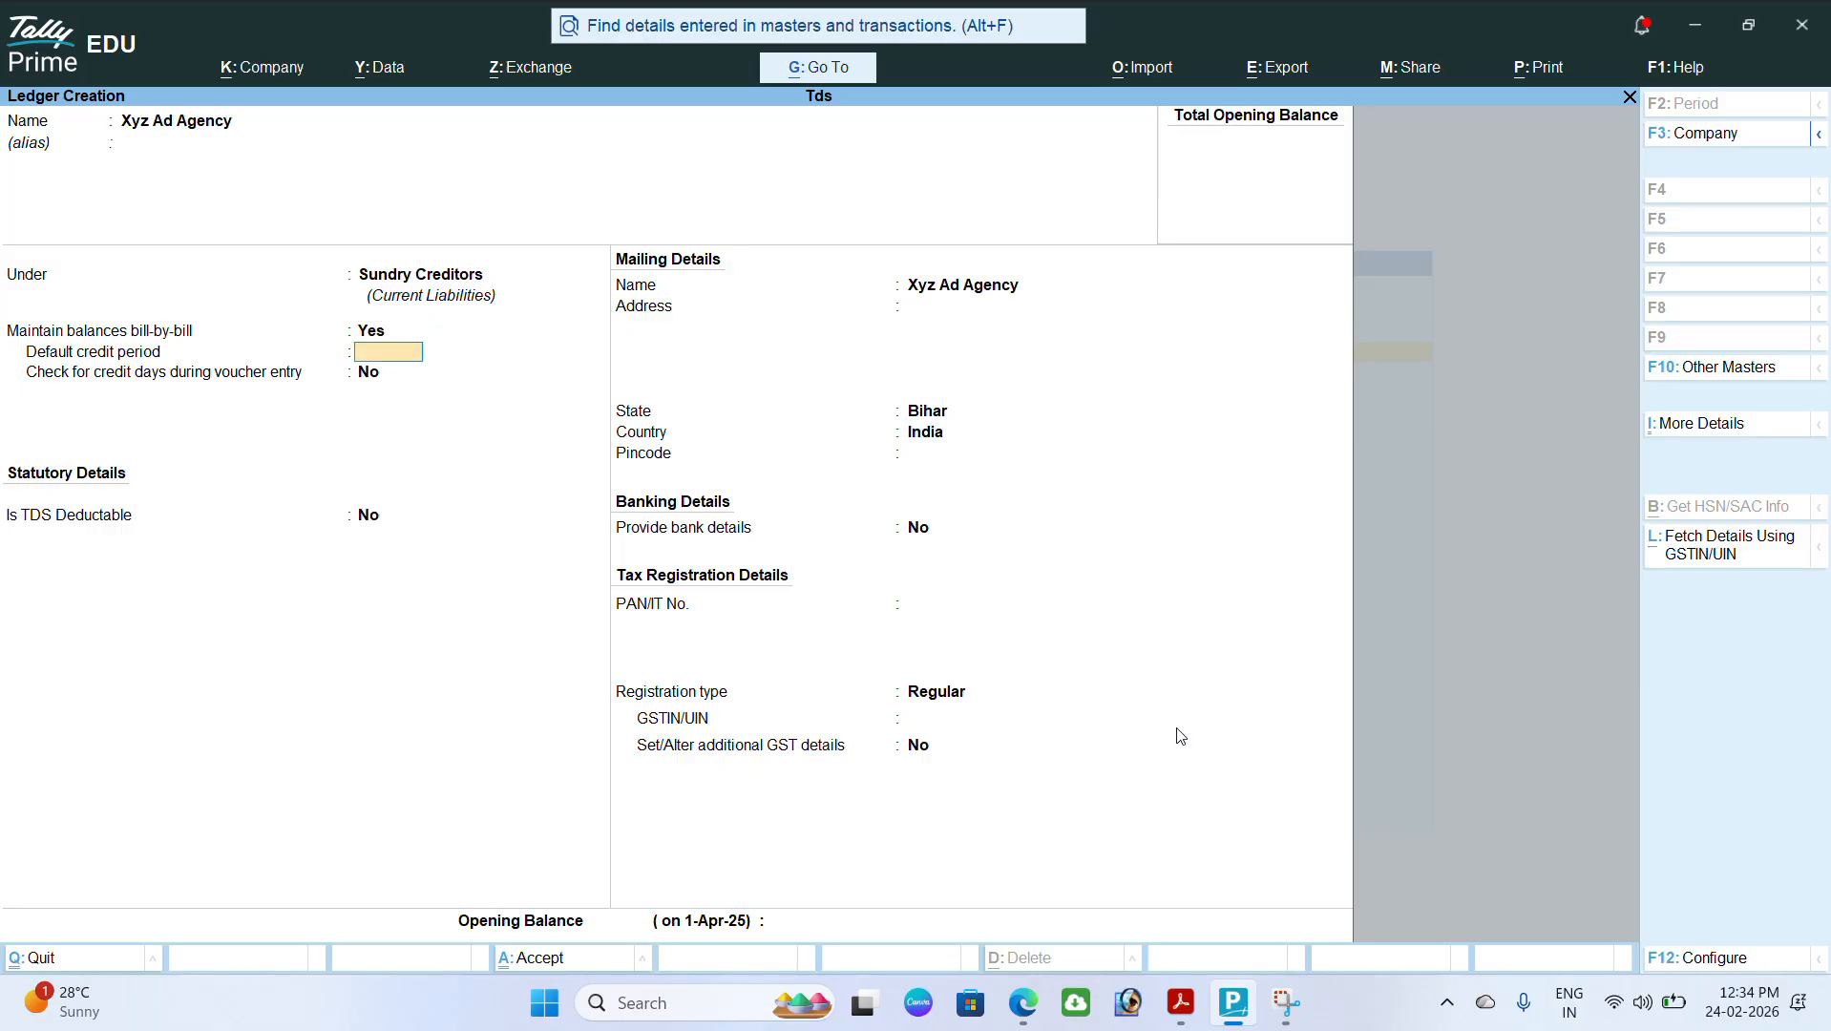
key("Return")
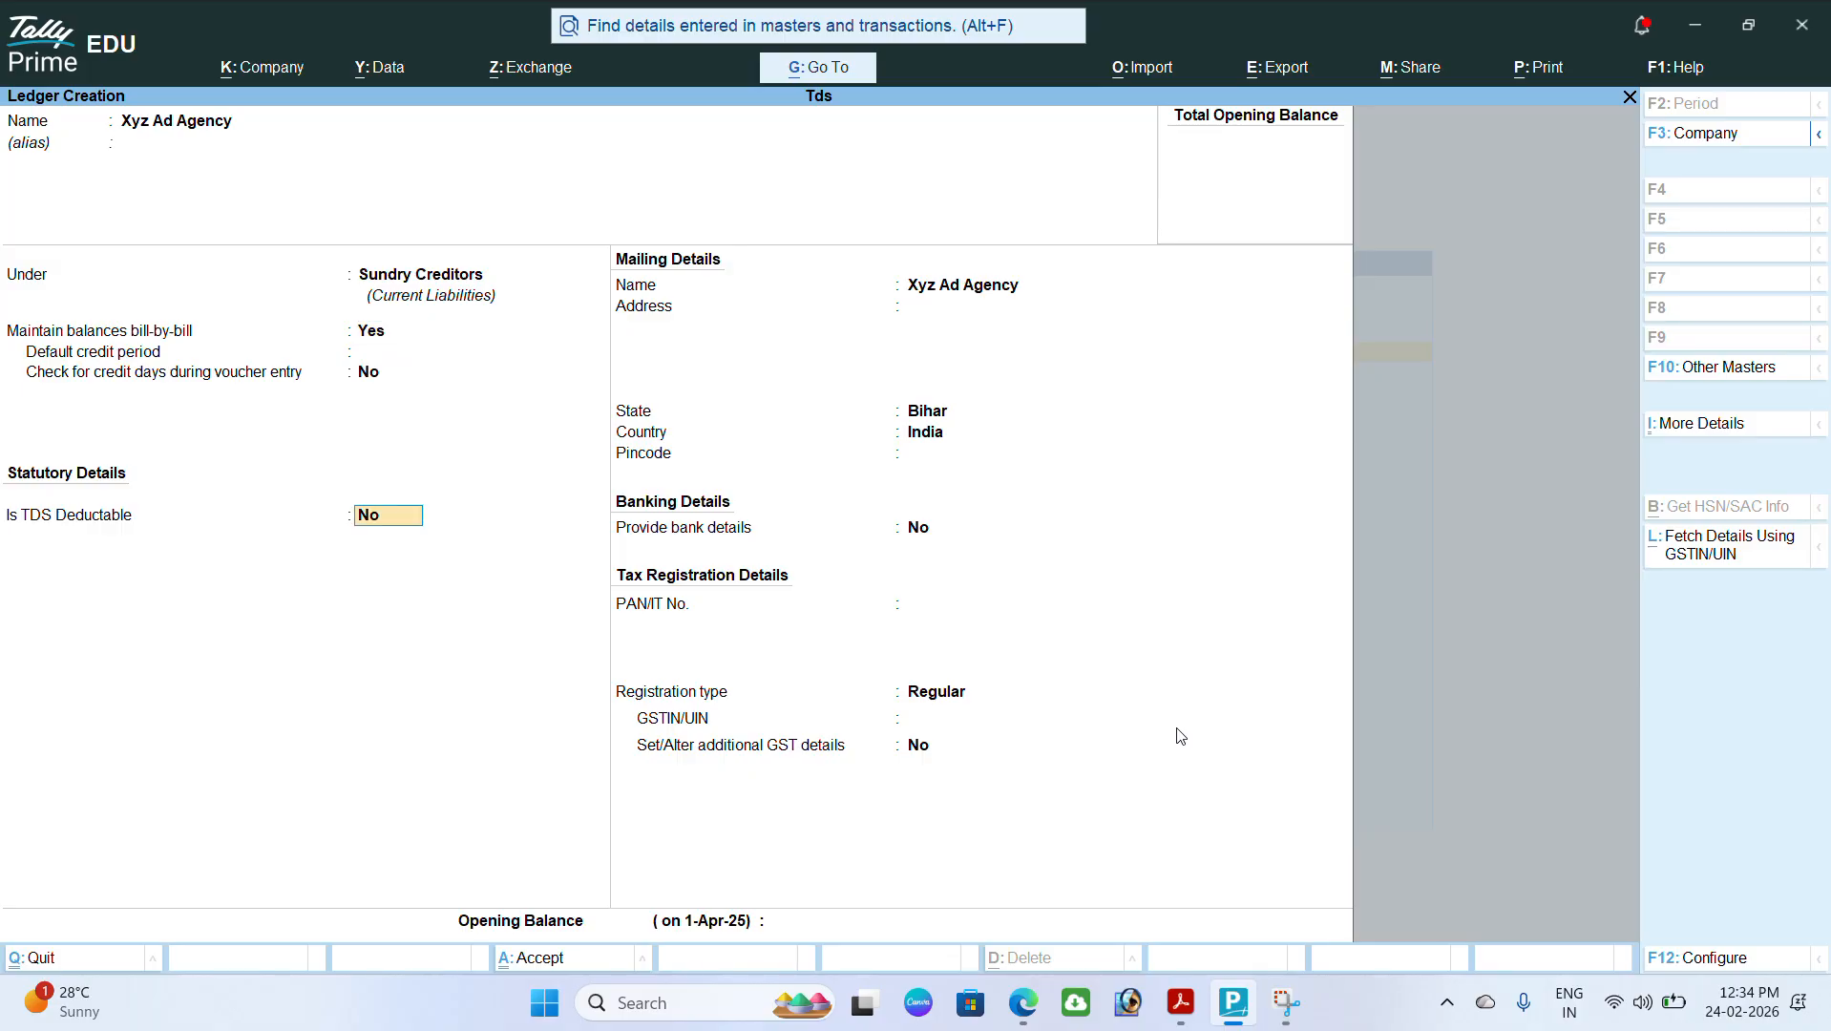
type("yes")
key("Return")
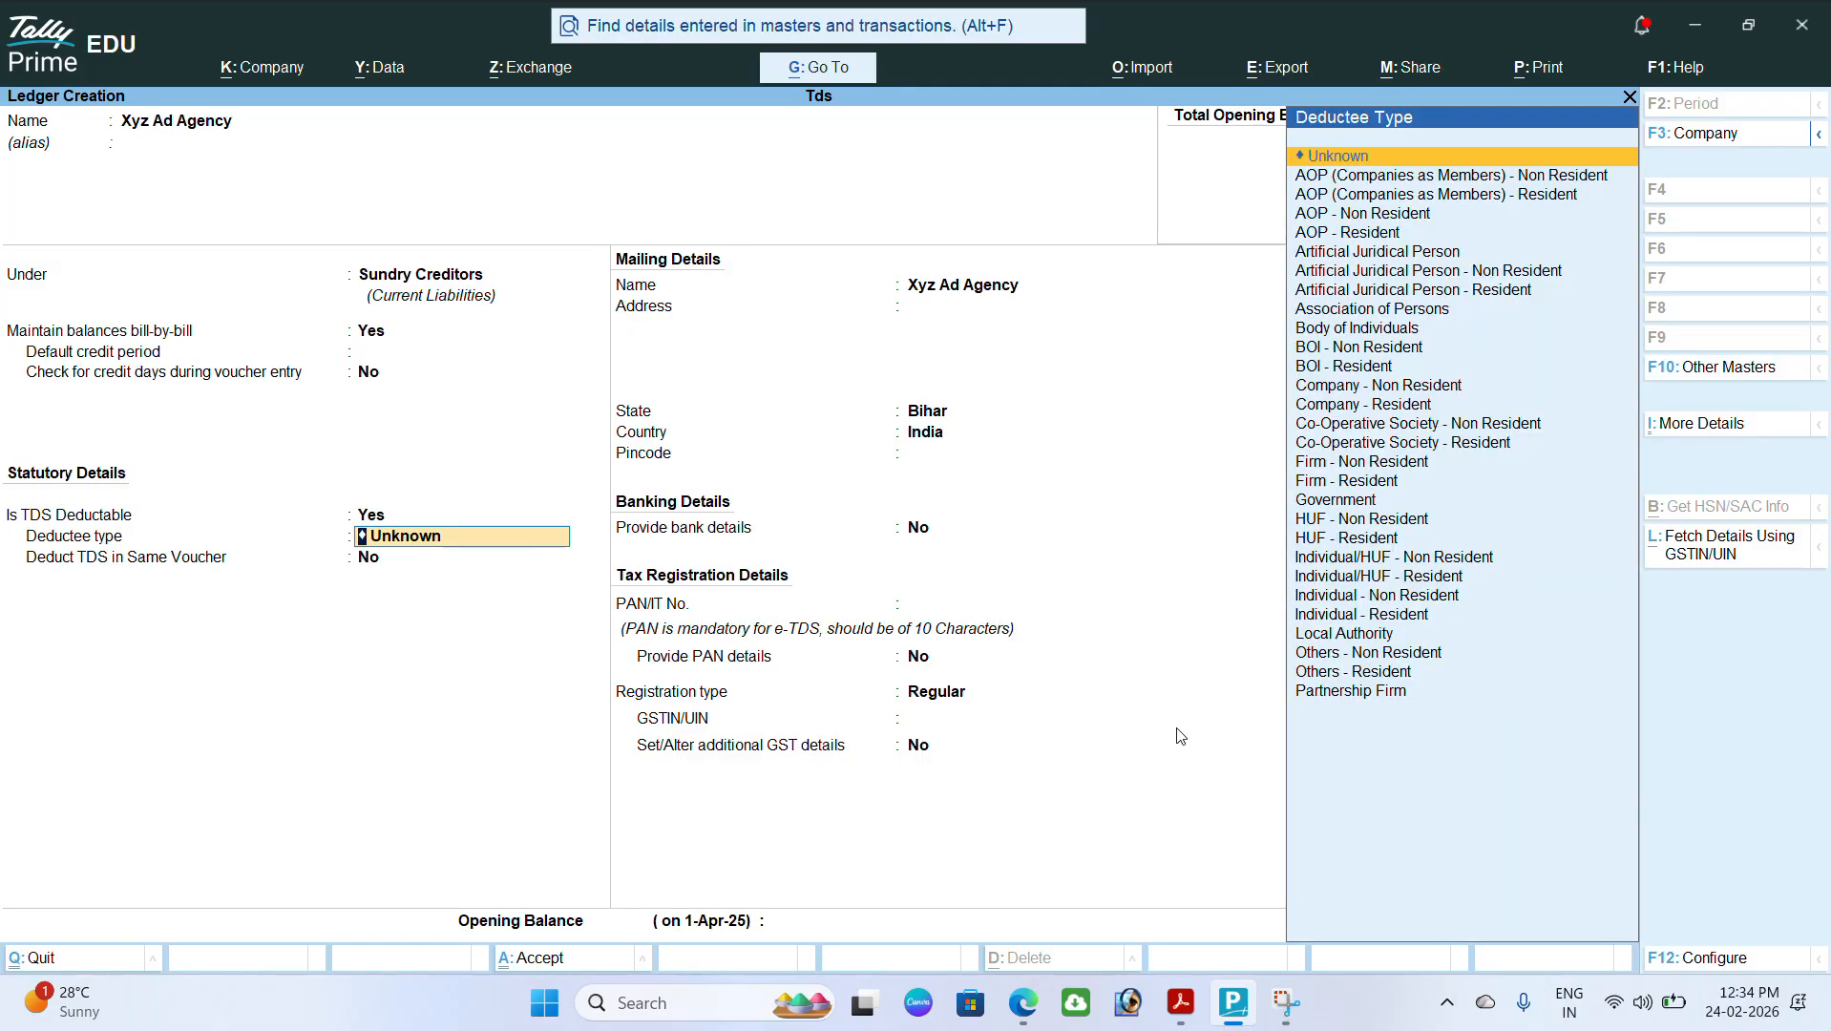
Step: Examine the available deductee types for the ledger, from the AOP entries through the Individual entries
key("Down")
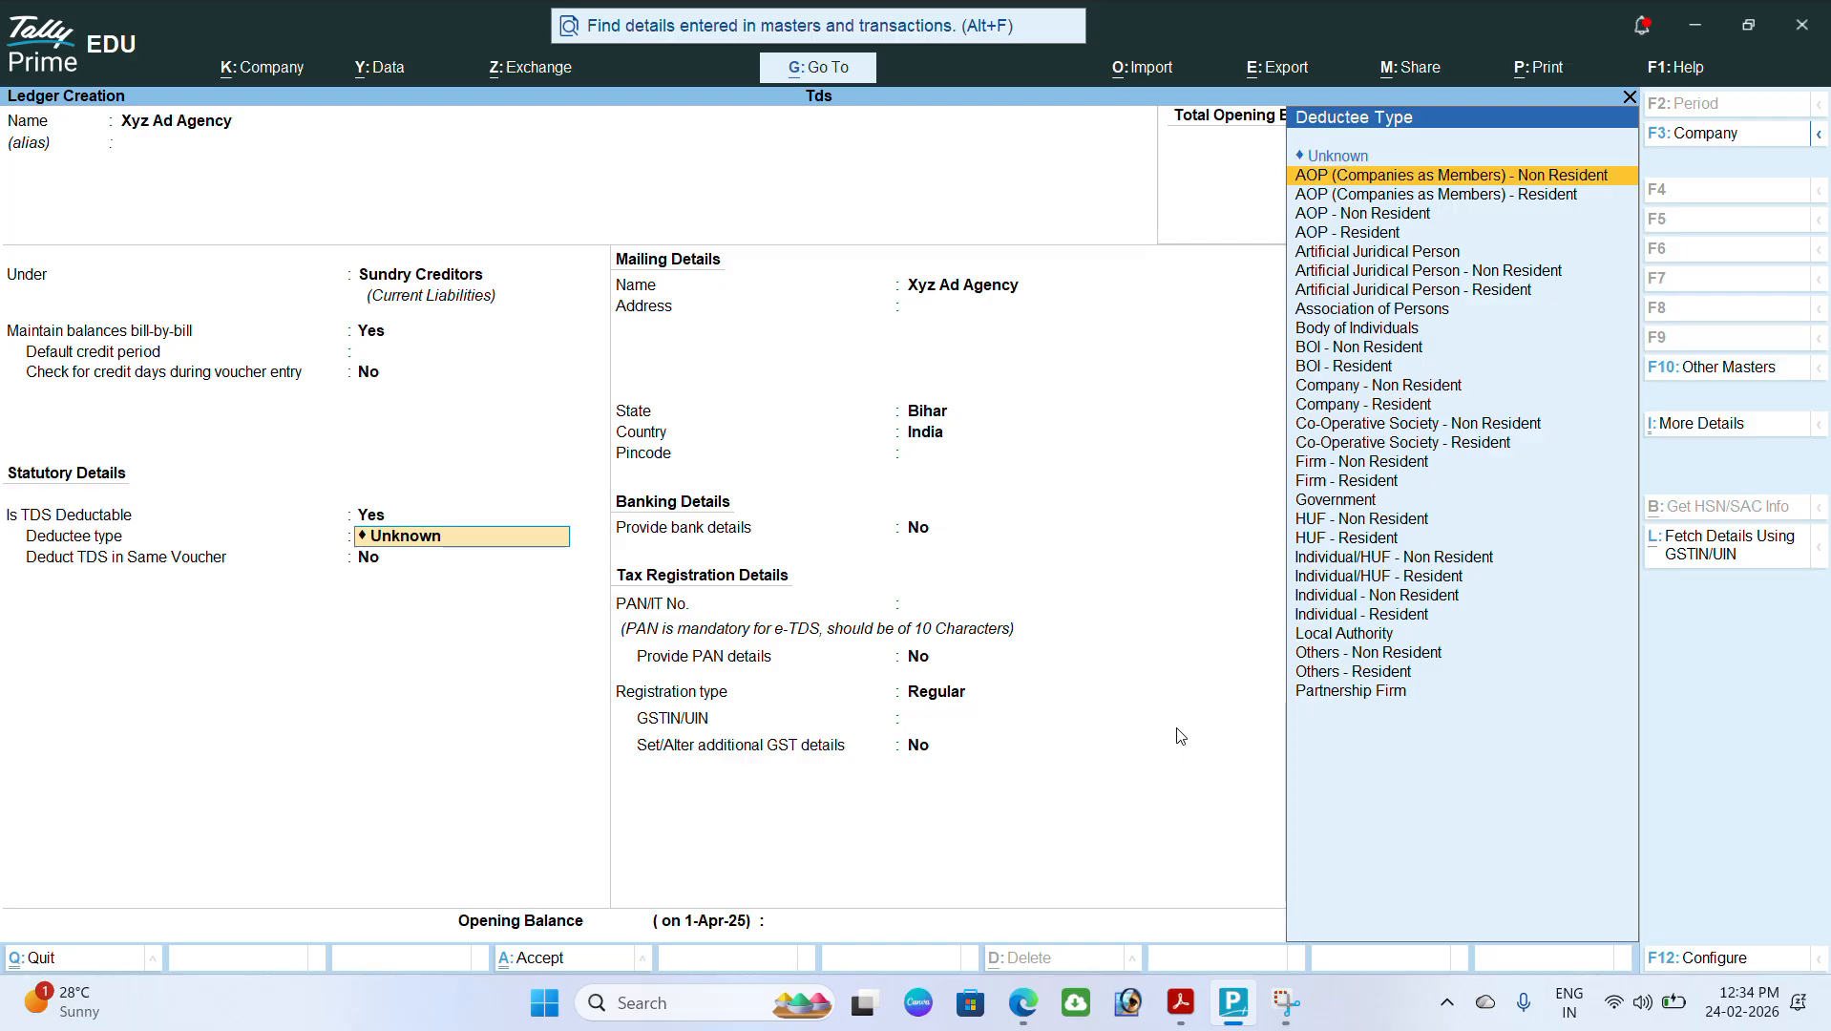
key("Down")
key("Down")
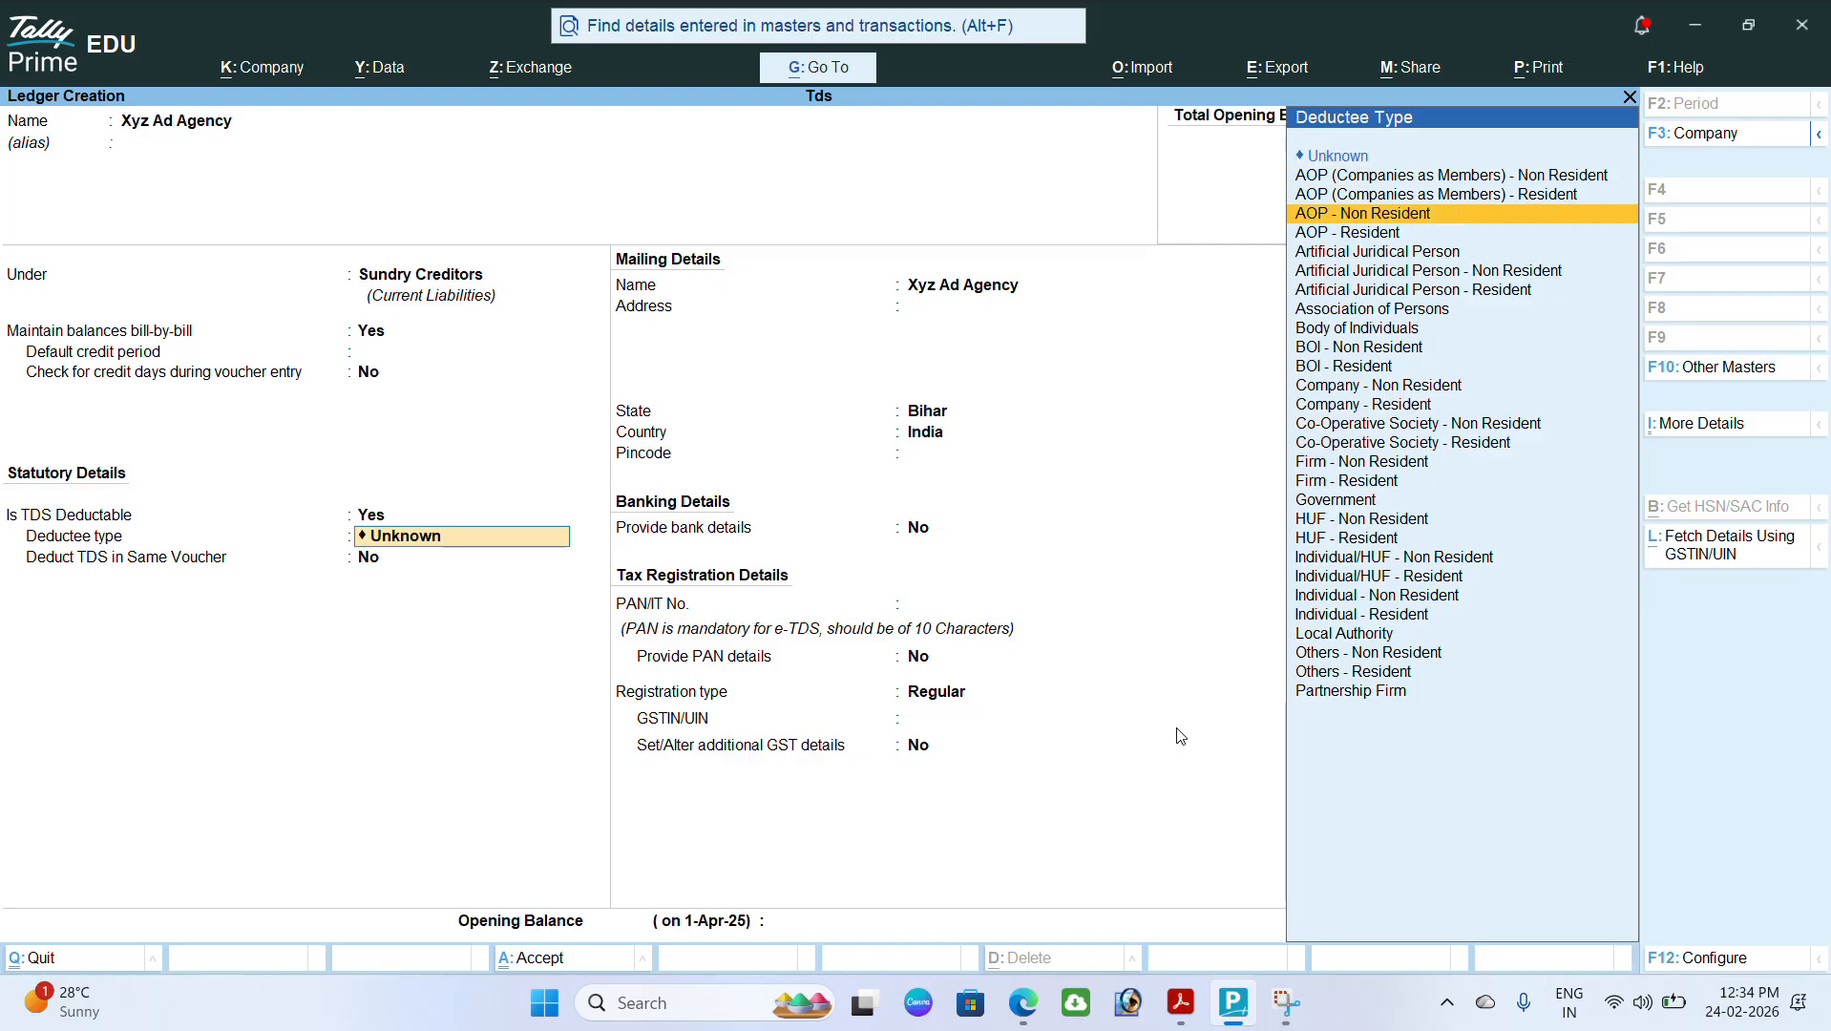
key("Down")
key("Down")
key("Up")
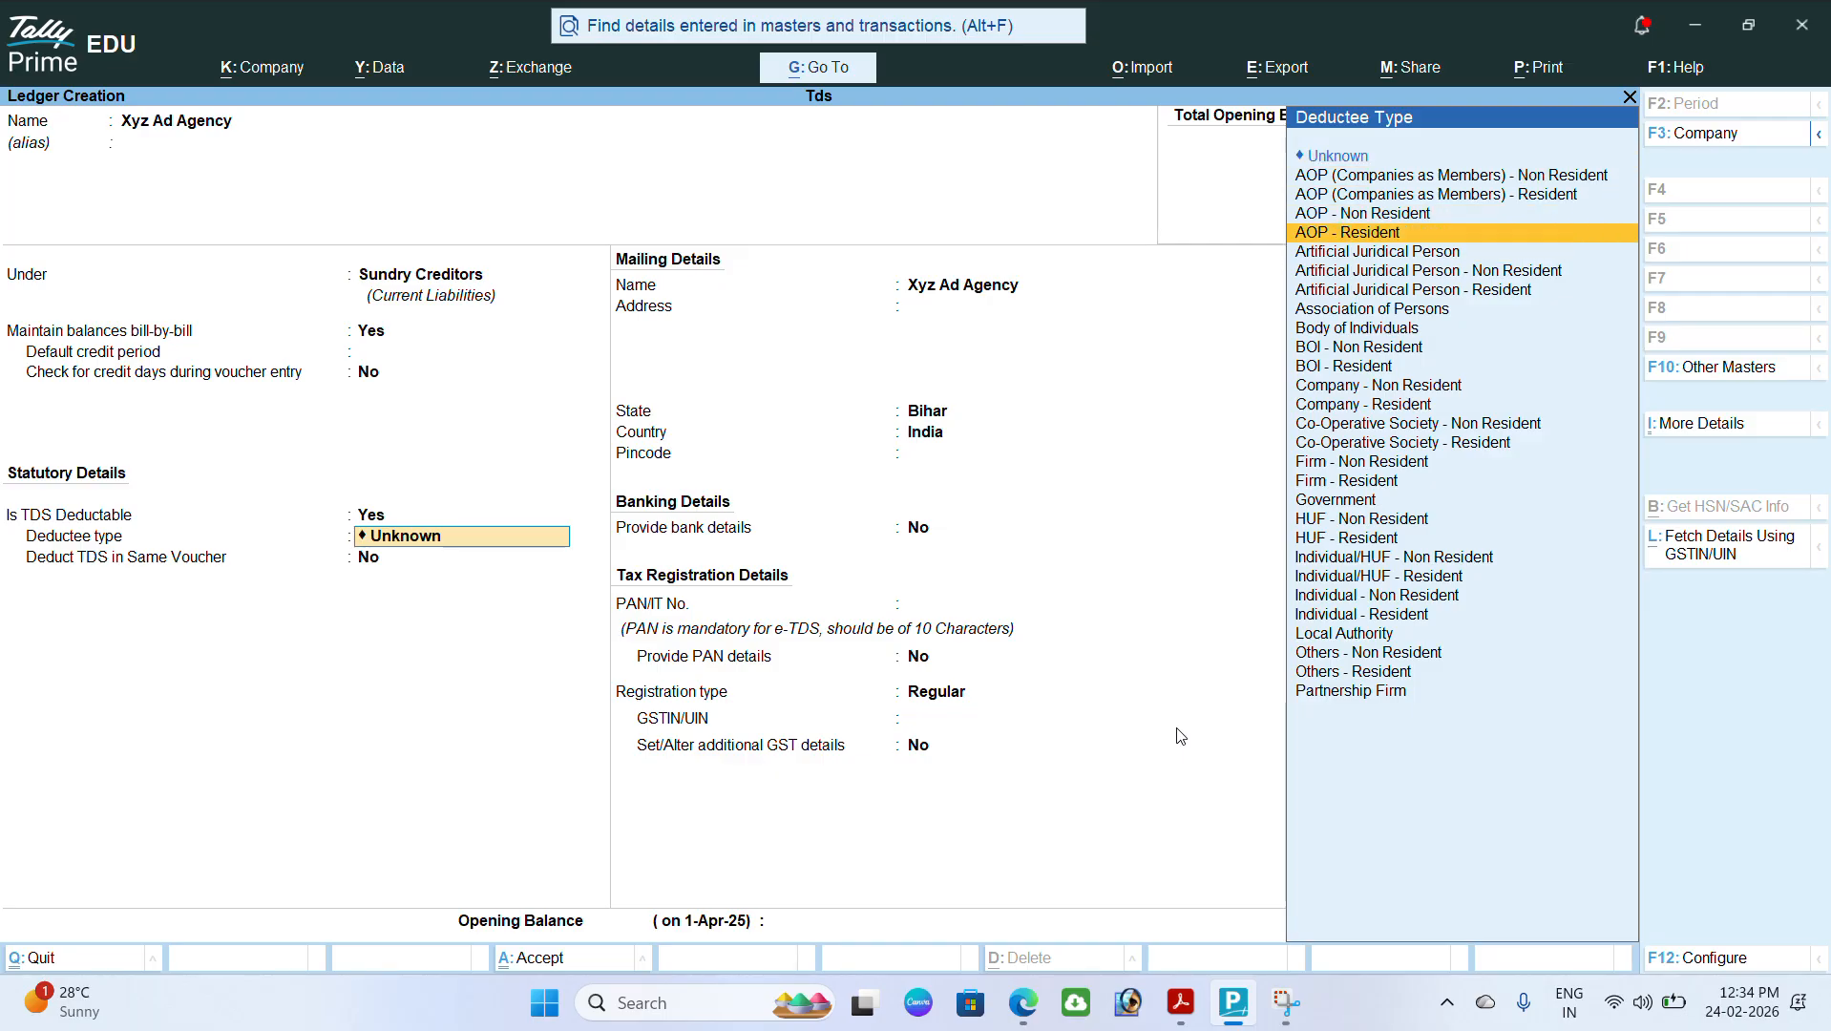
key("Down")
key("Down")
key("Down")
key("Down")
key("Down")
key("Down")
key("Down")
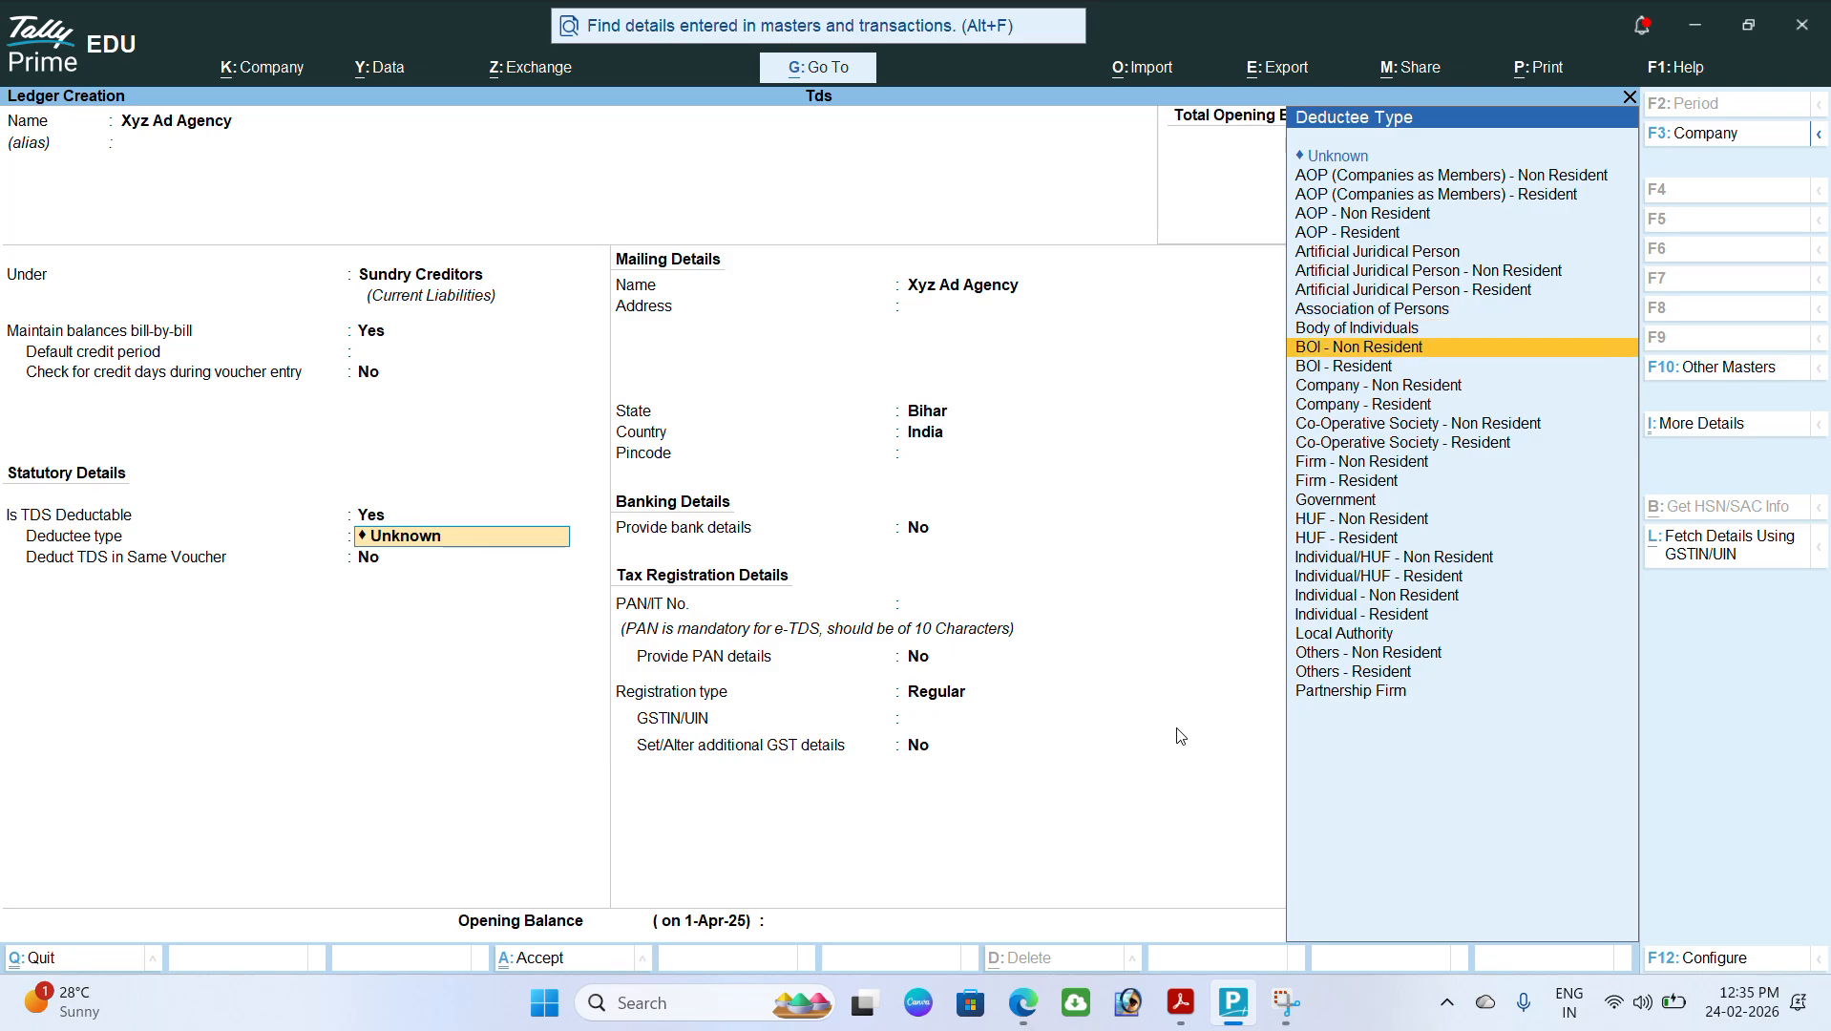
key("Up")
key("Down")
key("Down")
key("Down")
key("Down")
key("Down")
key("Down")
key("Down")
key("Down")
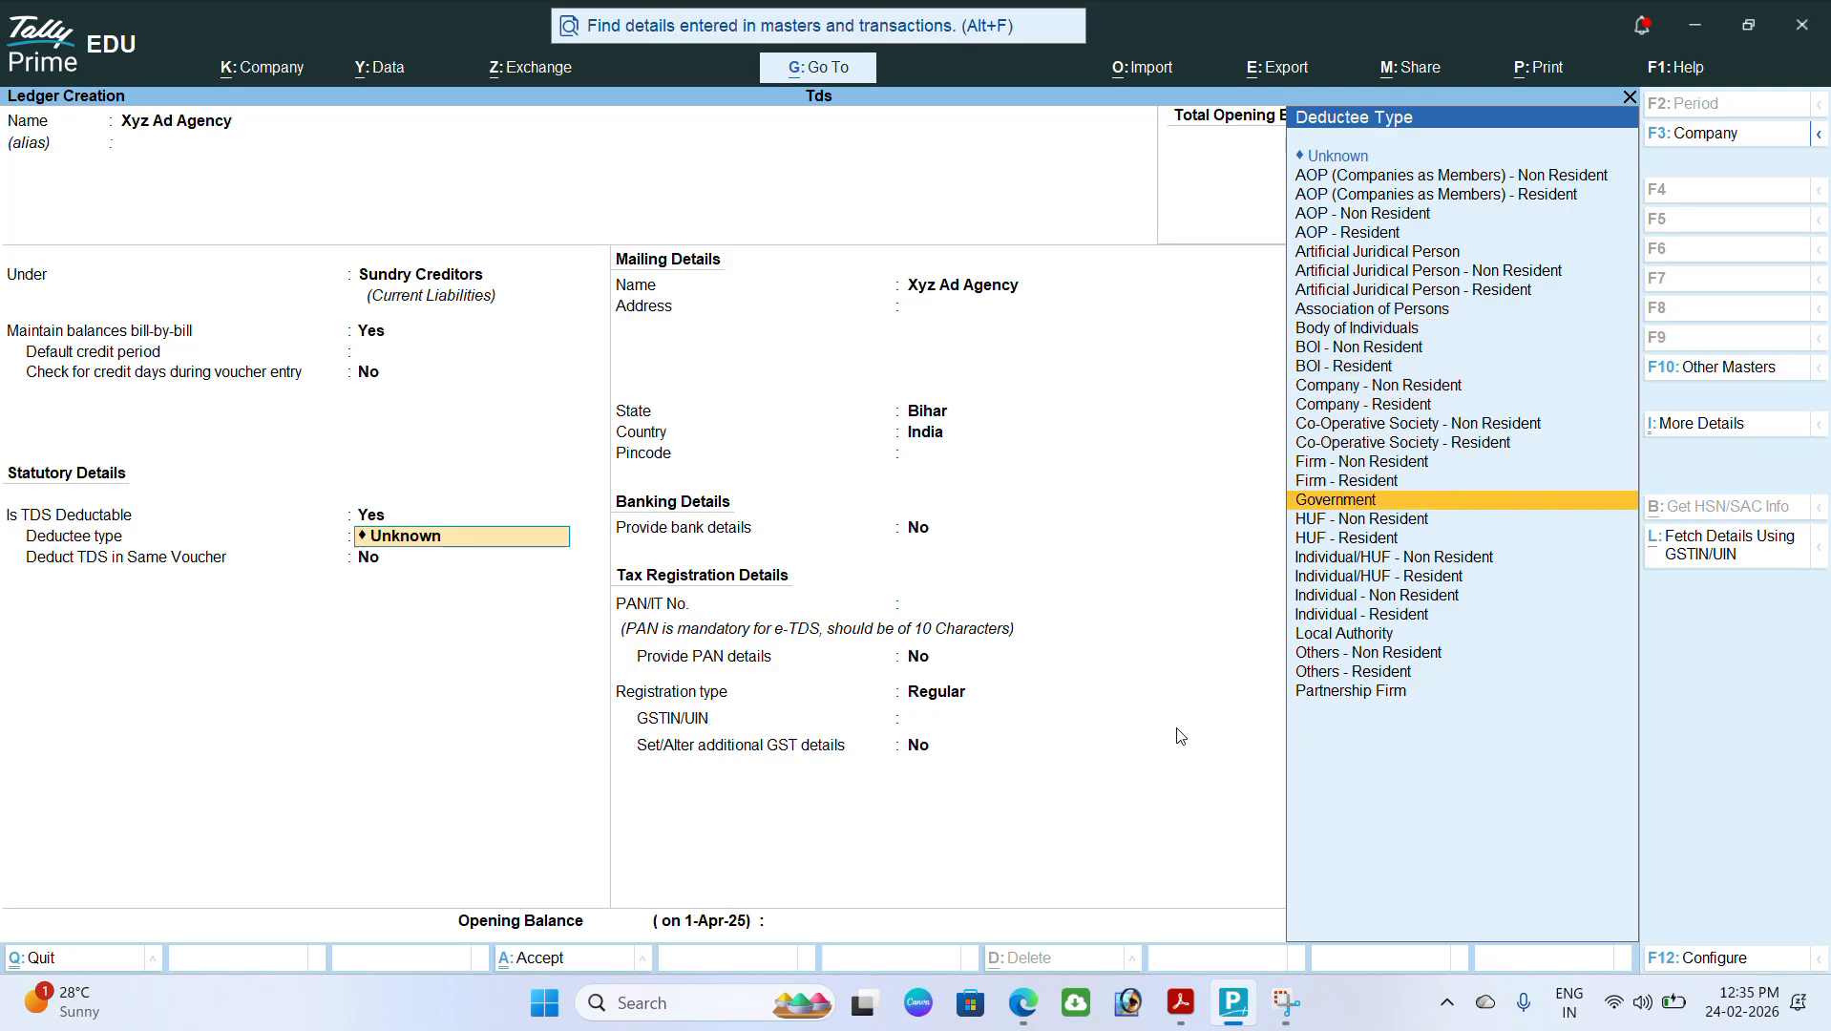
key("Down")
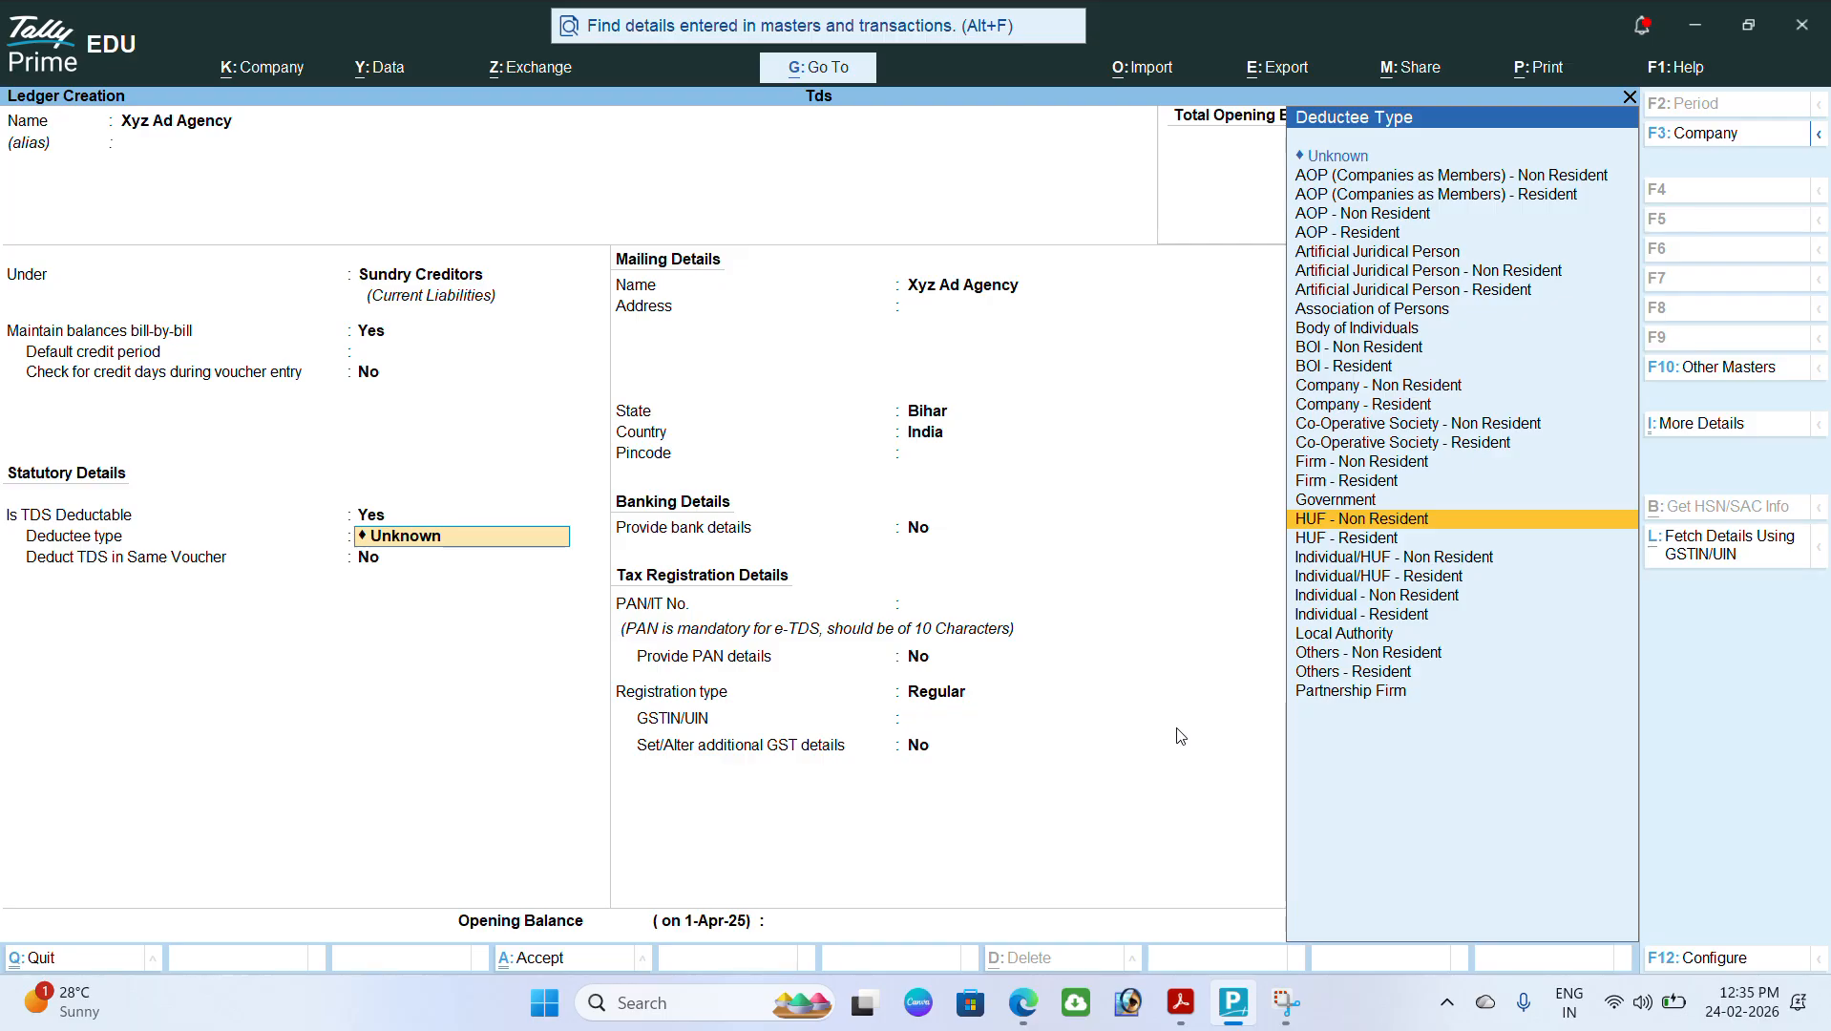
key("Down")
key("Down")
key("Down")
key("Down")
key("Up")
key("Up")
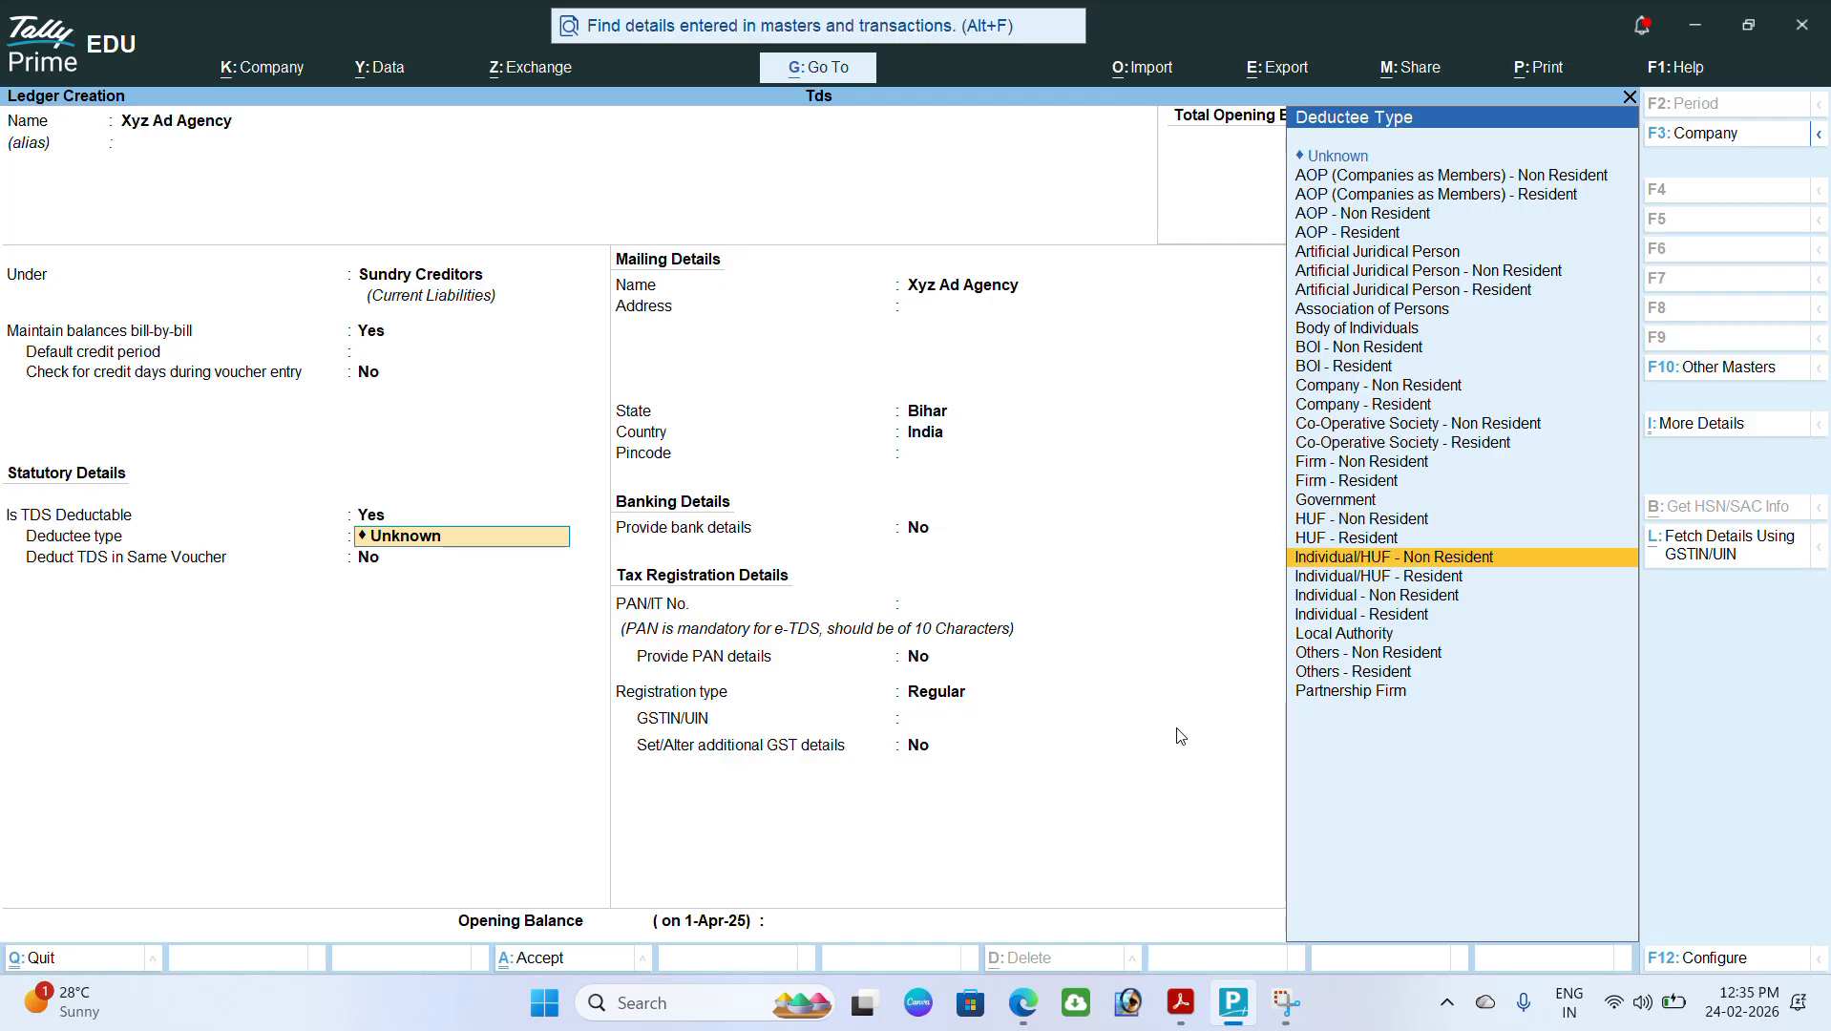
Step: Set the ledger's deductee type to Company - Resident and enable deducting TDS in the same voucher
key("Up")
key("Up")
key("Up")
key("Up")
key("Up")
key("Up")
key("Up")
key("Up")
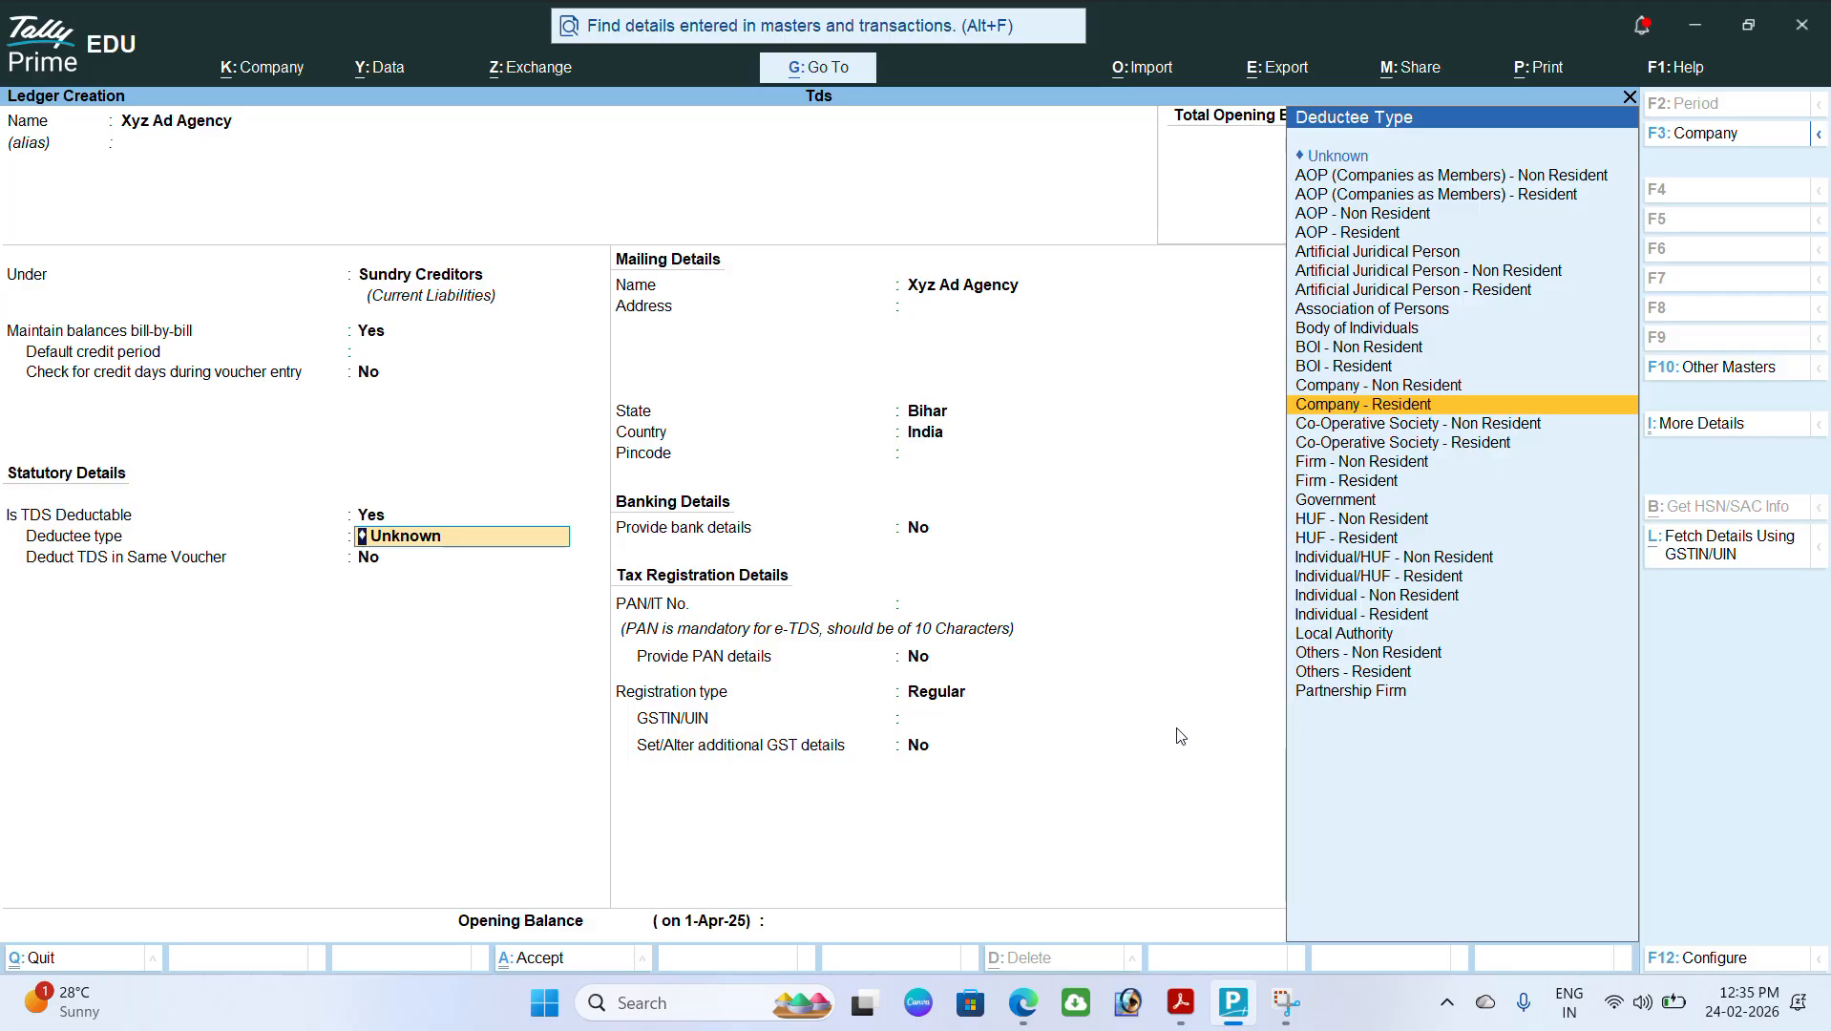
key("Return")
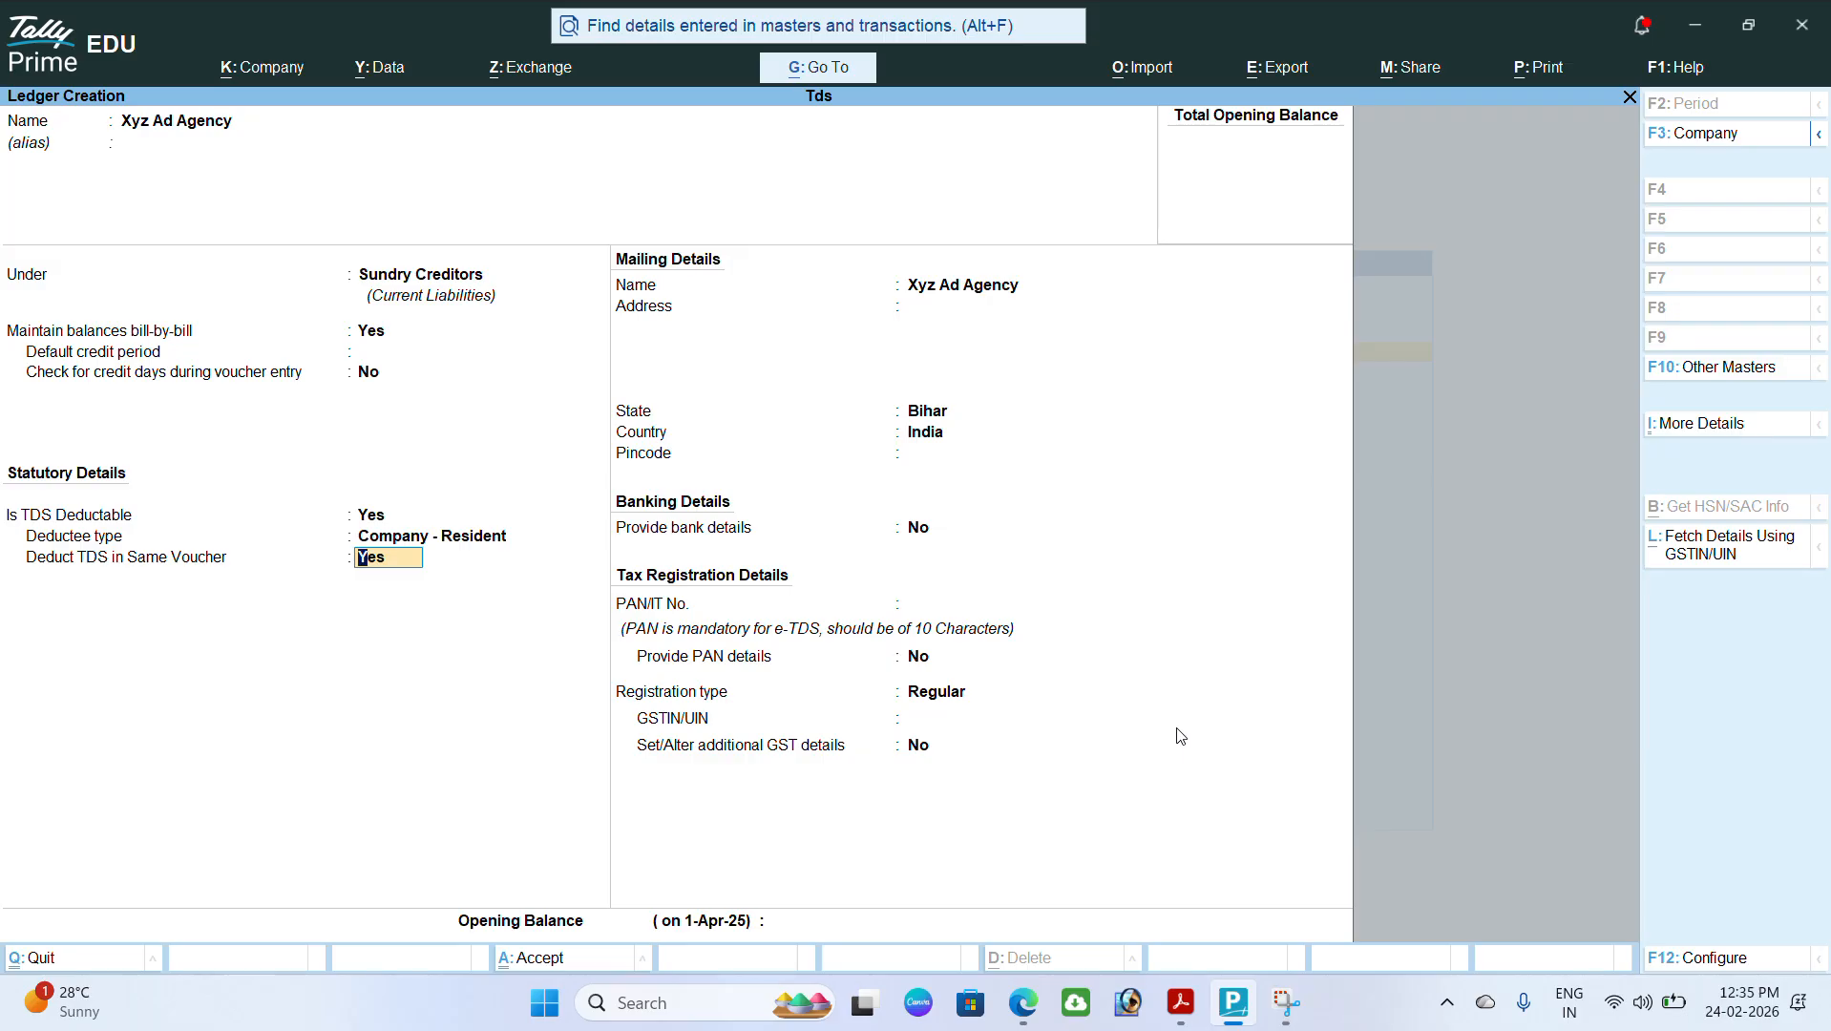
key("Return")
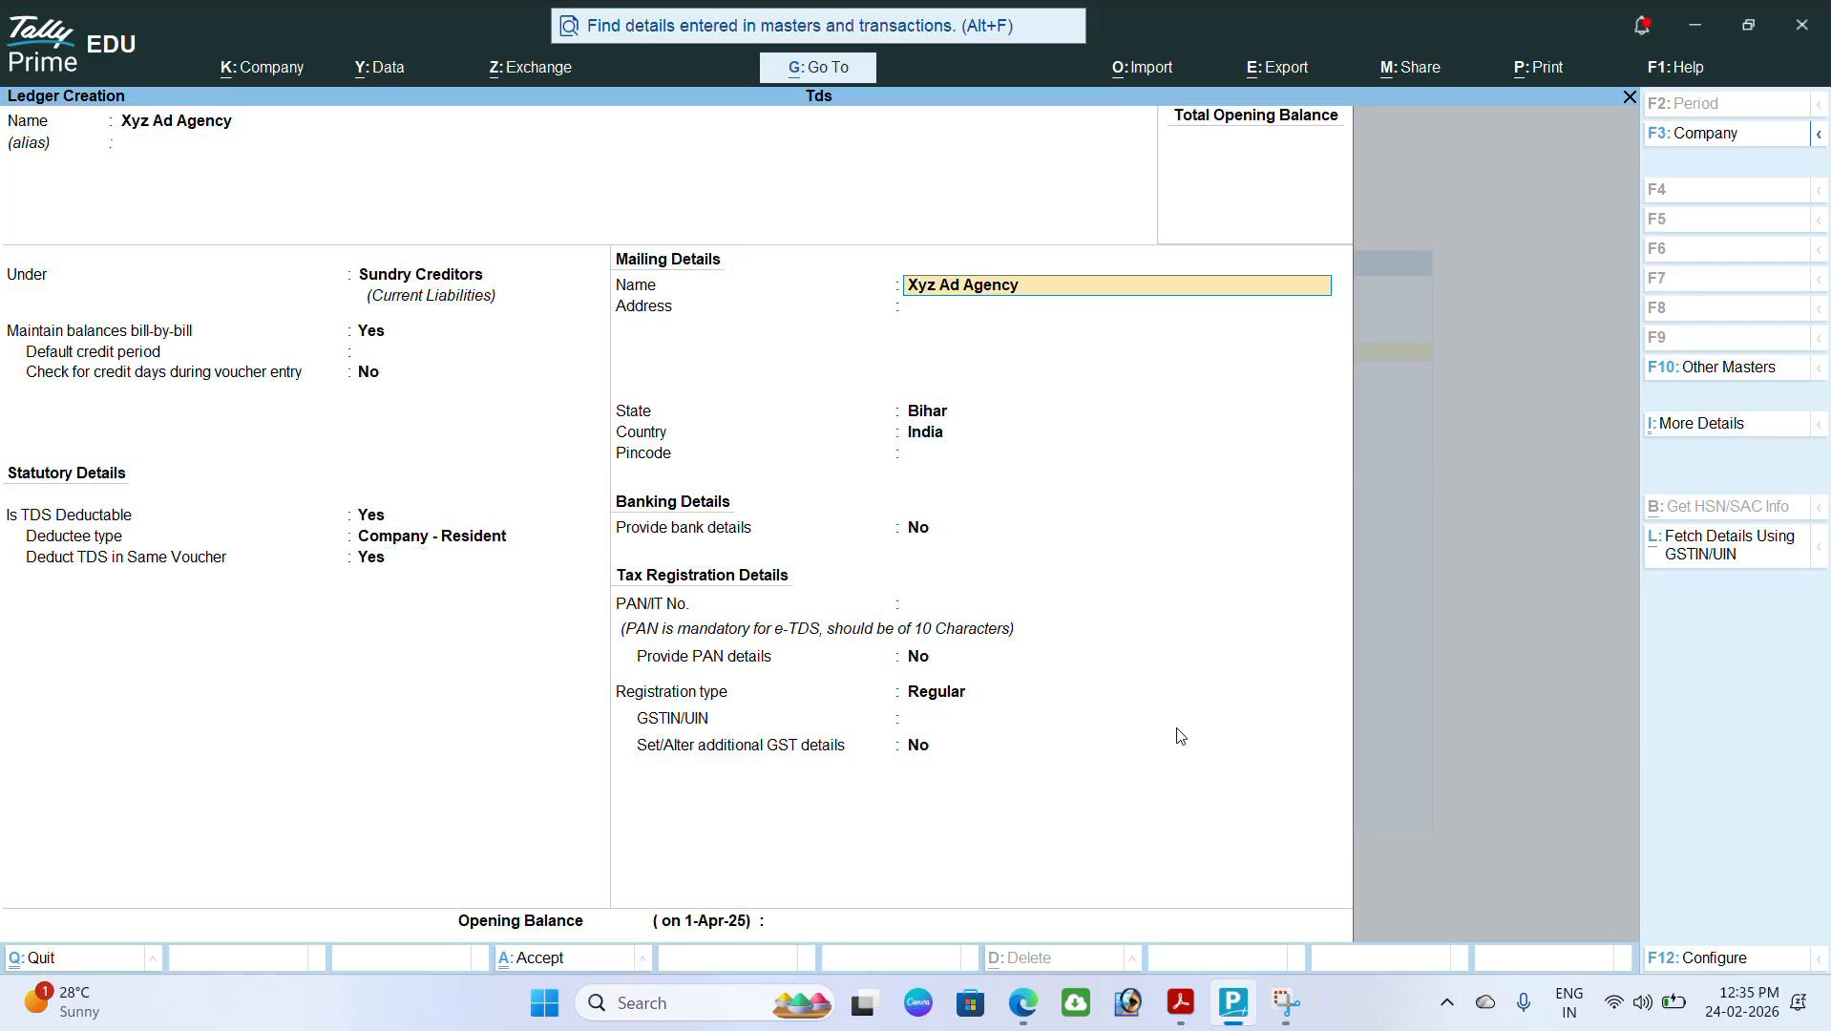
Step: Enter the agency's mailing address, keeping the mailing name and state Bihar, with the pincode blank and bank details at No
key("Return")
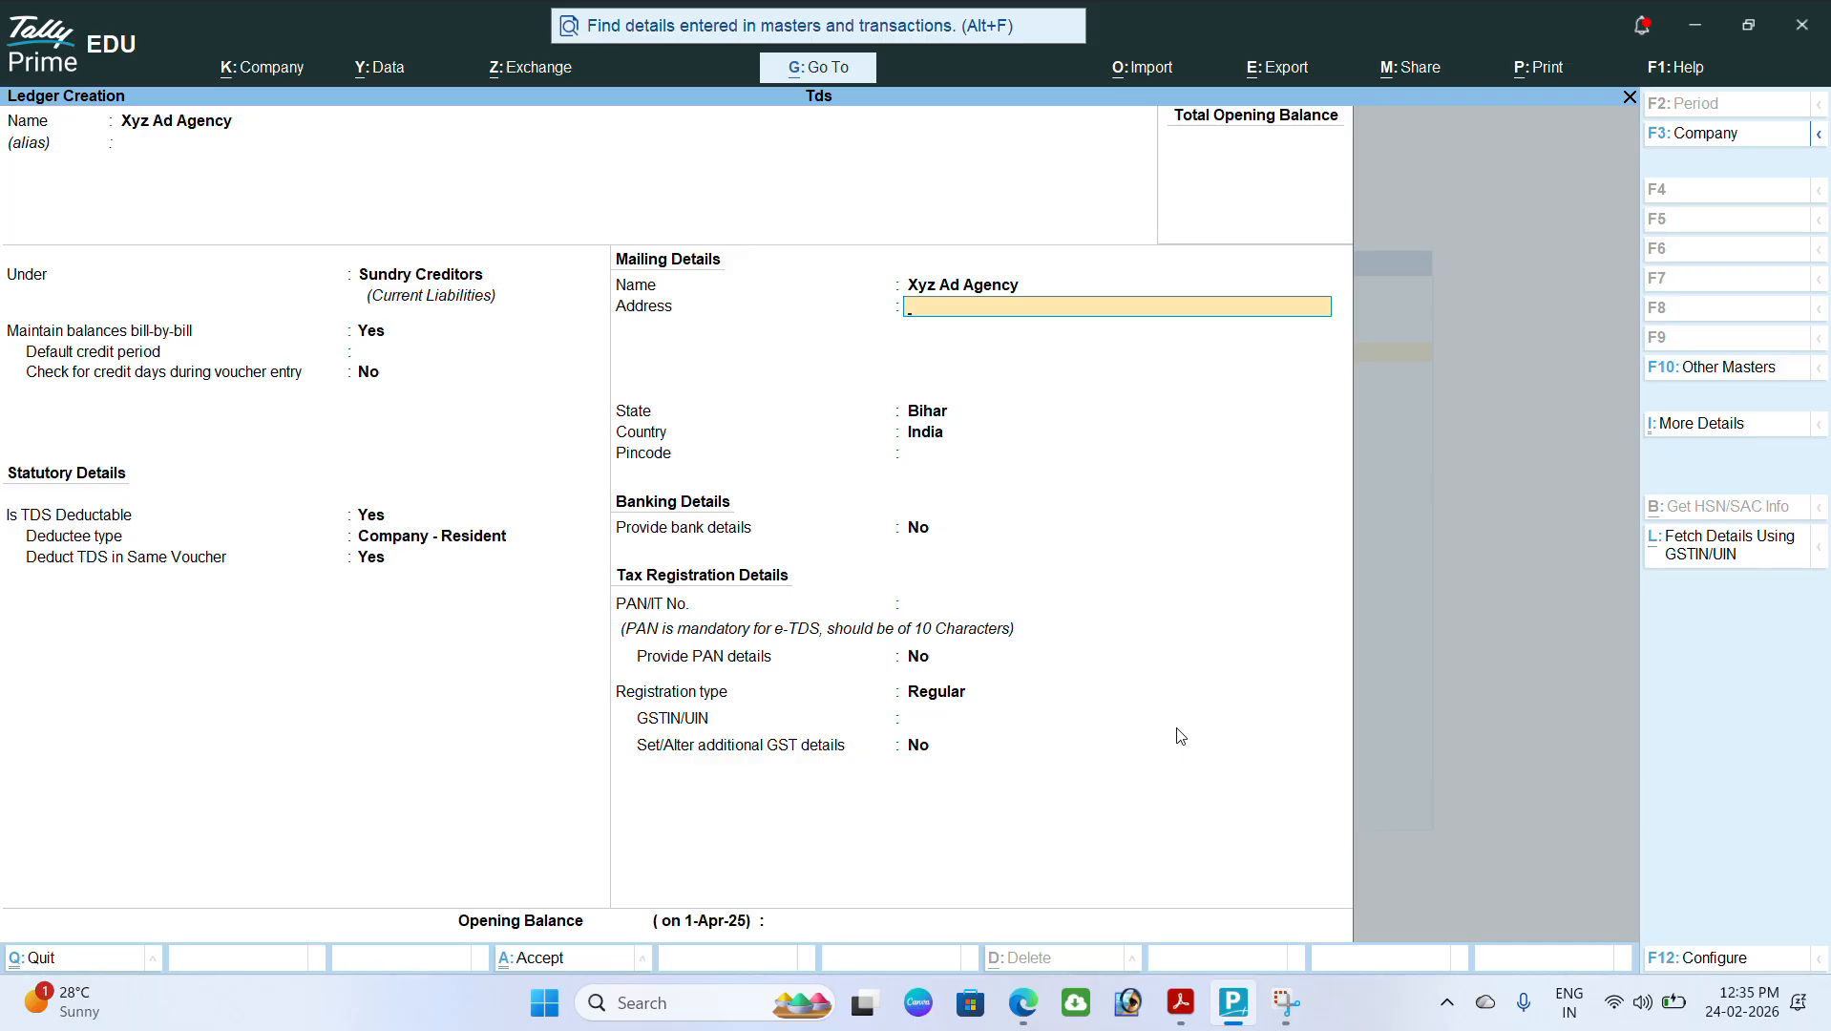
type("Sadfas  Fdsadfasf")
key("Return")
key("Return")
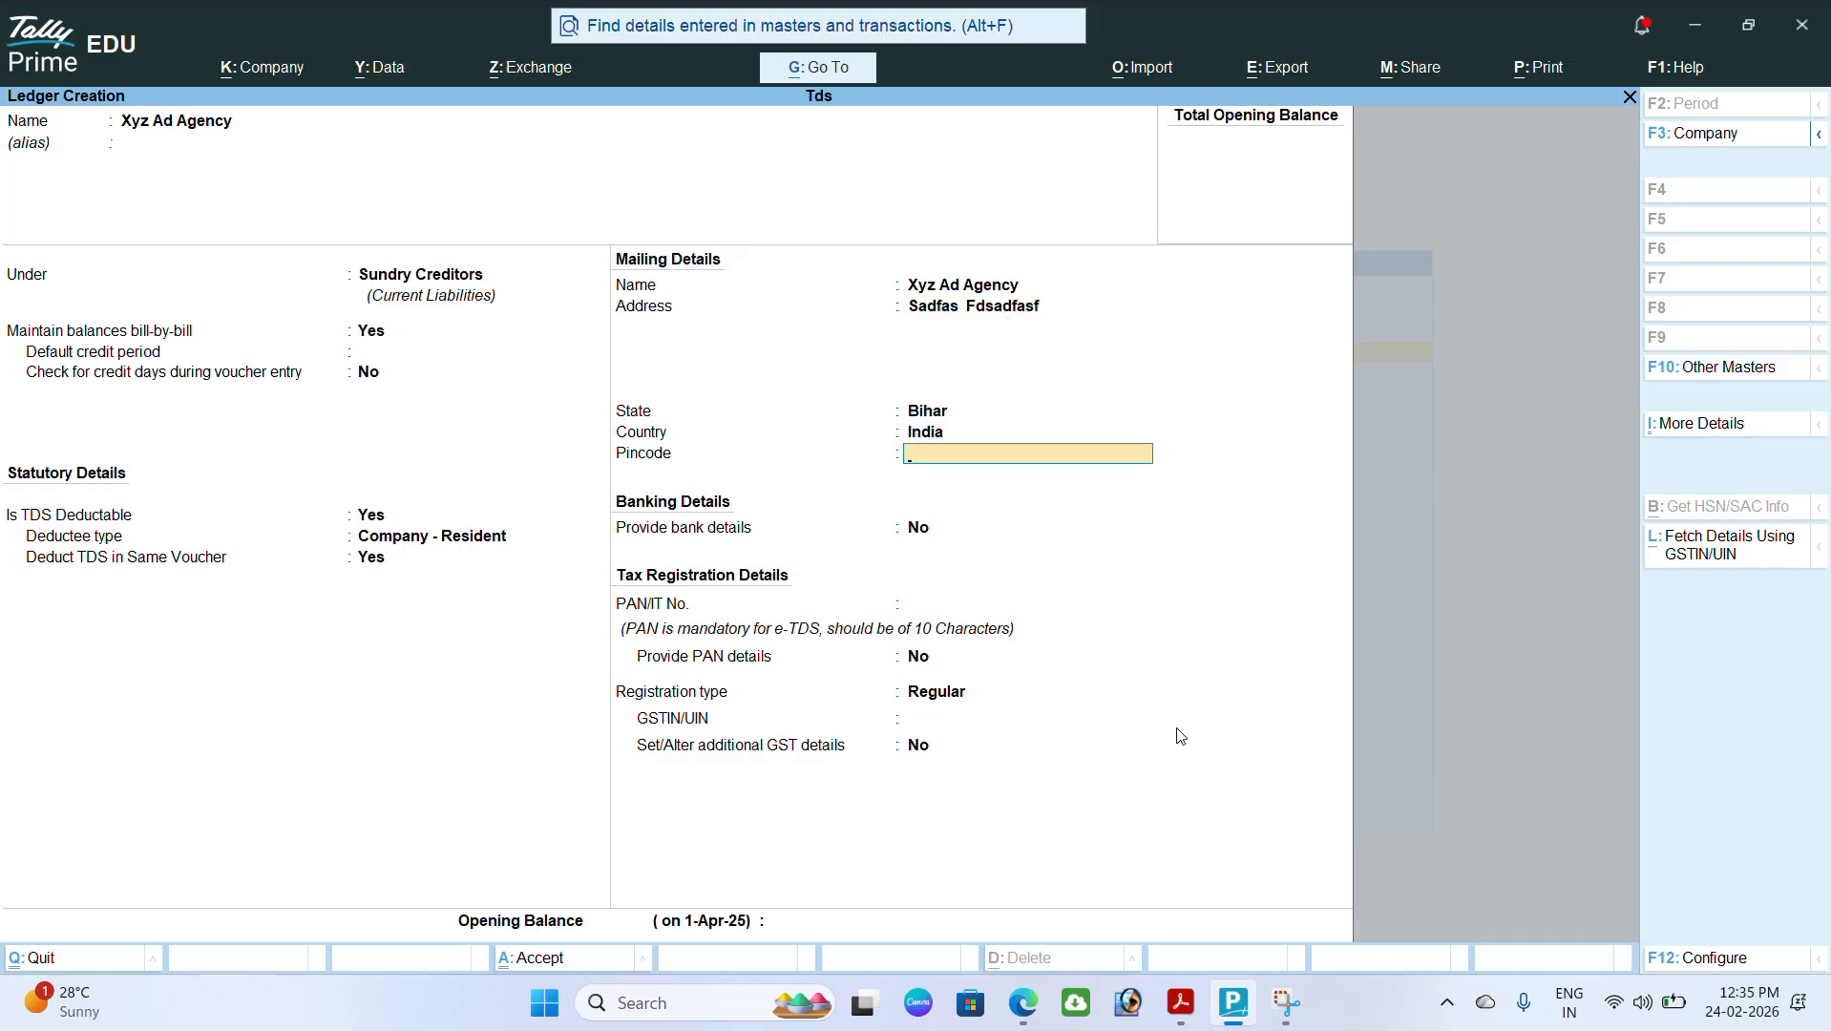
key("Return")
key("Return")
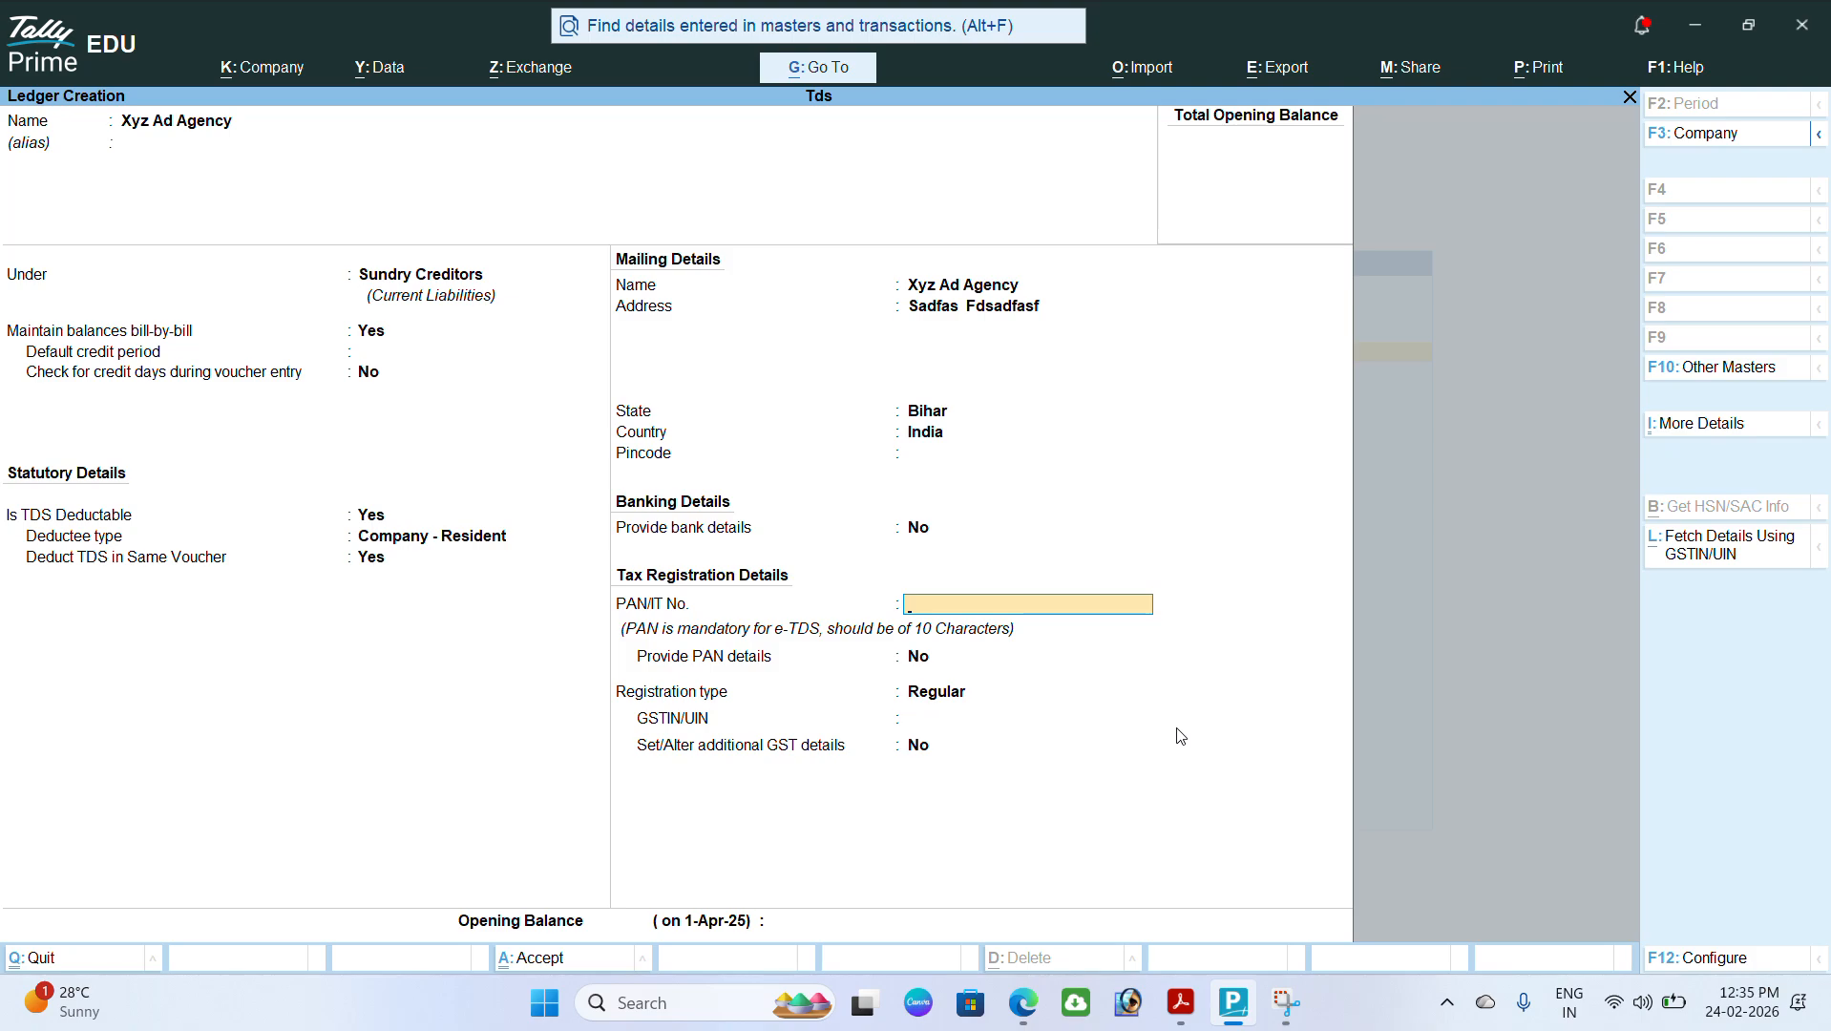
Step: Enter the agency's PAN, keep the Regular registration type with GSTIN/UIN blank, and save the ledger
type("SERDF1452K")
key("Return")
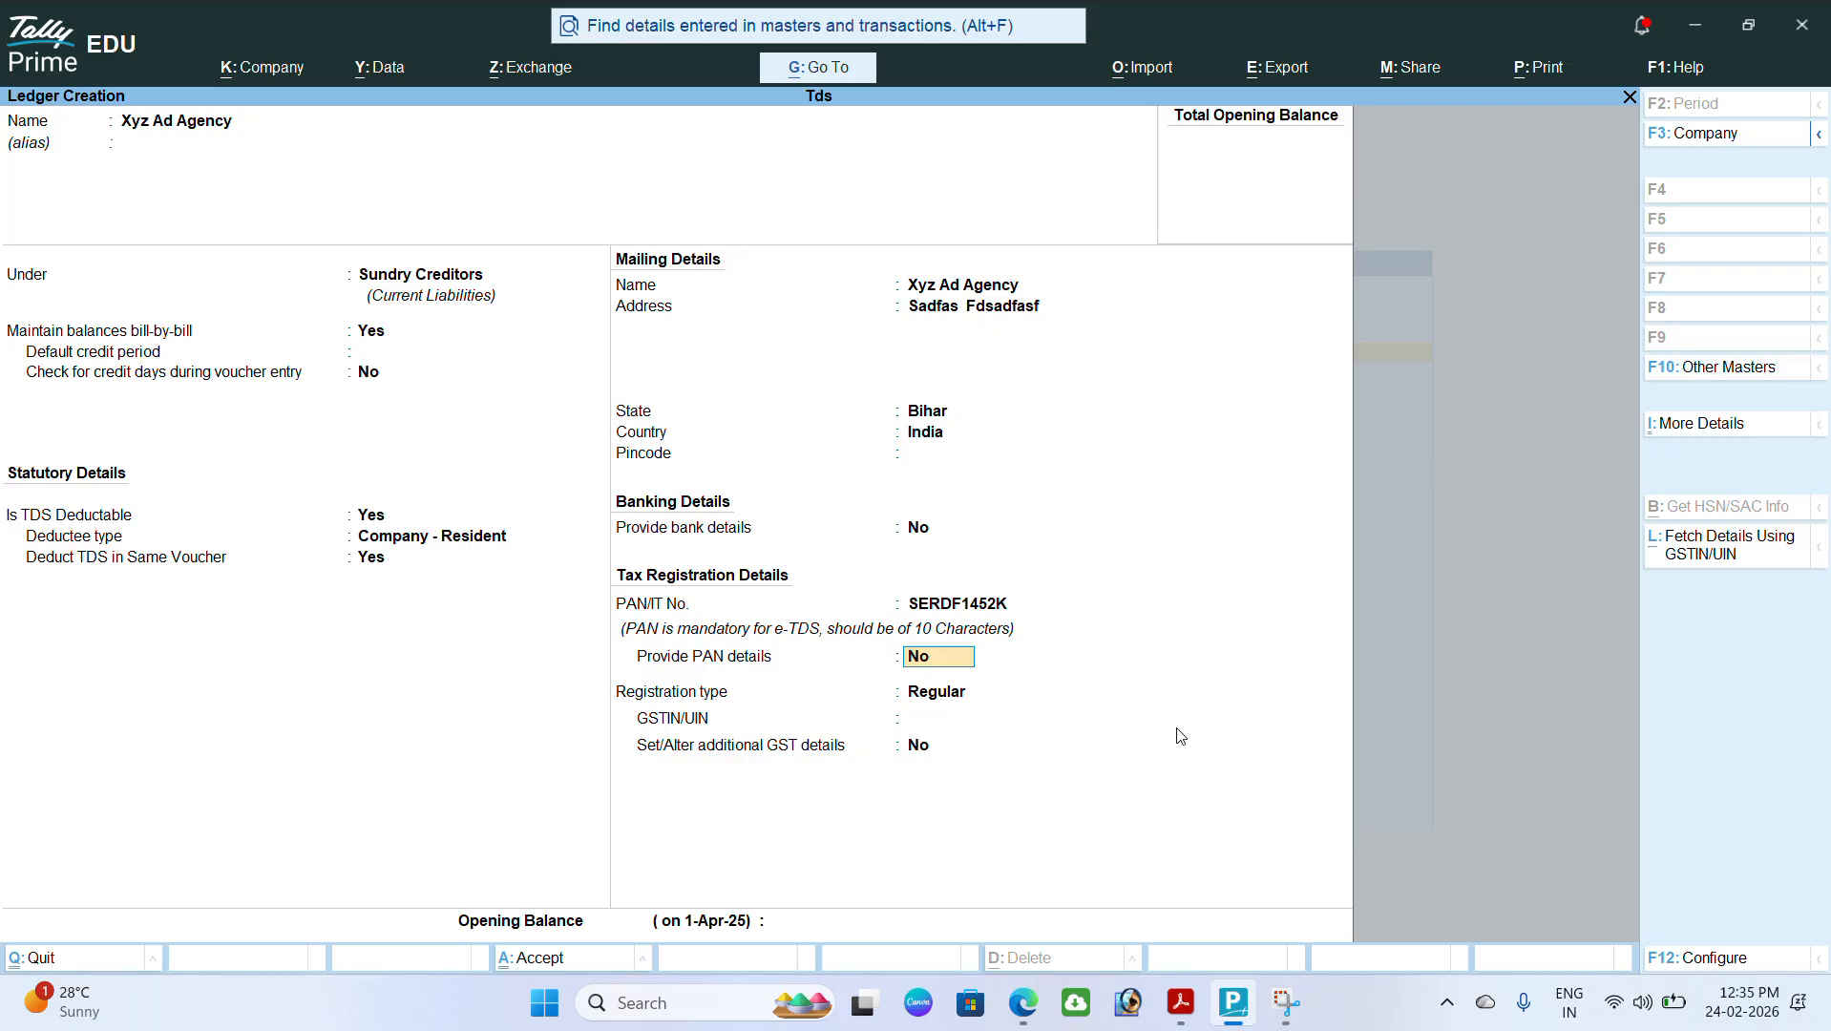
key("Return")
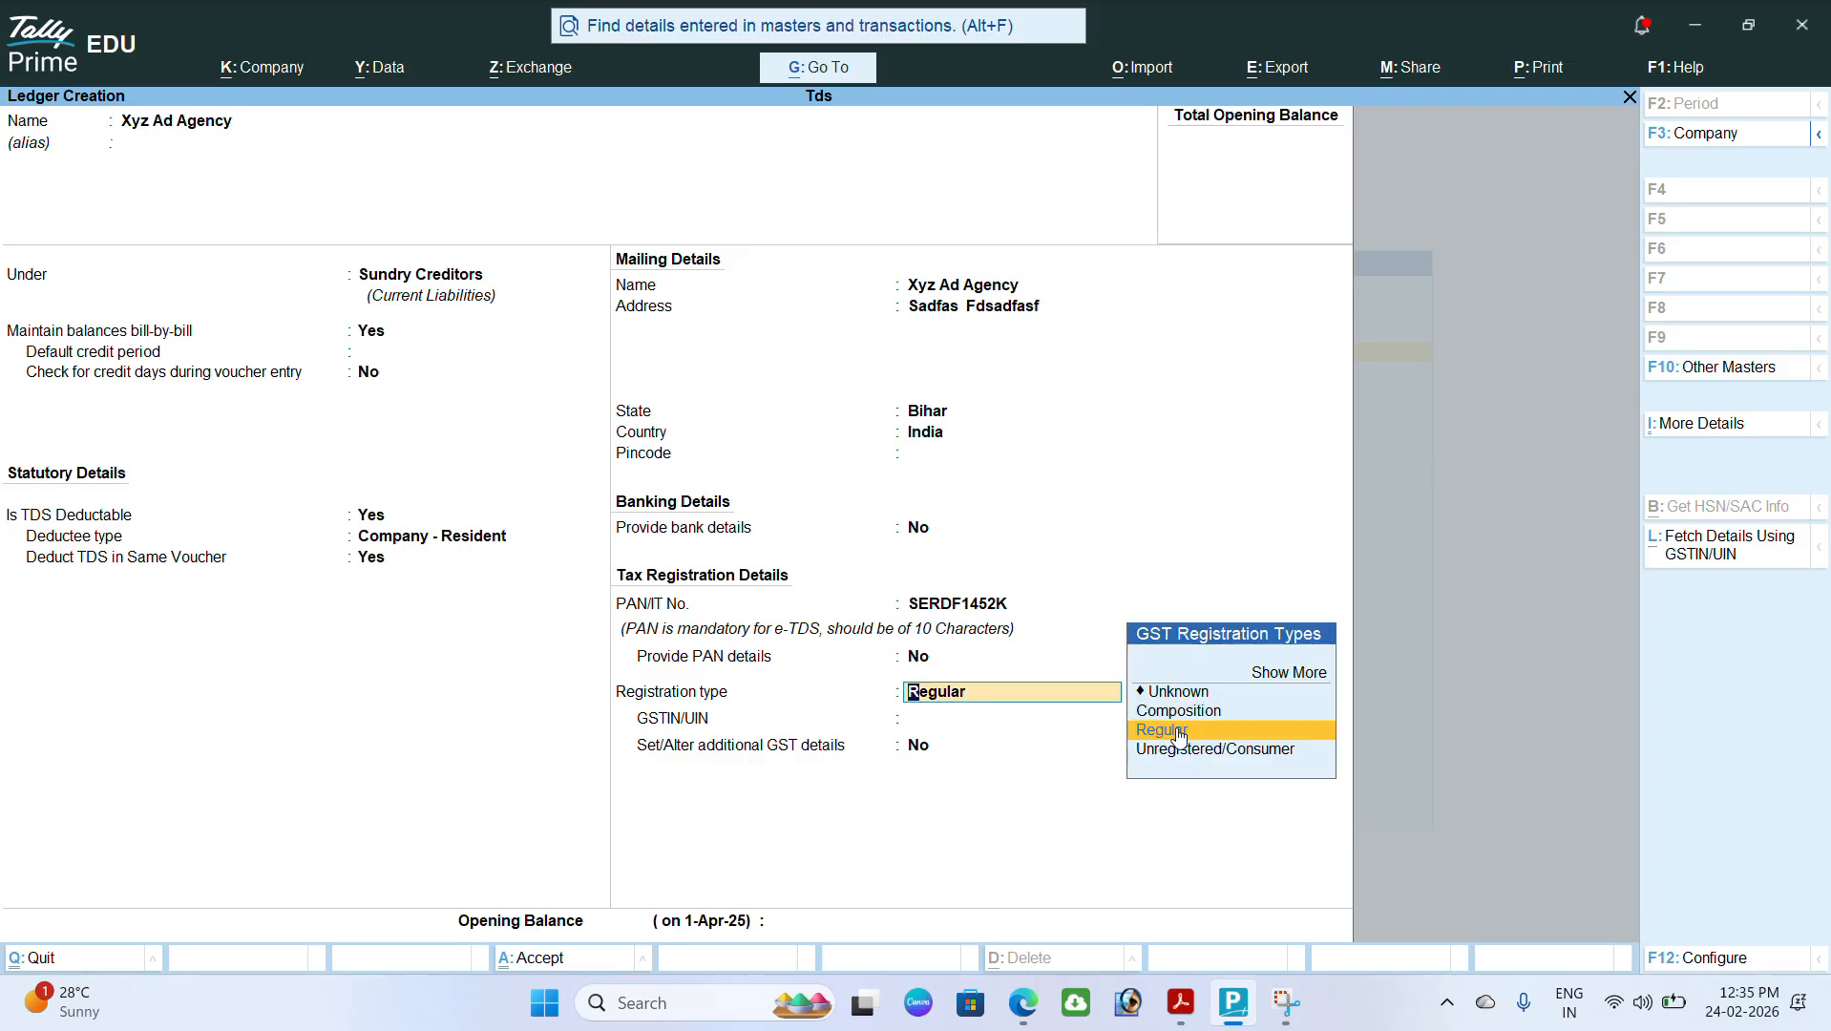
key("Return")
key("Return")
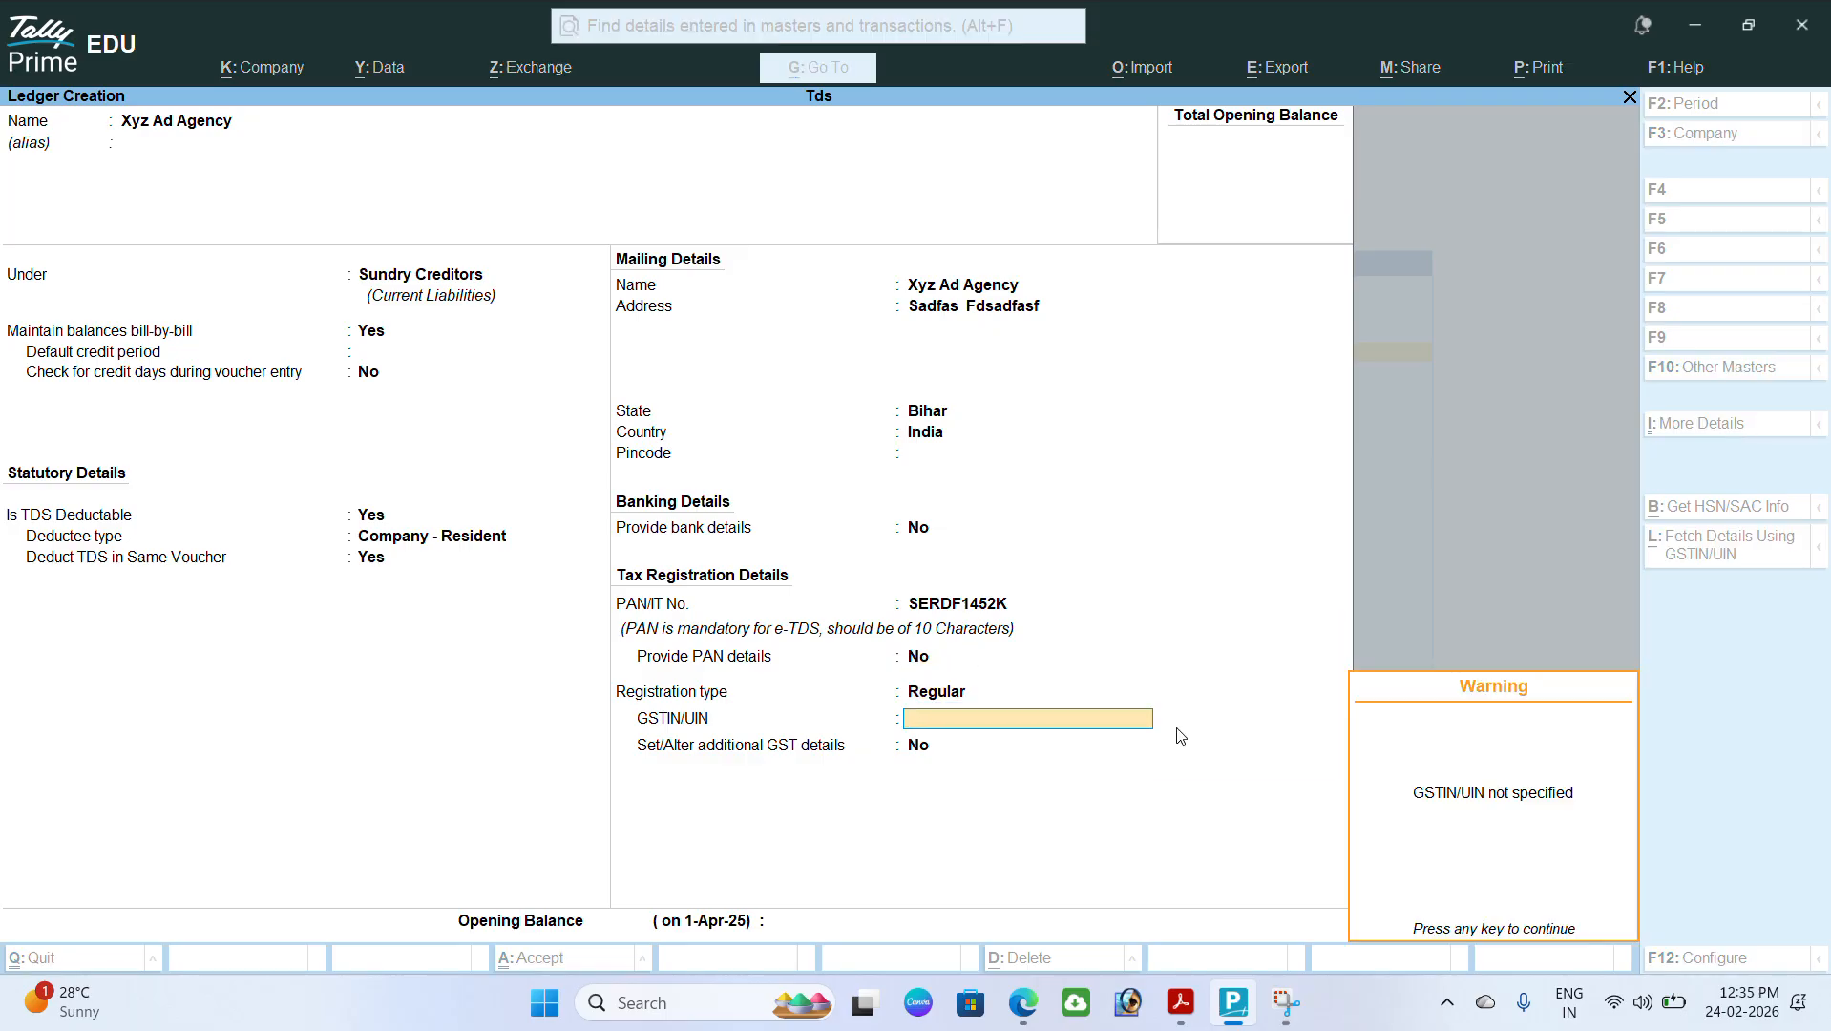
key("Return")
key("Return")
key("Return")
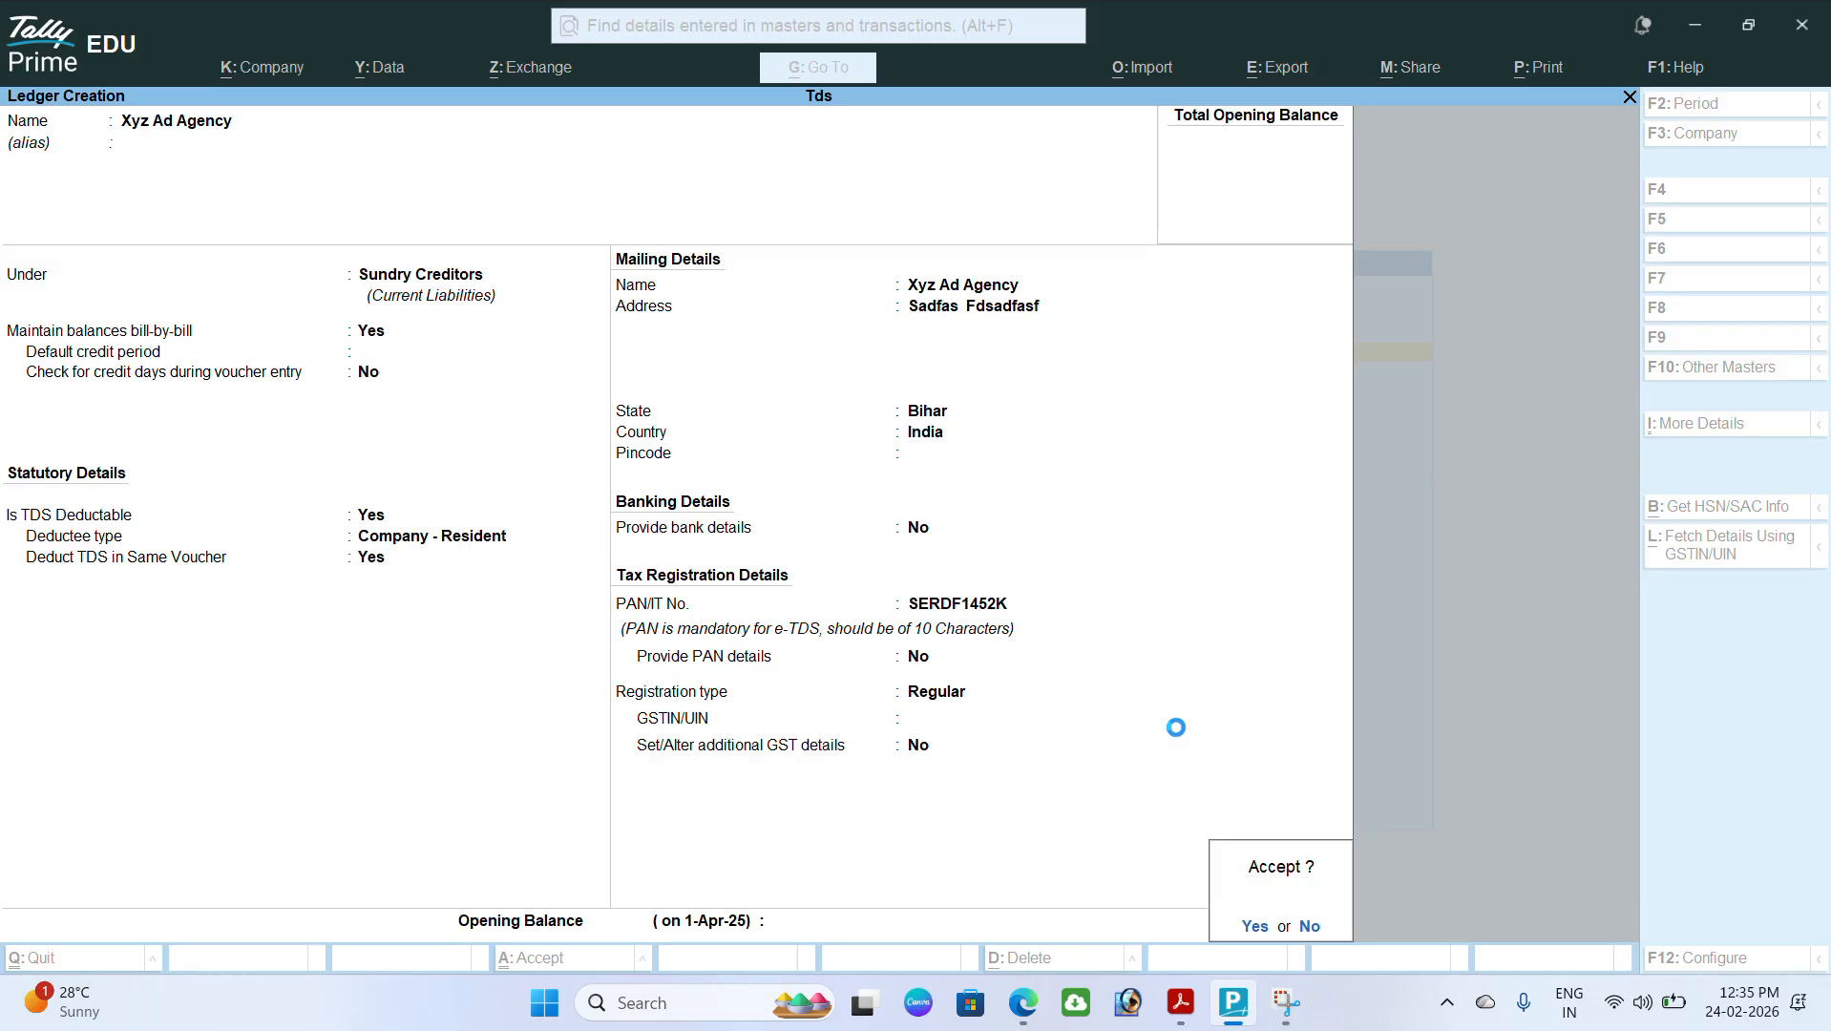
key("Return")
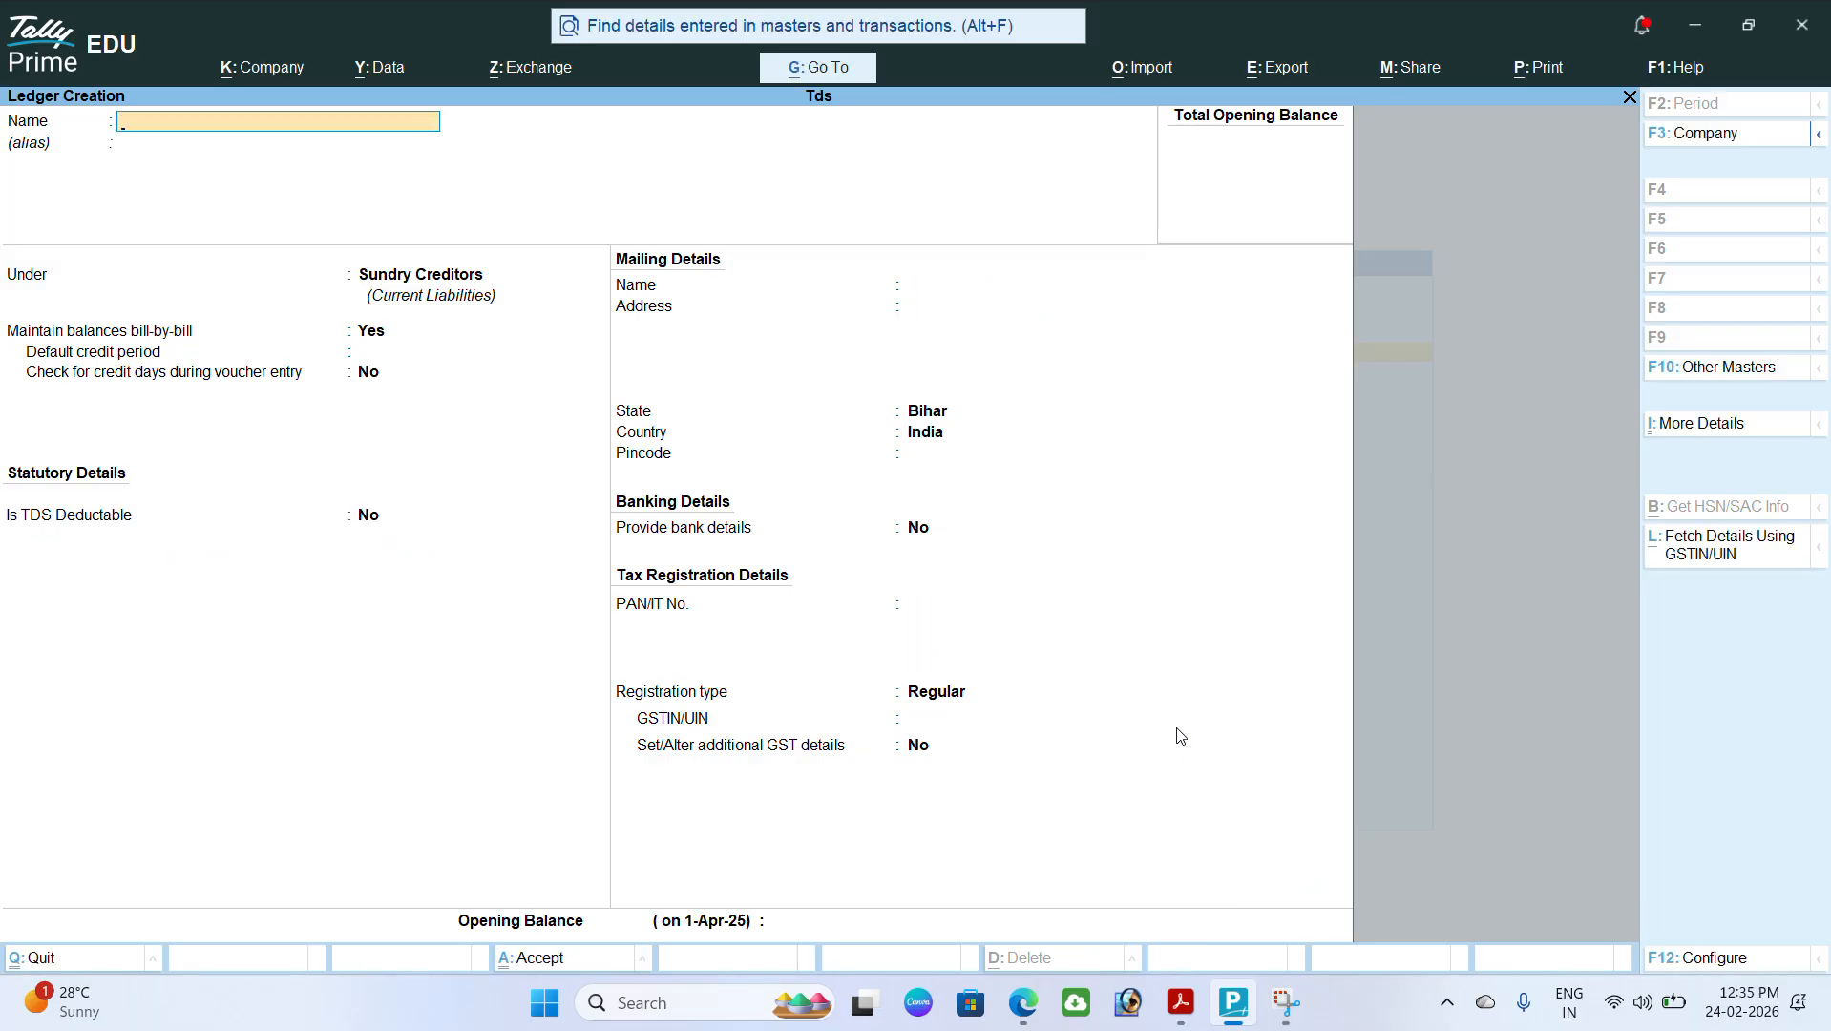
Step: Start a ledger named Tds Tax on Adv under Duties & Taxes with TDS as the duty type
type("Te")
key("BackSpace")
type("ds Tax on Add")
key("BackSpace")
key("Return")
key("Return")
type("Du")
key("Return")
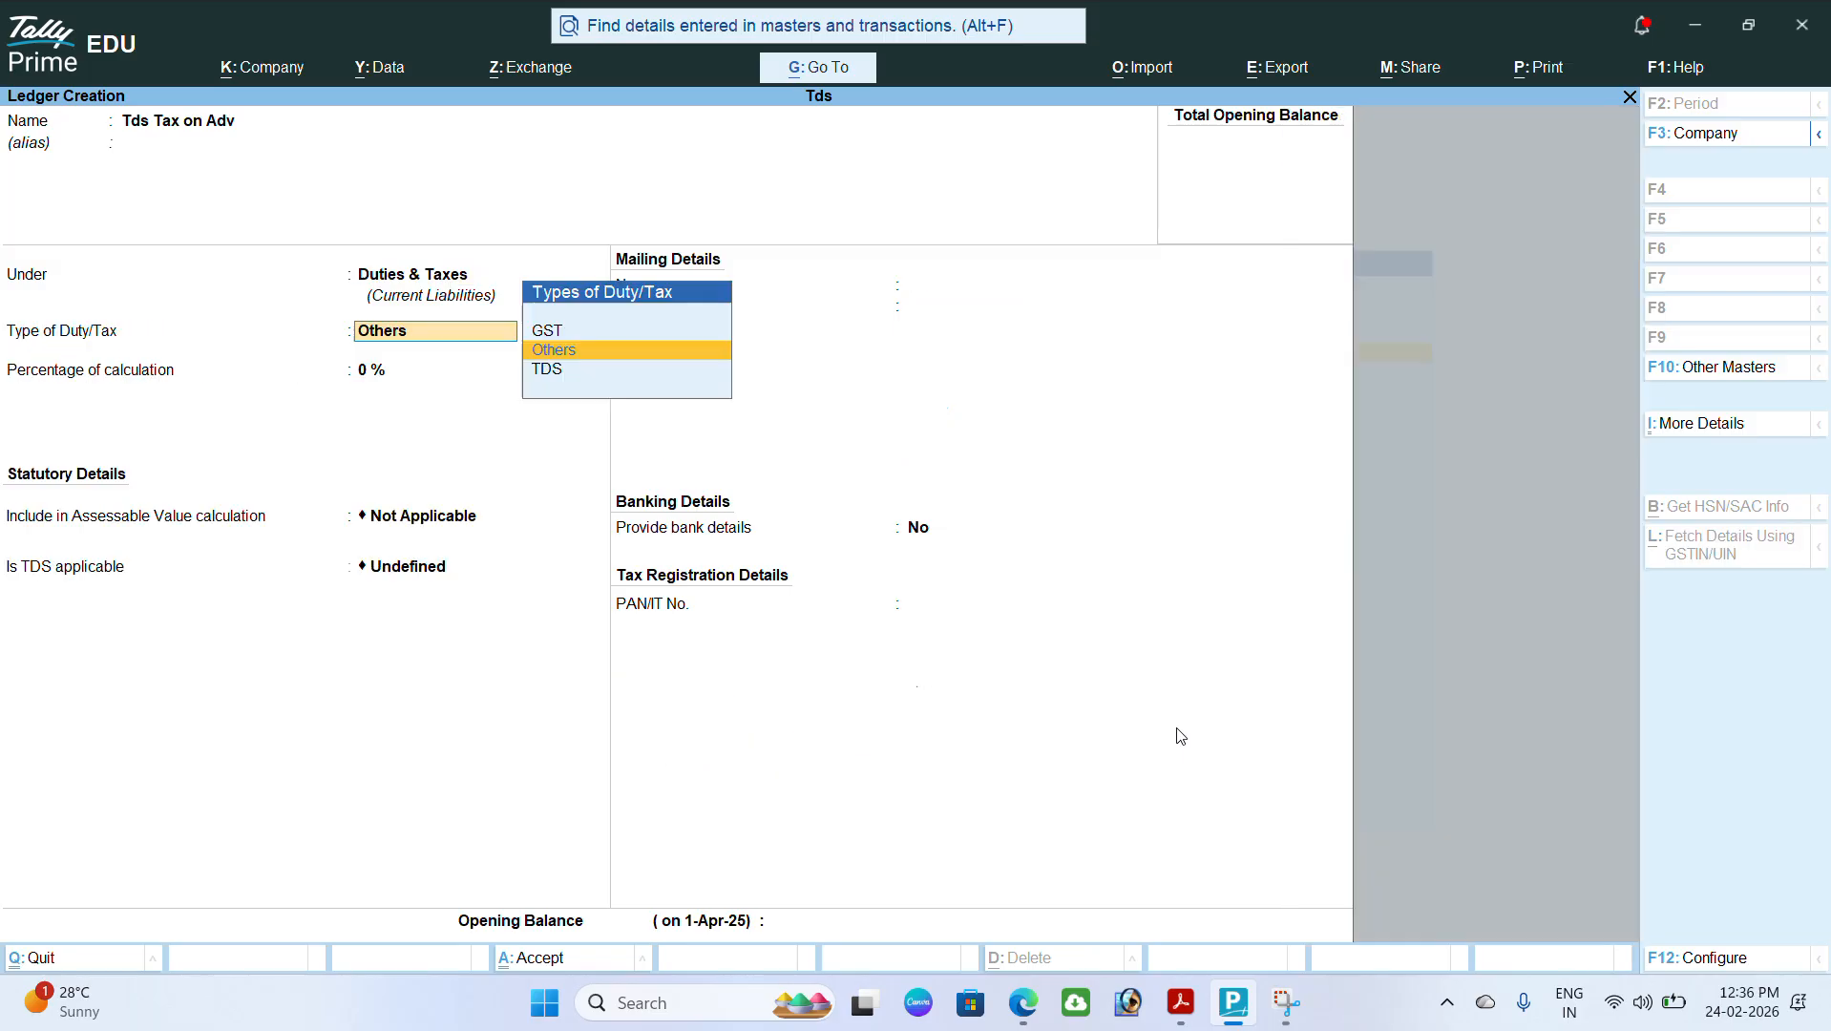
key("Down")
key("Return")
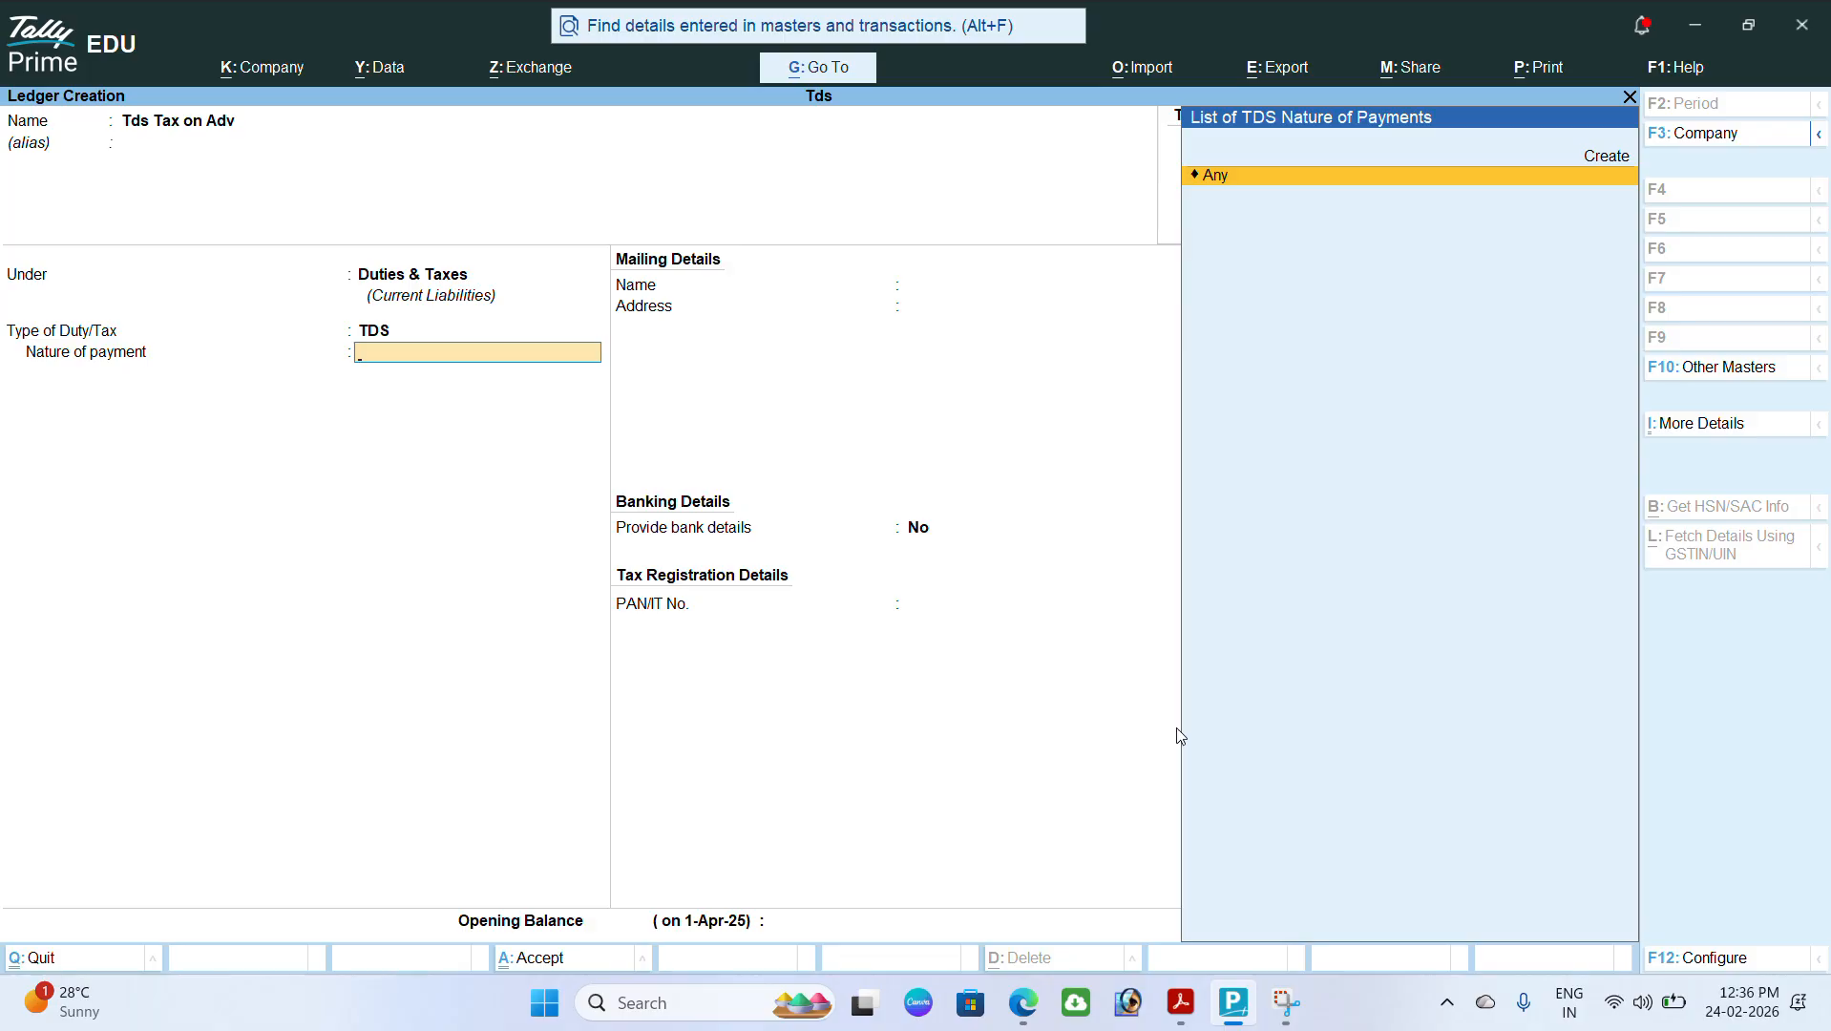
Step: Start a new TDS nature of payment named Tds on Adv with section 145c, leaving the payment and remittance codes blank
key("Up")
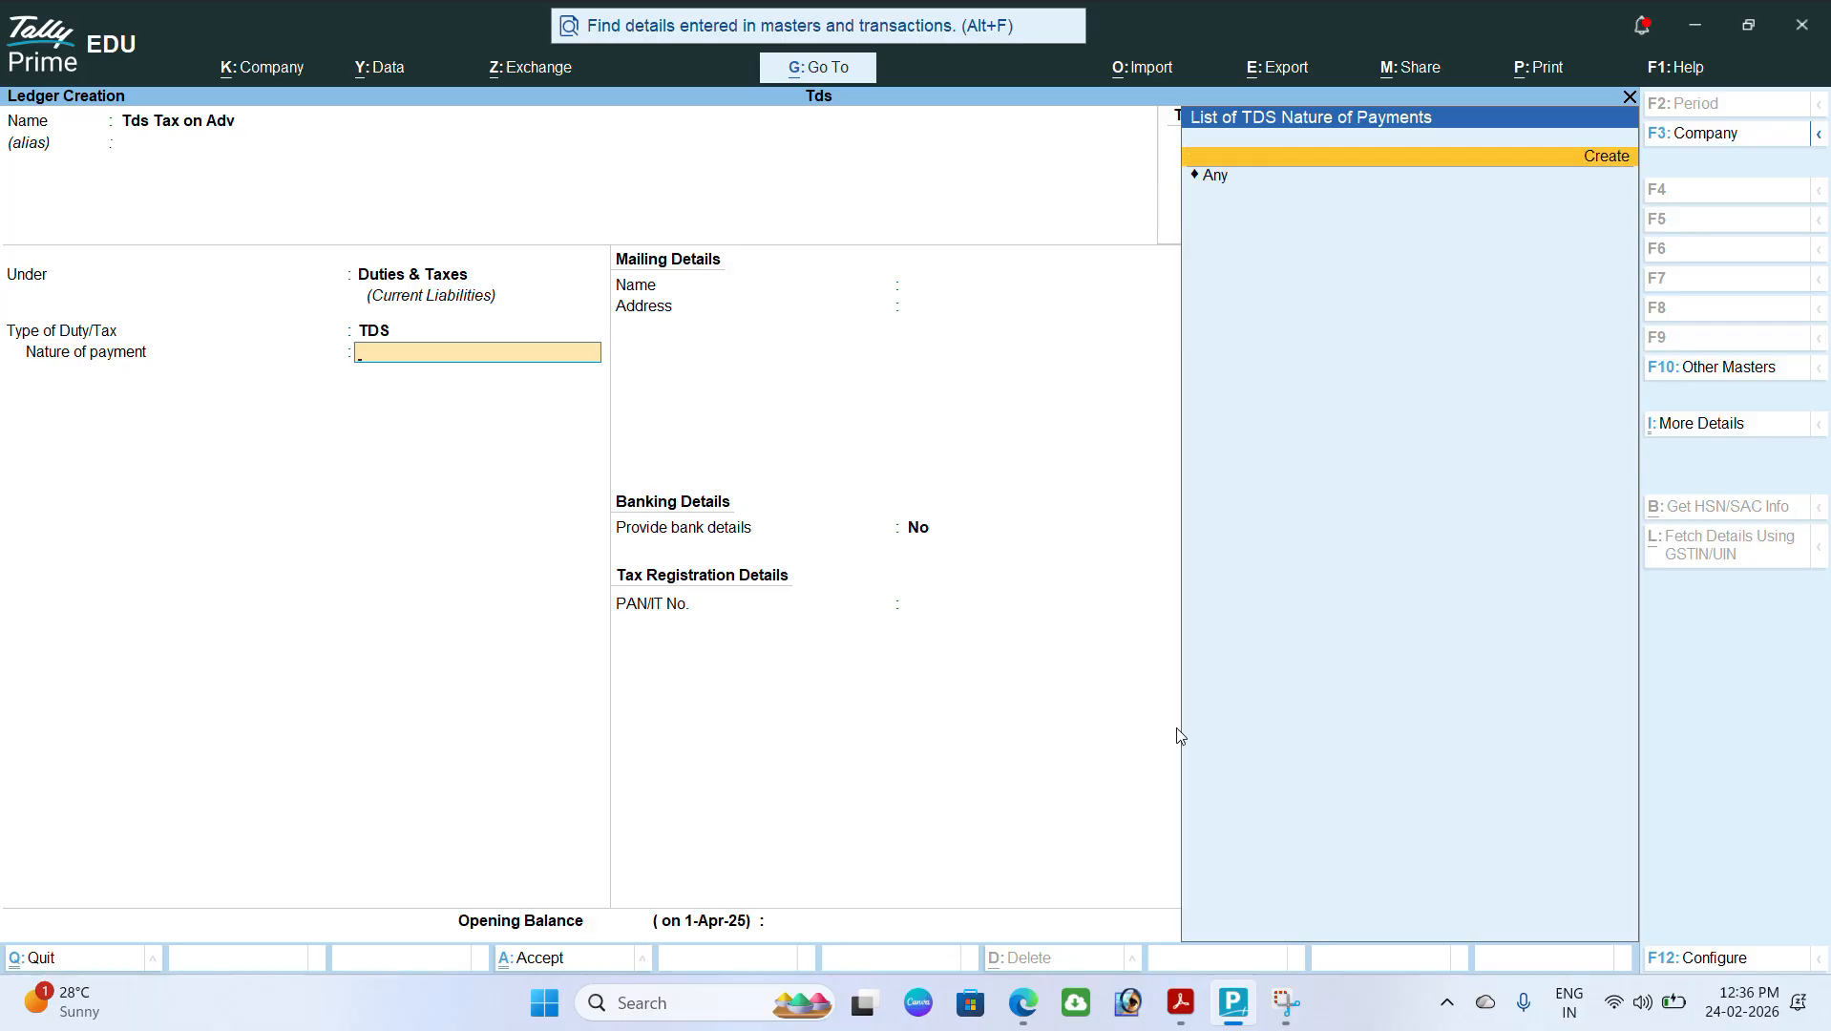
key("Return")
type("T")
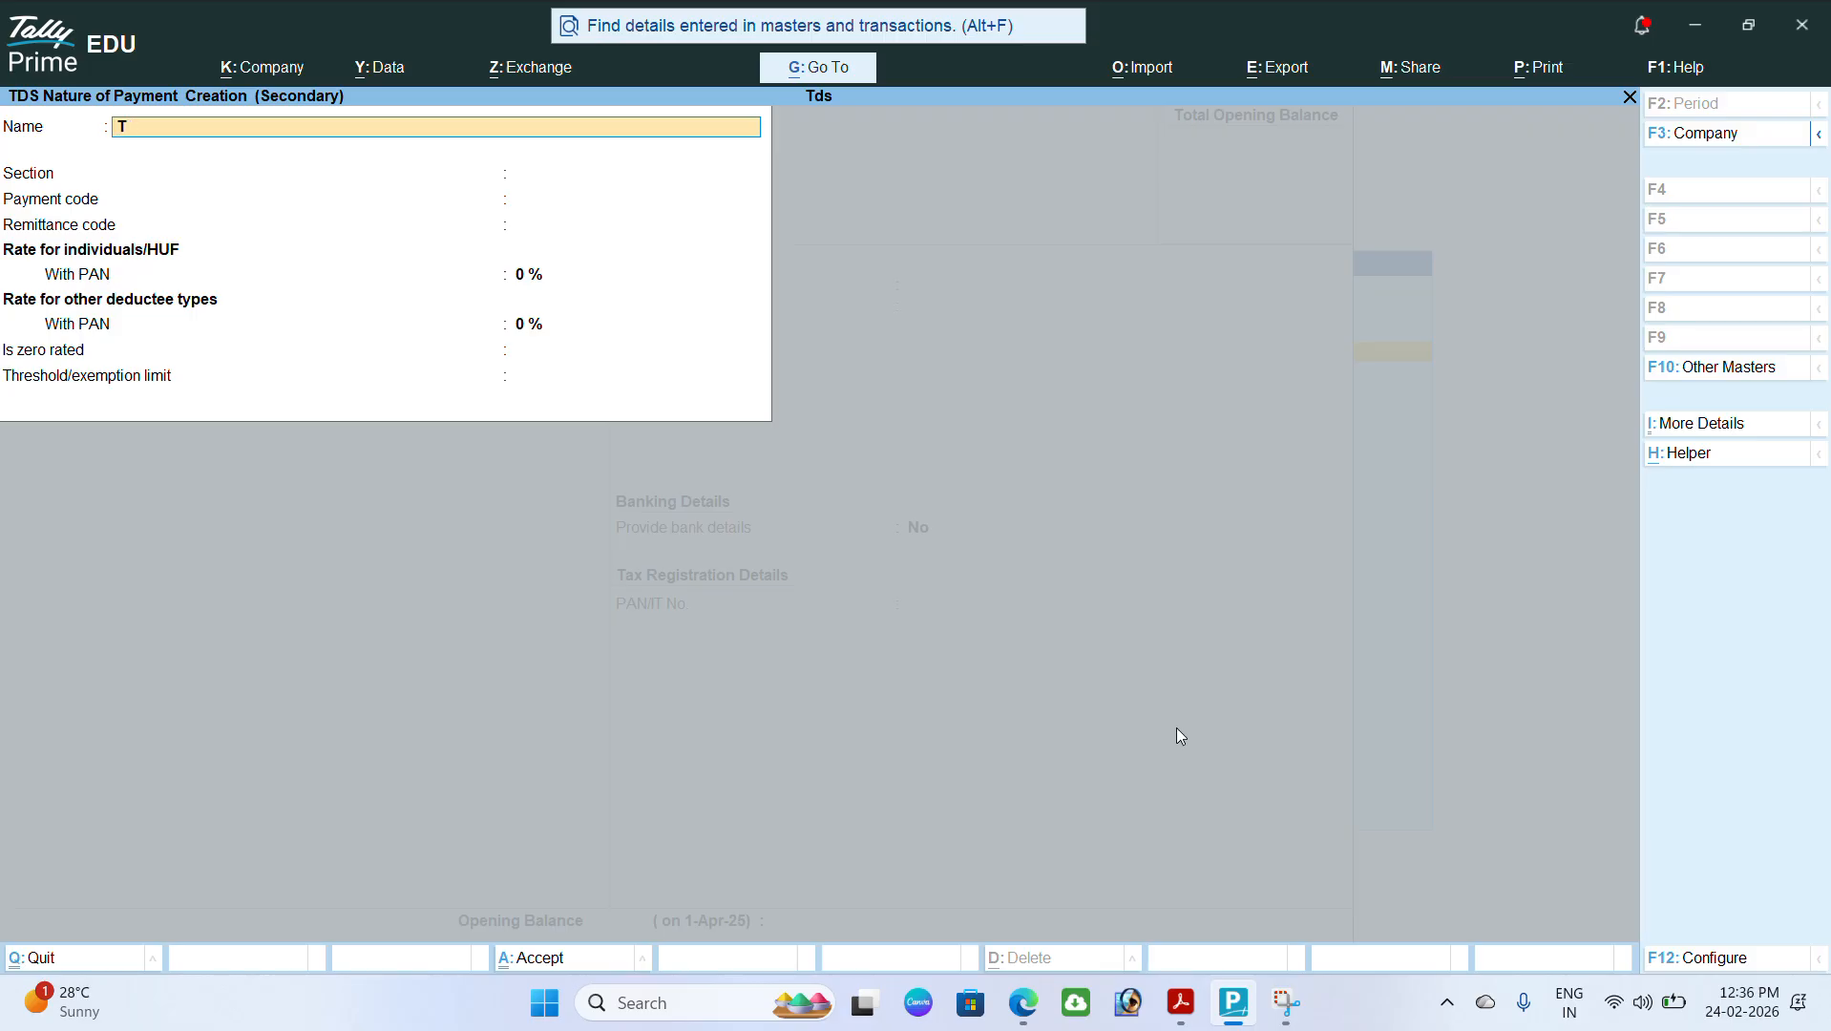
type("Tds on adv")
key("Return")
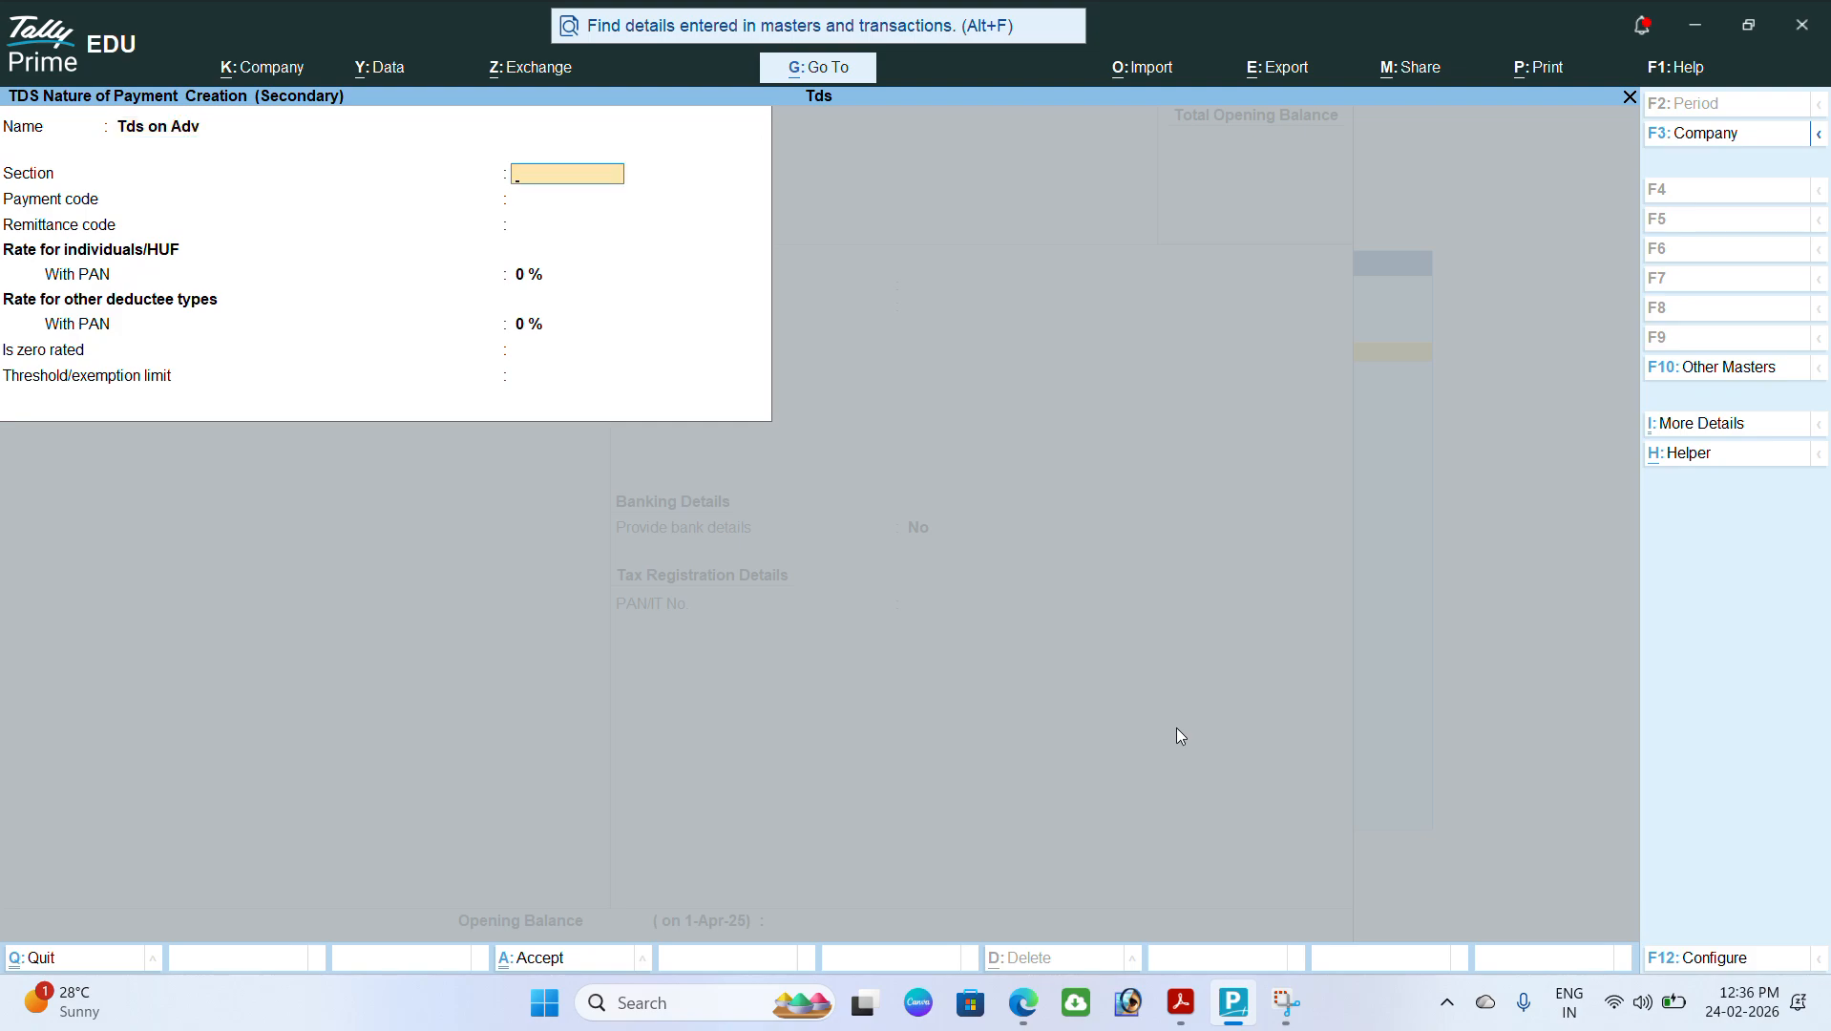
type("145c")
key("Return")
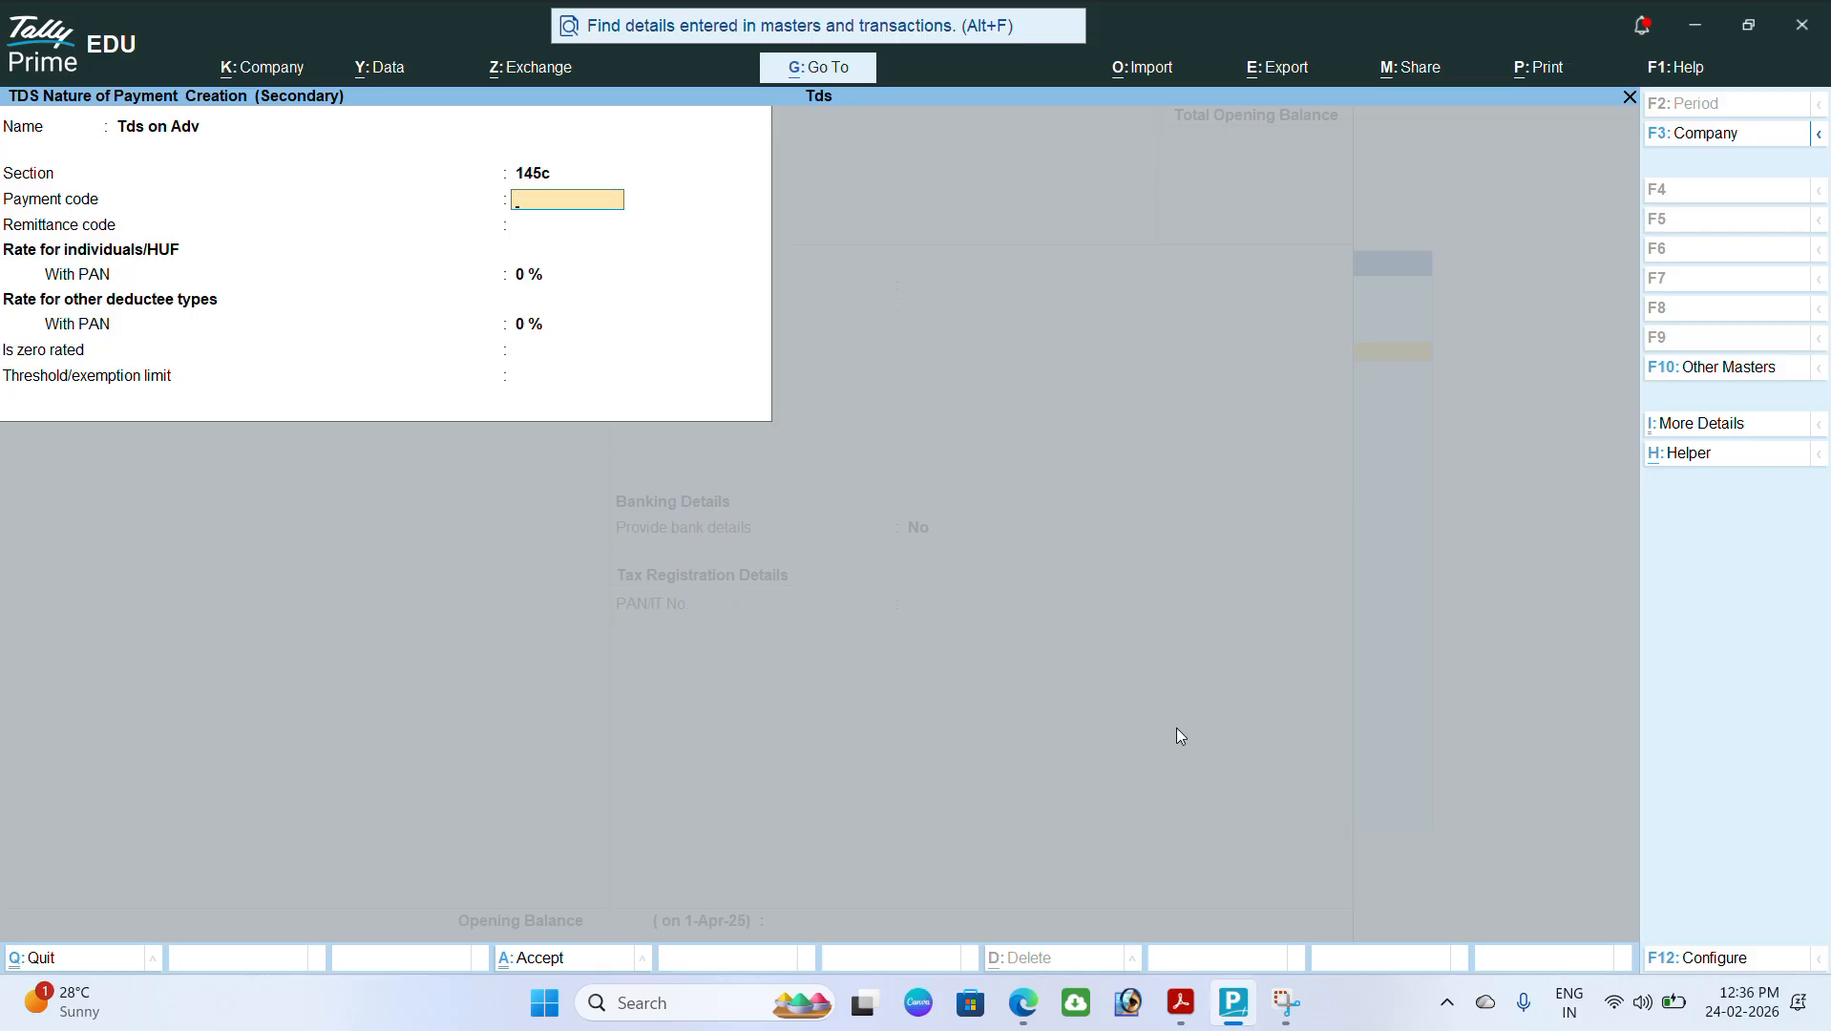
key("Return")
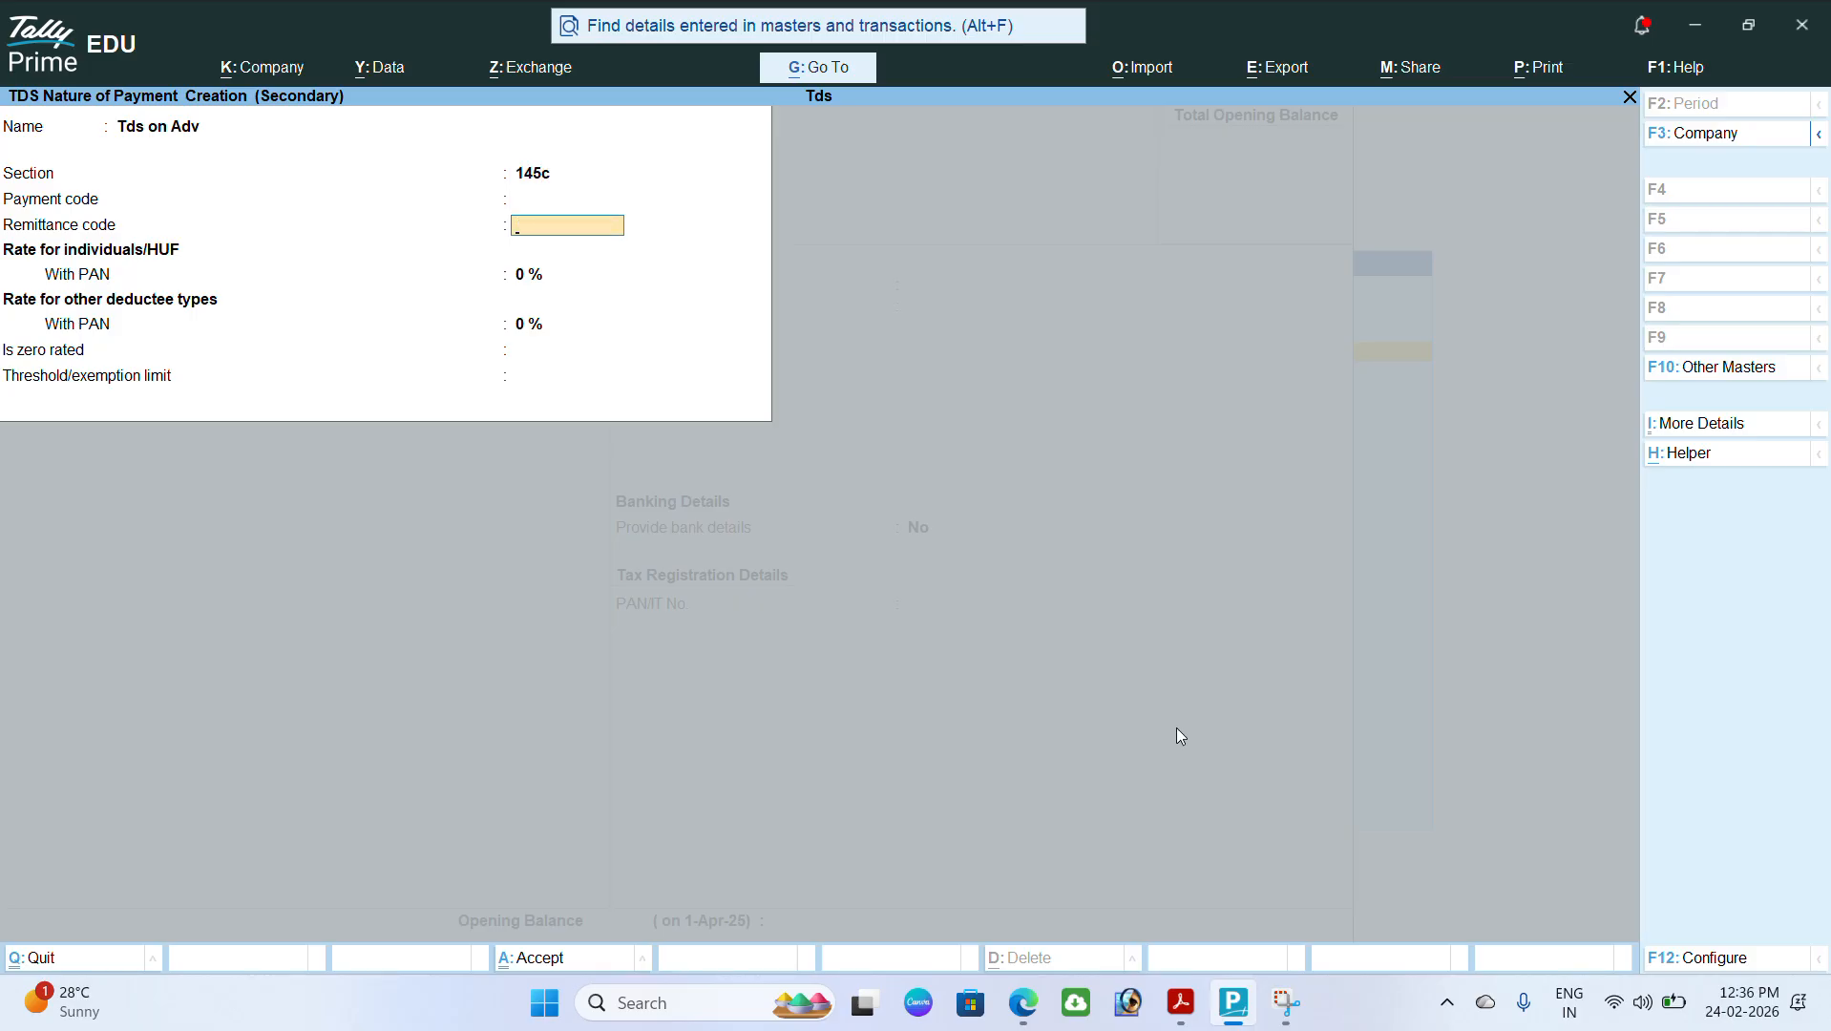
key("Return")
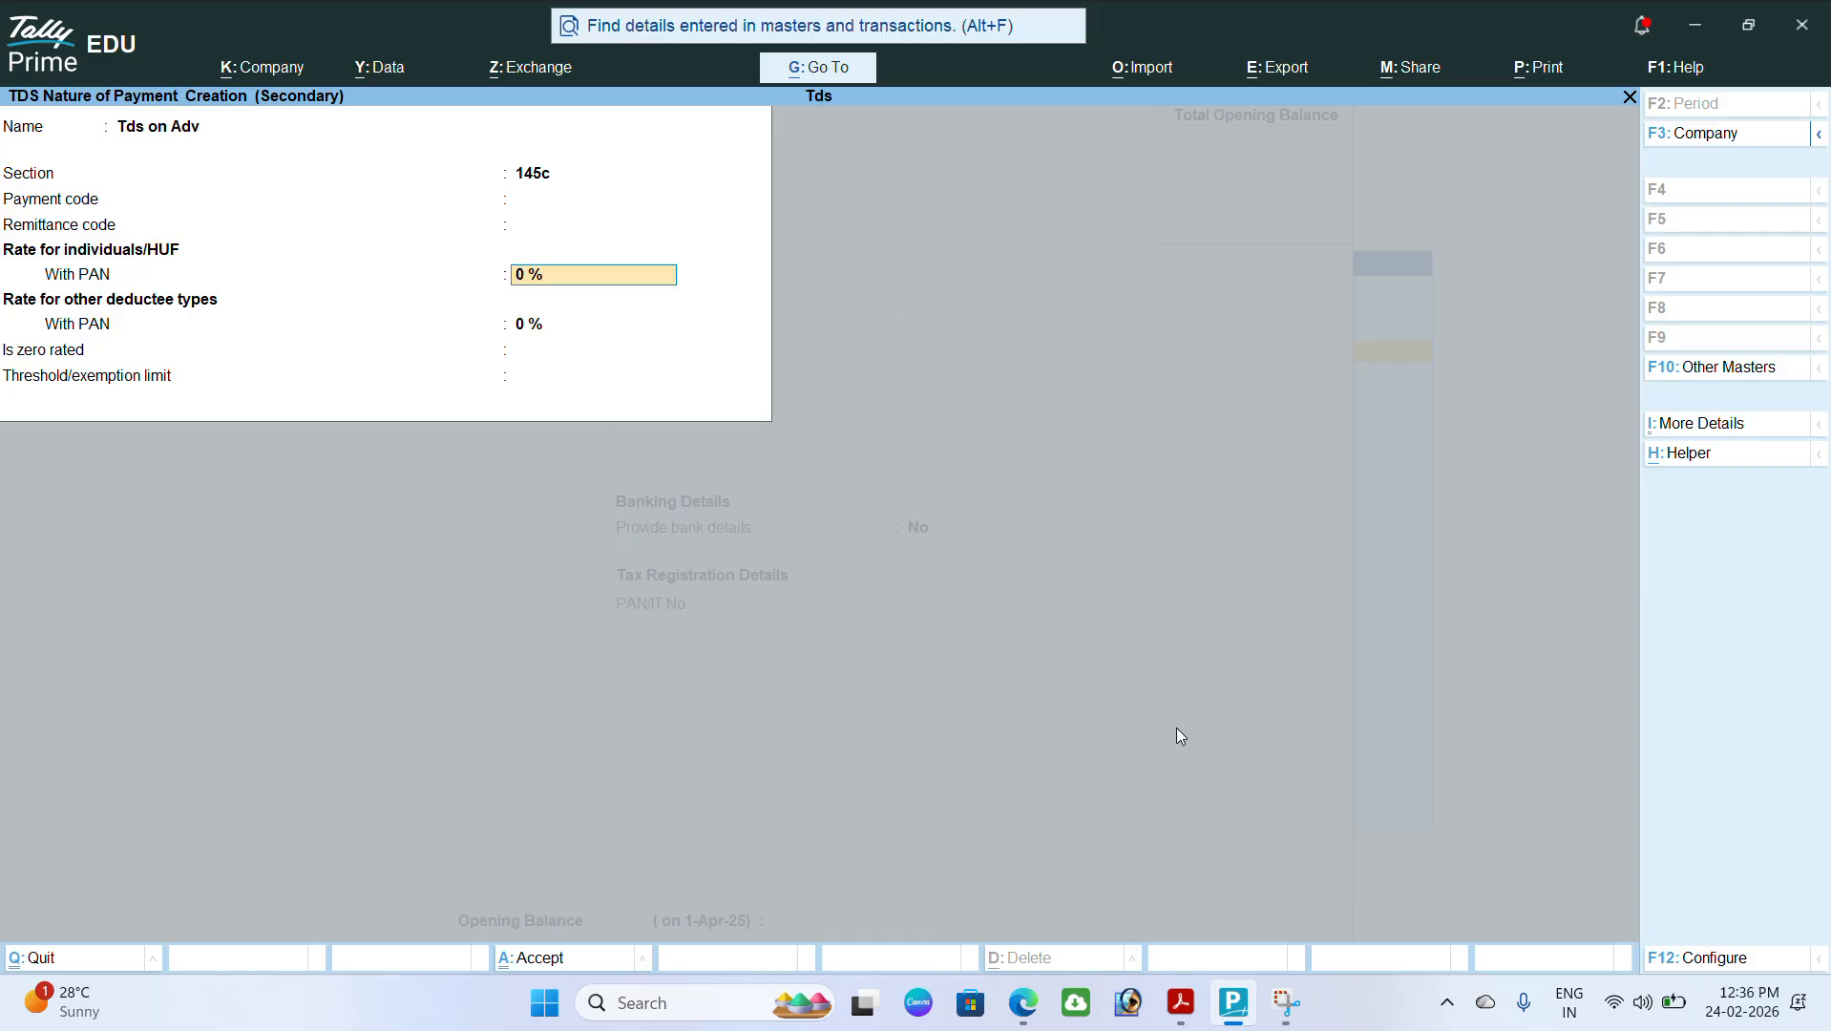
Step: Set both With PAN rates to 5% and the threshold/exemption limit to 20,000, and save the nature of payment
type("5")
key("Return")
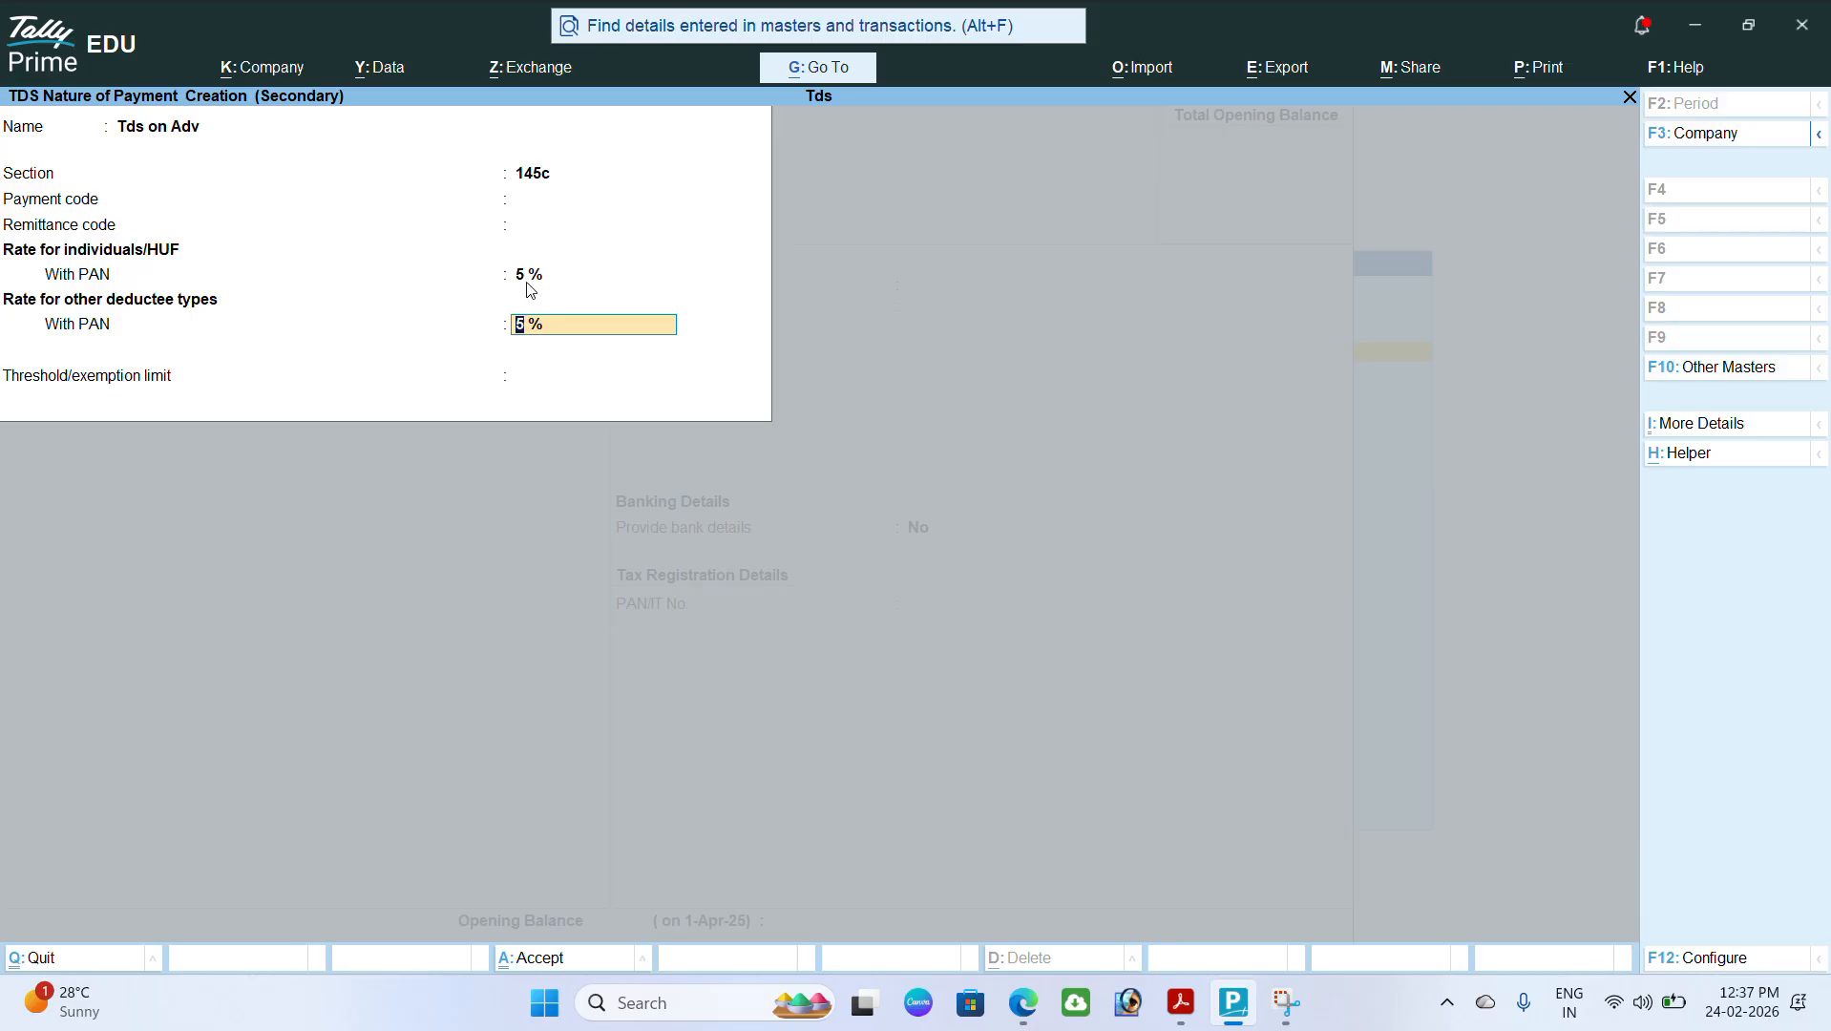
key("Return")
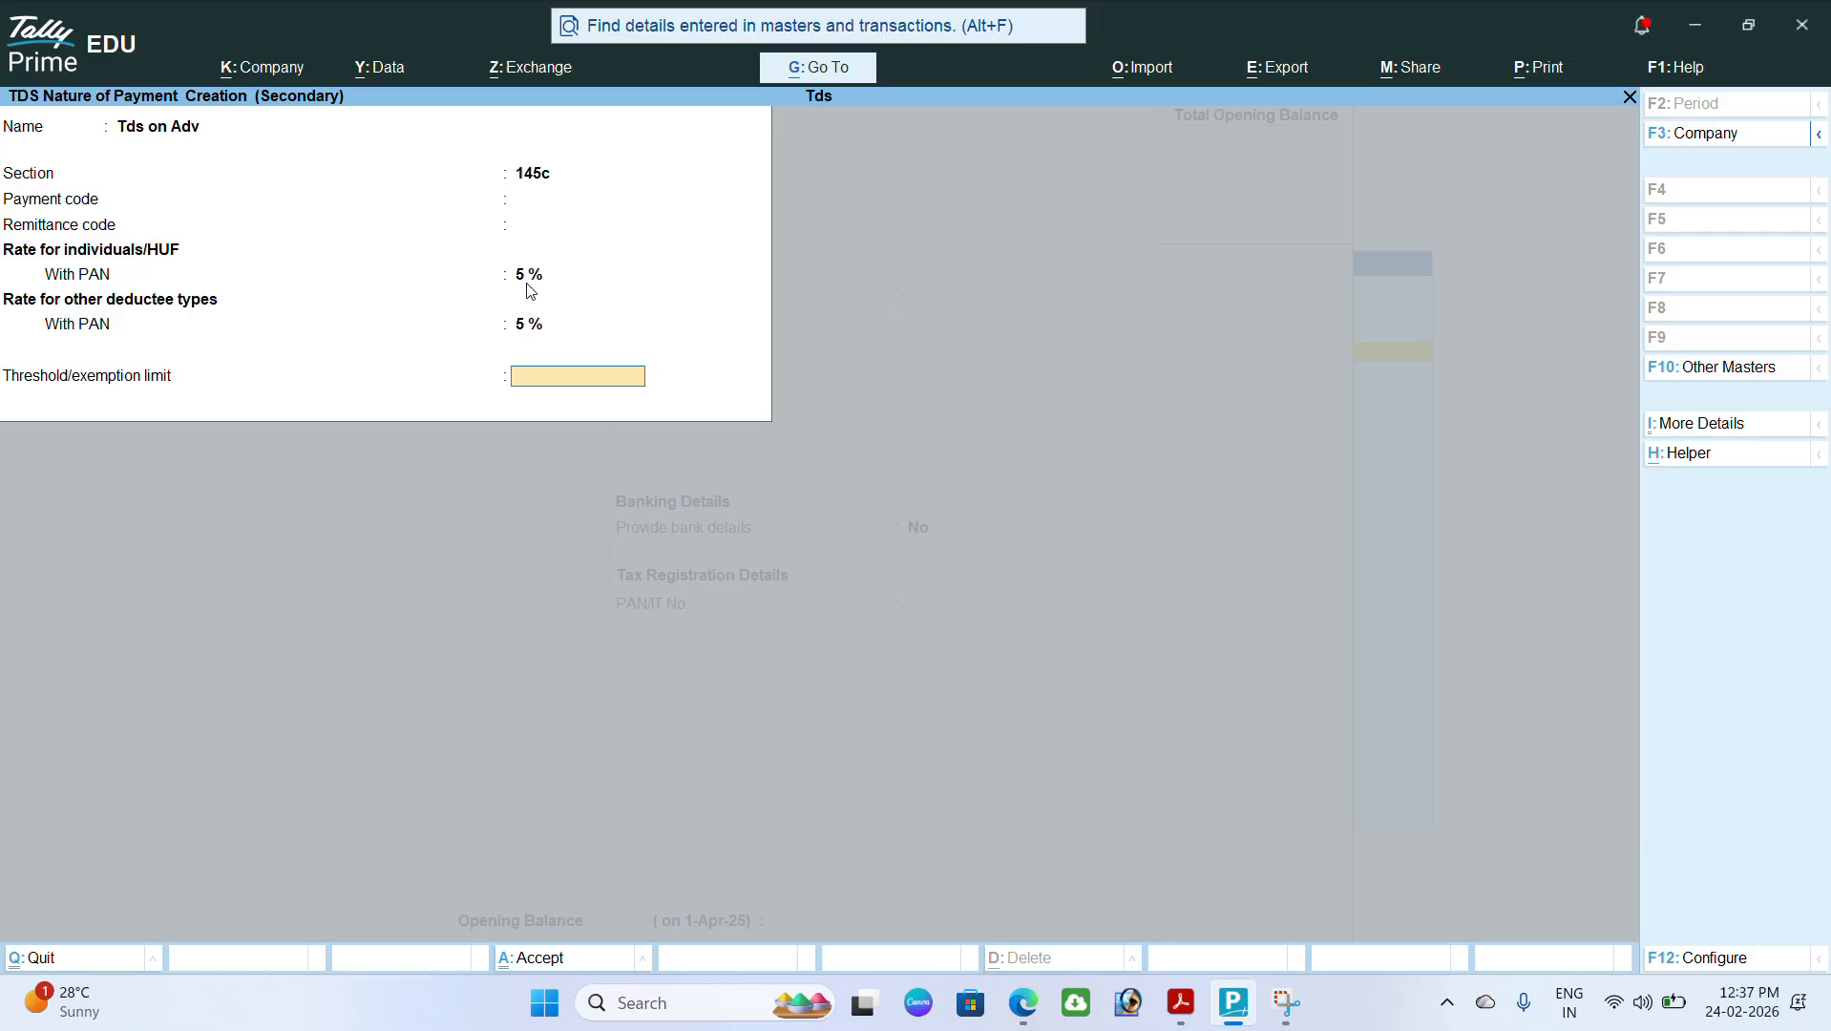
type("20000")
key("Return")
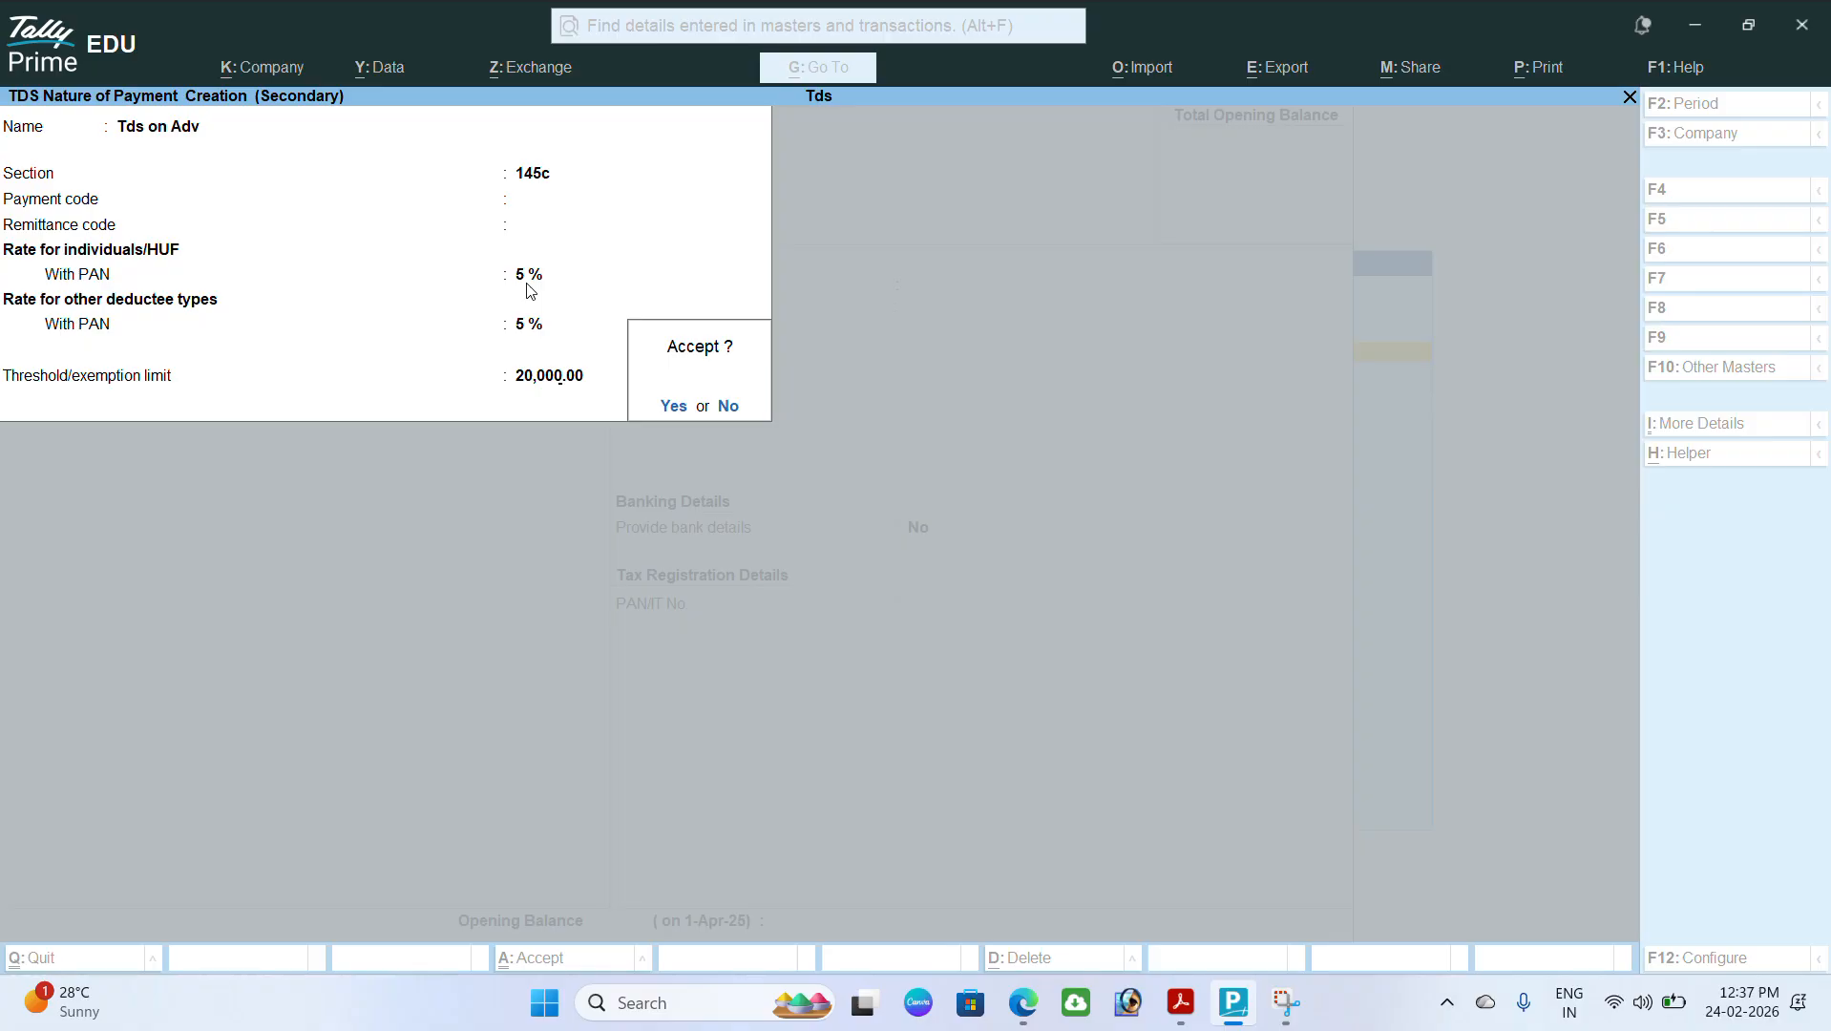
key("Return")
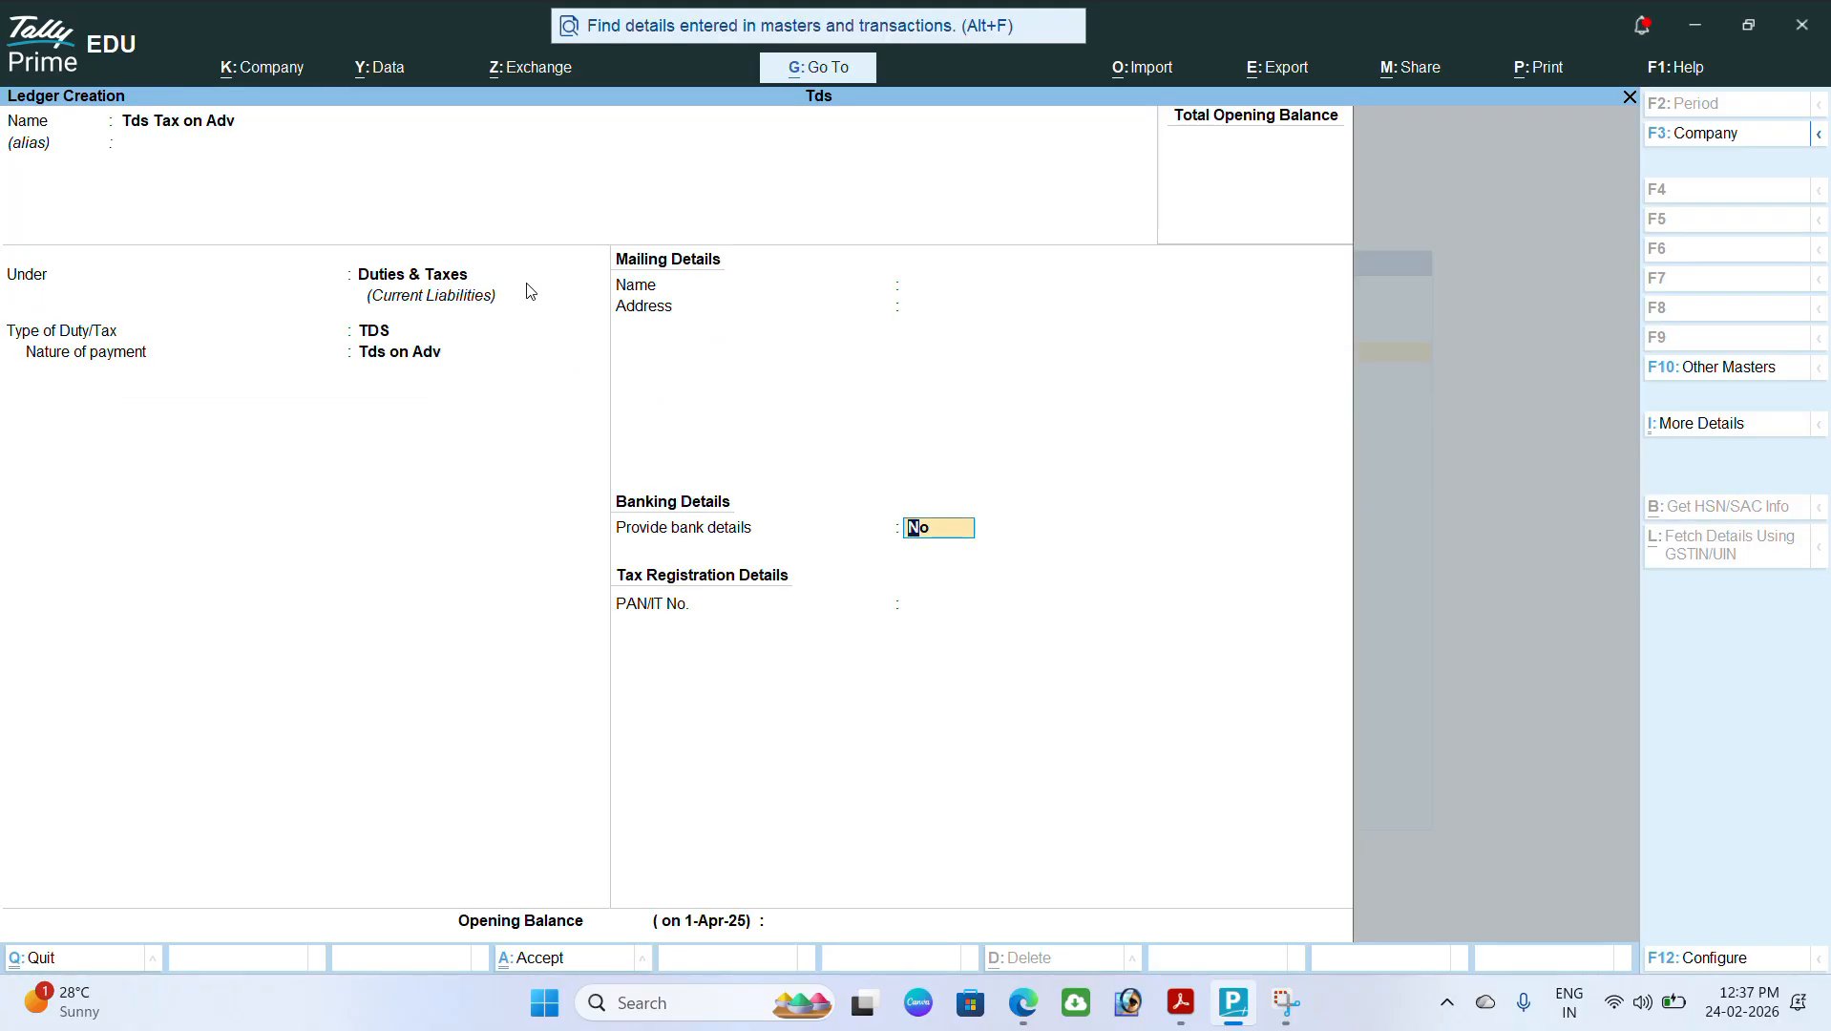
Step: Keep bank details at No and the opening balance blank, and save the Tds Tax on Adv ledger
key("Return")
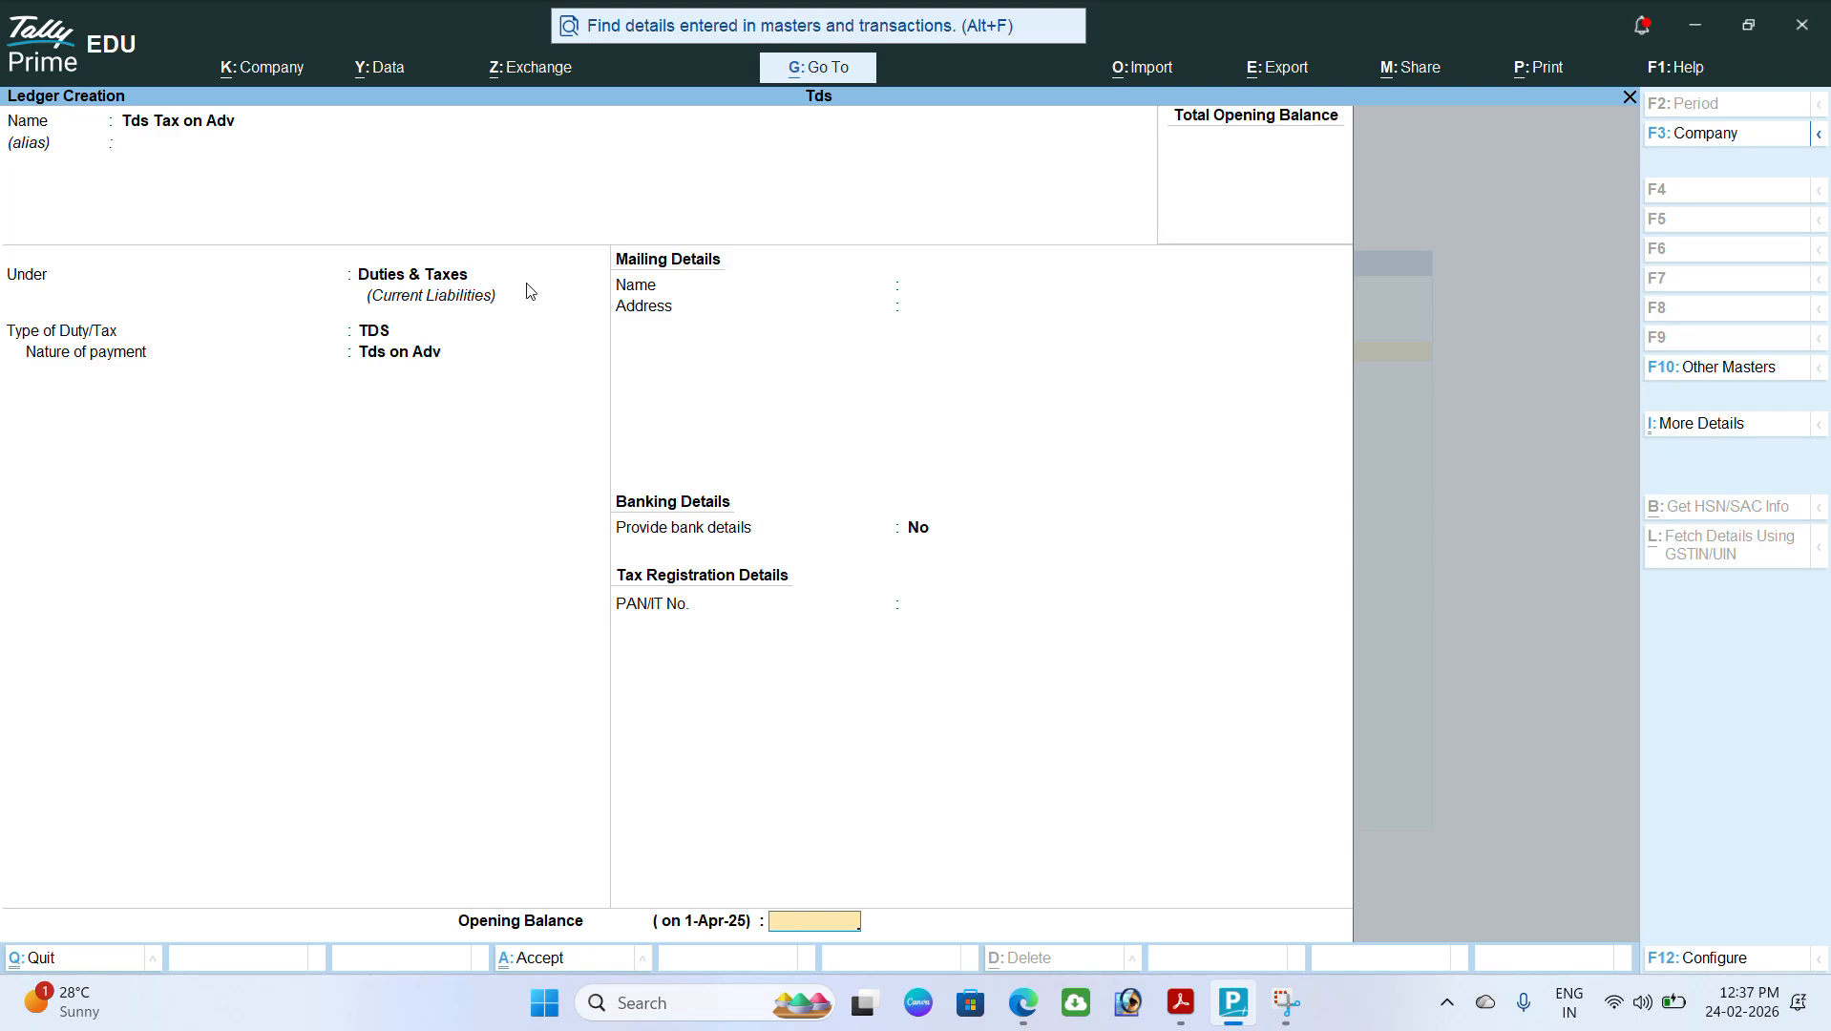
key("Return")
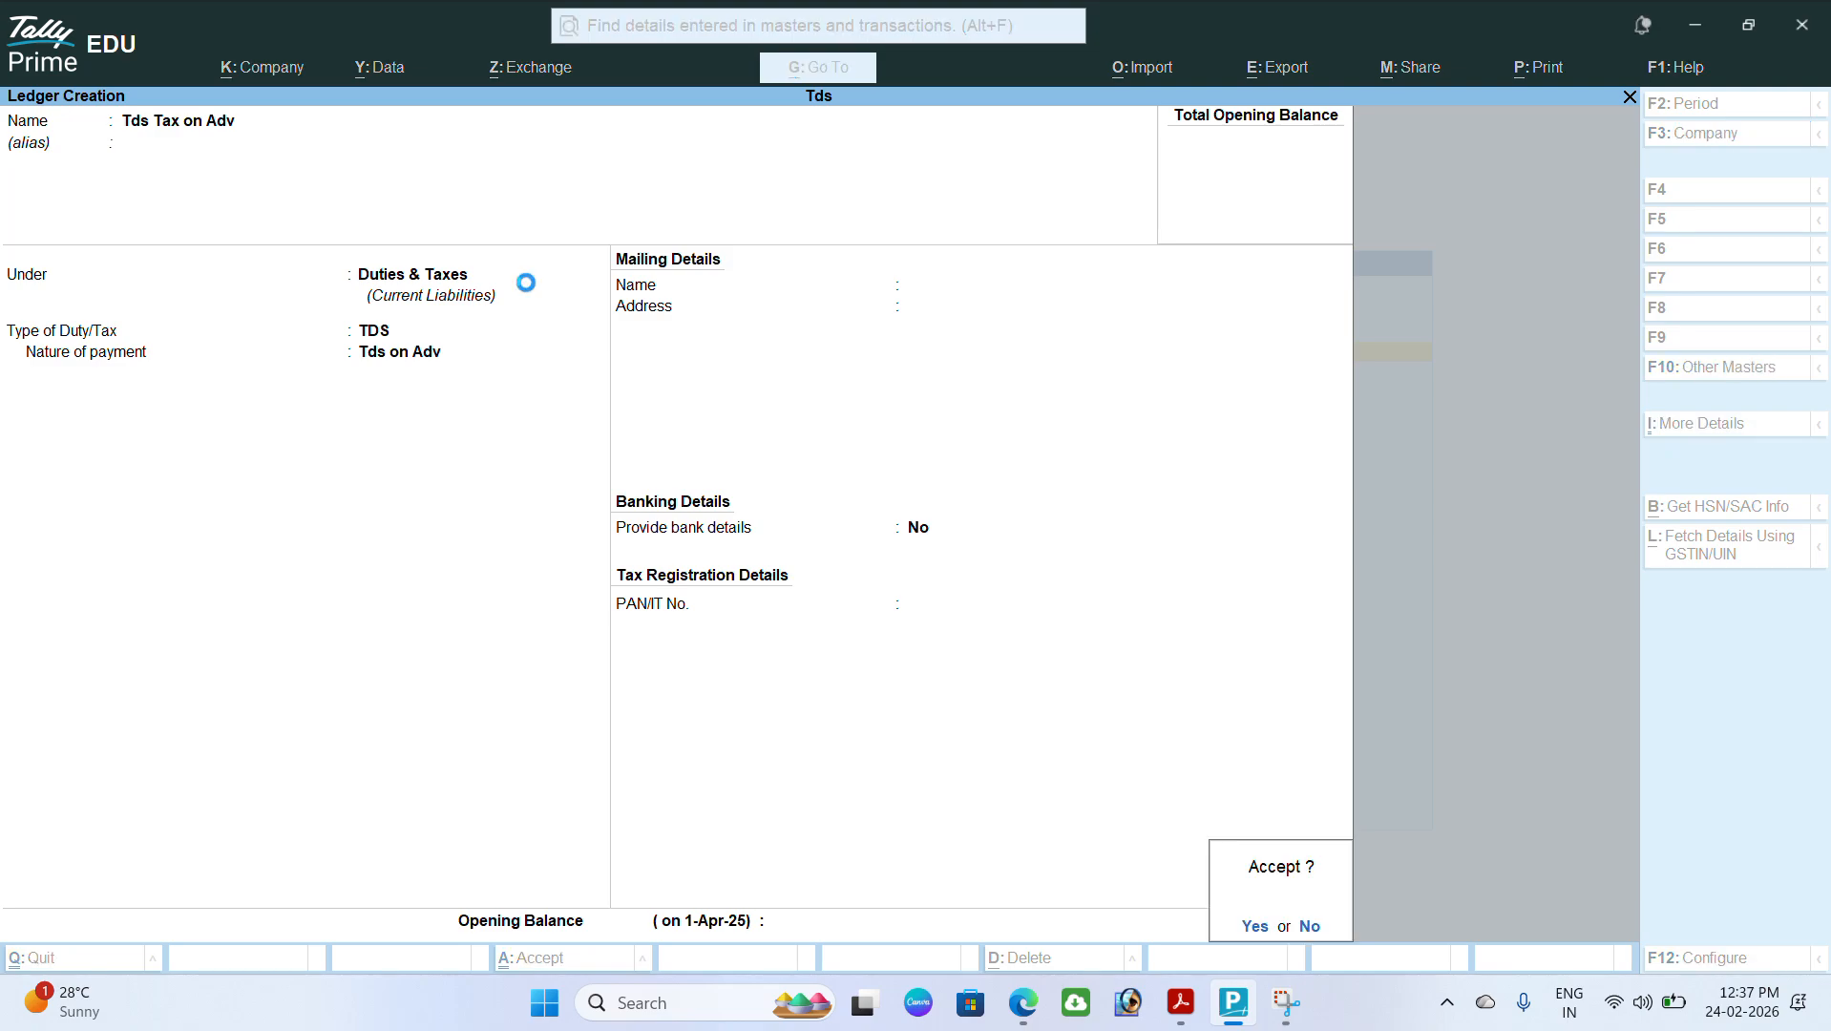
key("Return")
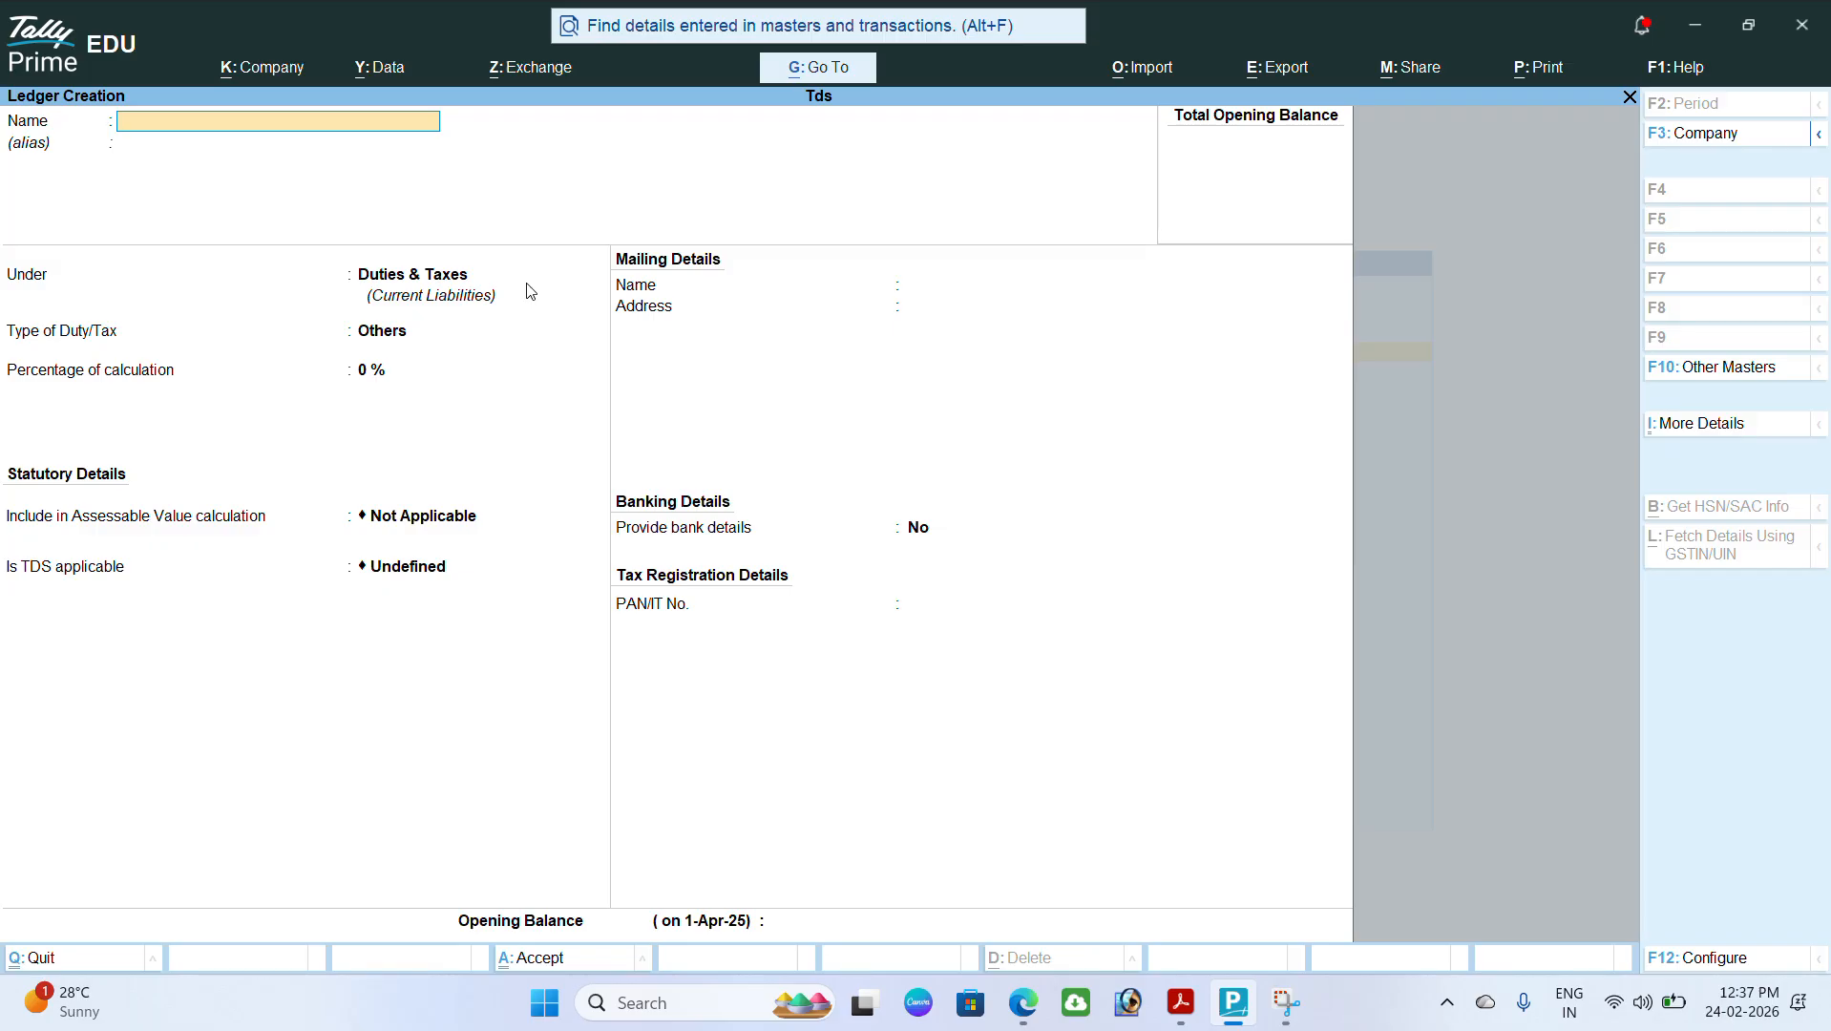
Step: Start a ledger named Adverisement Exp without an alias and place it under Indirect Expenses
type("Adverisement exp")
key("Return")
key("Return")
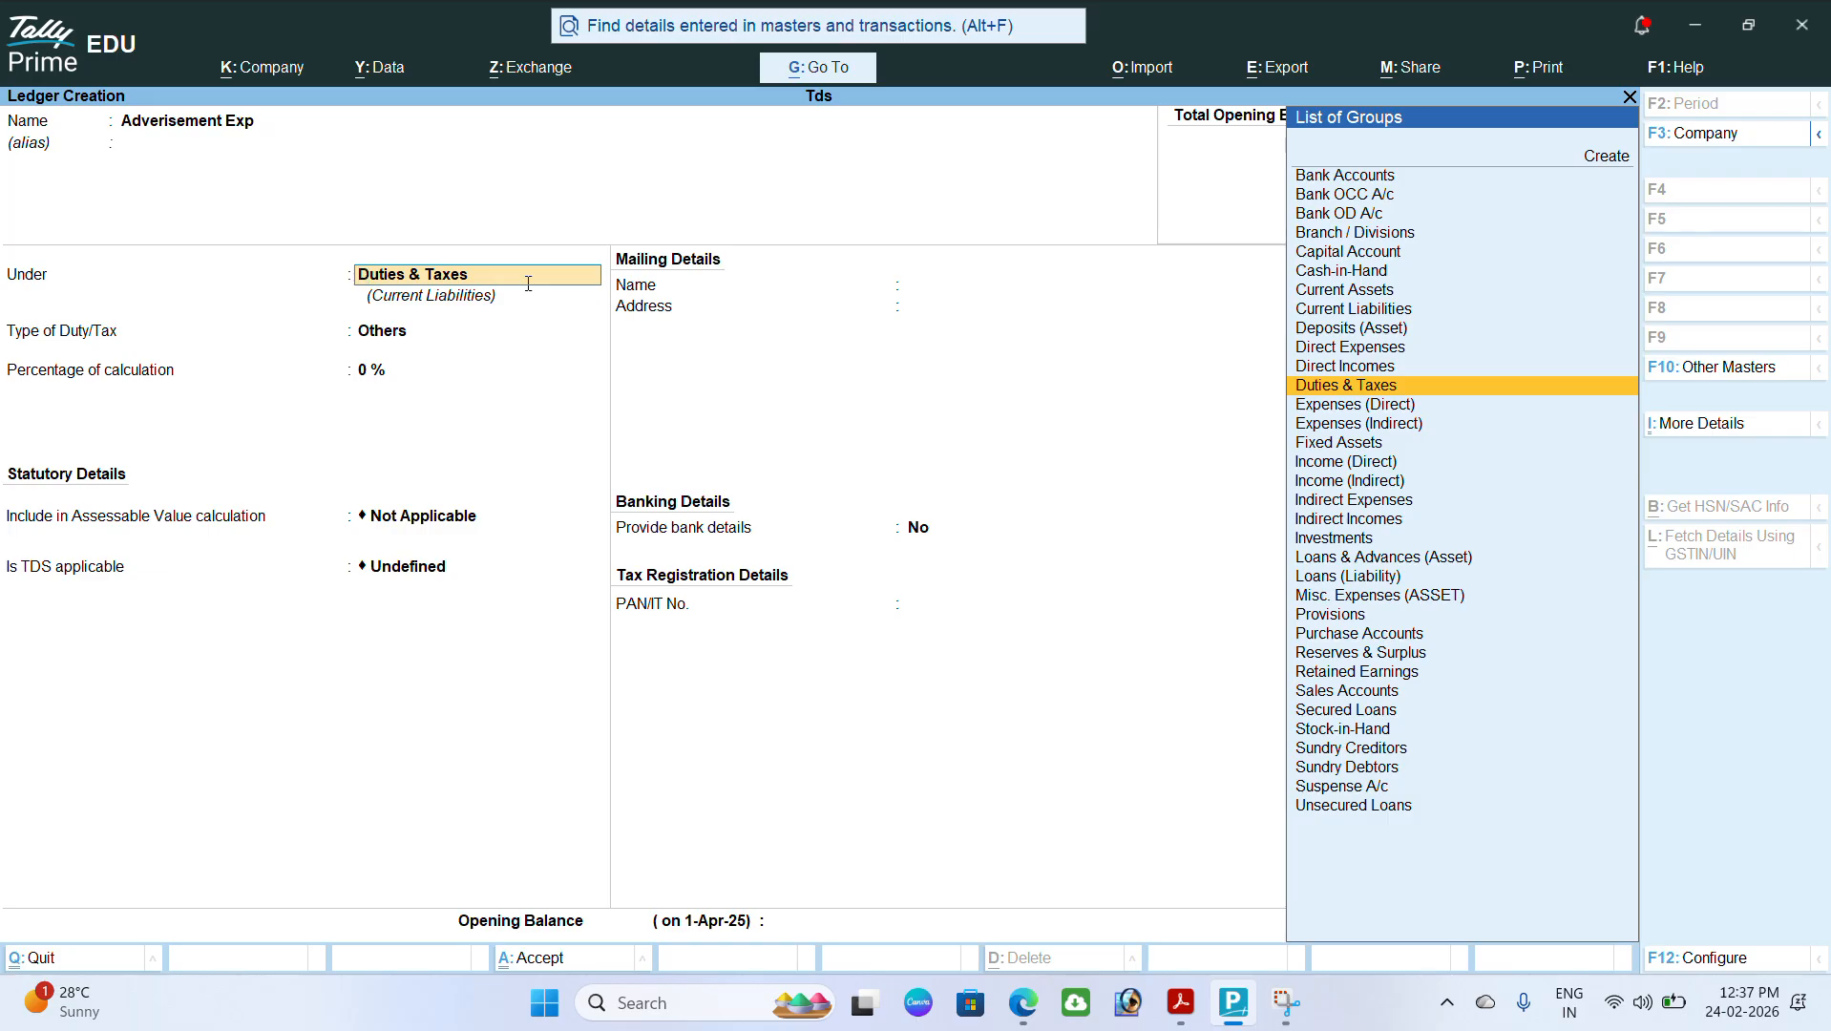
type("In")
key("Down")
key("Down")
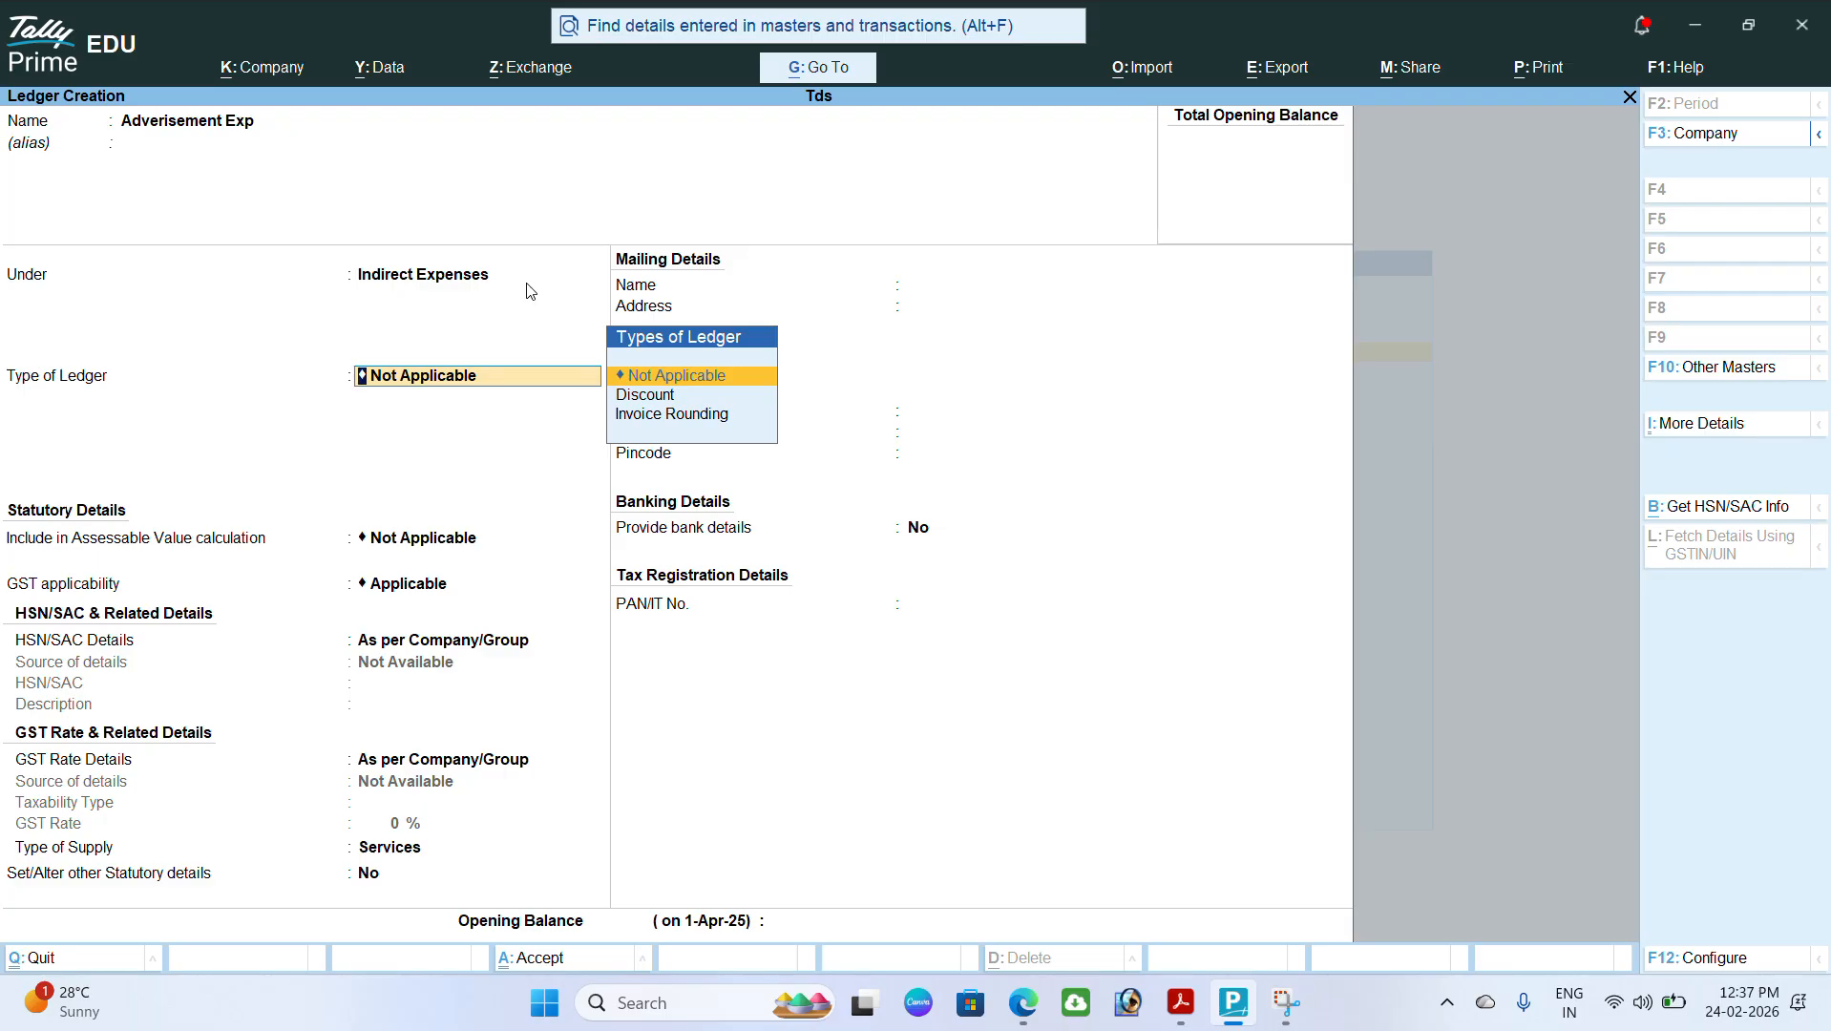
Step: Keep the ledger type and assessable value inclusion at Not Applicable, and set GST applicability to Not Applicable
key("Return")
key("Return")
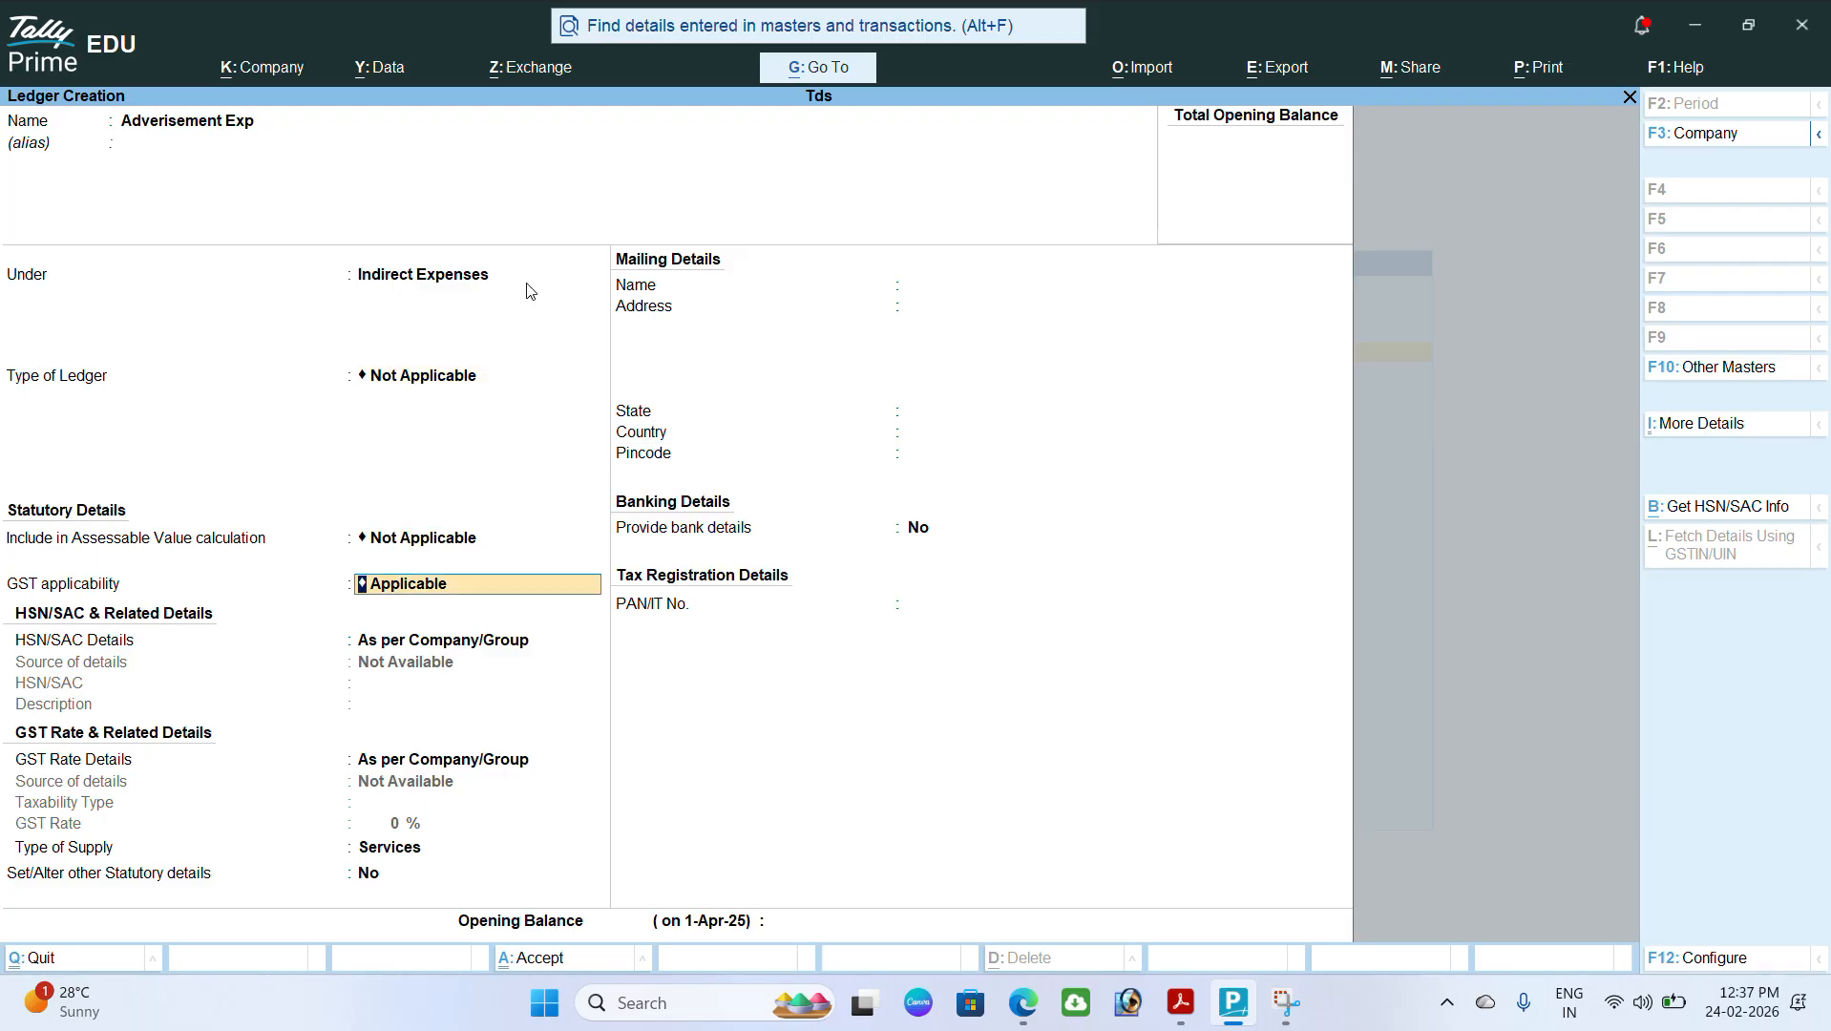
key("BackSpace")
key("Down")
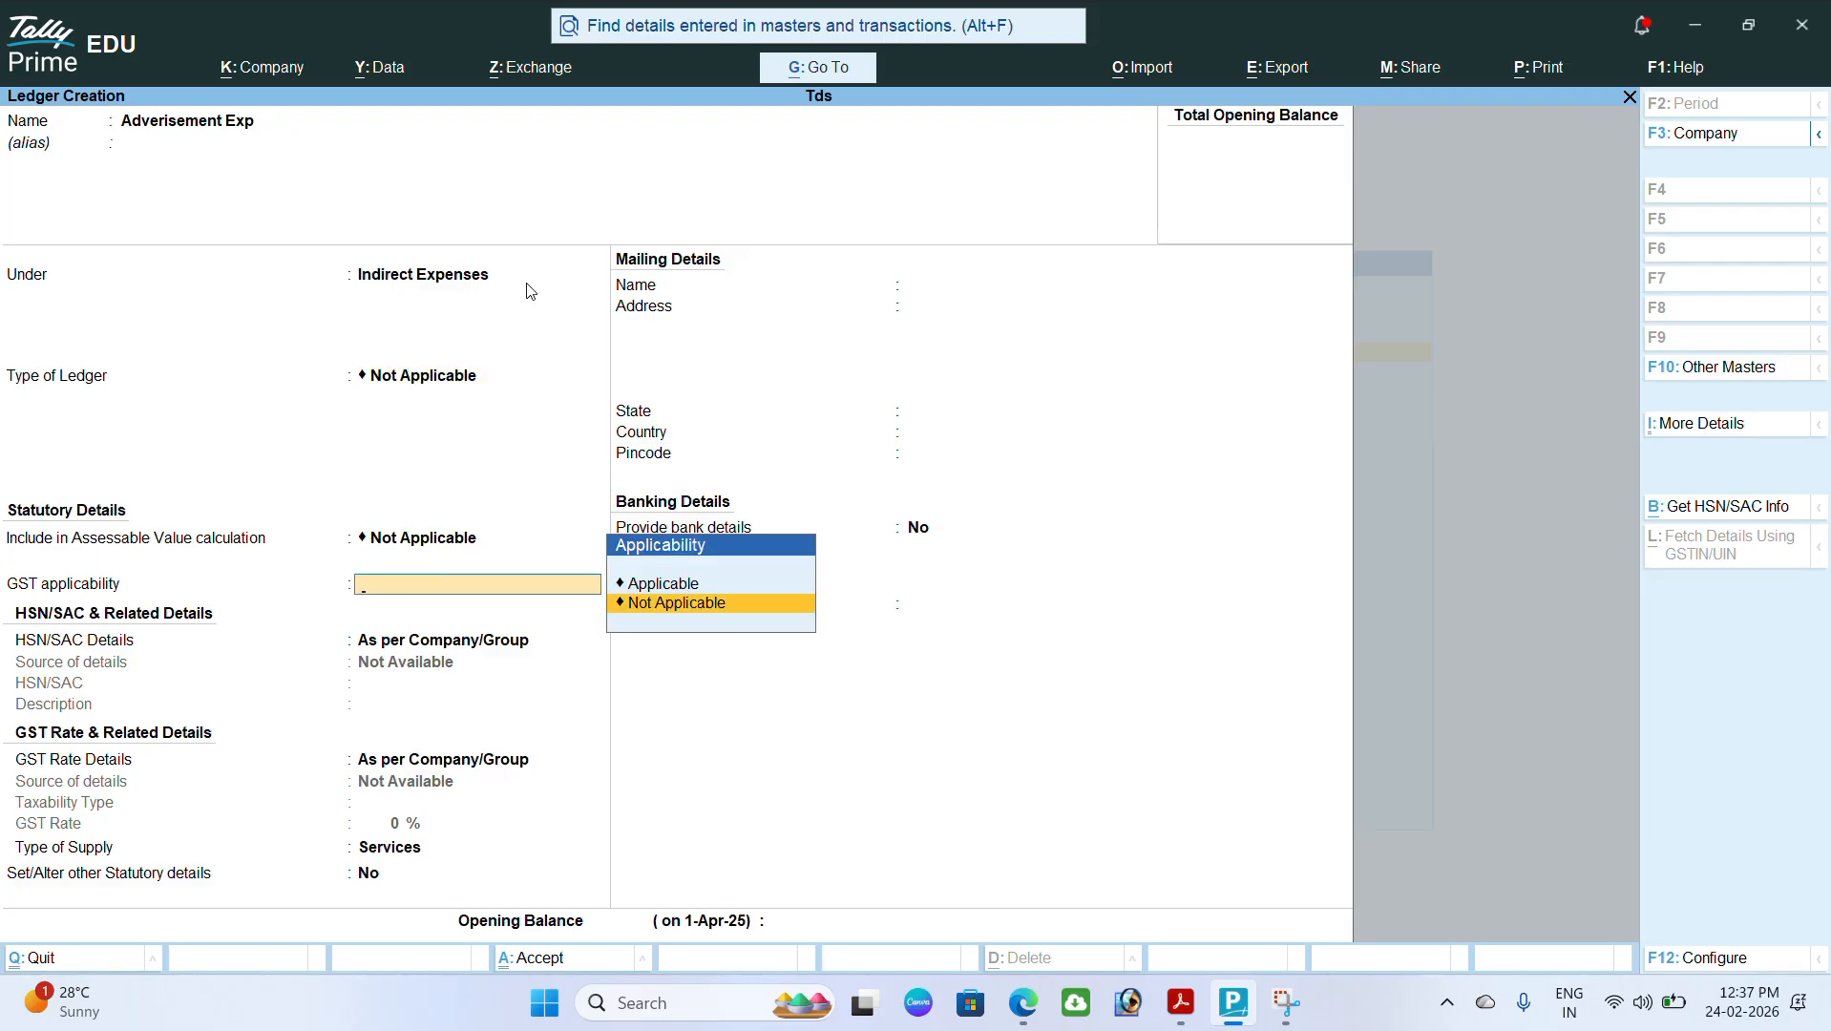
key("Return")
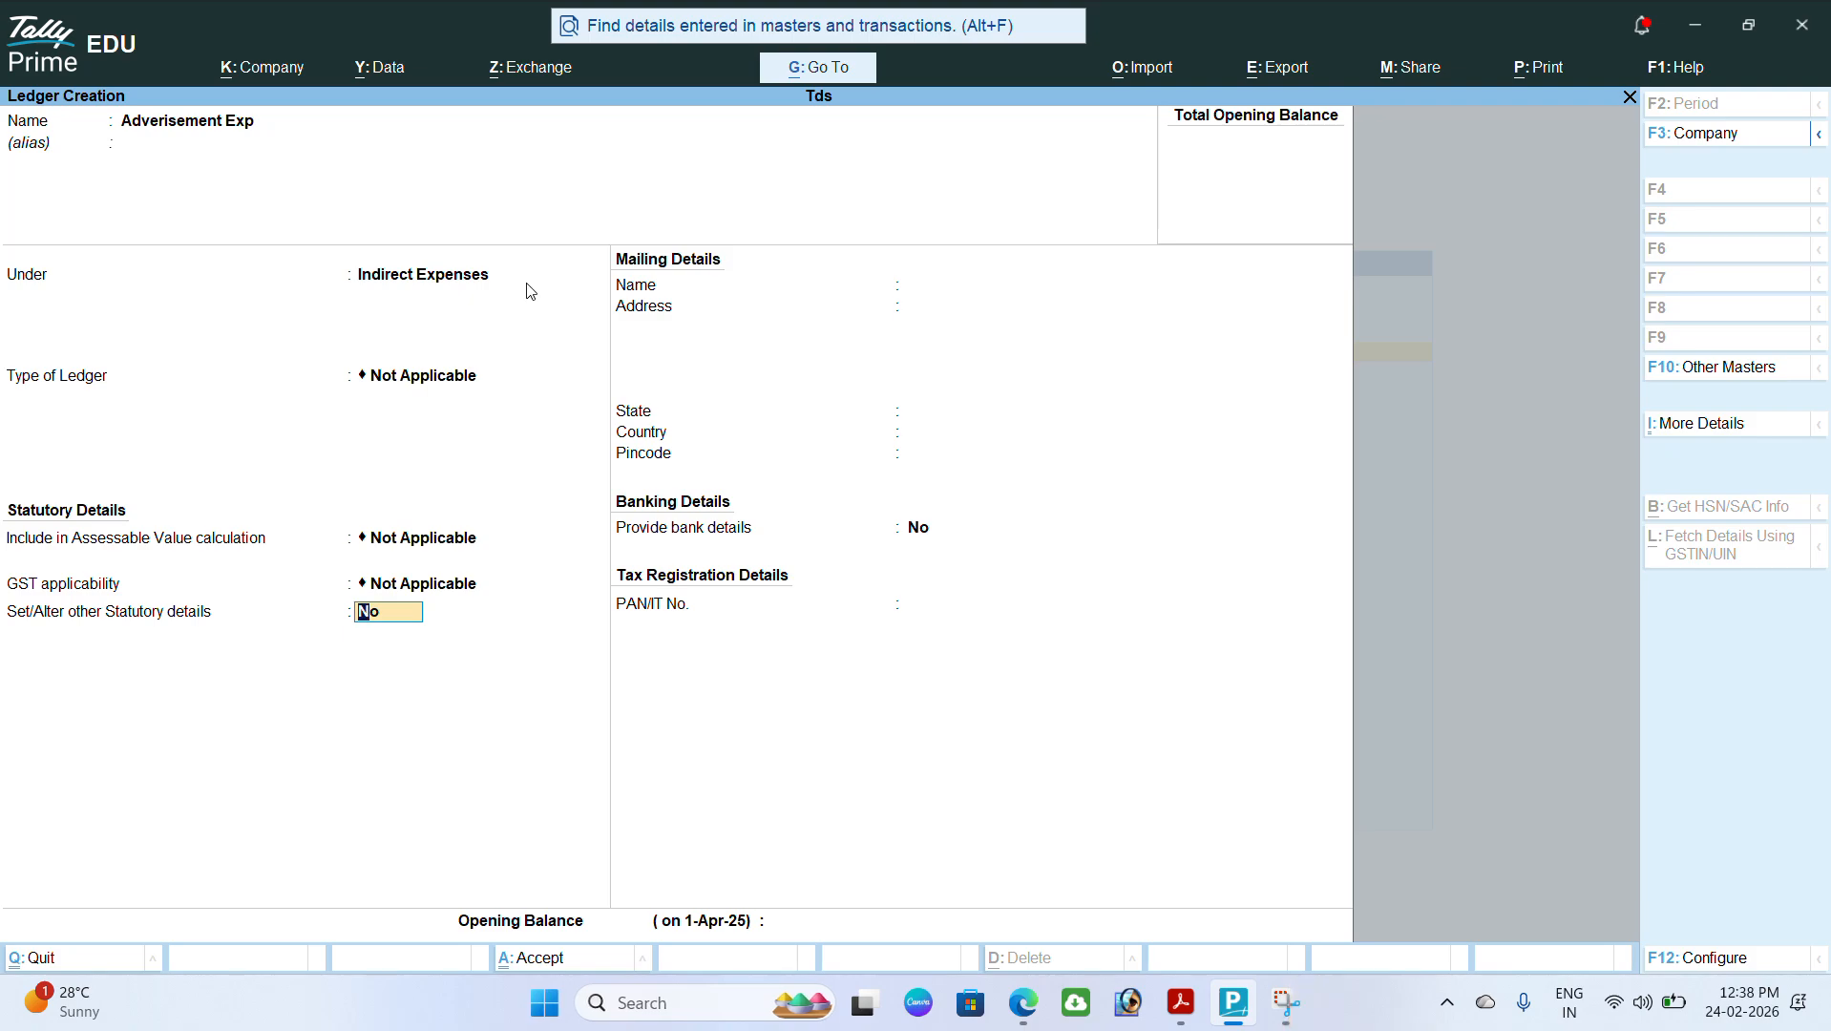
Step: Enable other statutory details for Adverisement Exp, making TDS applicable with Tds on Adv as the nature of payment
type("y")
key("Return")
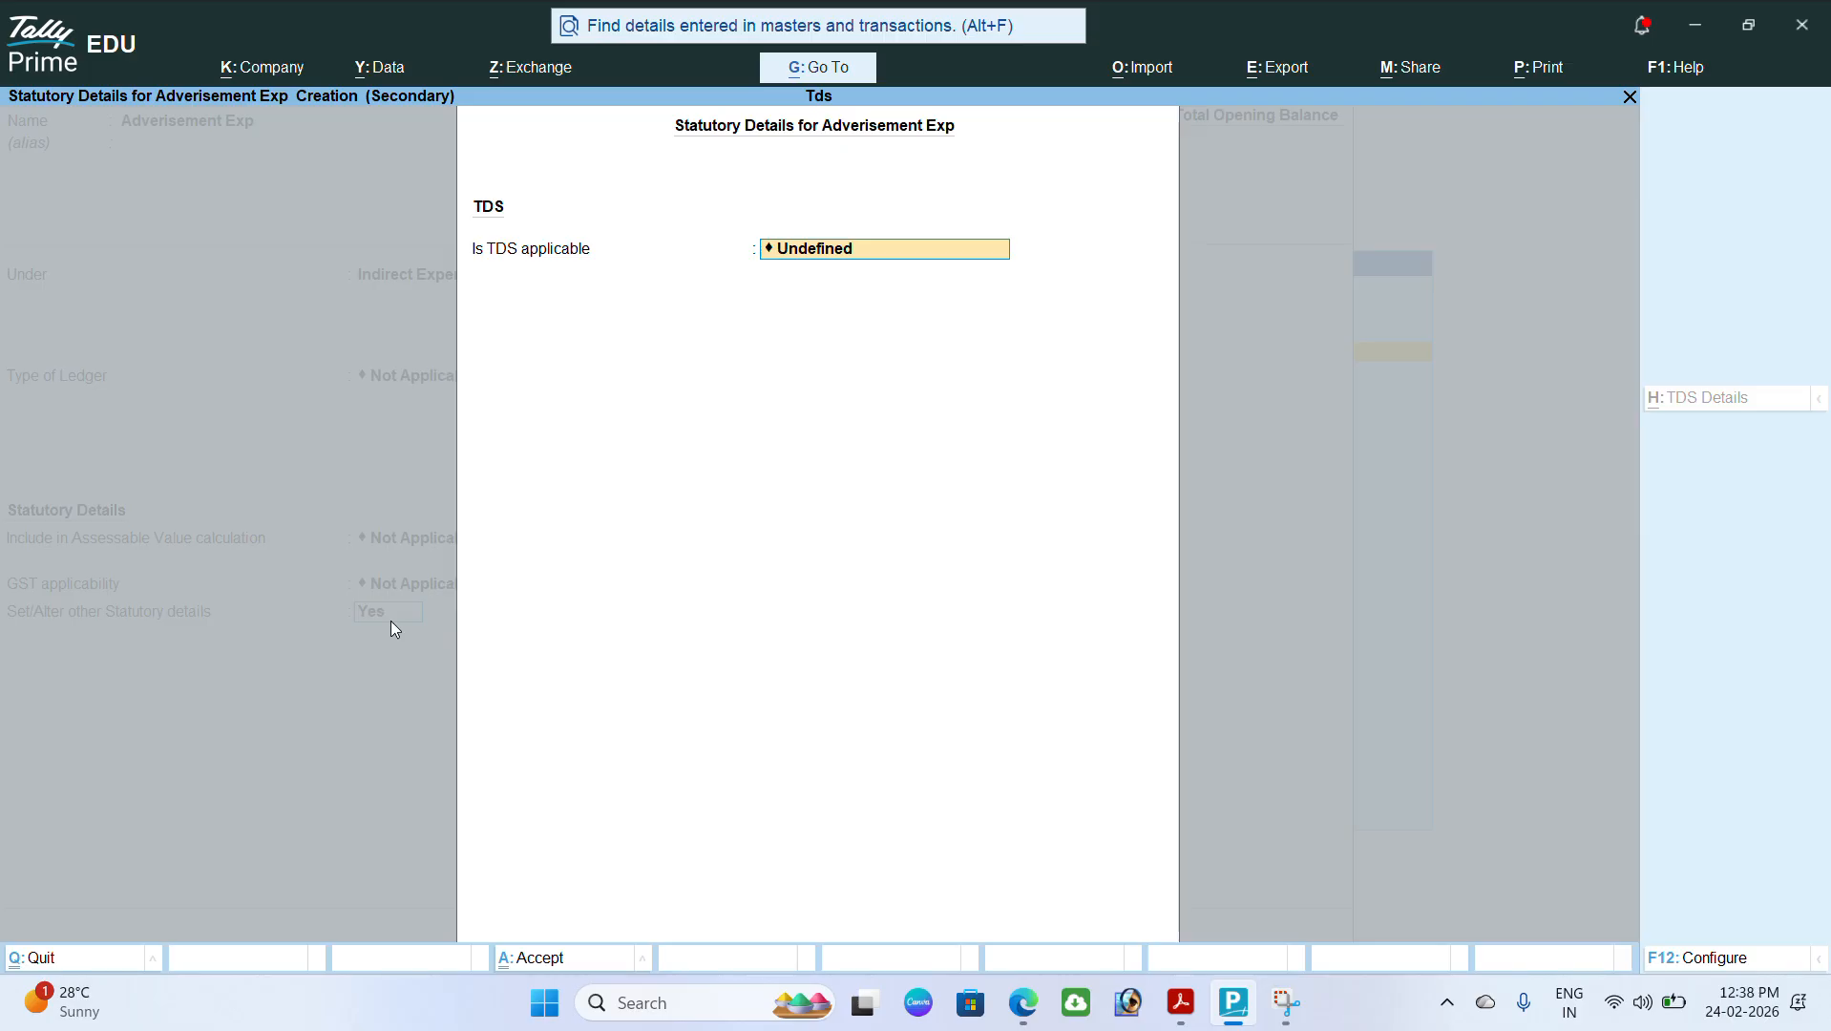
key("BackSpace")
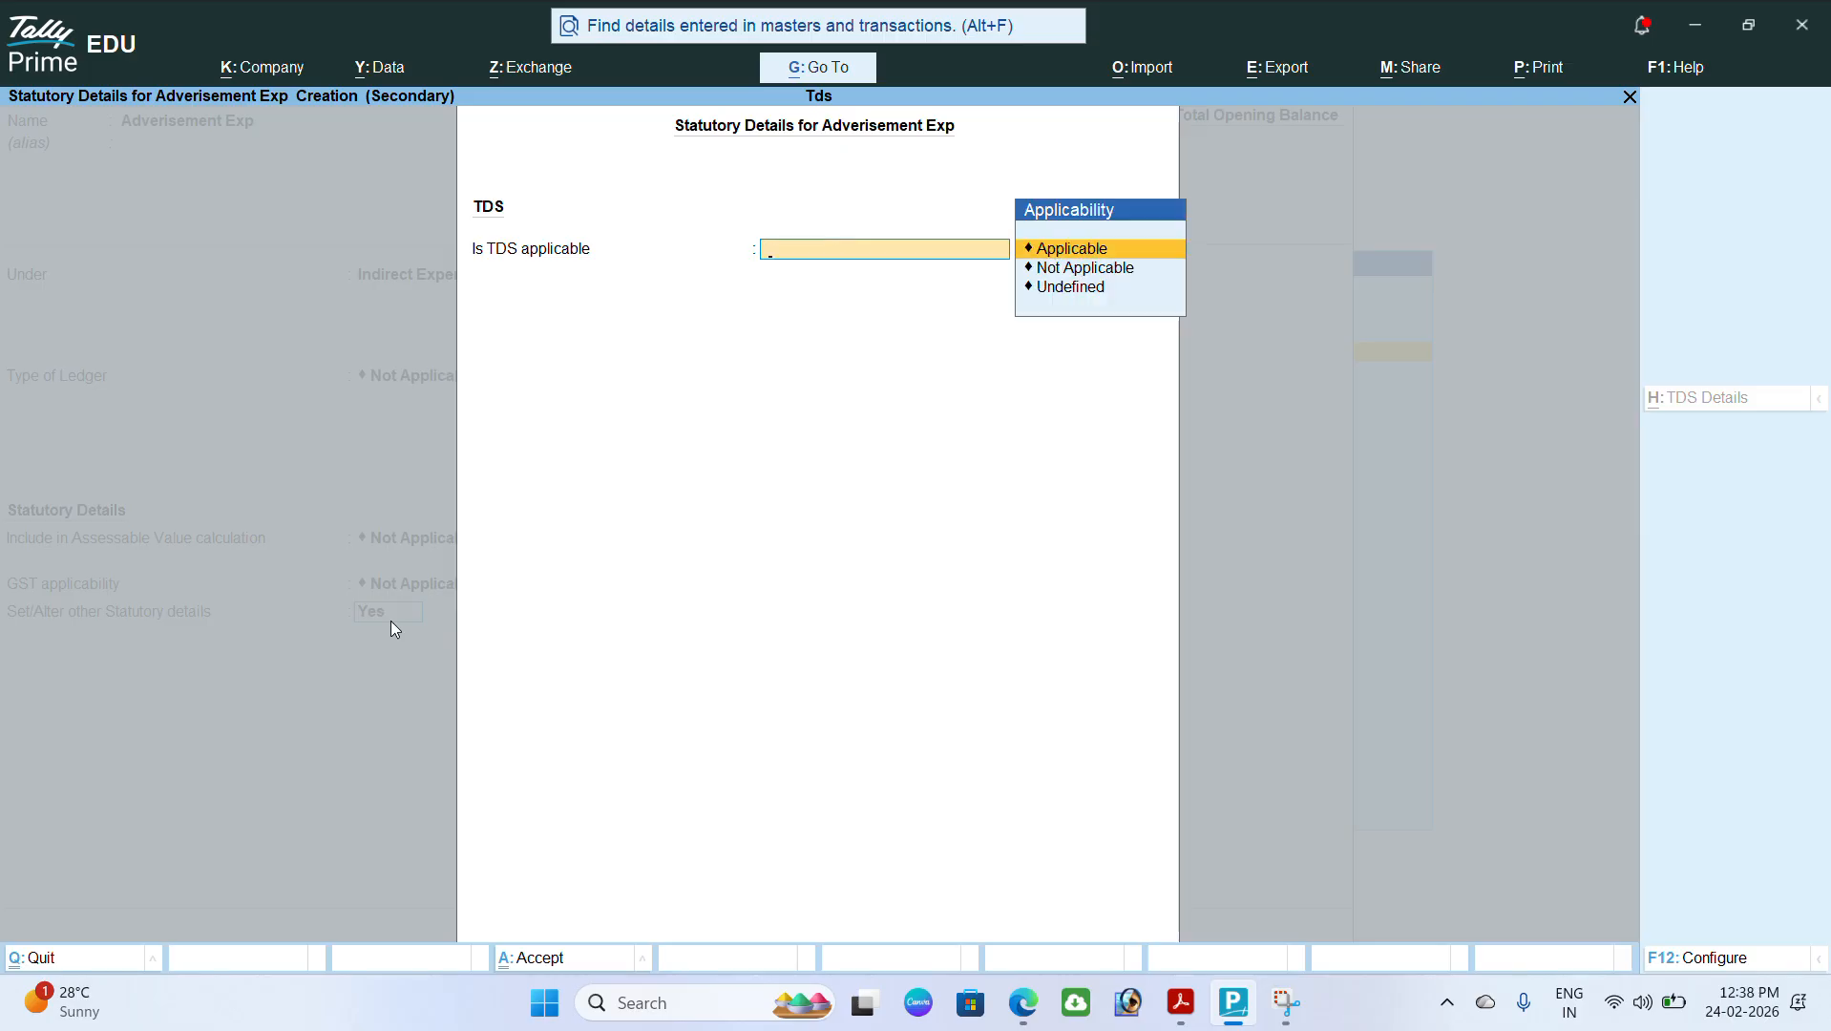
key("Return")
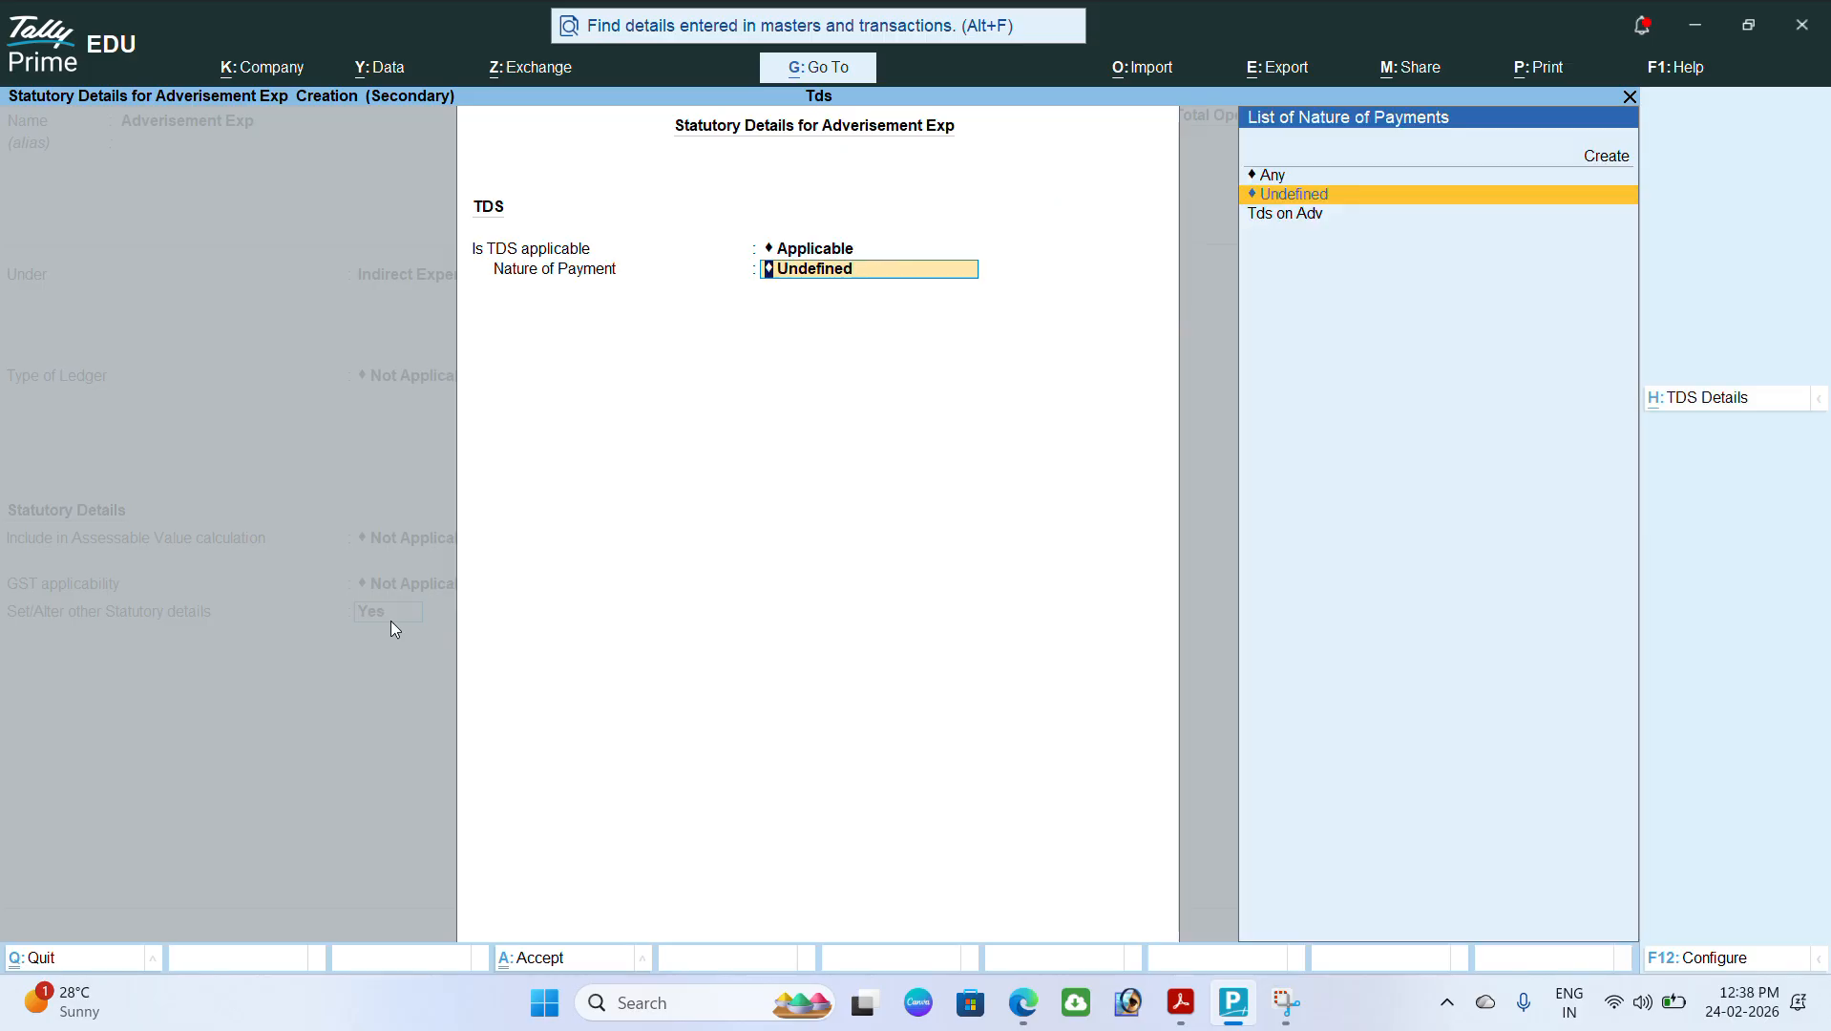
key("Down")
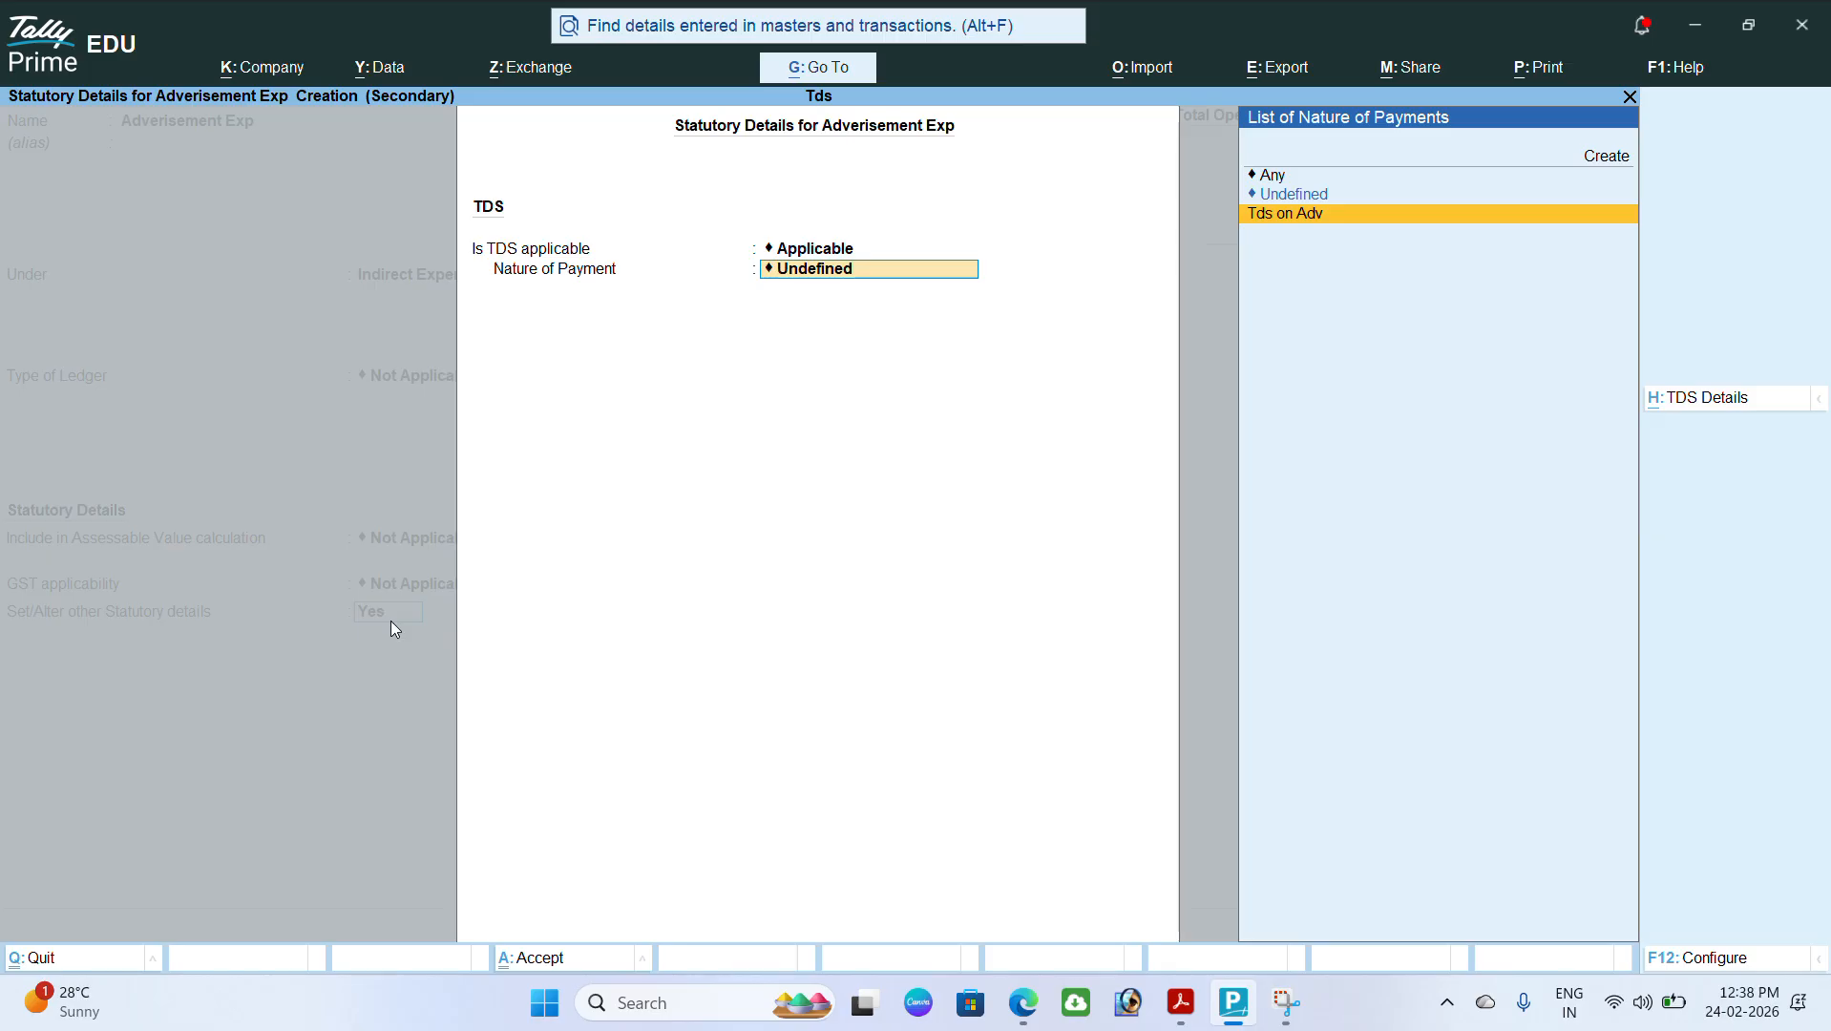
key("Return")
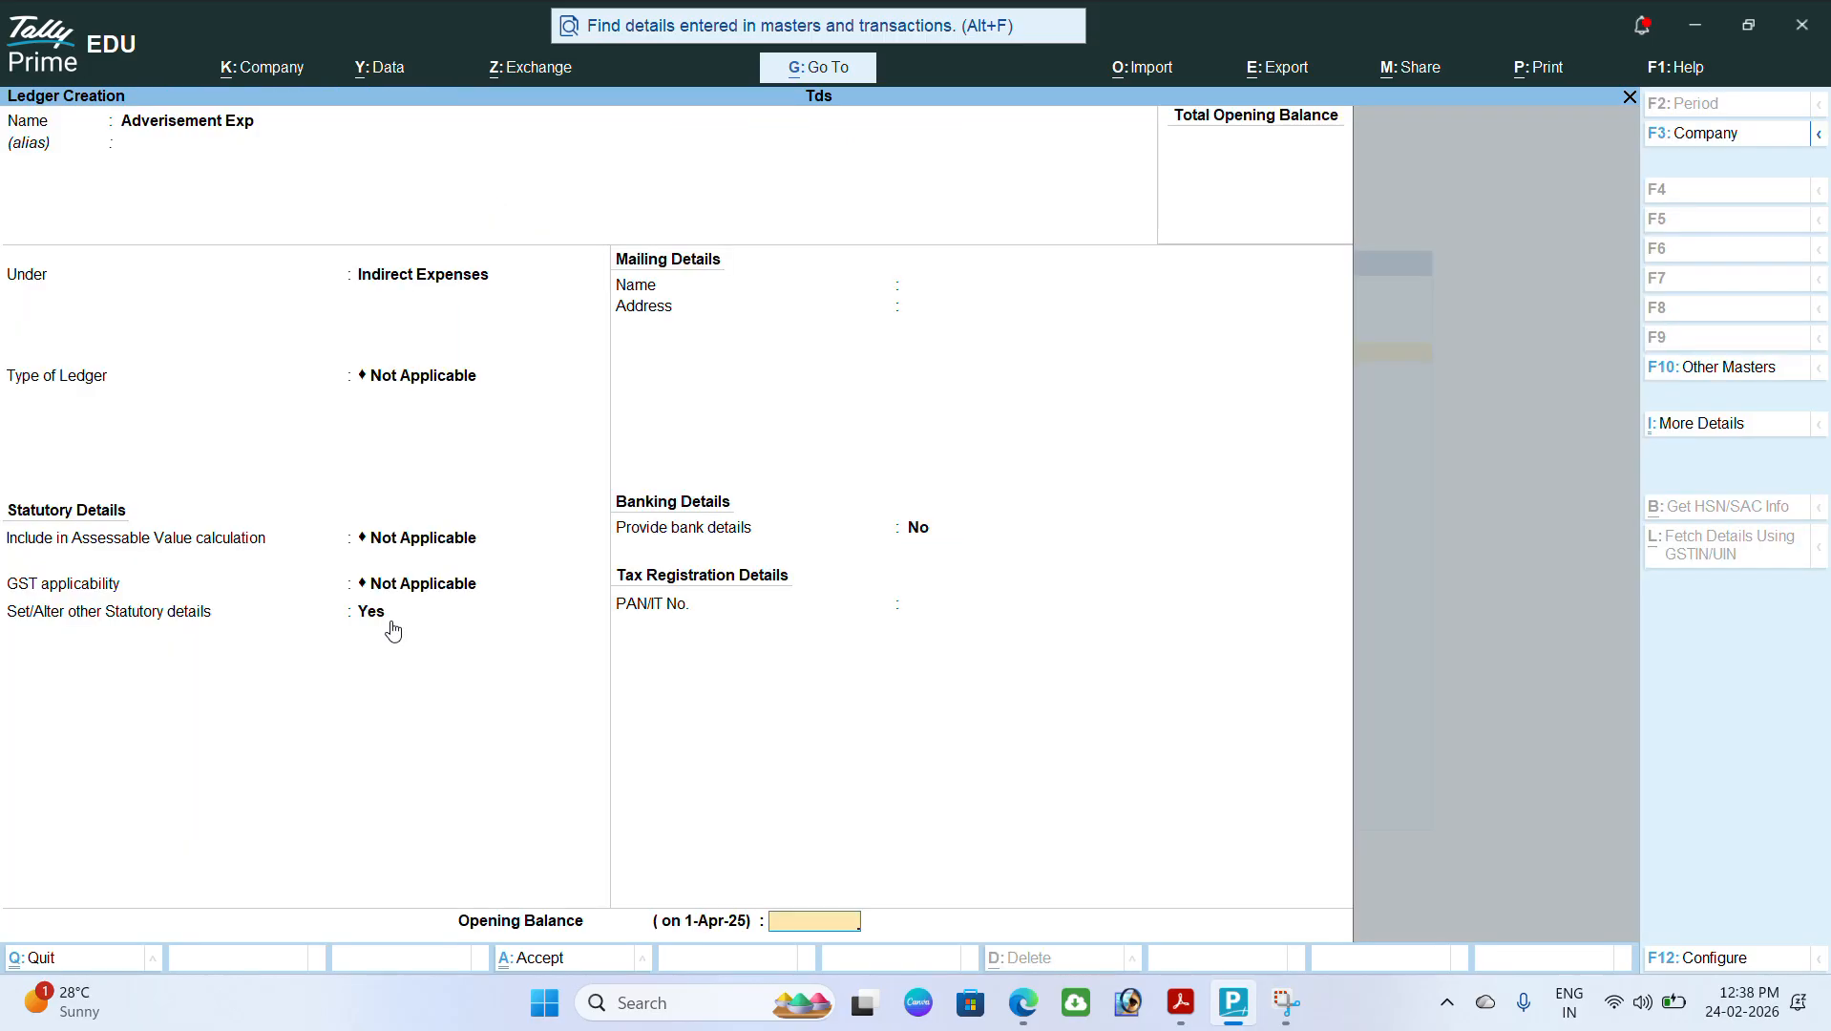
Step: Save the Adverisement Exp ledger with a blank opening balance and leave ledger creation
key("Return")
key("Return")
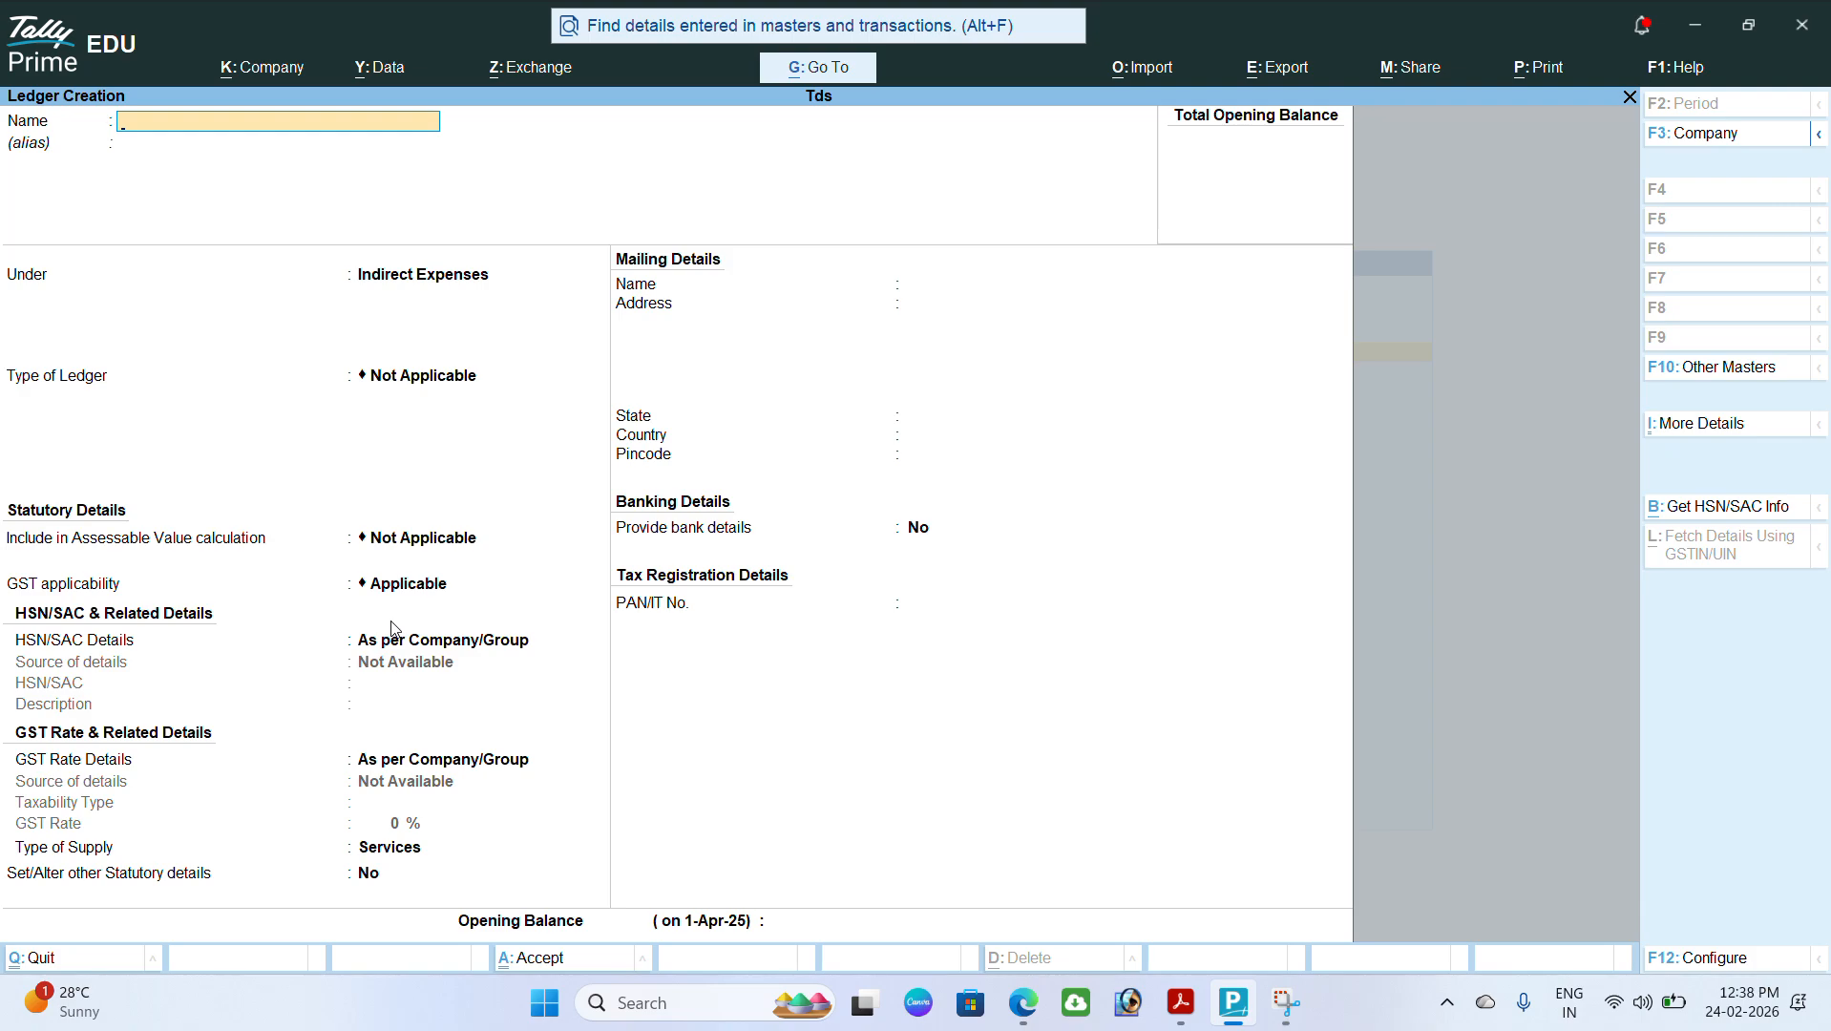
key("Escape")
key("Return")
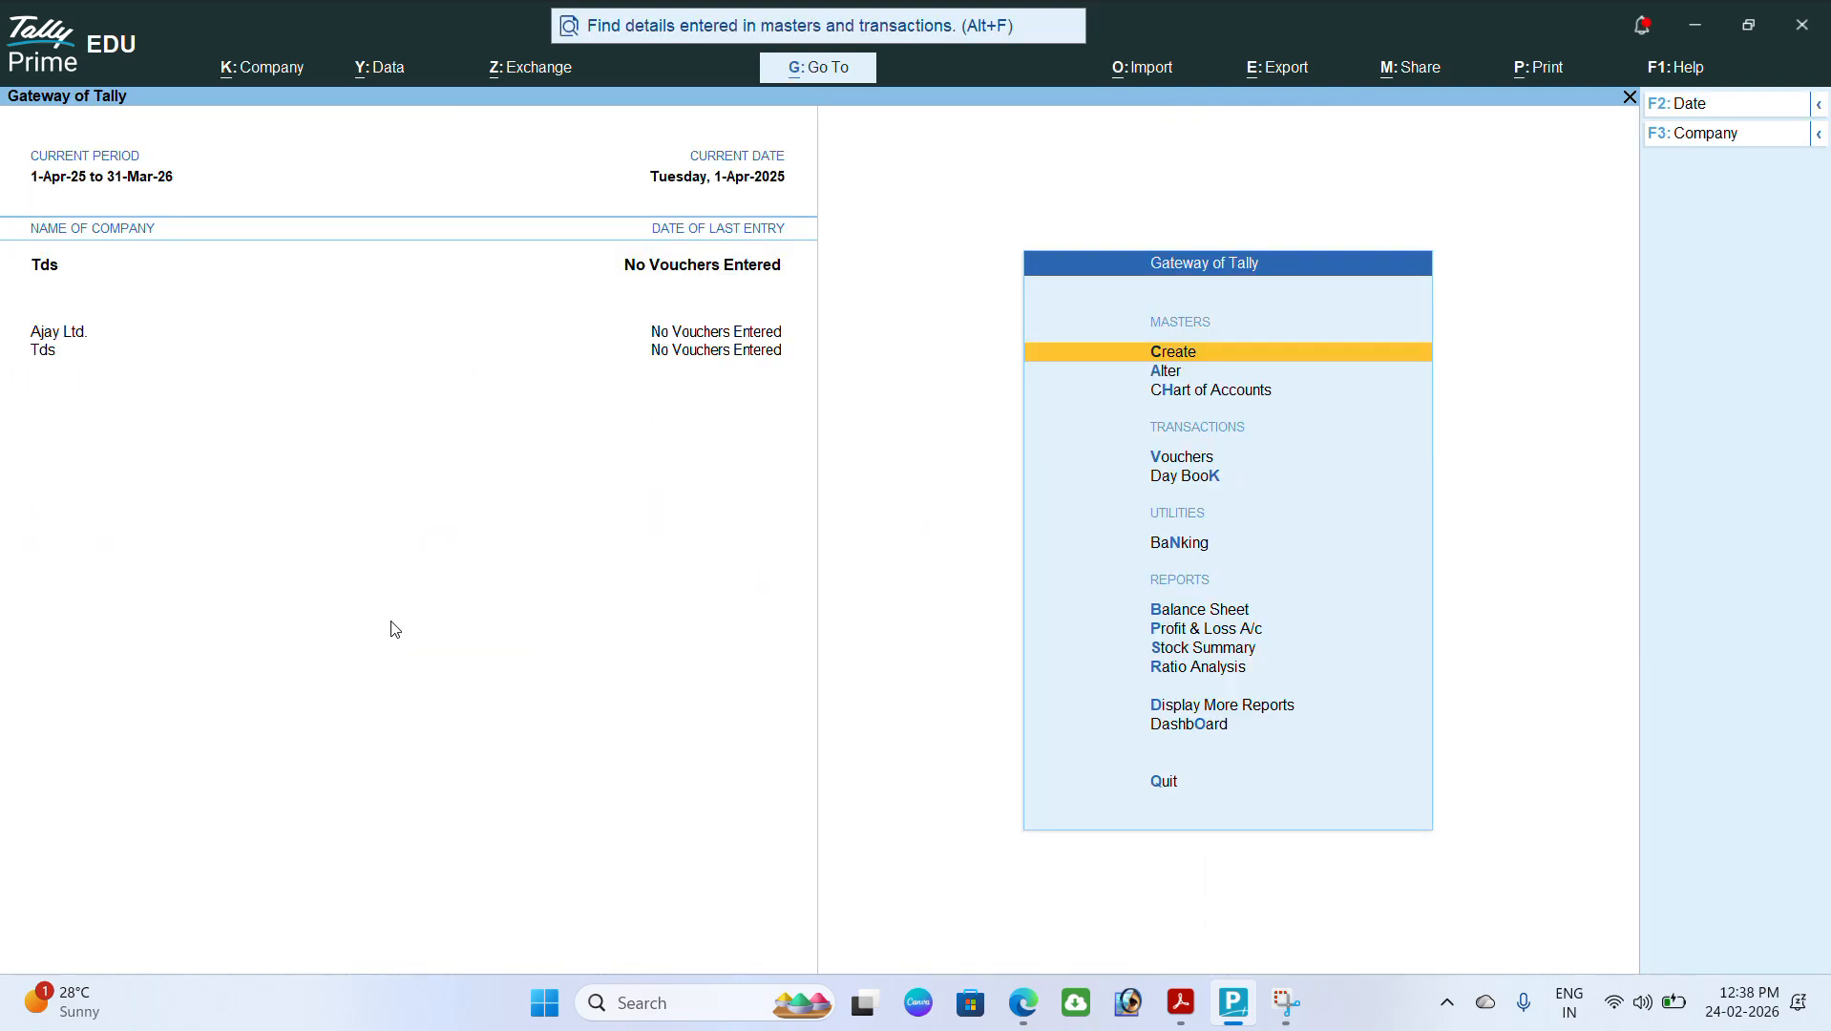
Step: Start a journal voucher and configure voucher entry to use Cr/Dr instead of To/By
key("v")
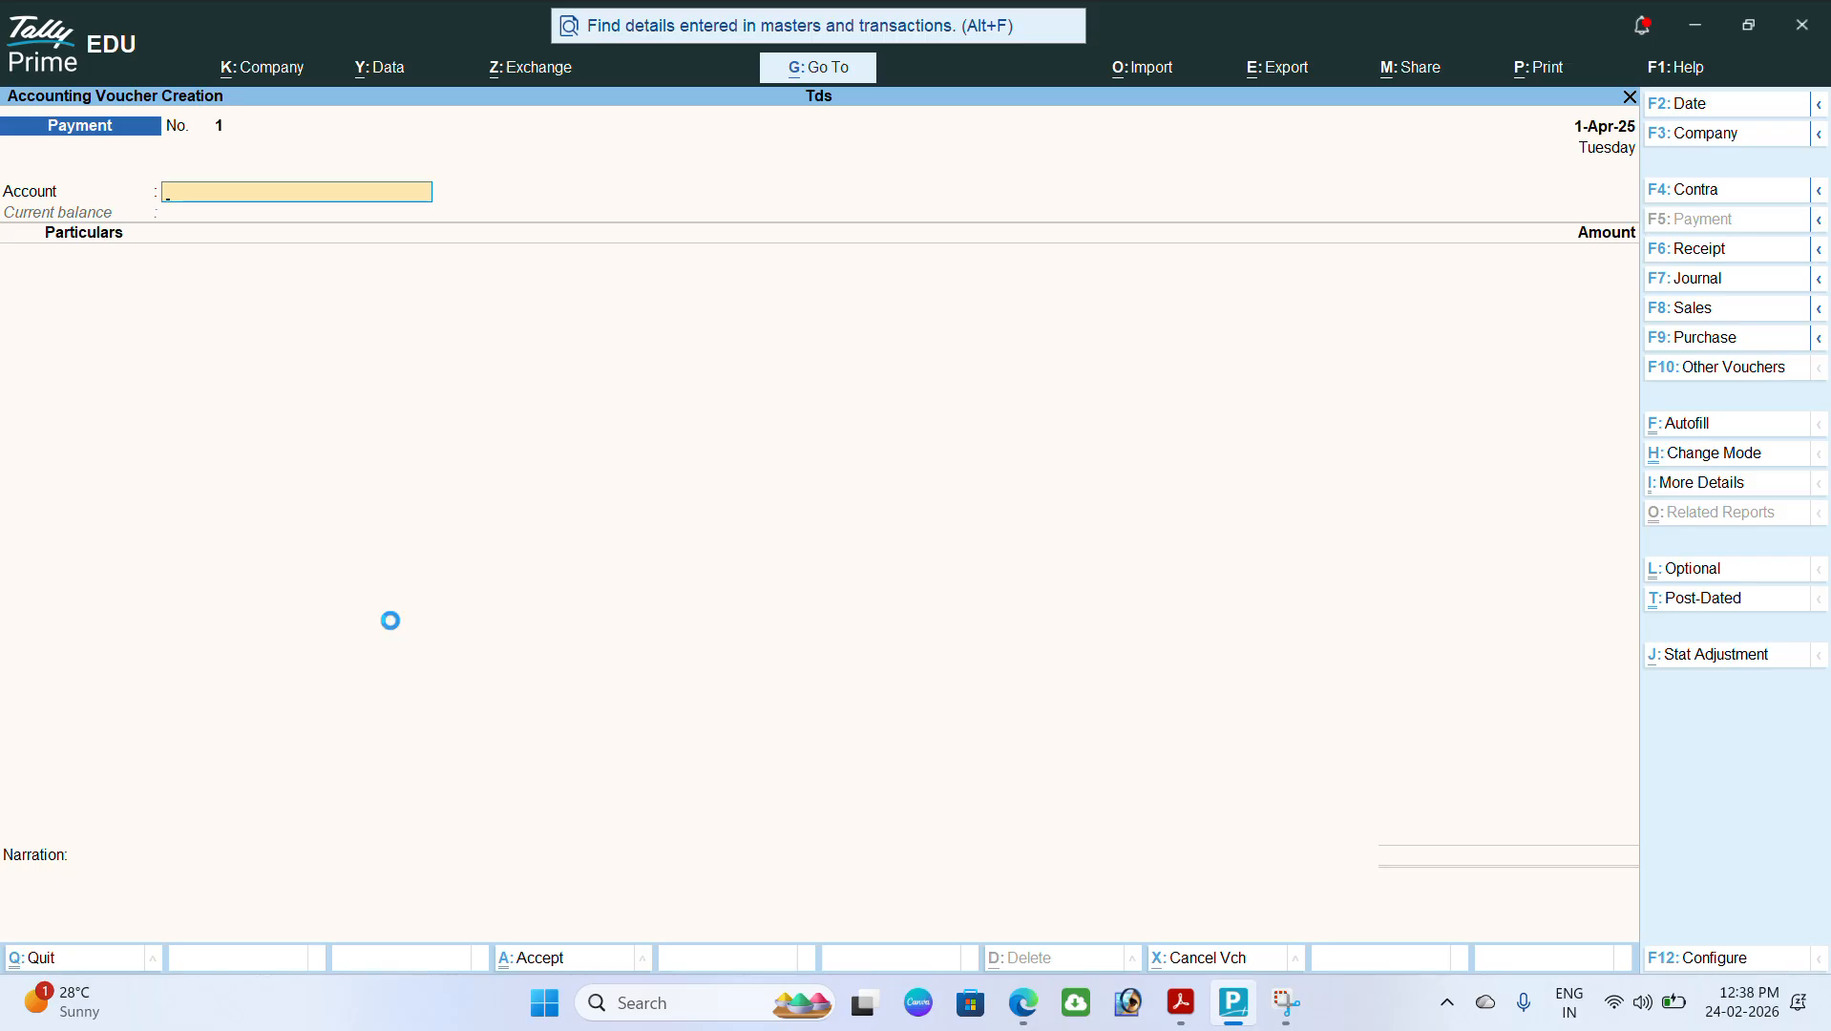
key("F9")
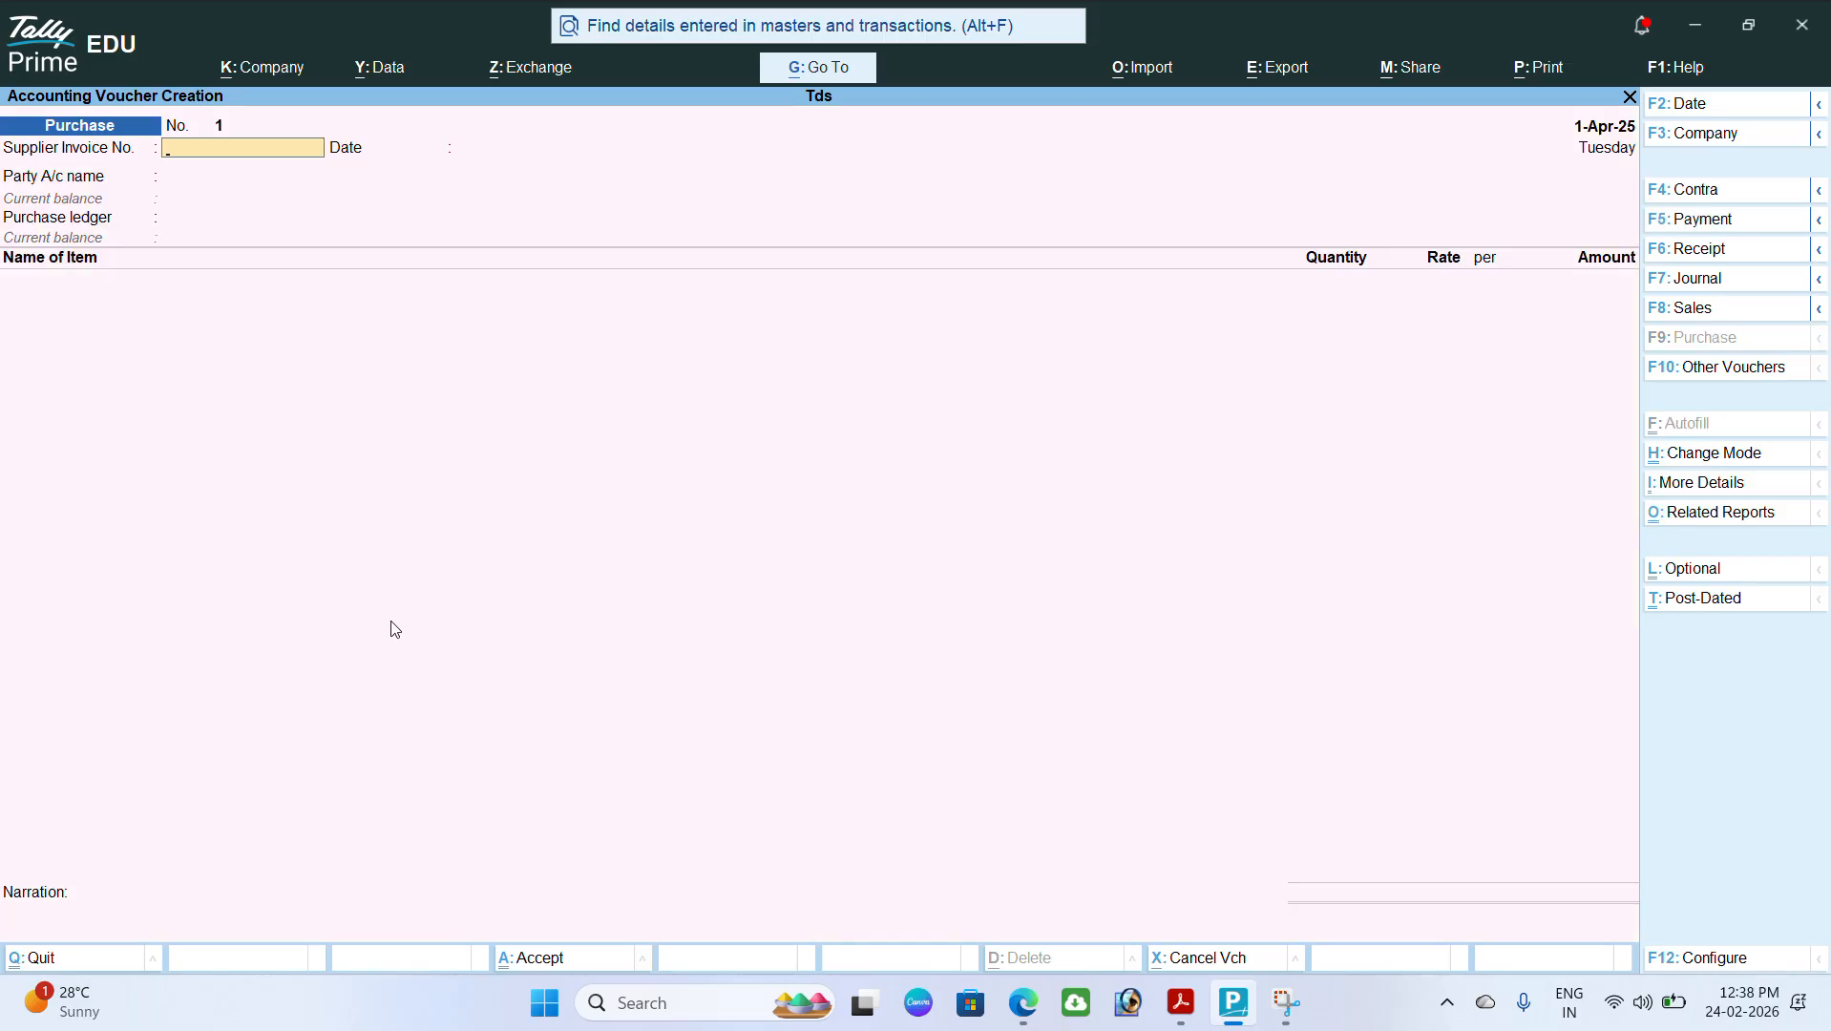
key("F7")
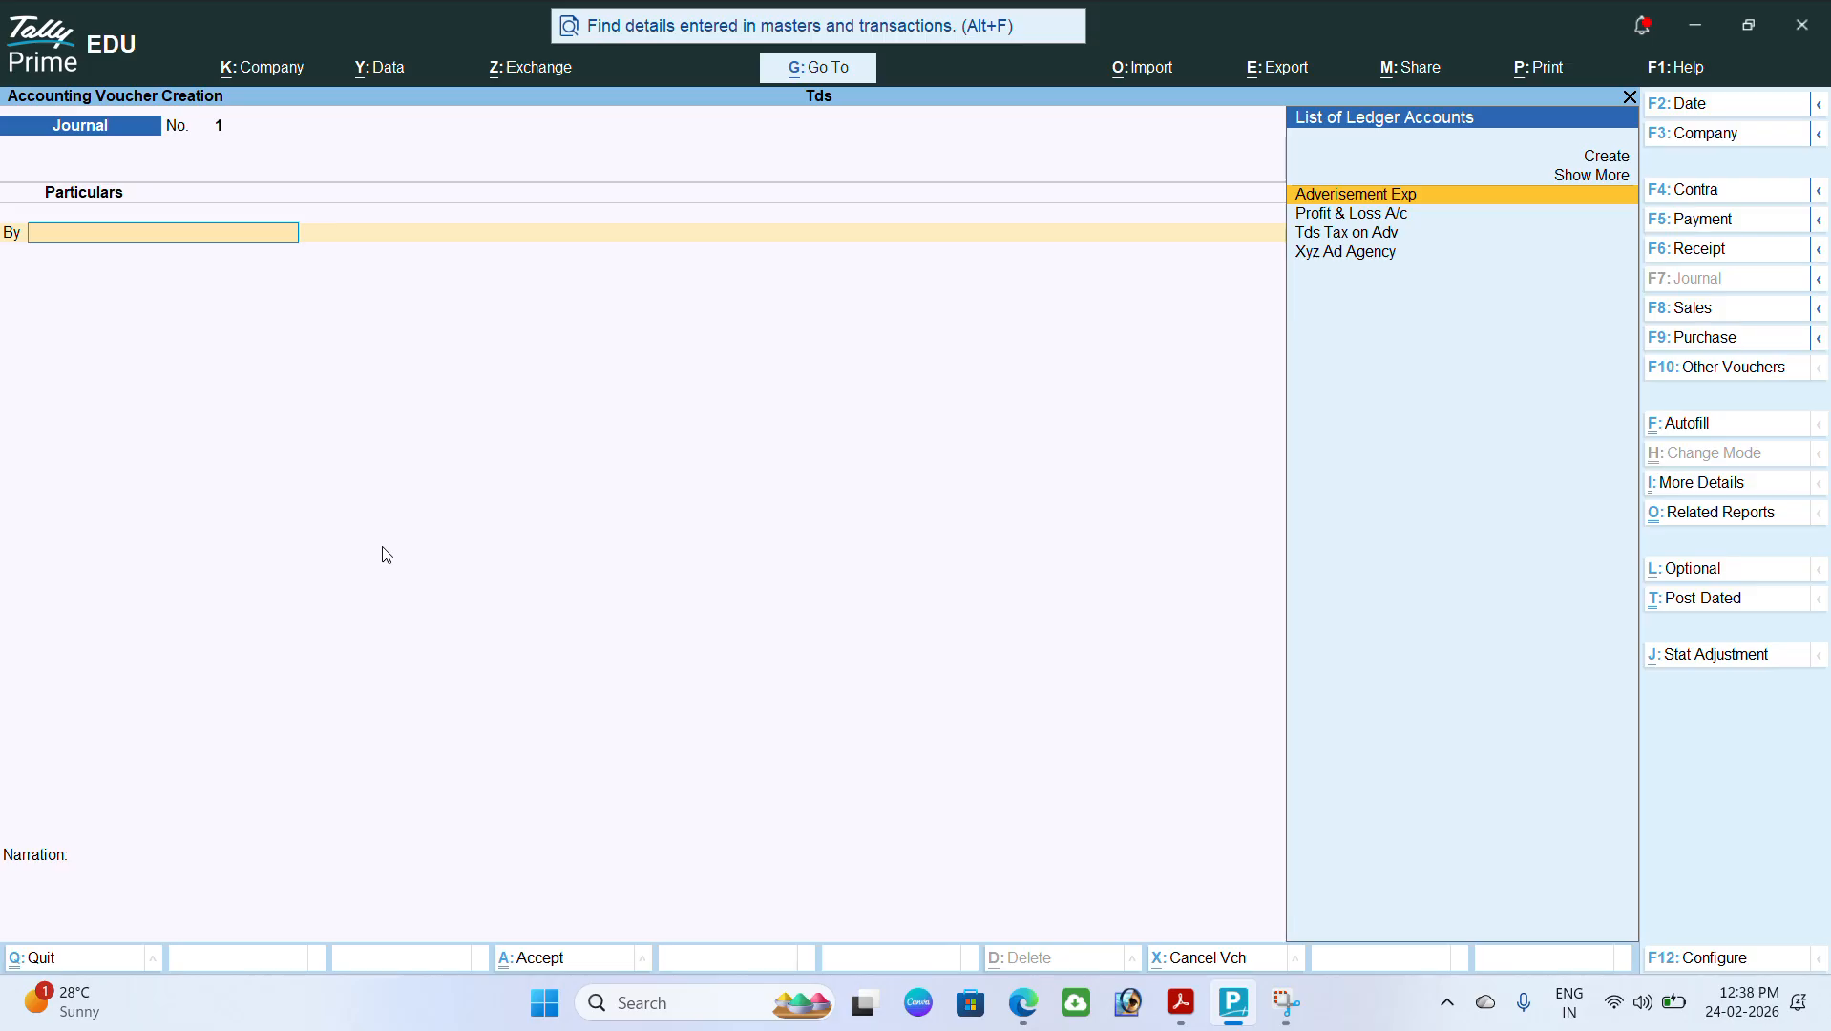
key("F12")
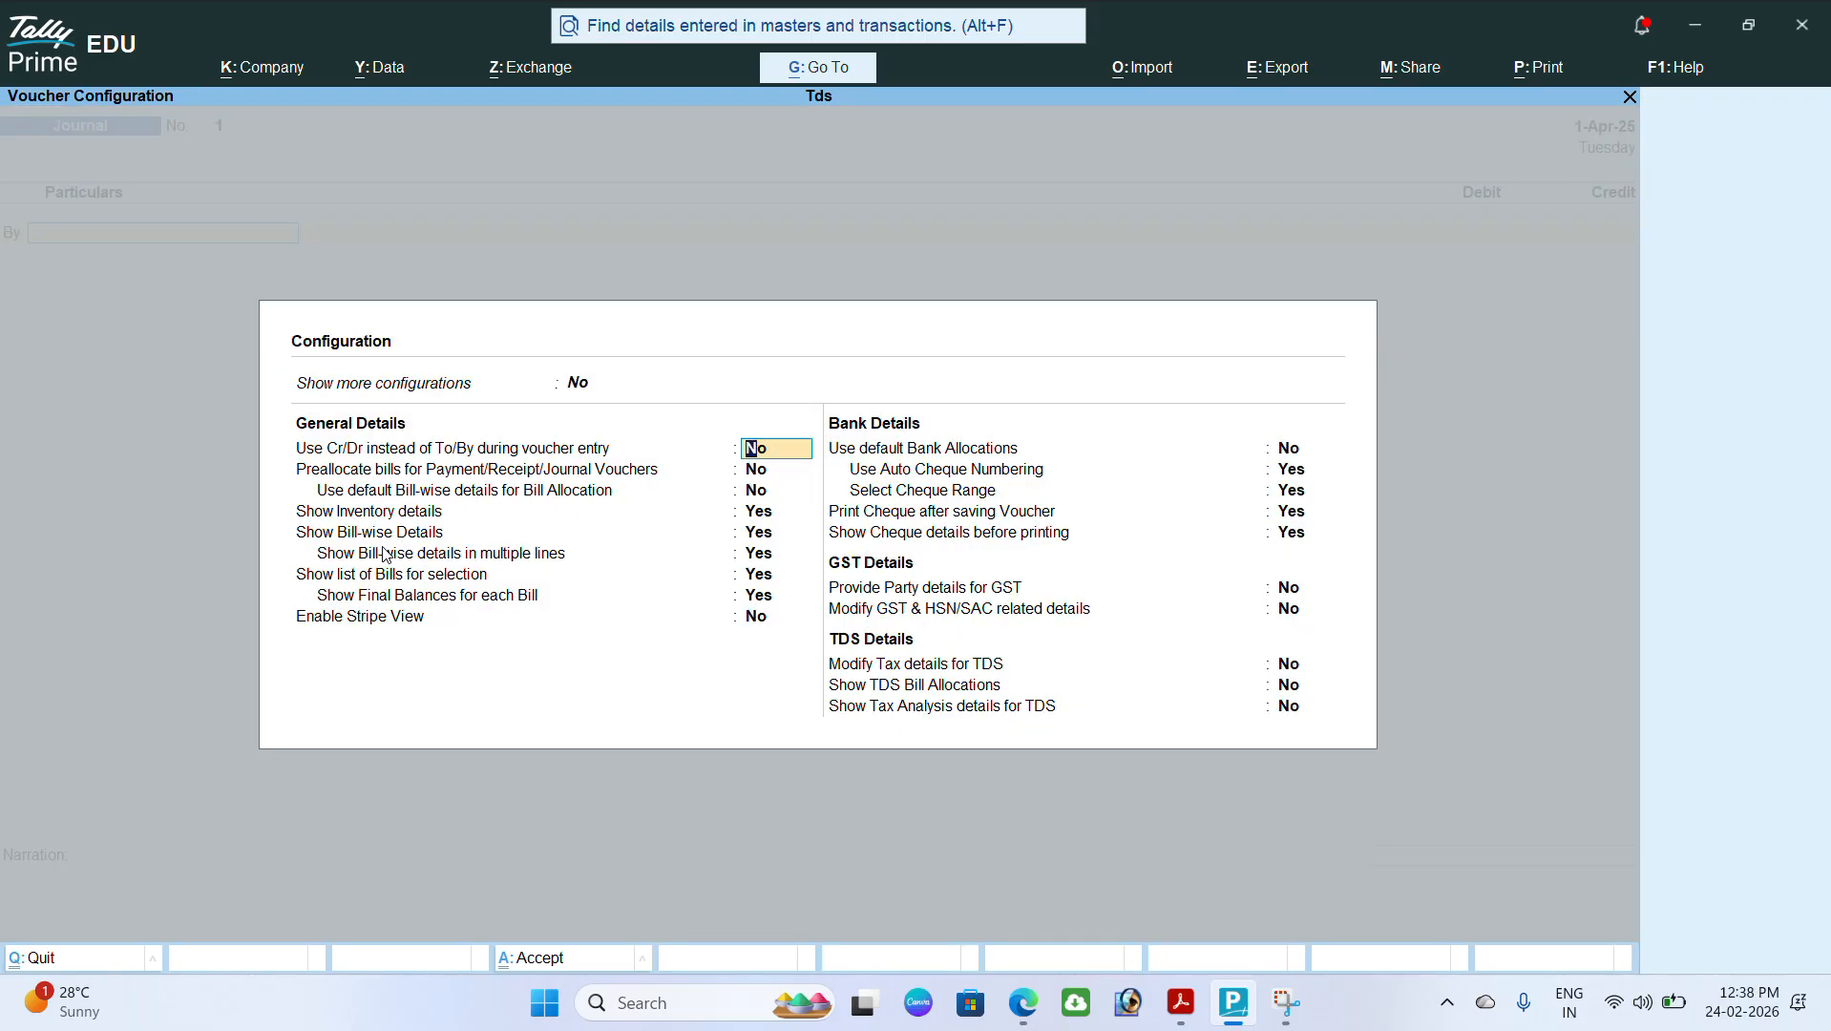
type("y")
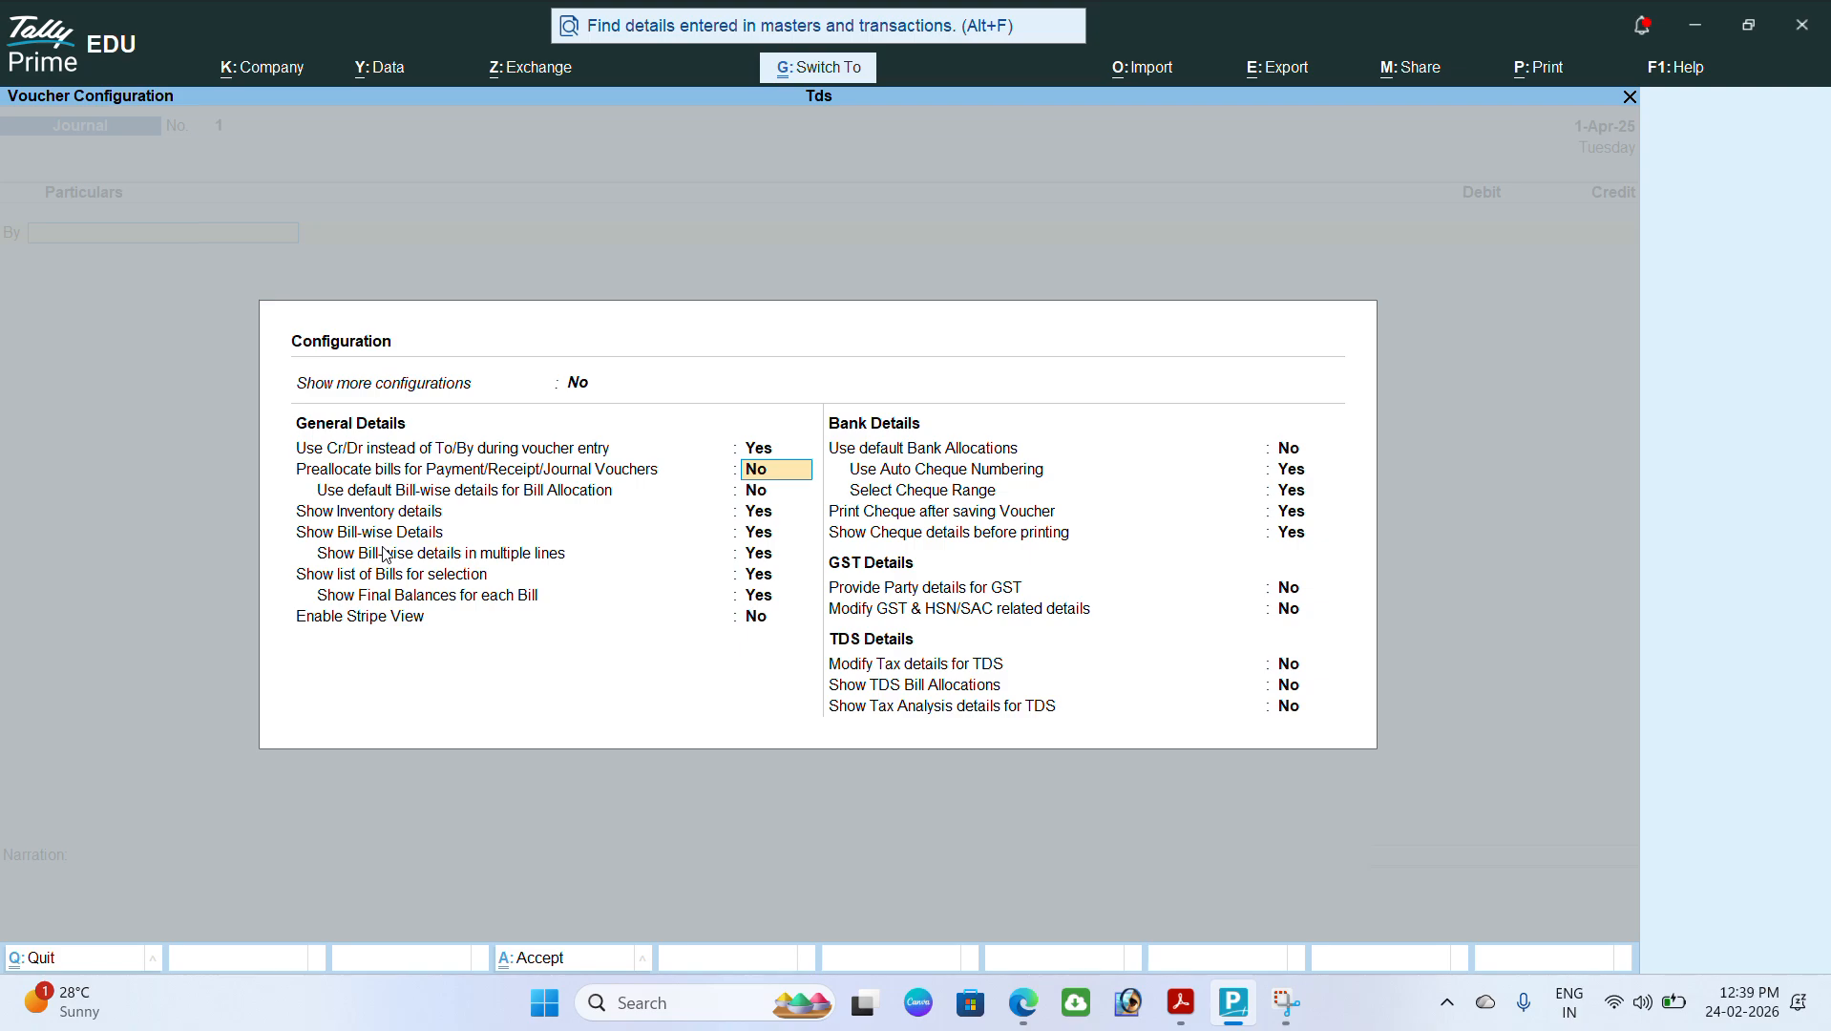
key("ctrl+a")
Step: Debit Adverisement Exp with 25,000 in the journal voucher
key("Return")
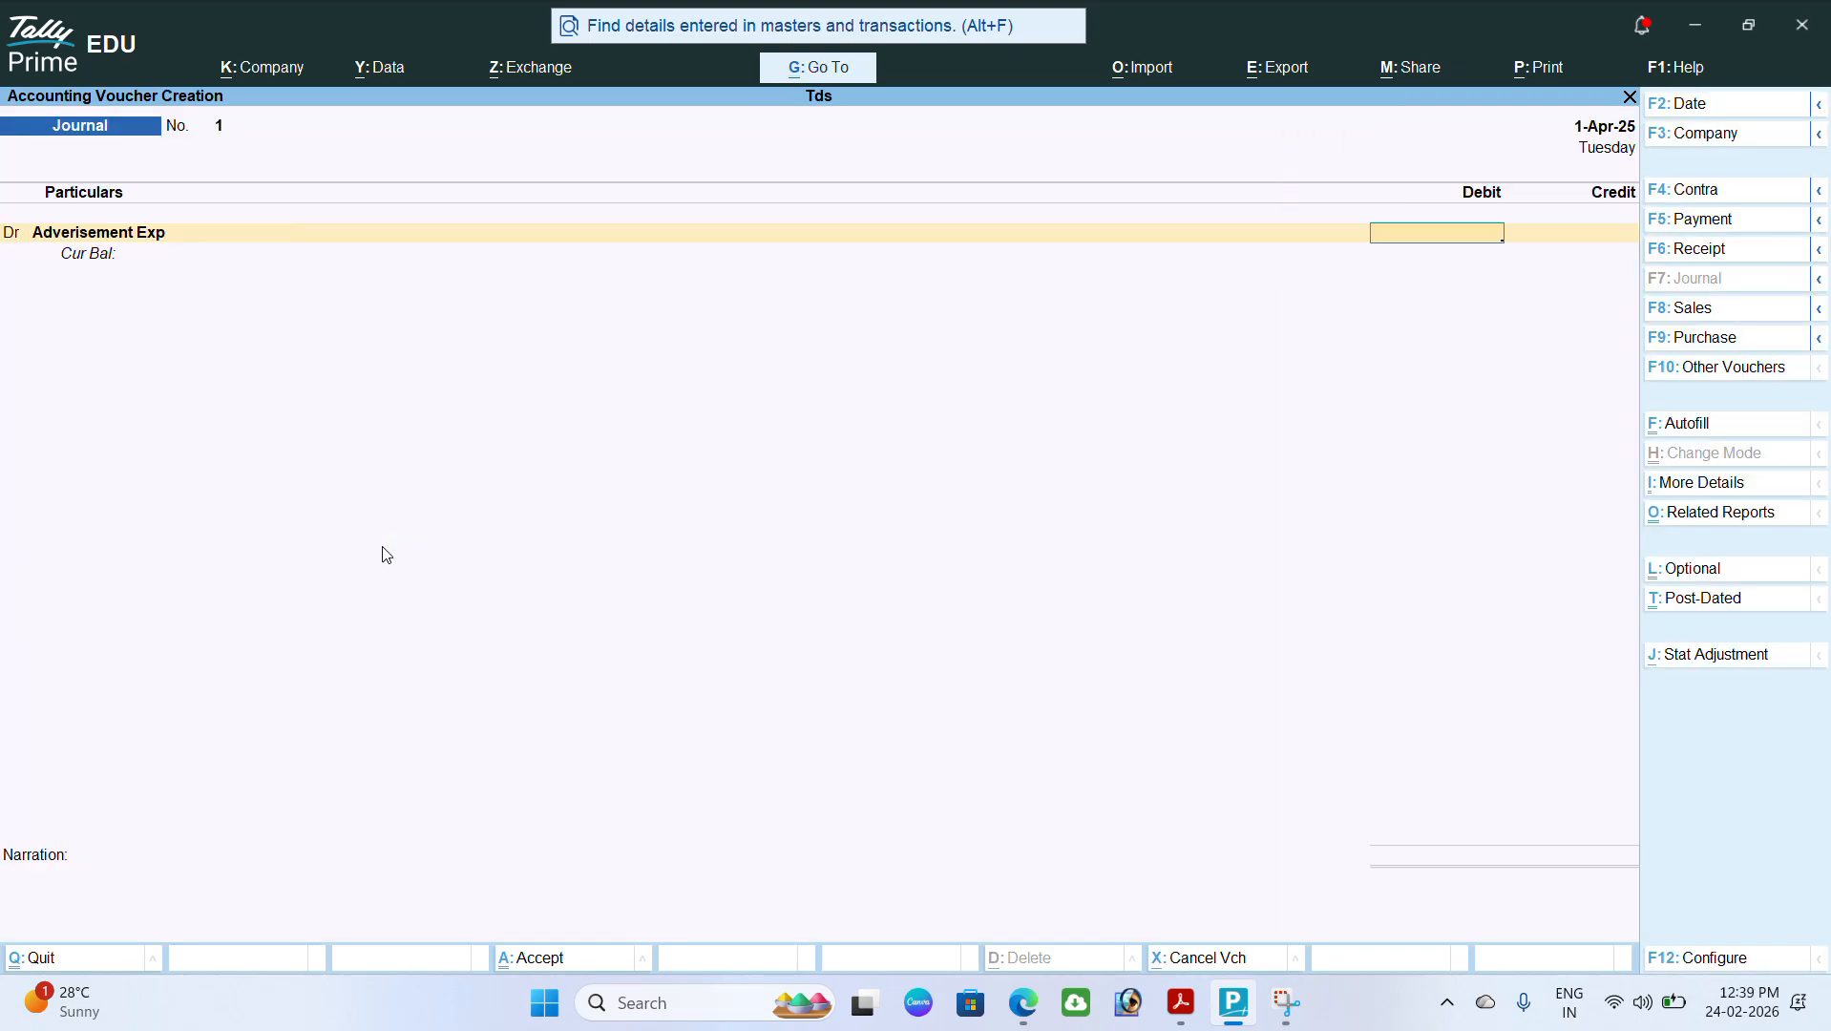
type("25000")
key("Return")
key("Return")
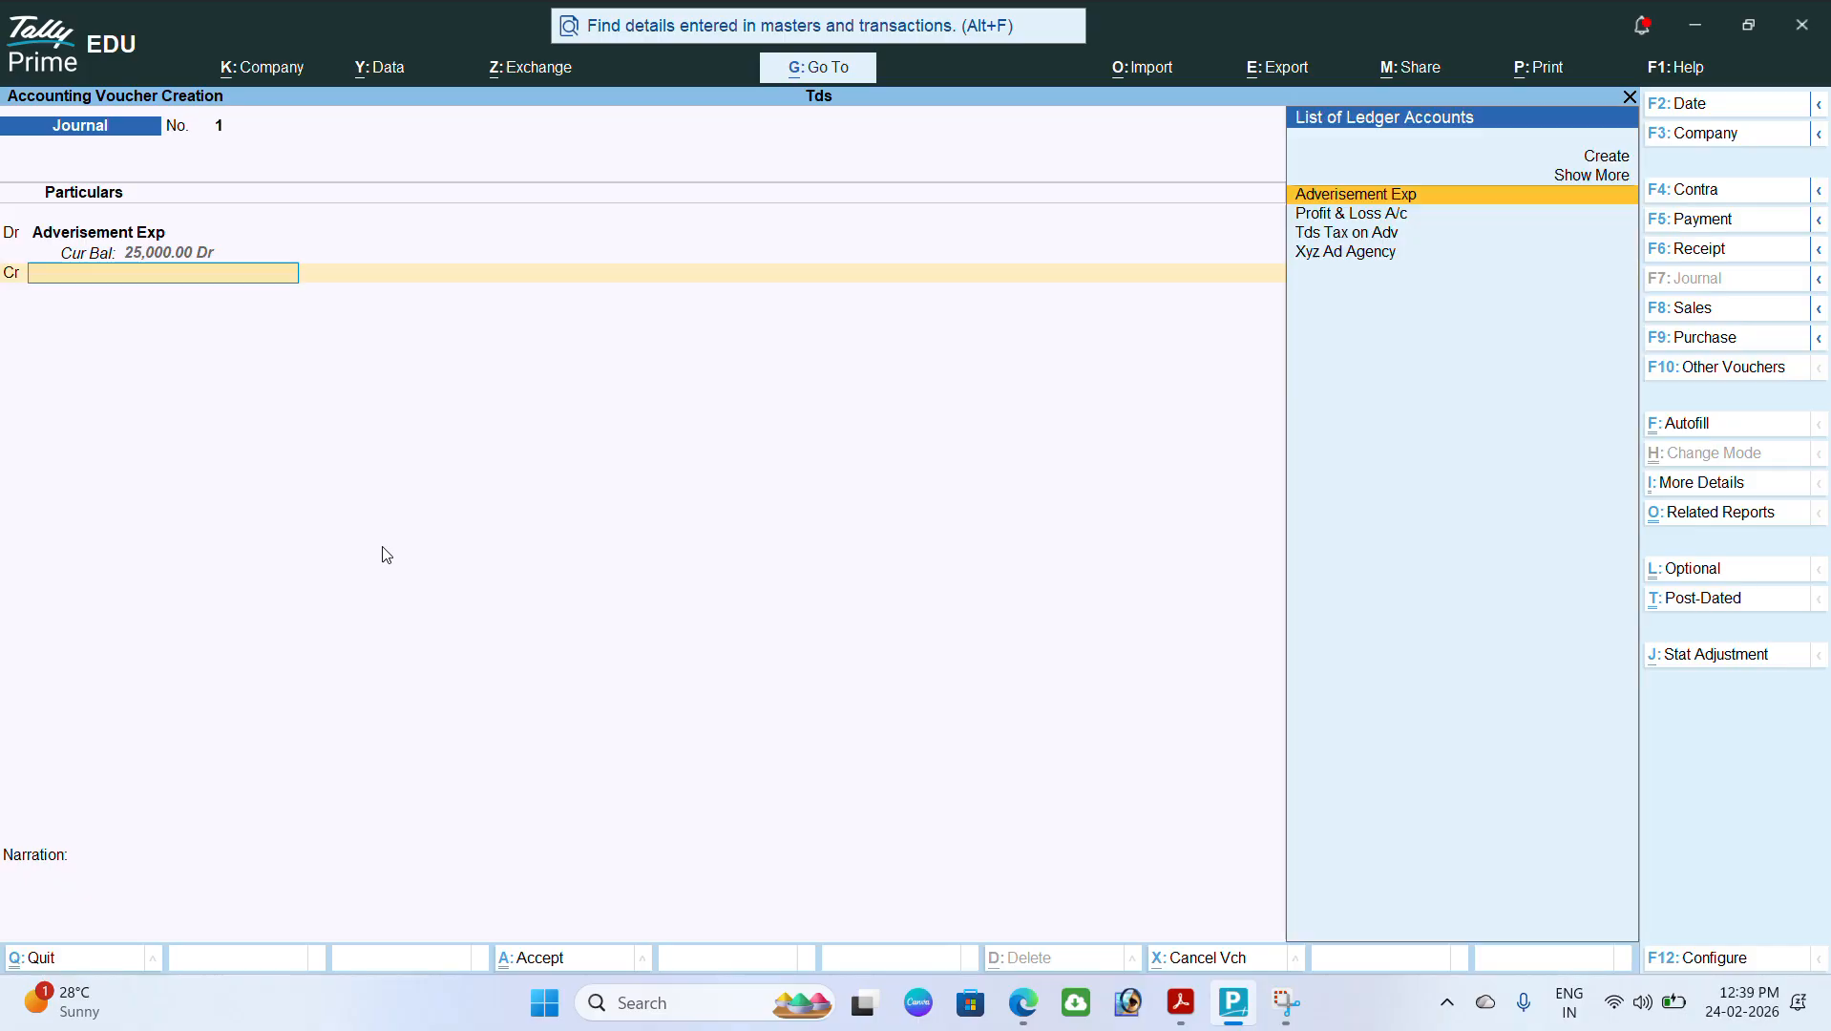
Step: Add Xyz Ad Agency as the credit ledger, with 23,750 as the amount net of TDS
key("Down")
key("Down")
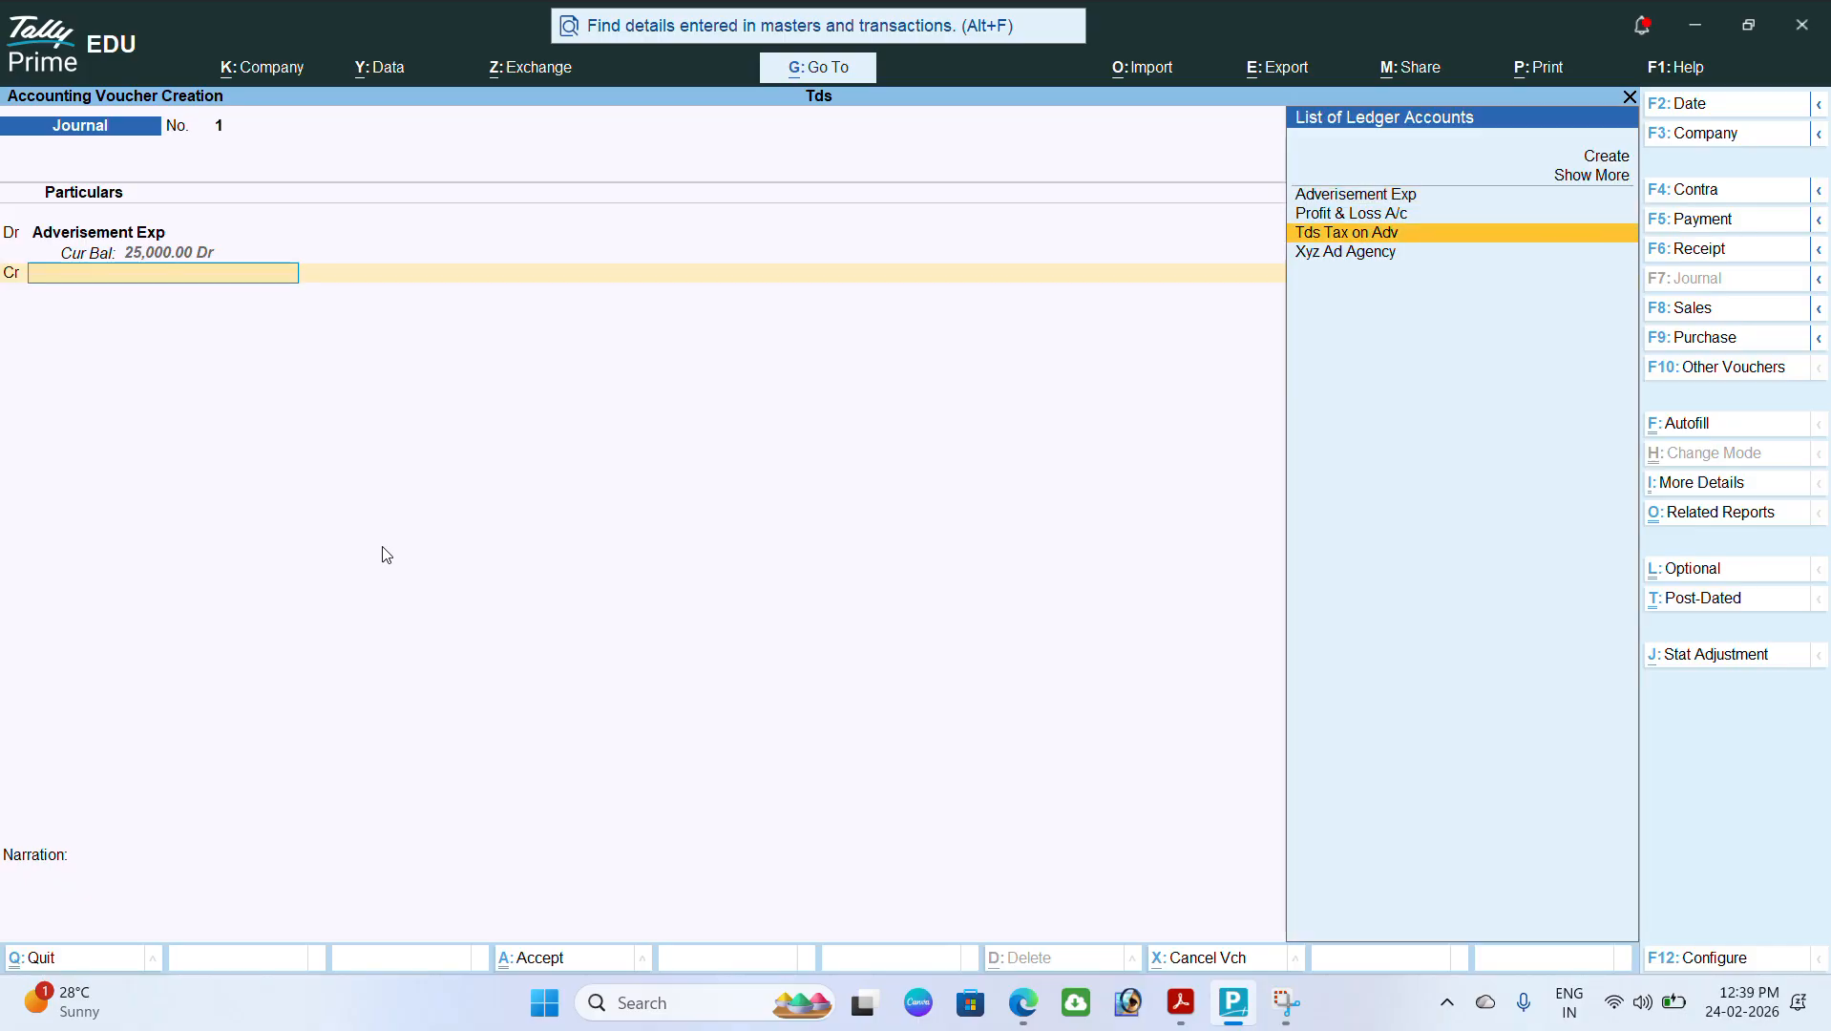
key("Down")
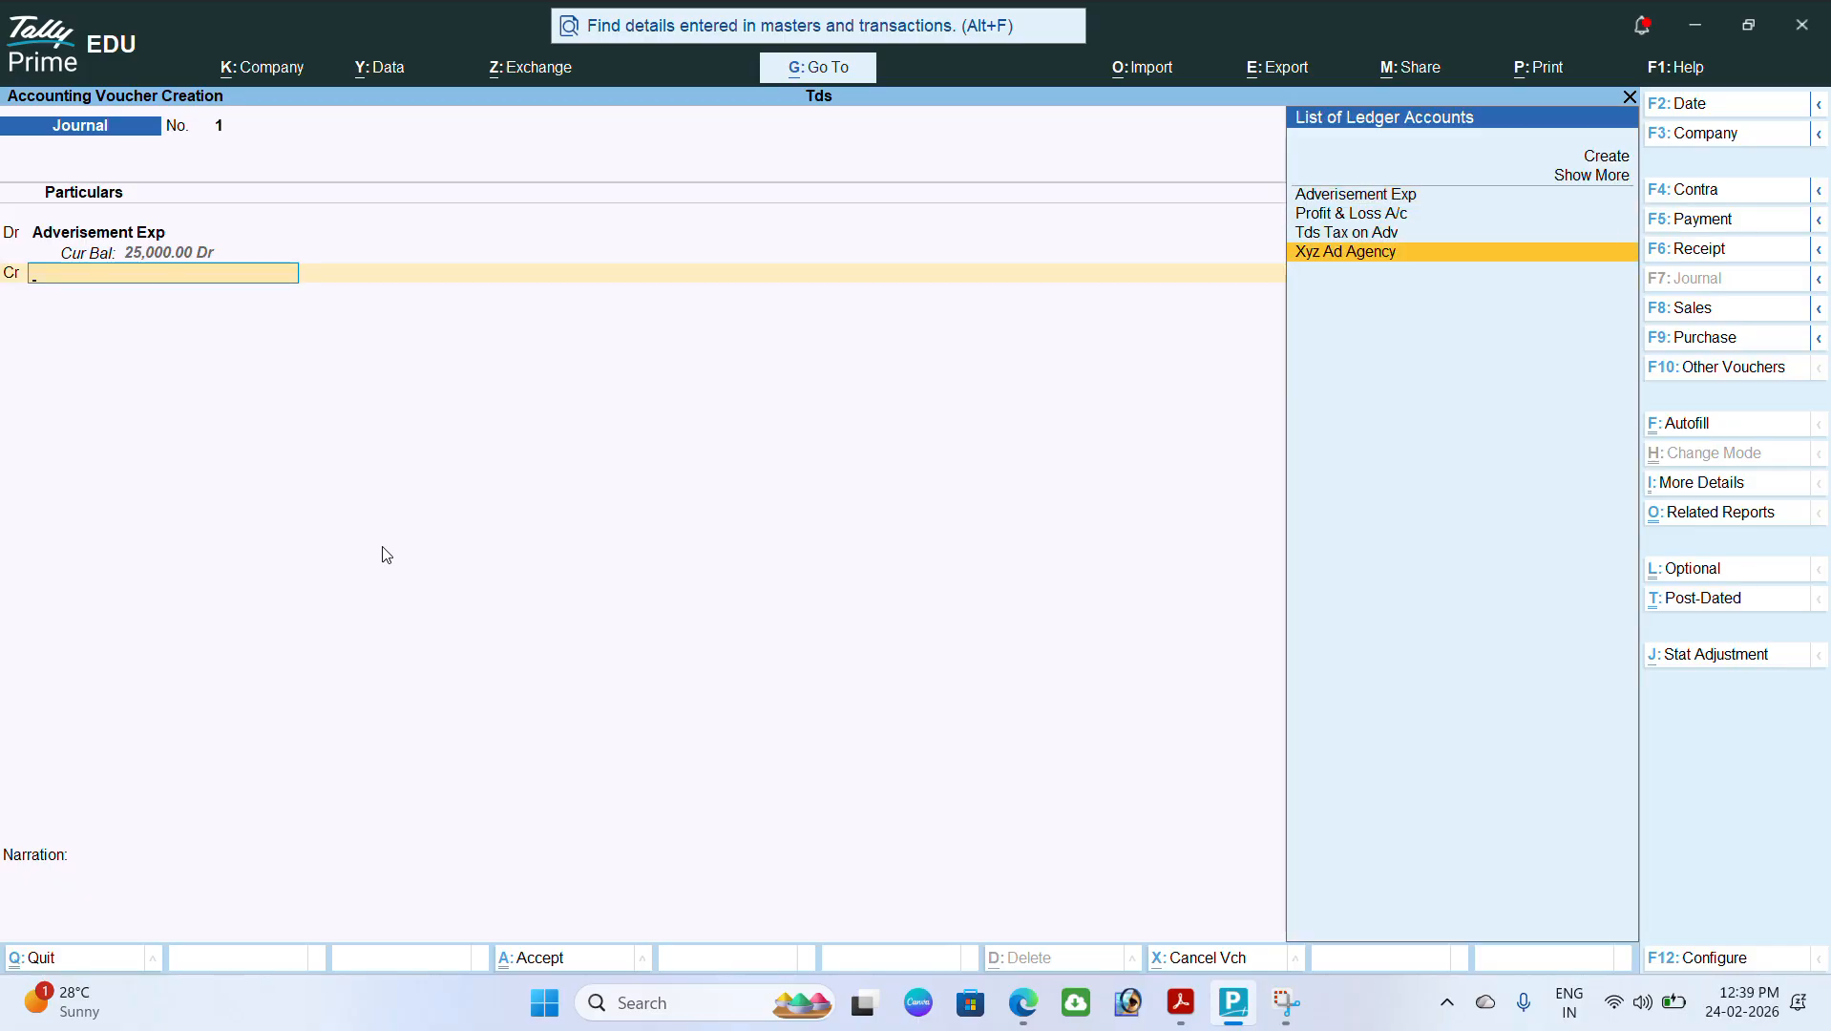
key("Return")
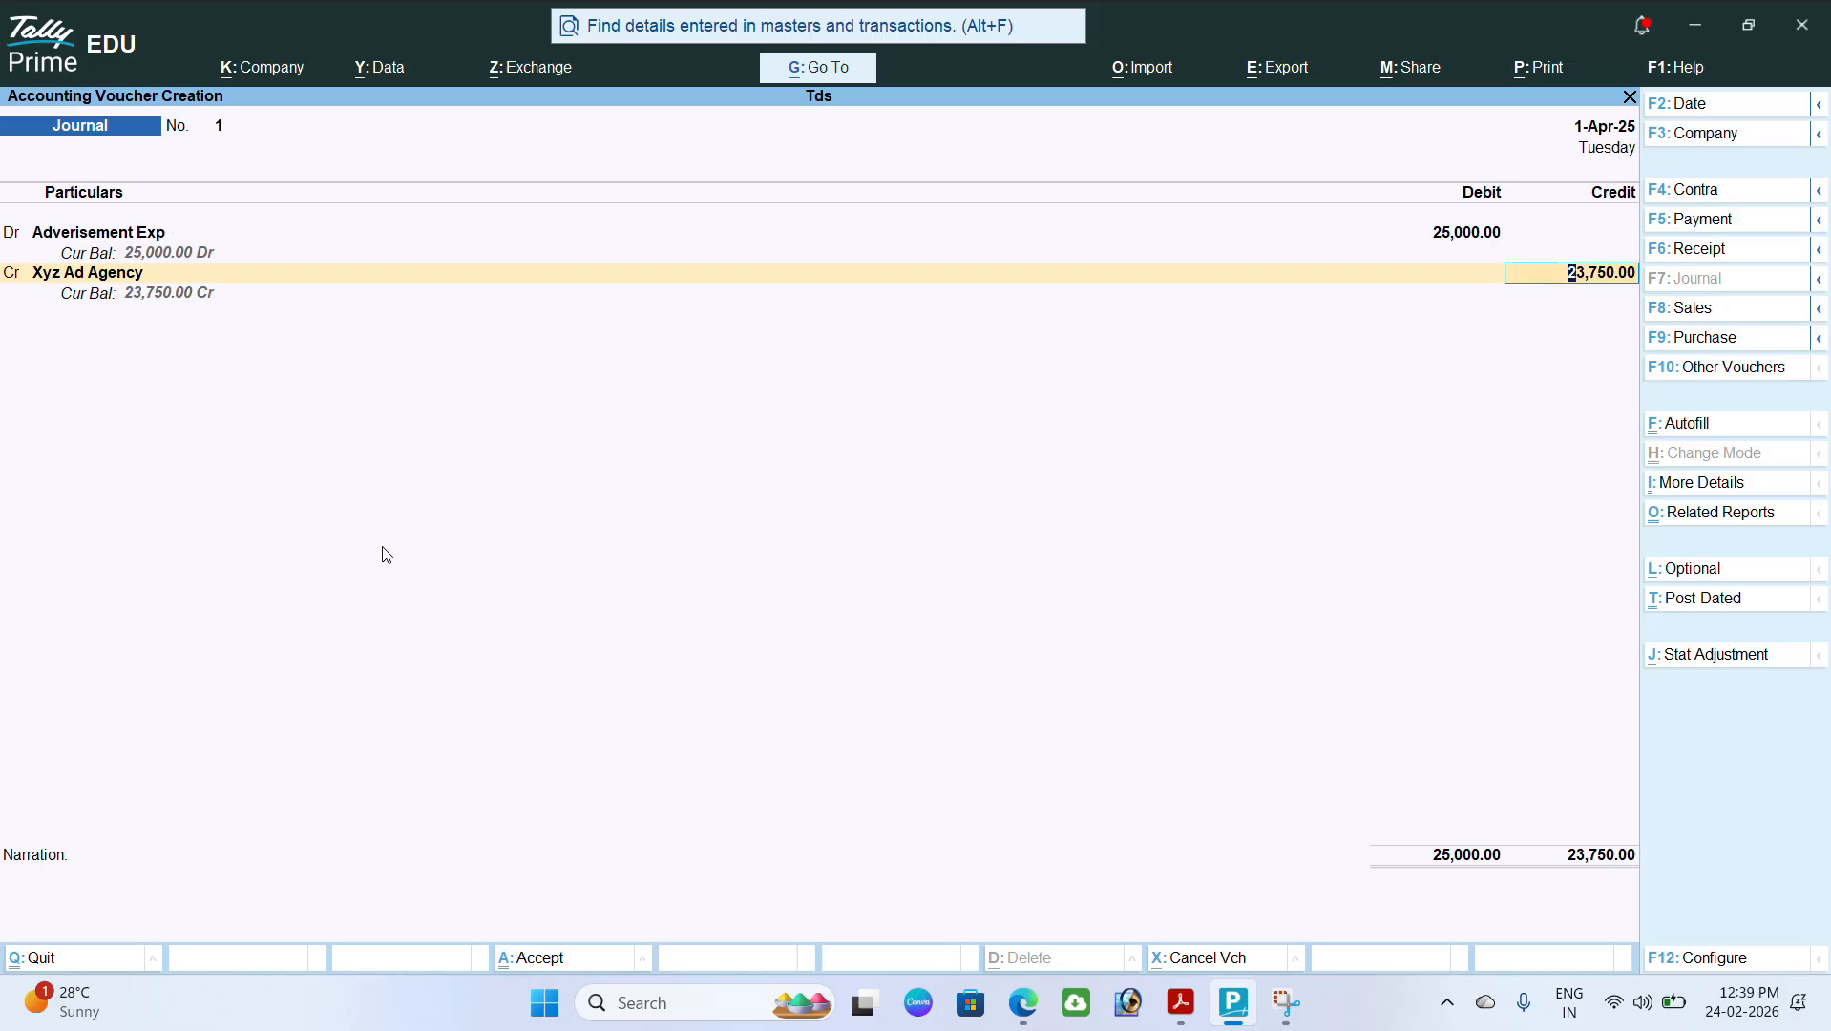
Step: Allocate Xyz Ad Agency's credit to New Ref 1, with 25,000 Cr and 1,250 Dr for the TDS
key("Return")
key("Return")
type("1")
key("Return")
key("Return")
key("Return")
key("Return")
key("Return")
key("Return")
key("Return")
key("Return")
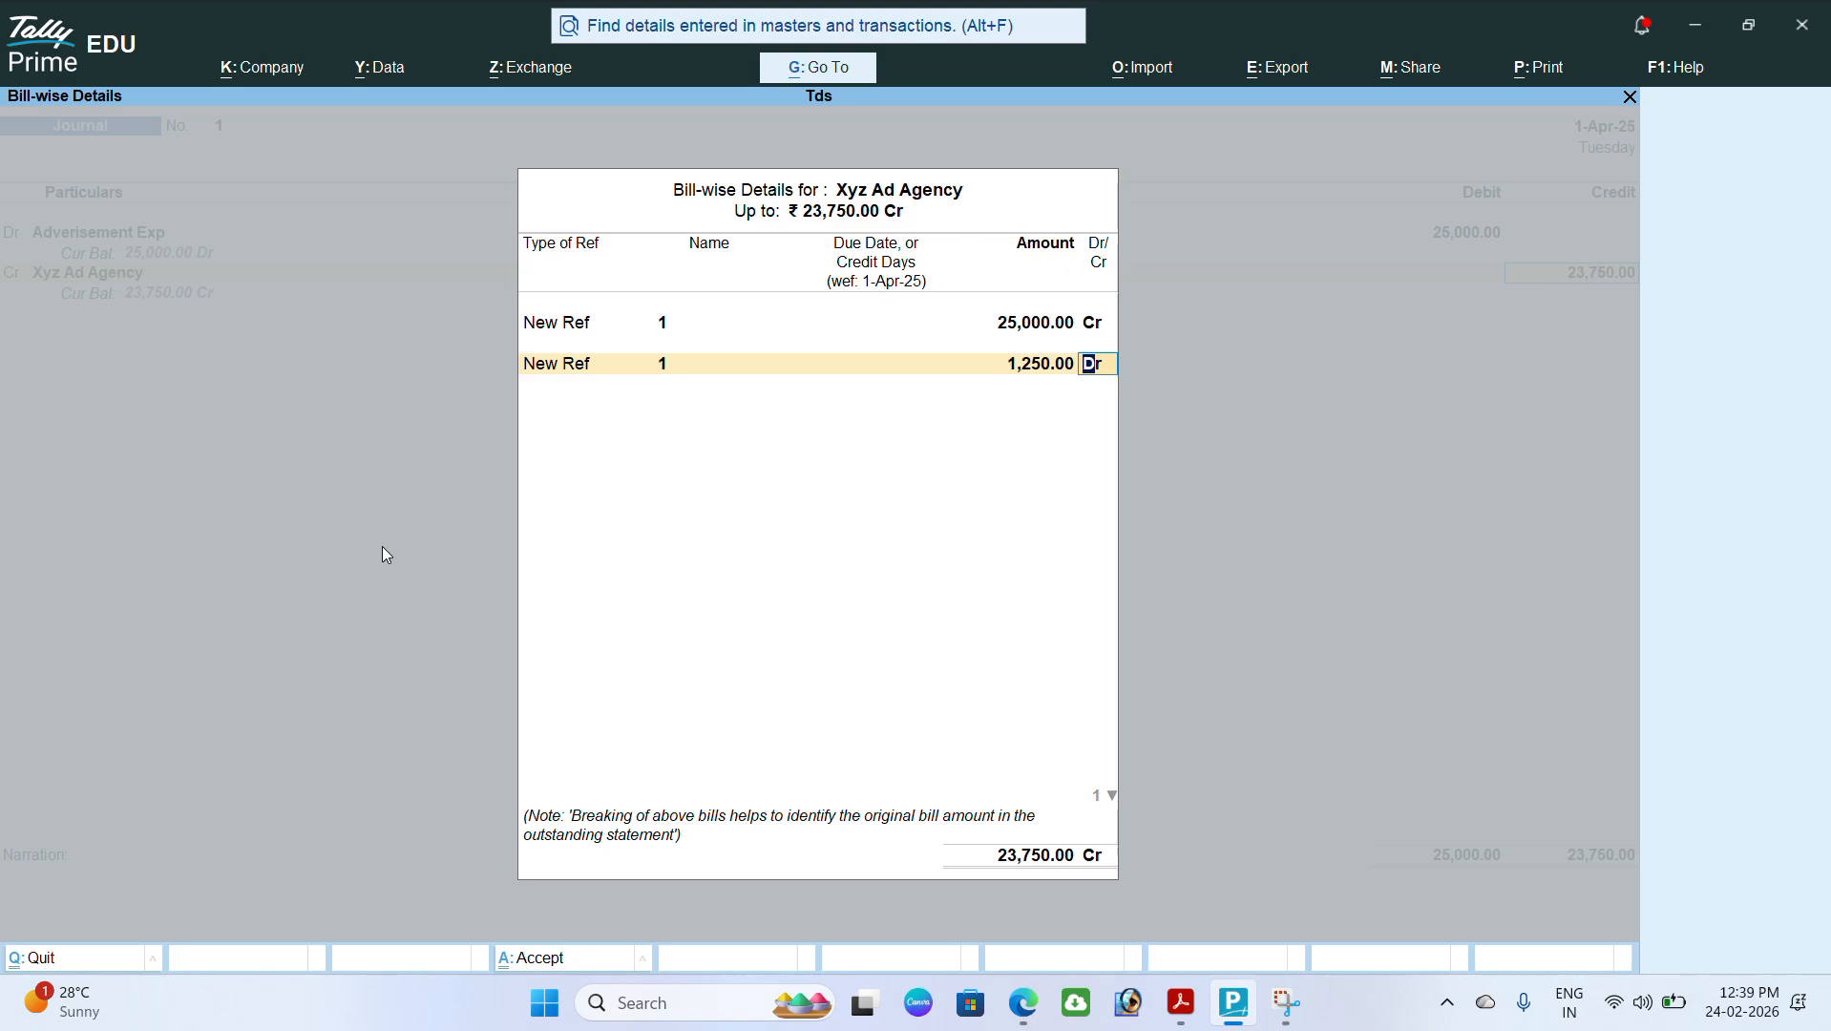
key("Return")
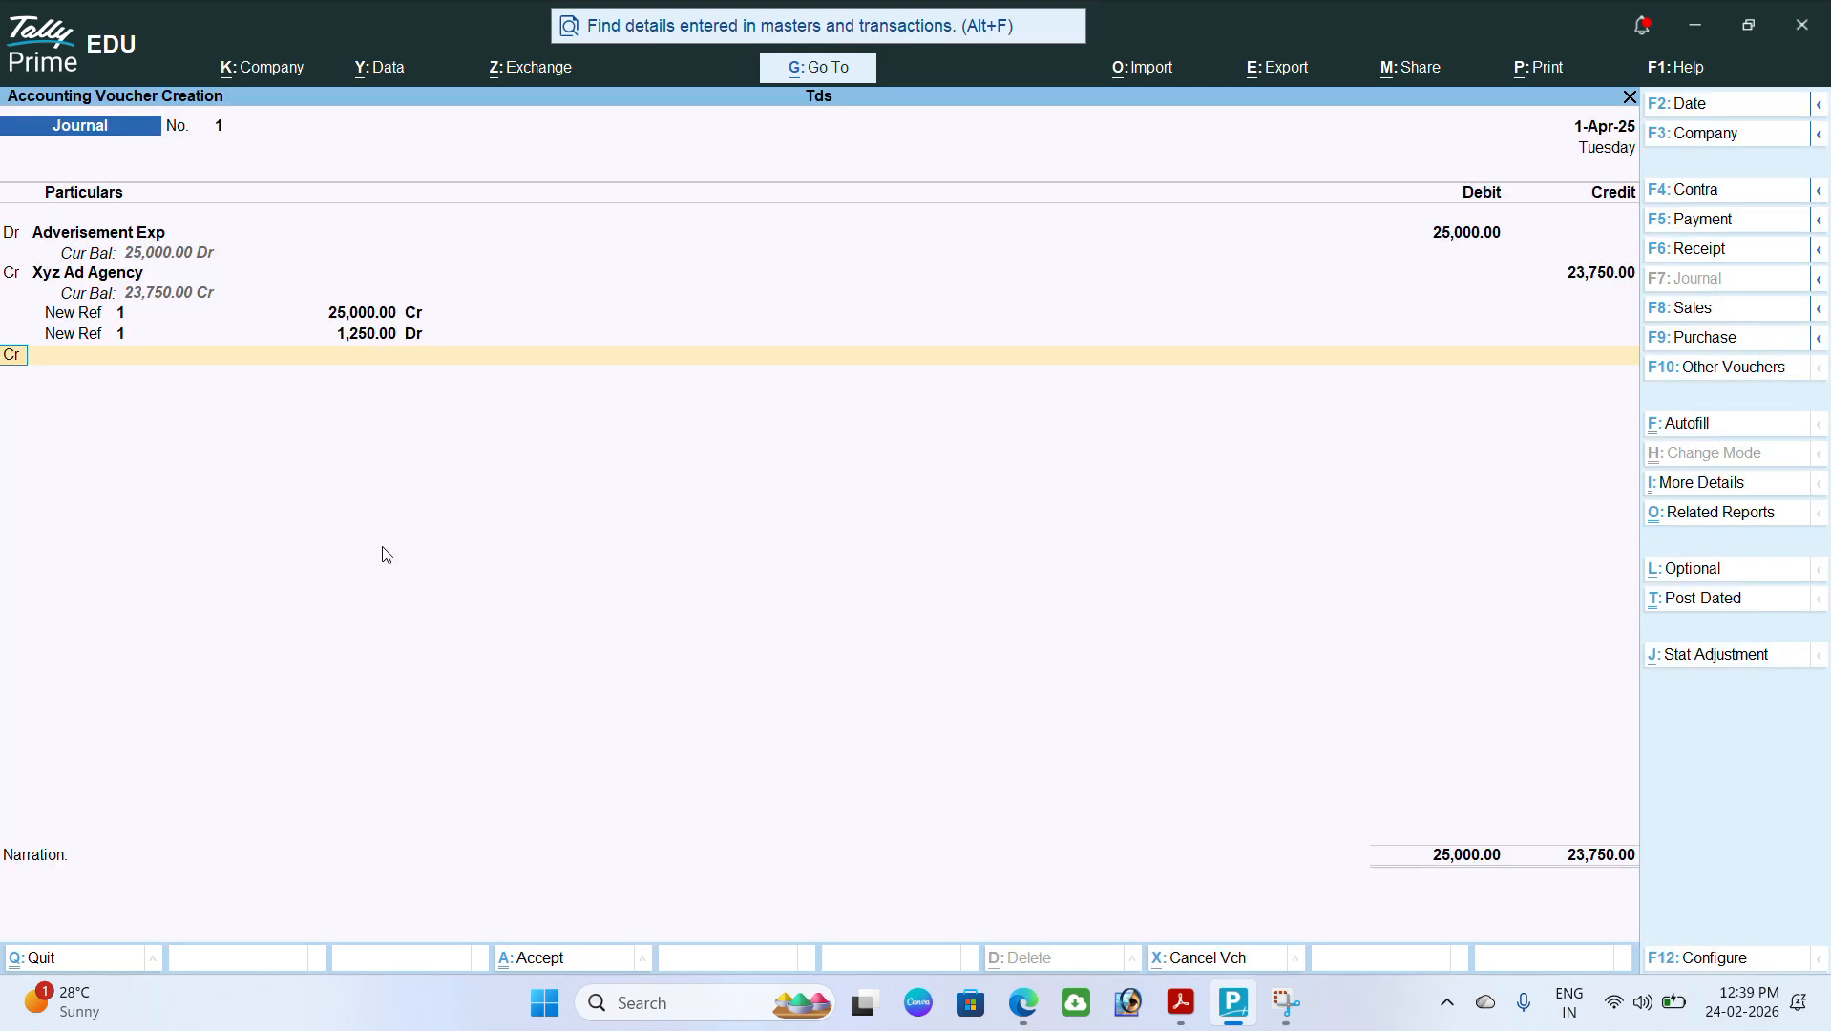
Step: Credit Tds Tax on Adv with 1,250 and save the journal voucher without a narration
key("Return")
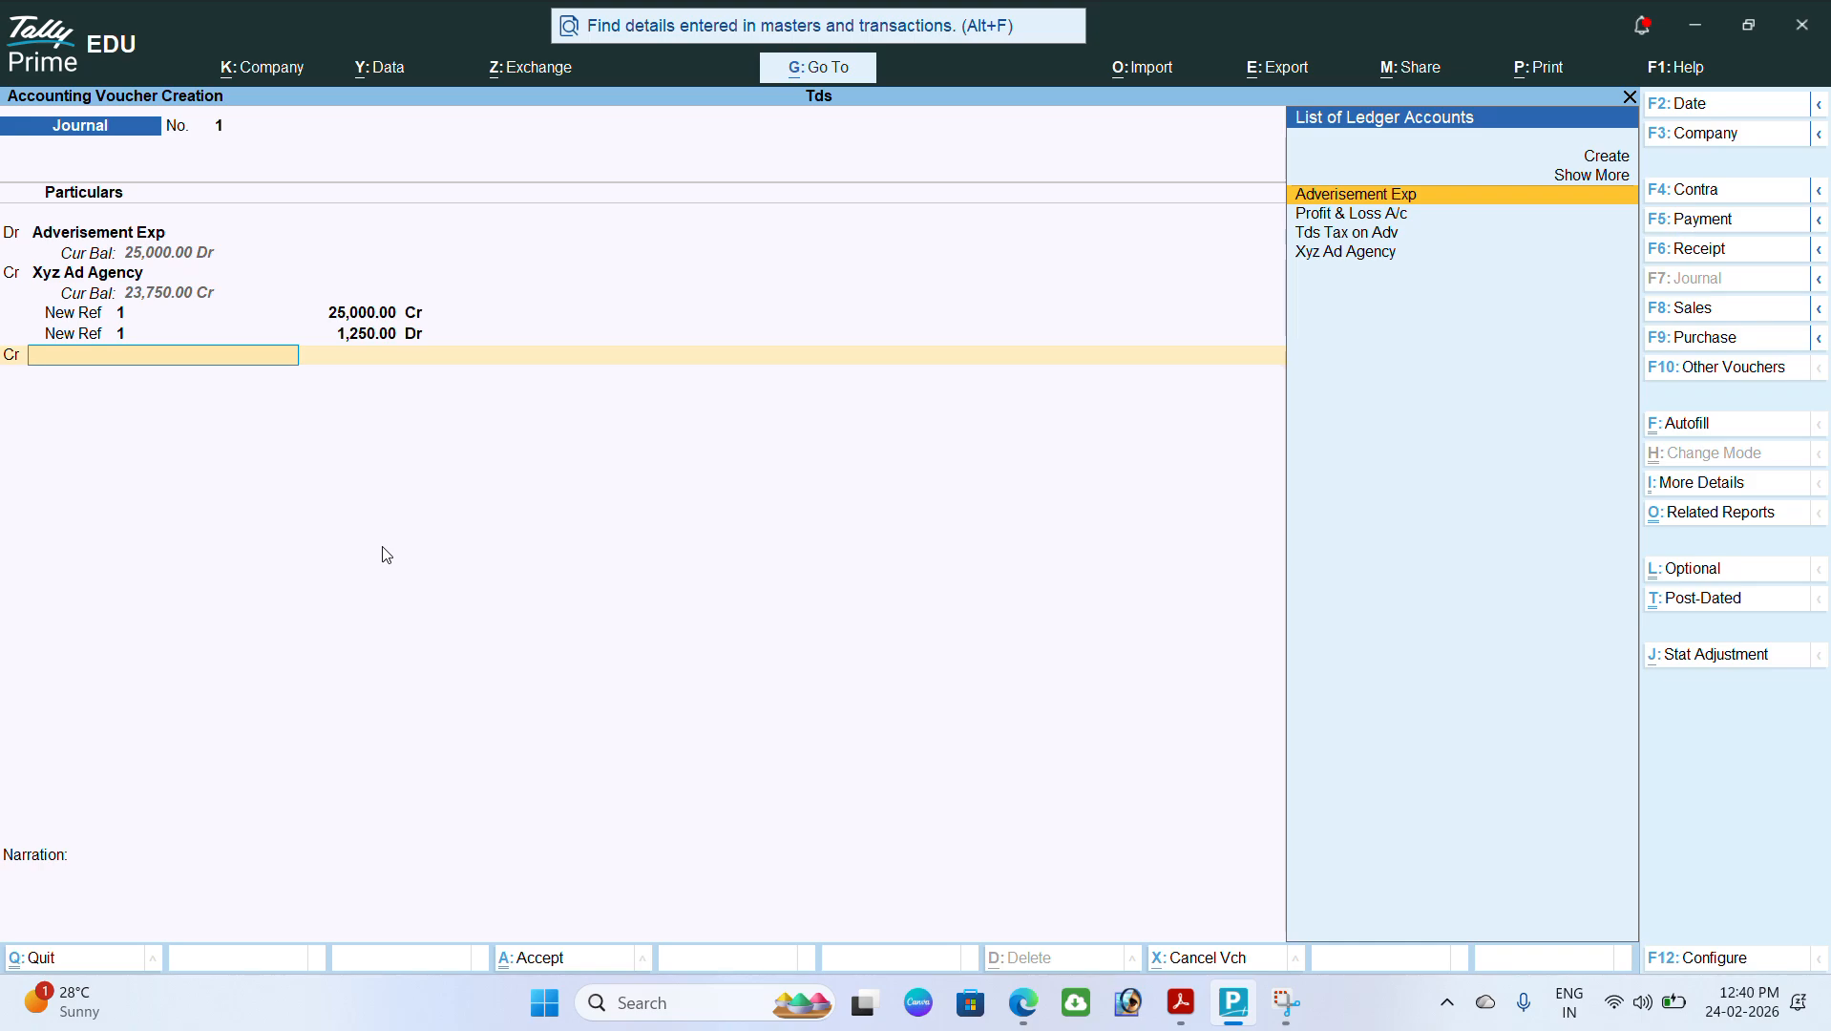
key("Down")
key("Down")
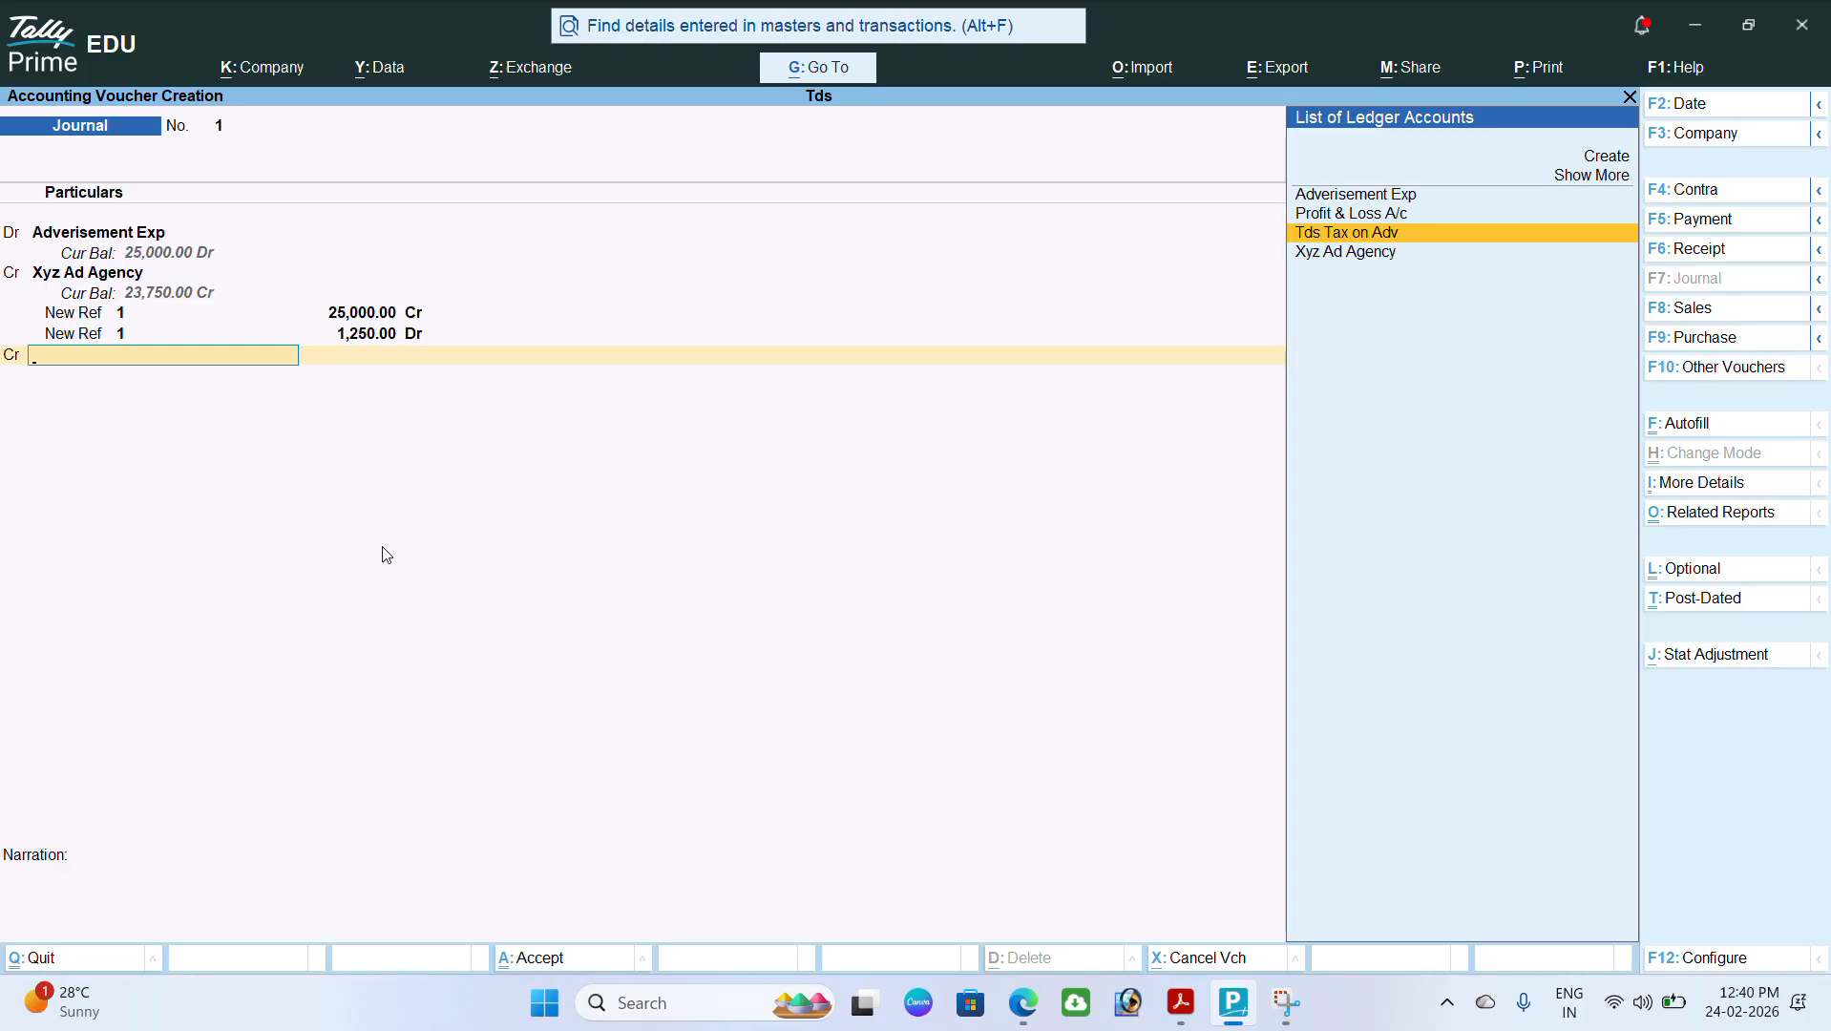
key("Return")
key("Return")
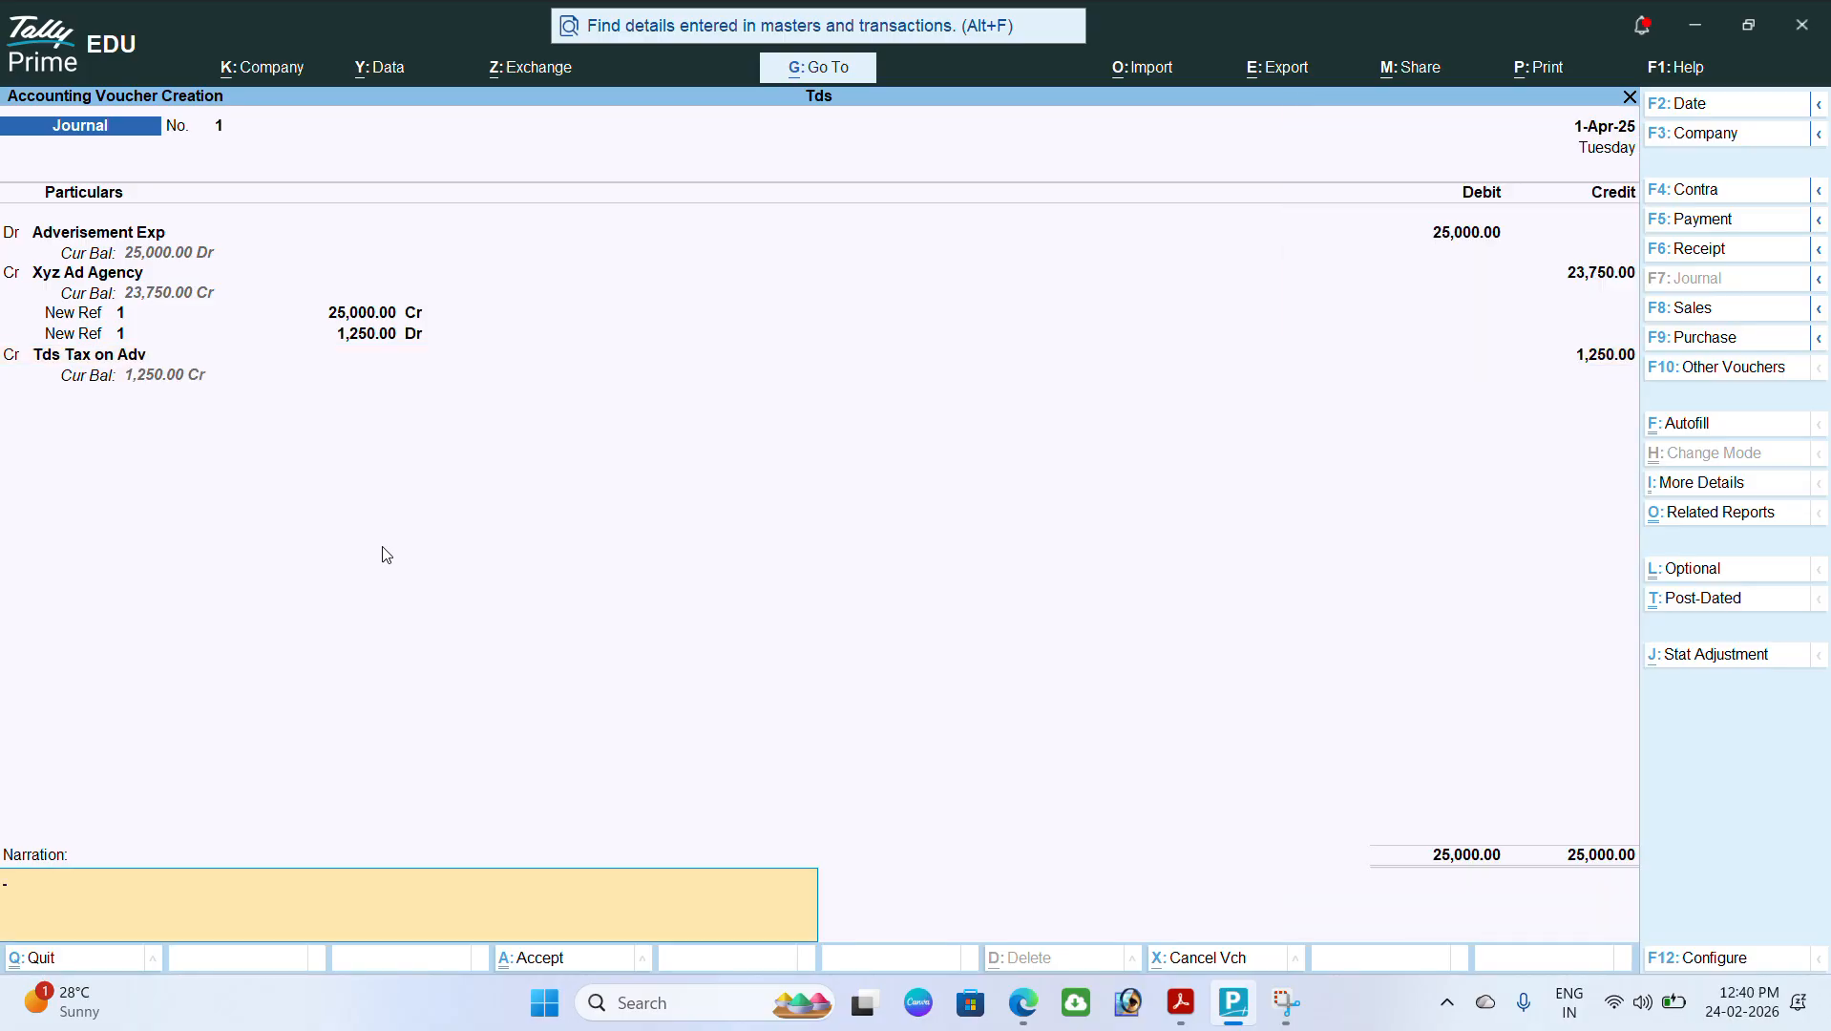
key("Return")
key("Return")
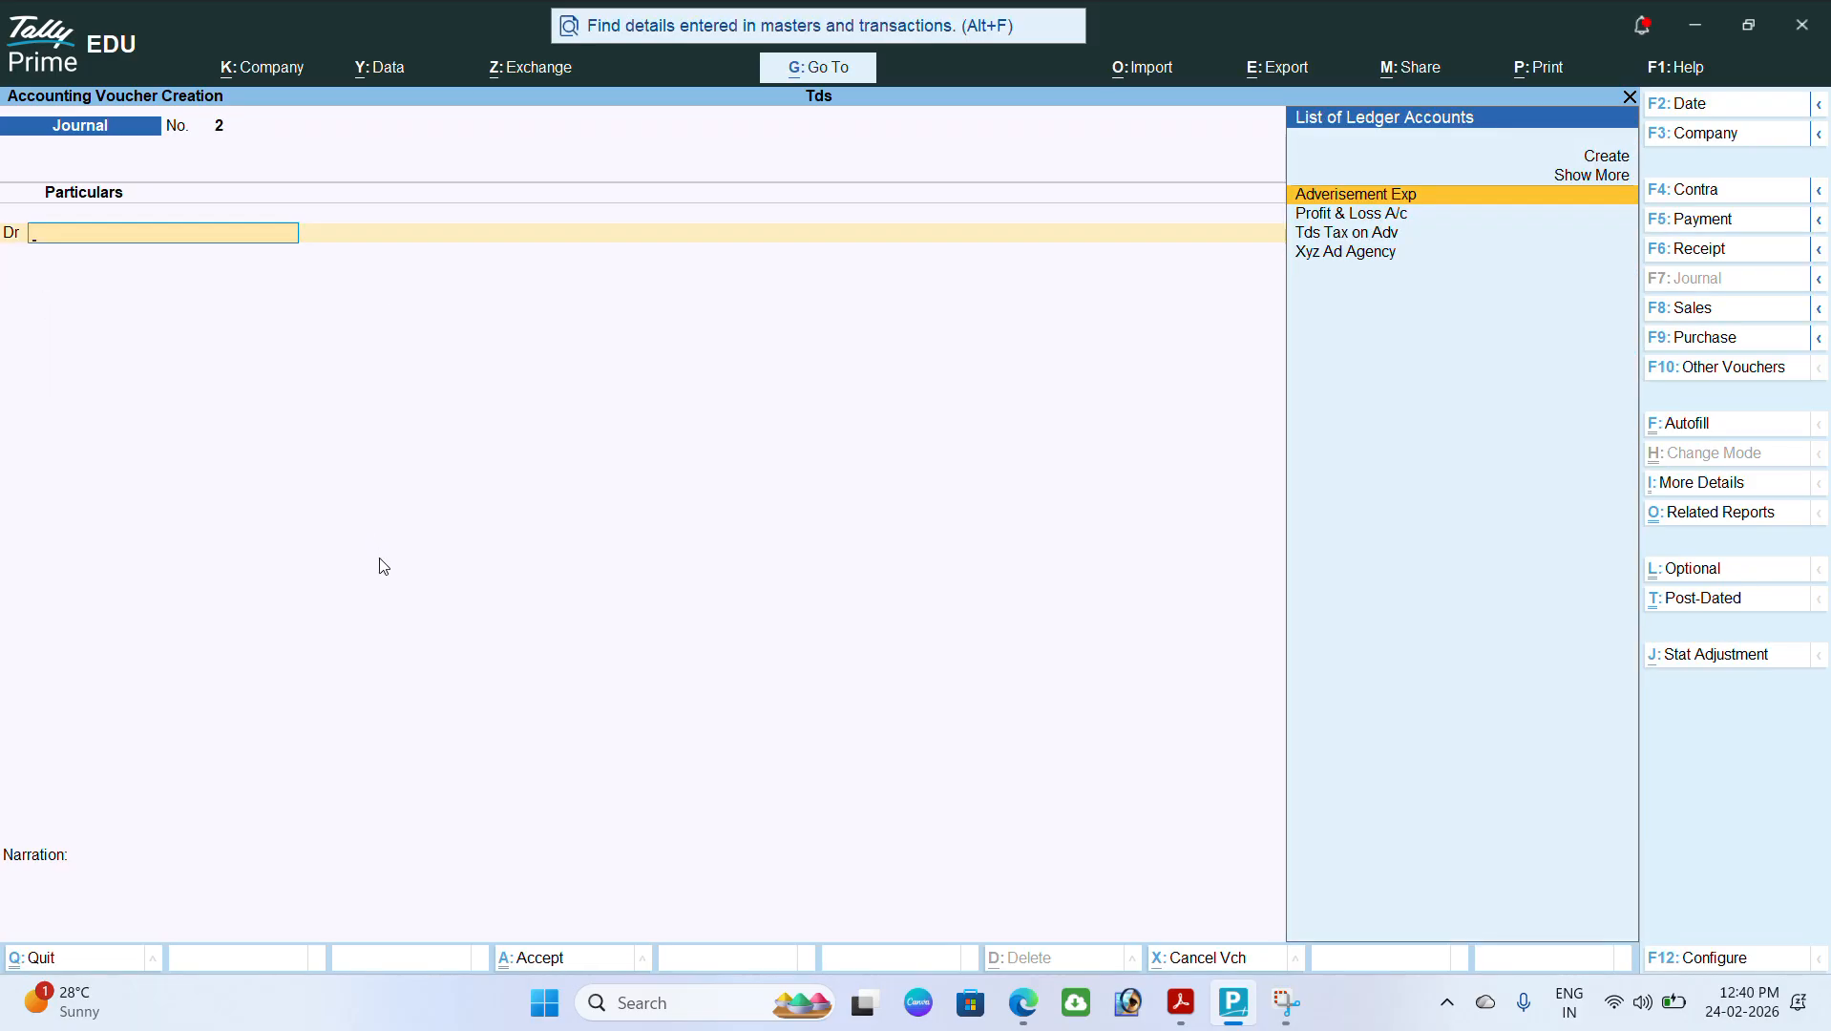
Step: Begin the next voucher with Xyz Ad Agency debited for 23,750
key("Down")
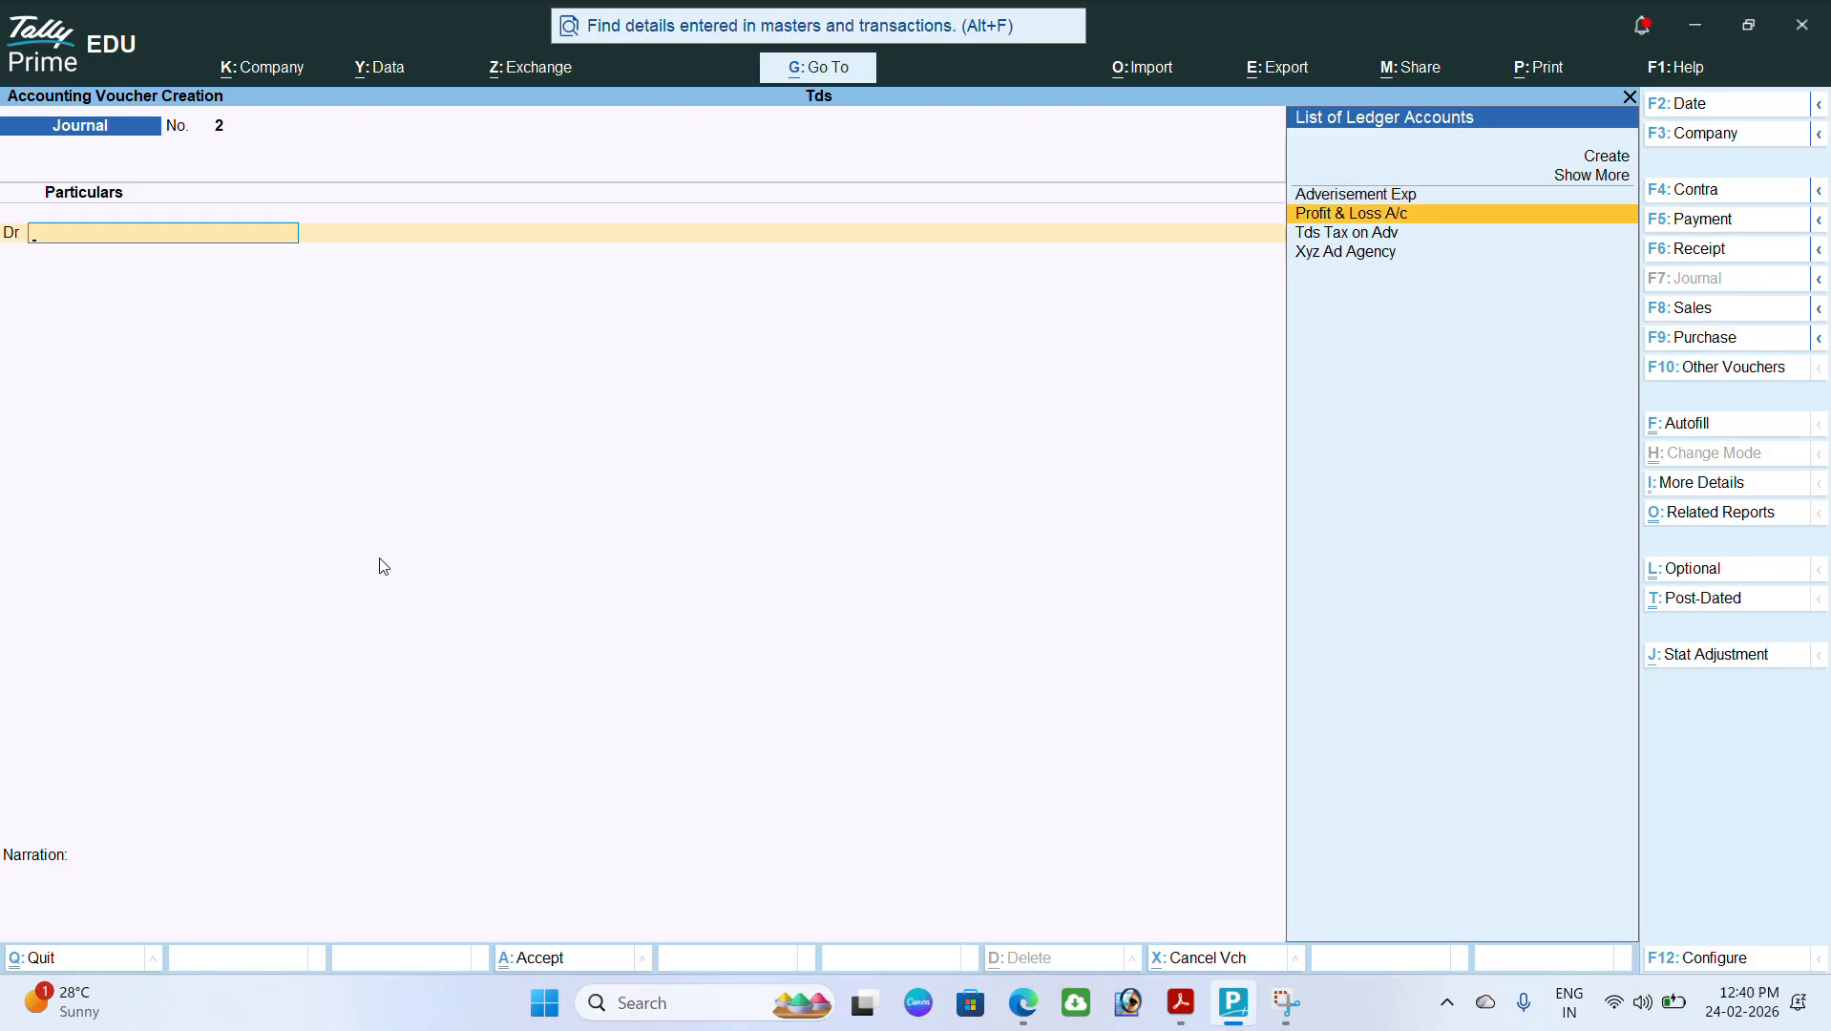
key("Up")
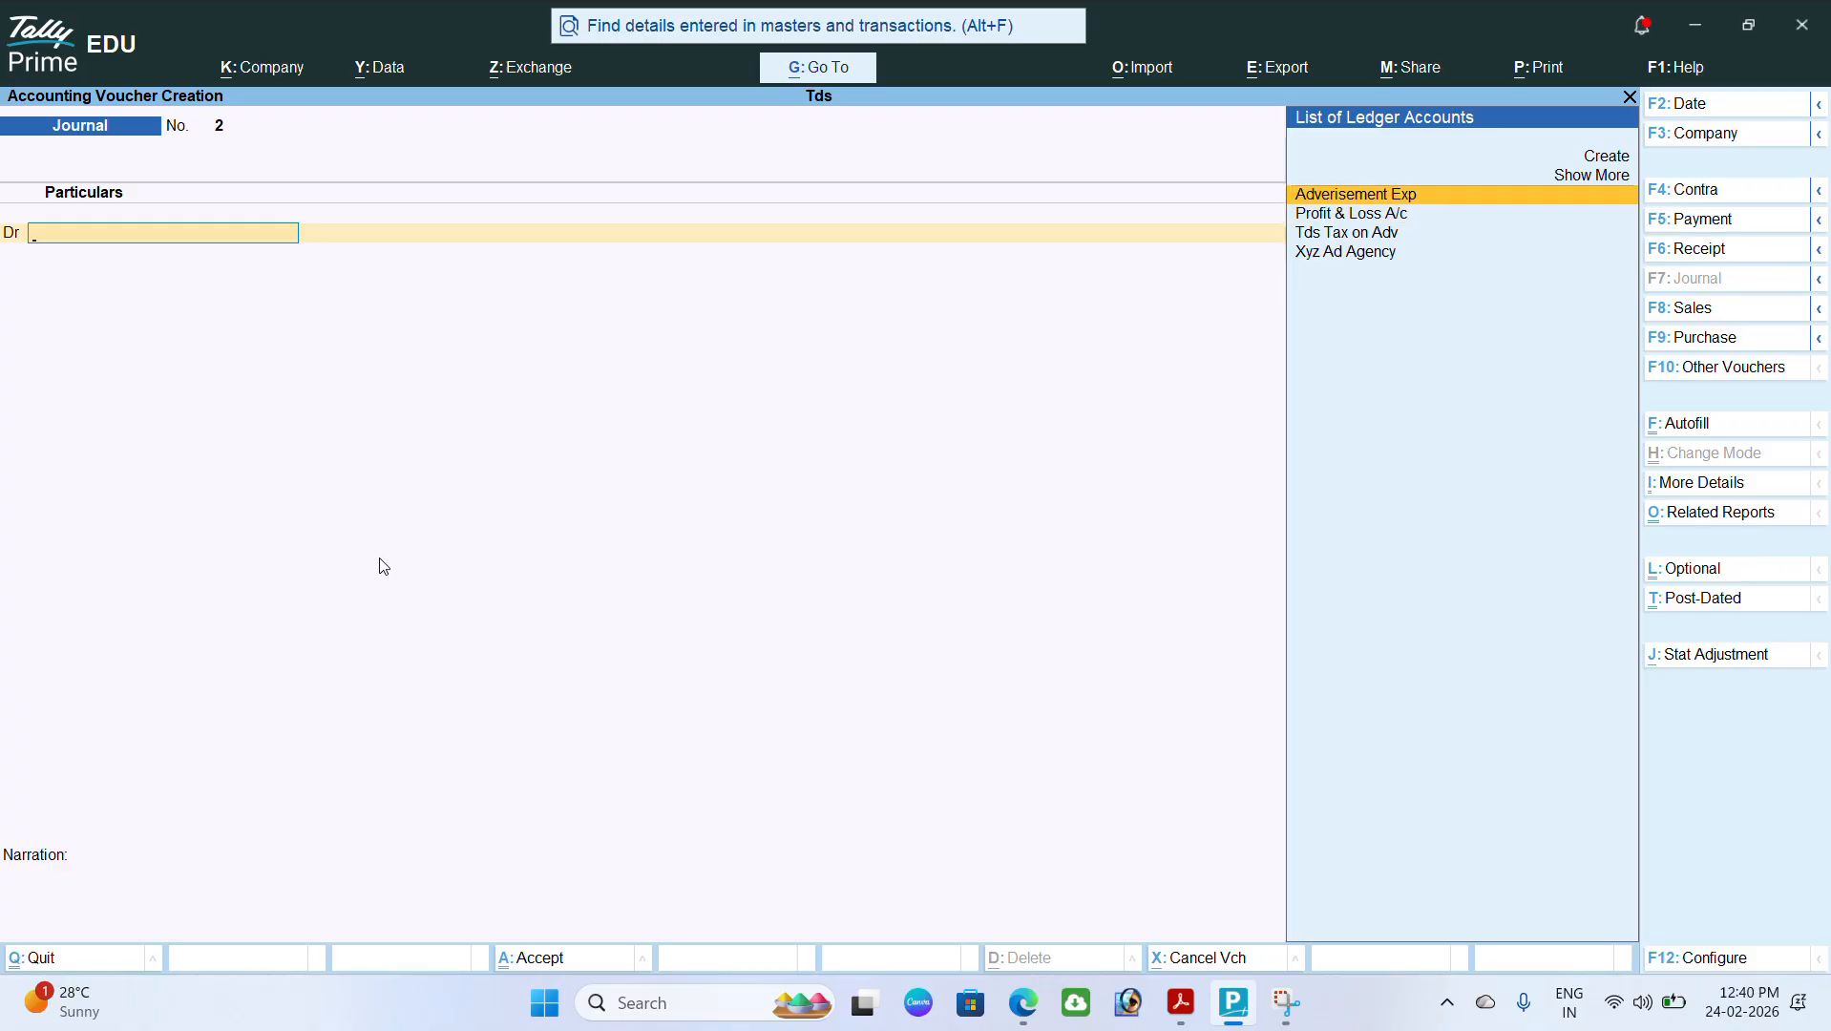
key("Down")
key("Down")
key("Down")
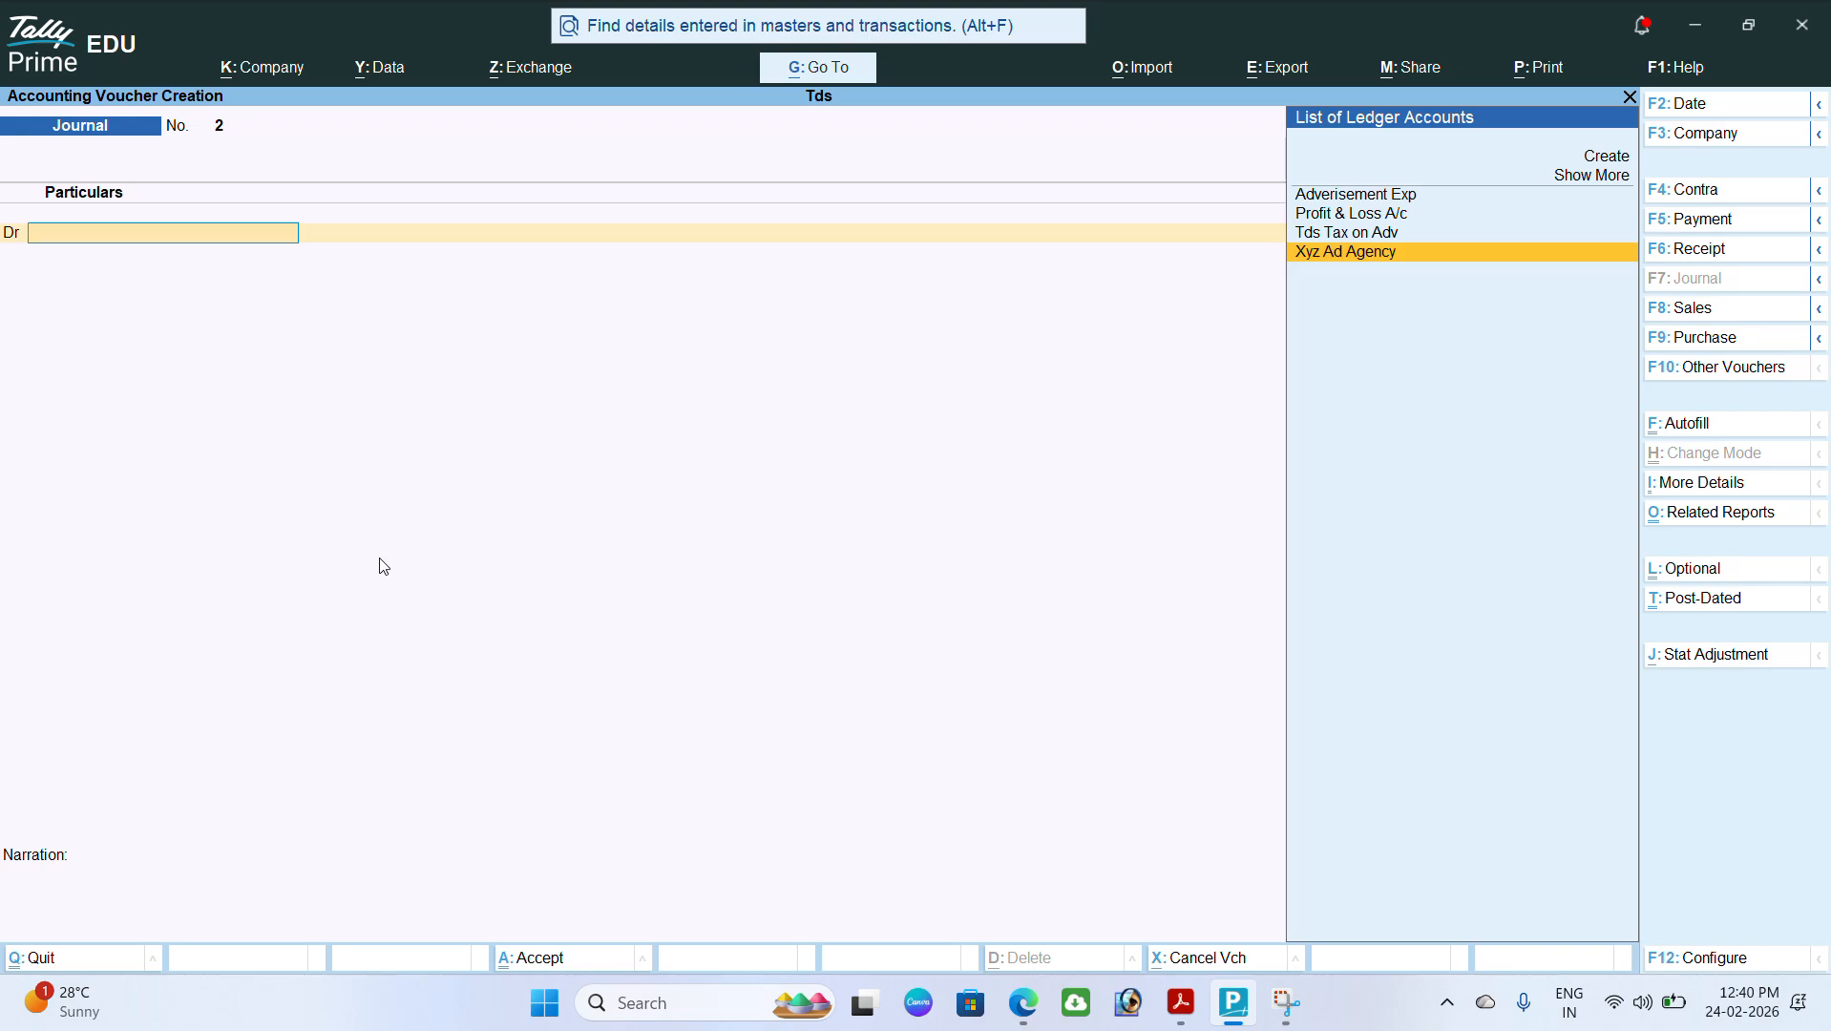
key("Return")
type("2375")
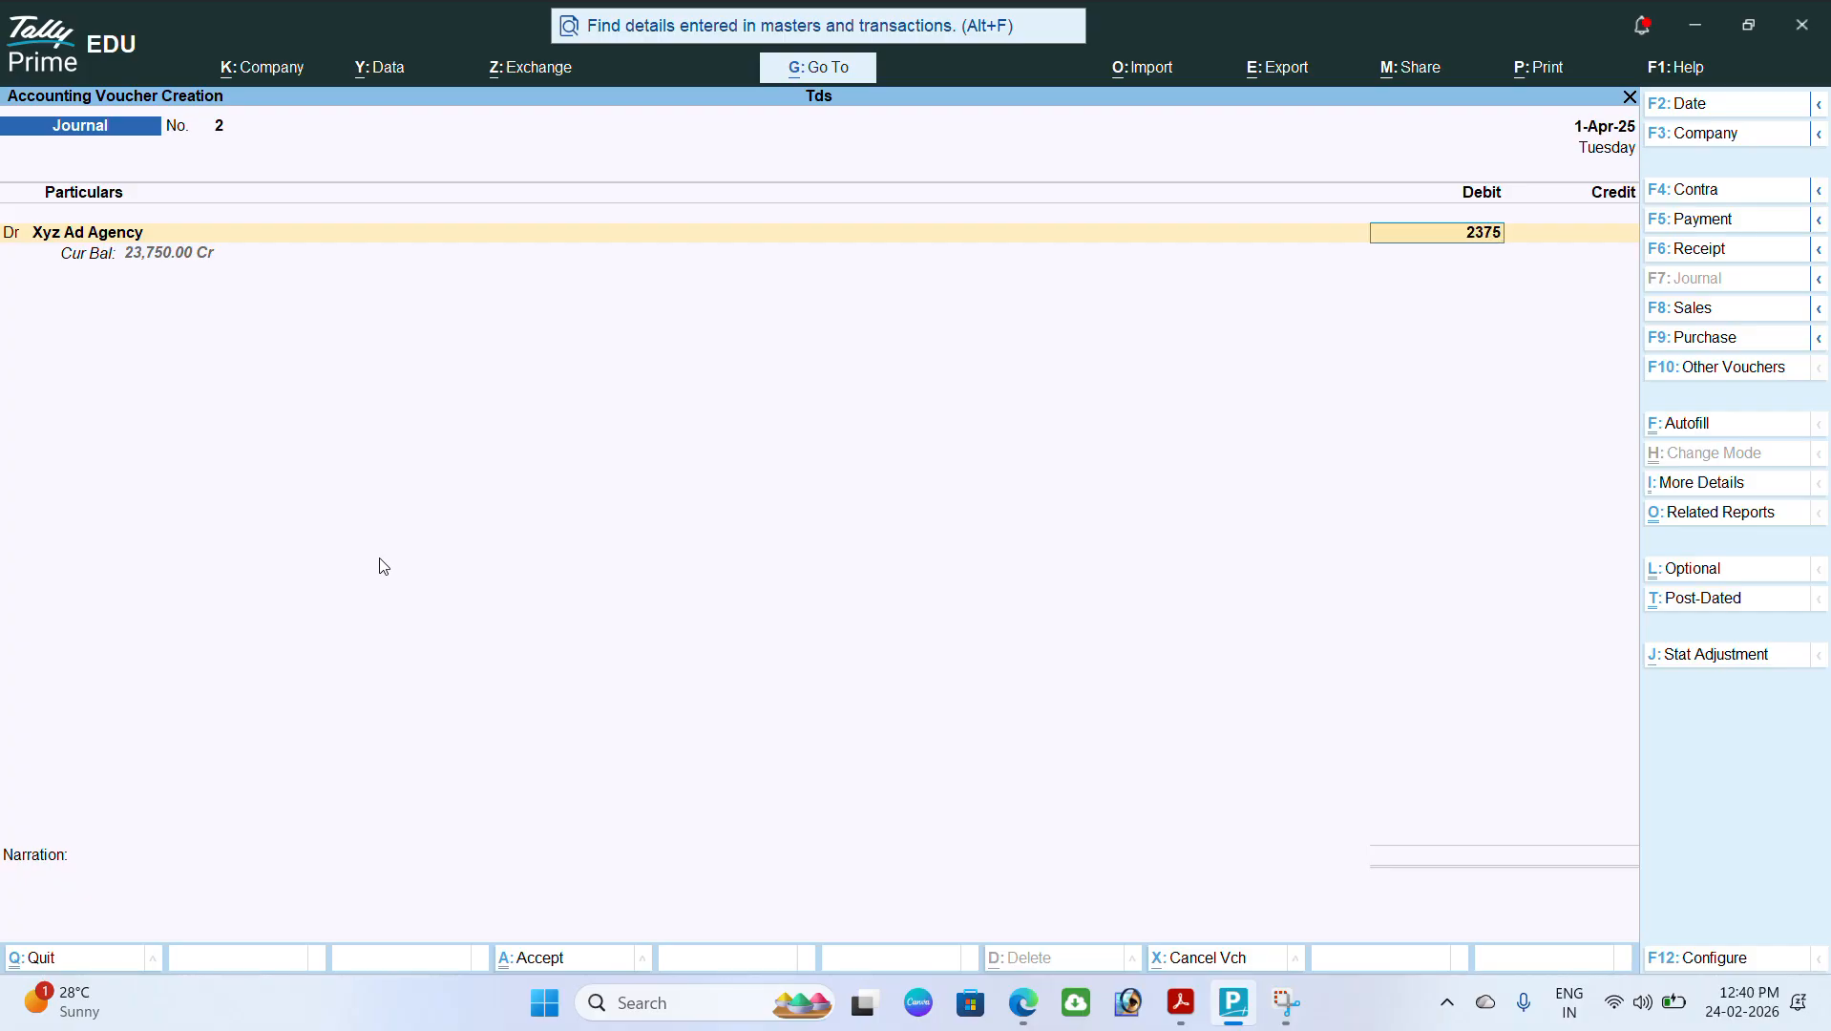
type("0")
Step: Change the voucher type to Payment and set its mode to Double Entry
key("F5")
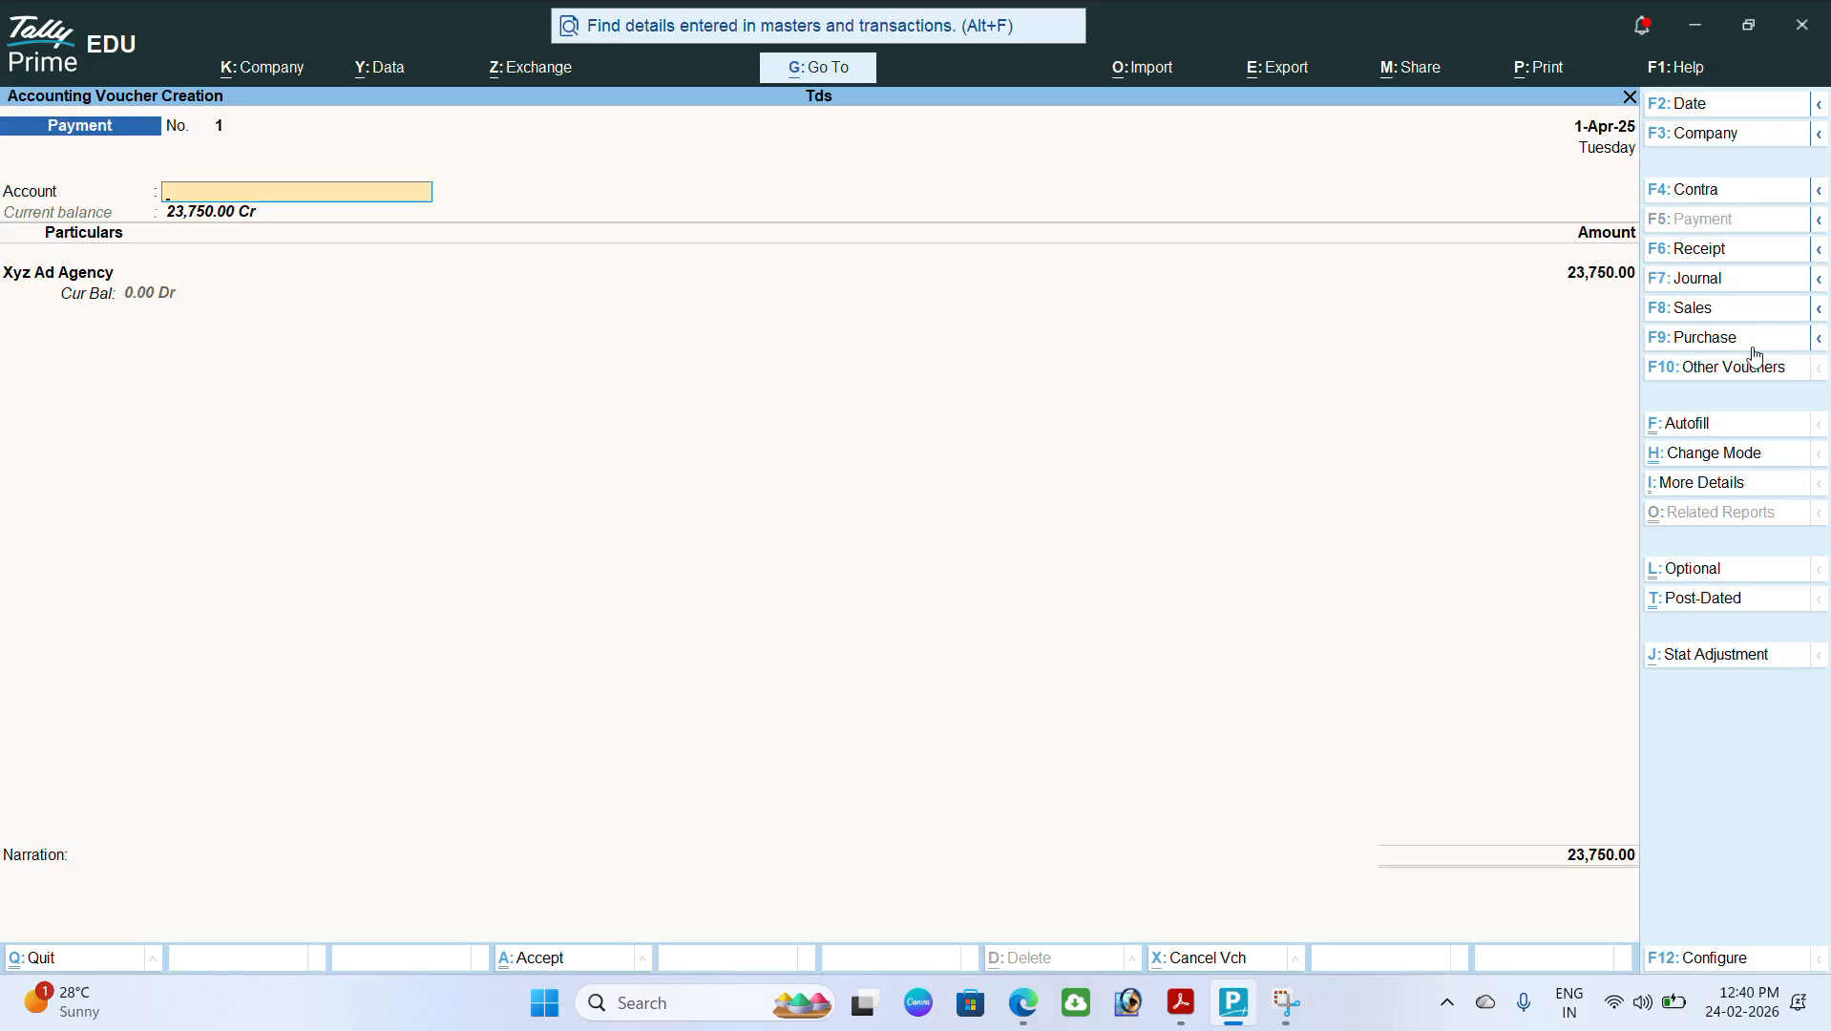
left_click(1709, 456)
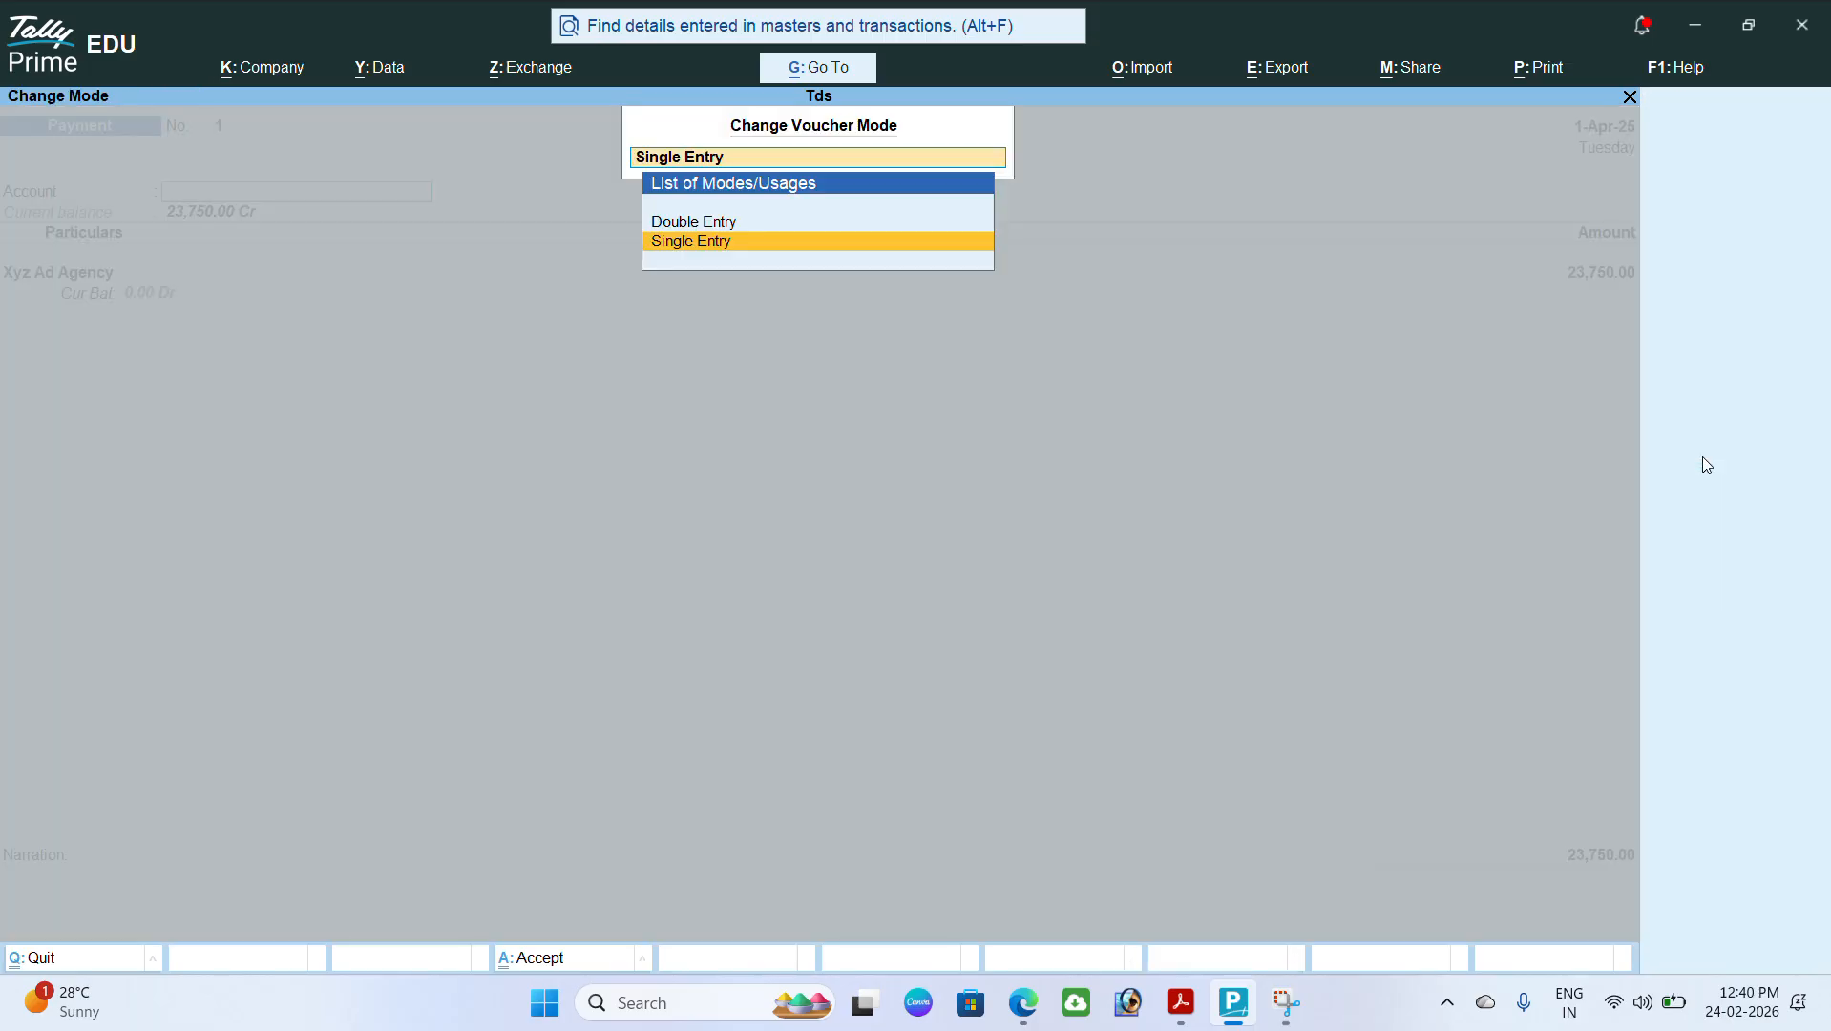
left_click(669, 224)
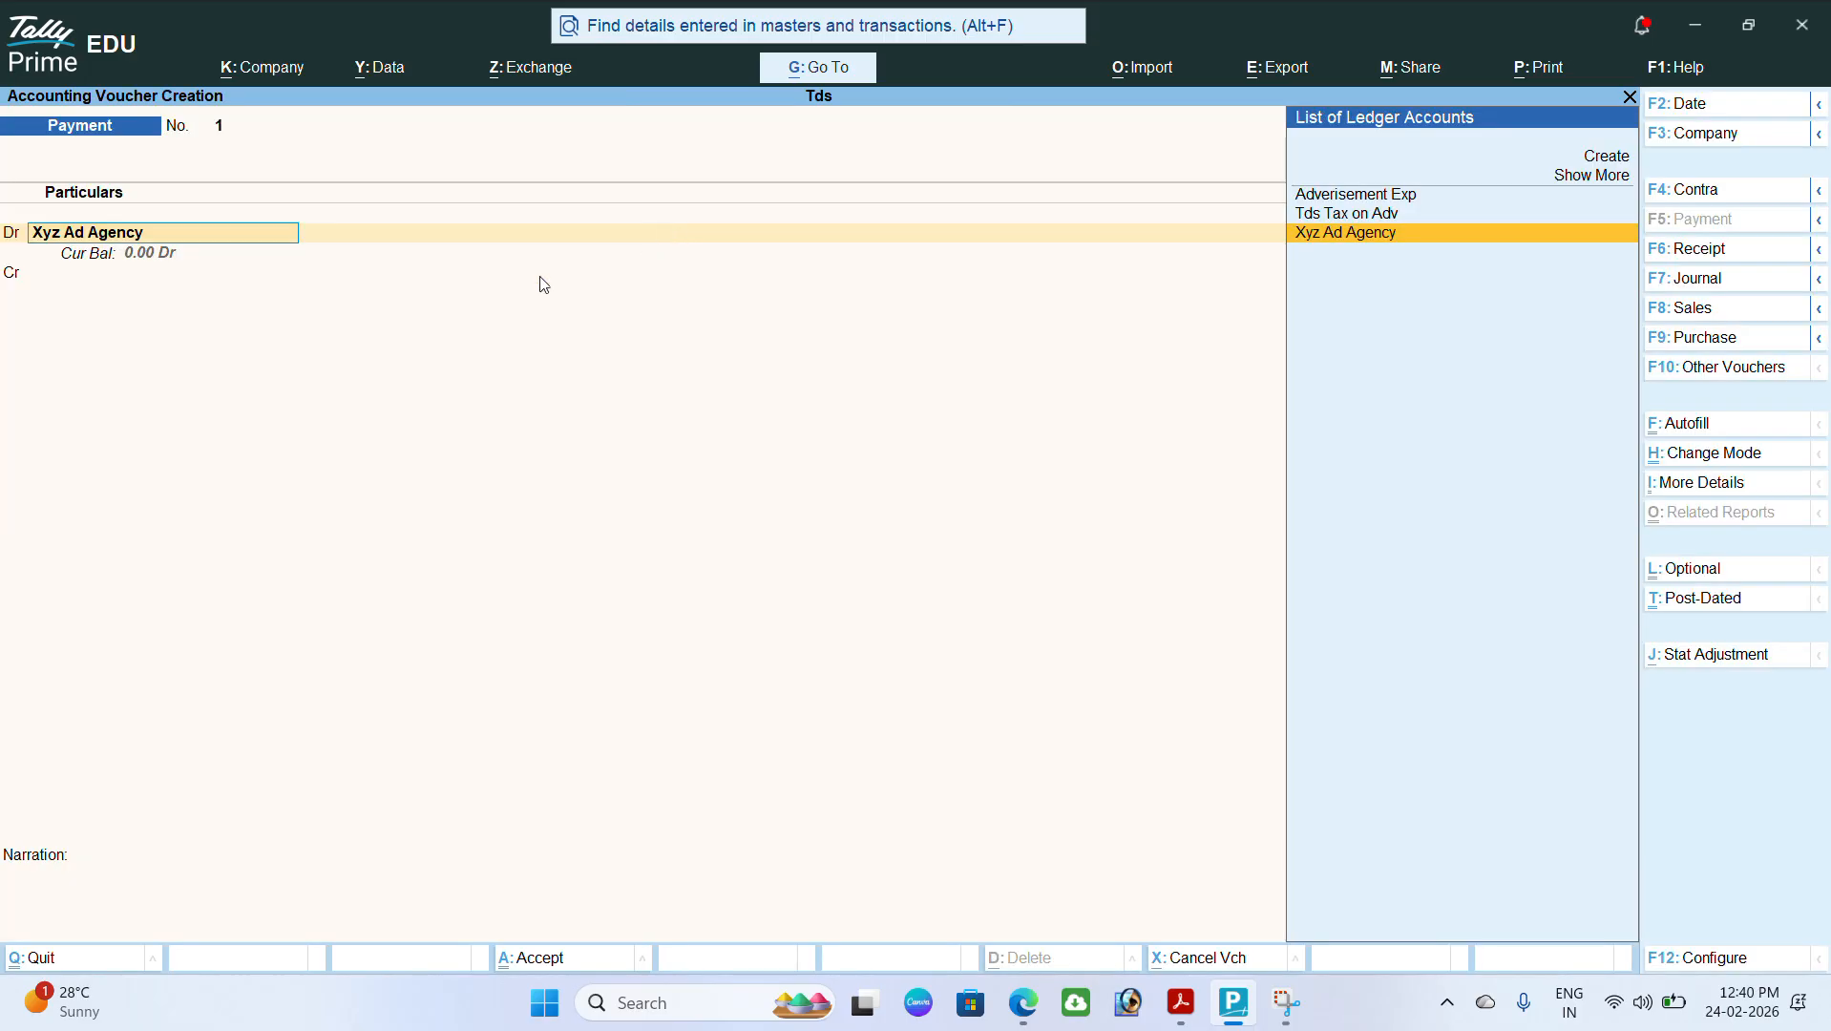
Step: Keep the 23,750 debit to Xyz Ad Agency and allocate it as Agst Ref to pending bill 1
key("Return")
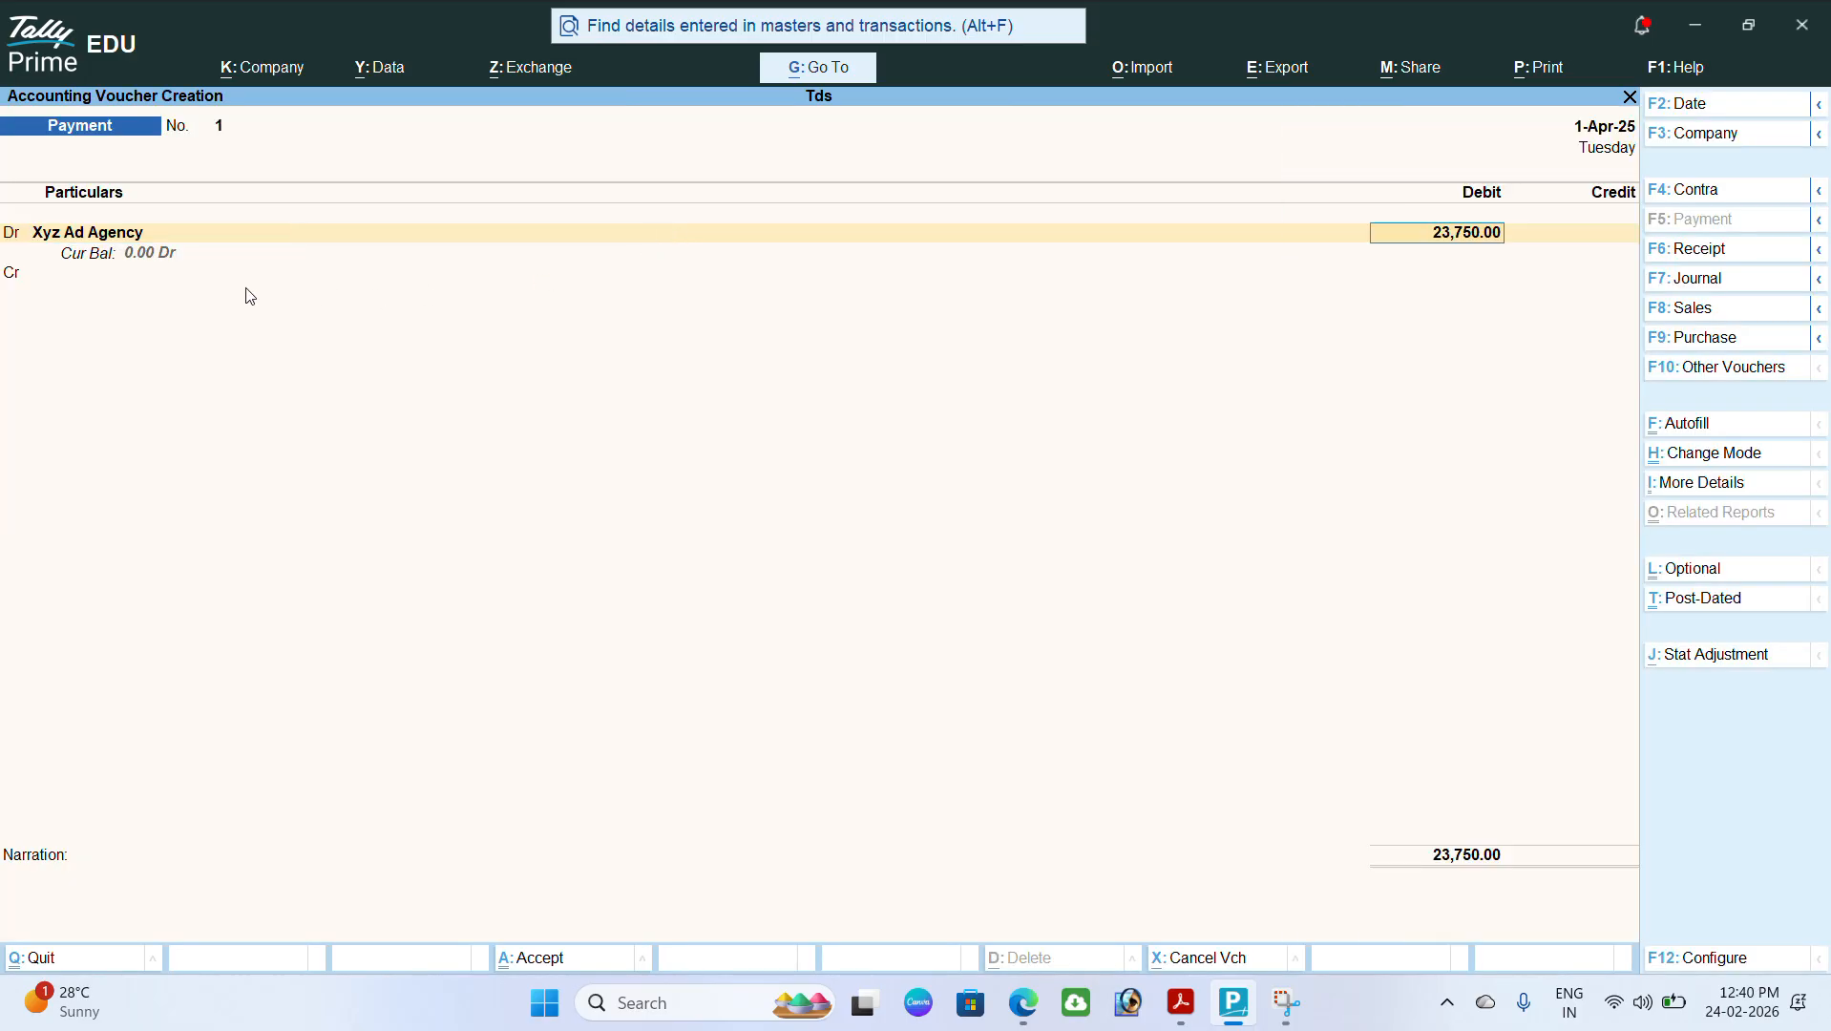
key("Return")
key("Return")
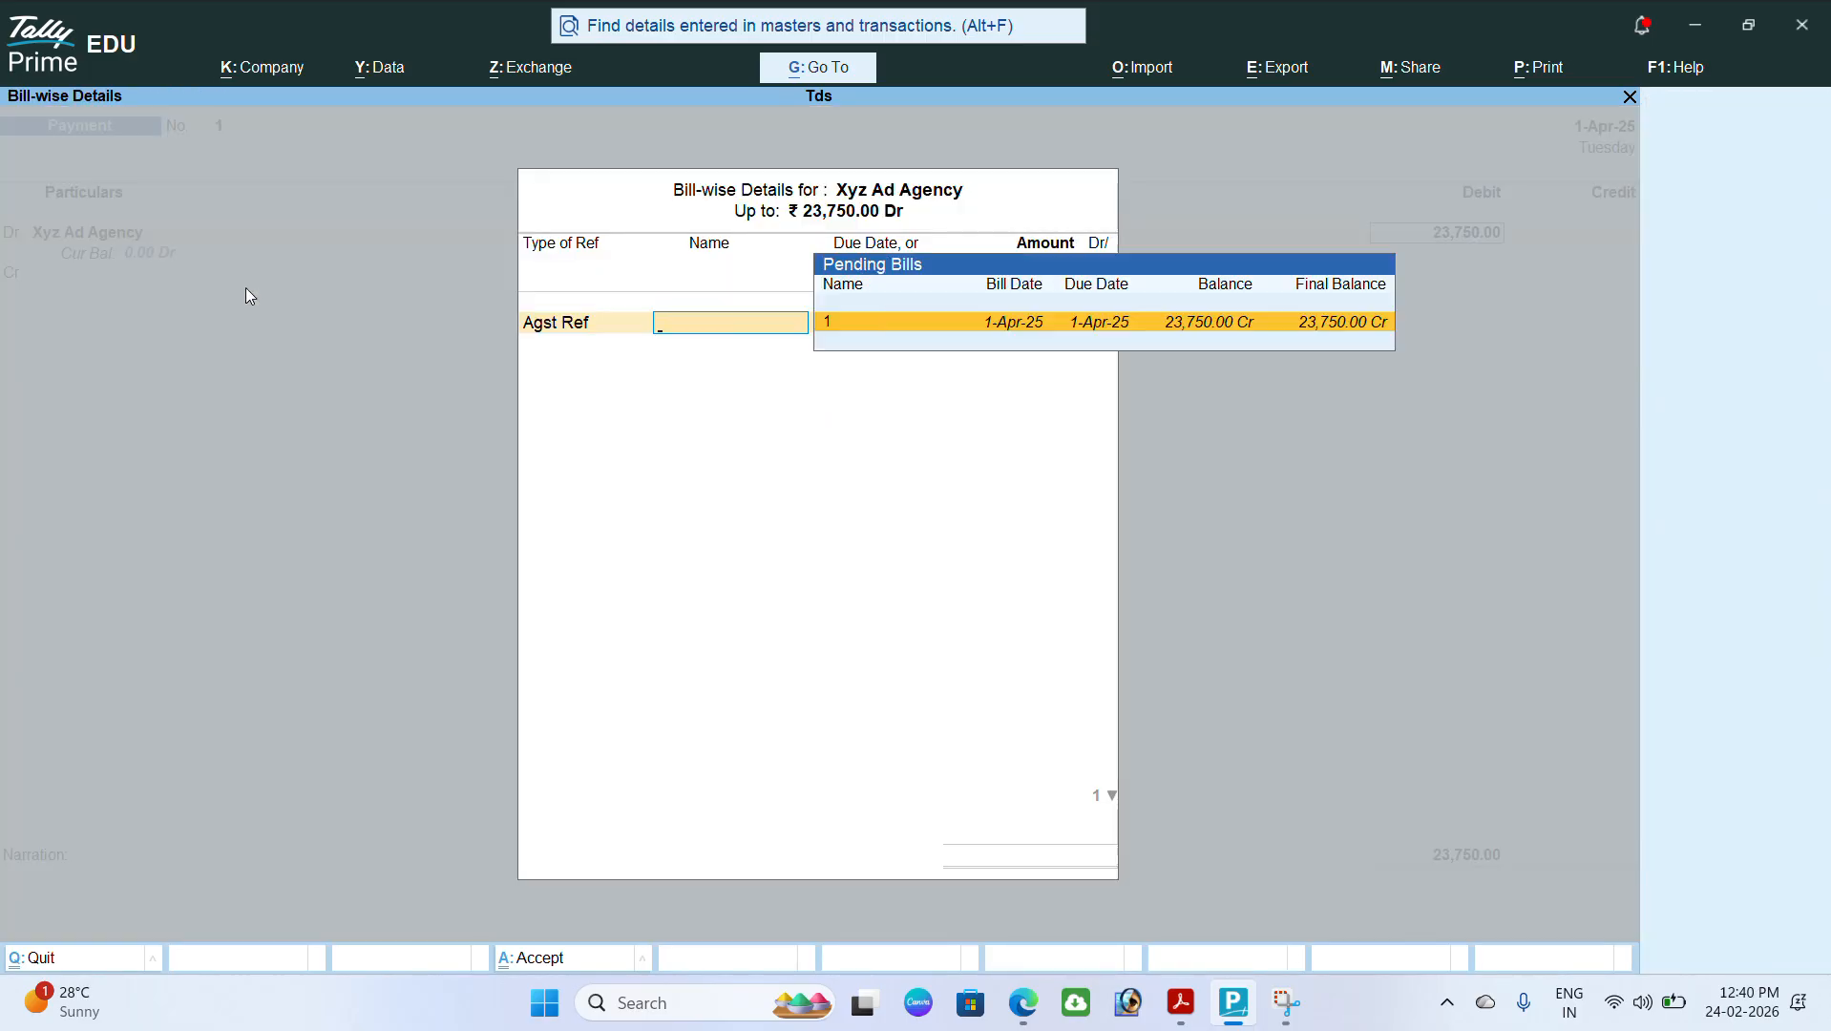
key("Return")
key("Return")
key("Return")
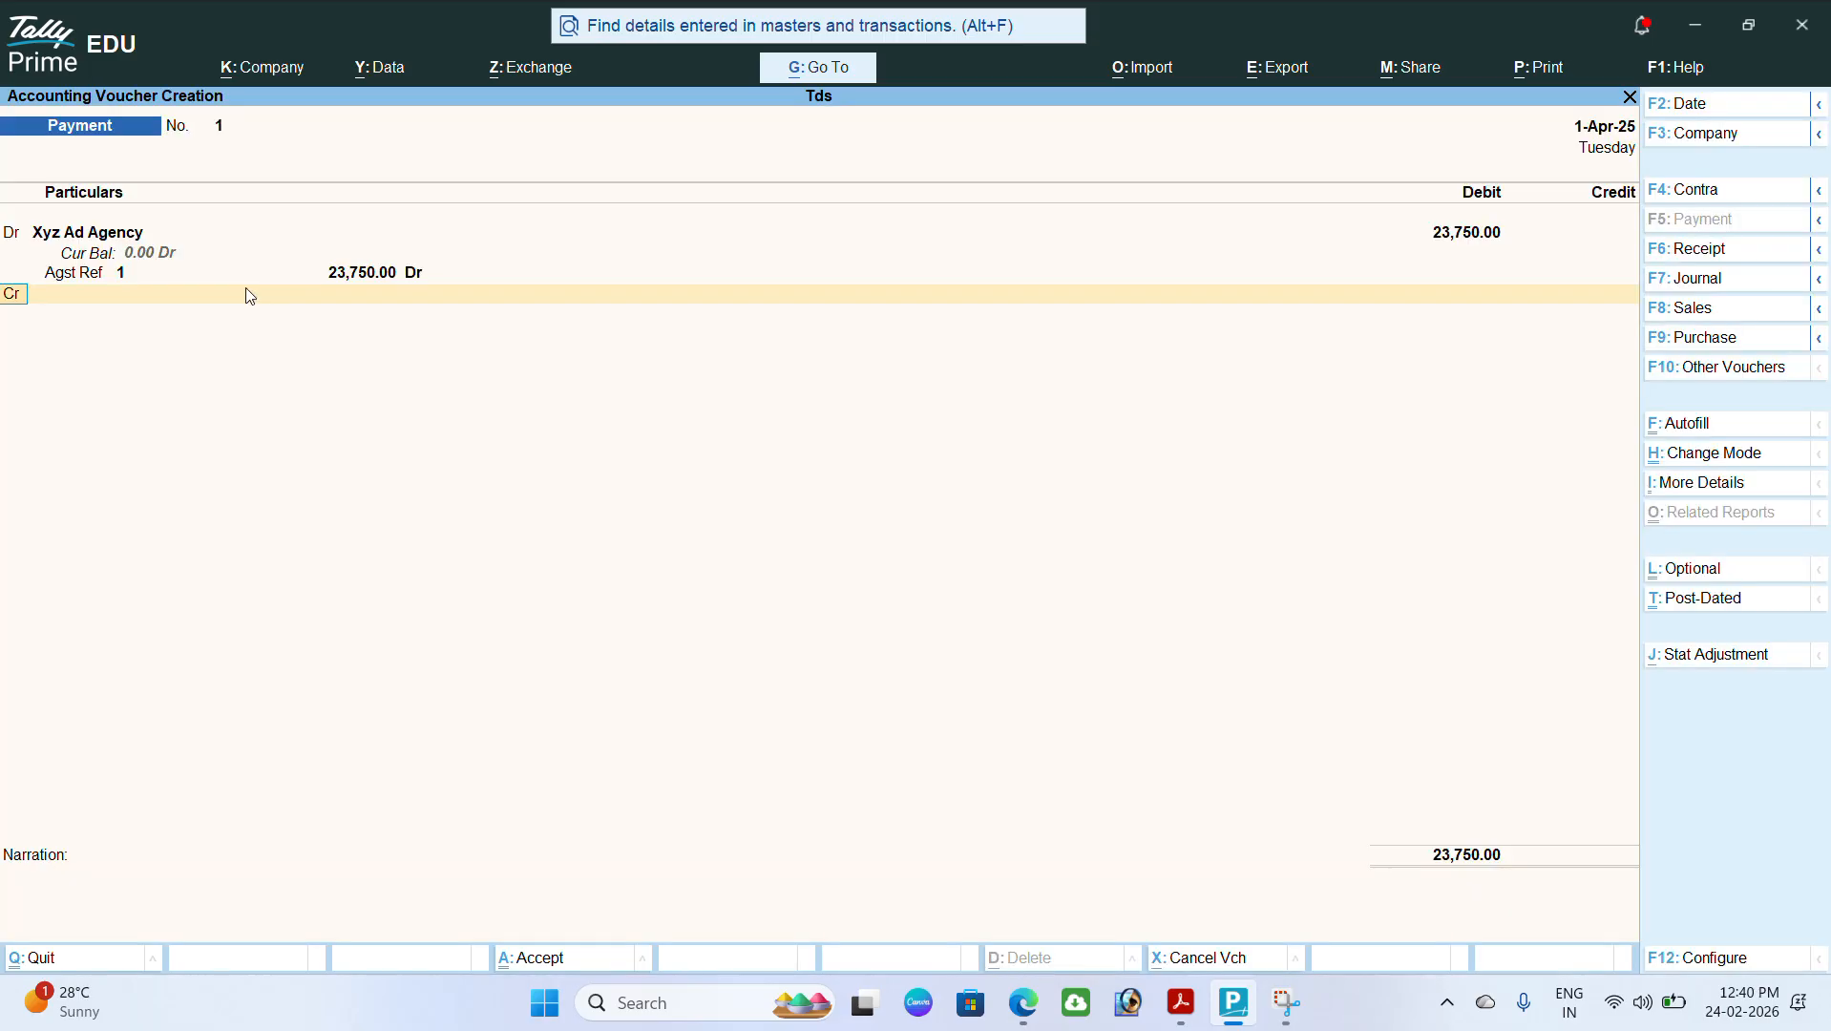
Step: Credit Cash with 23,750 and save the payment voucher without a narration
key("Down")
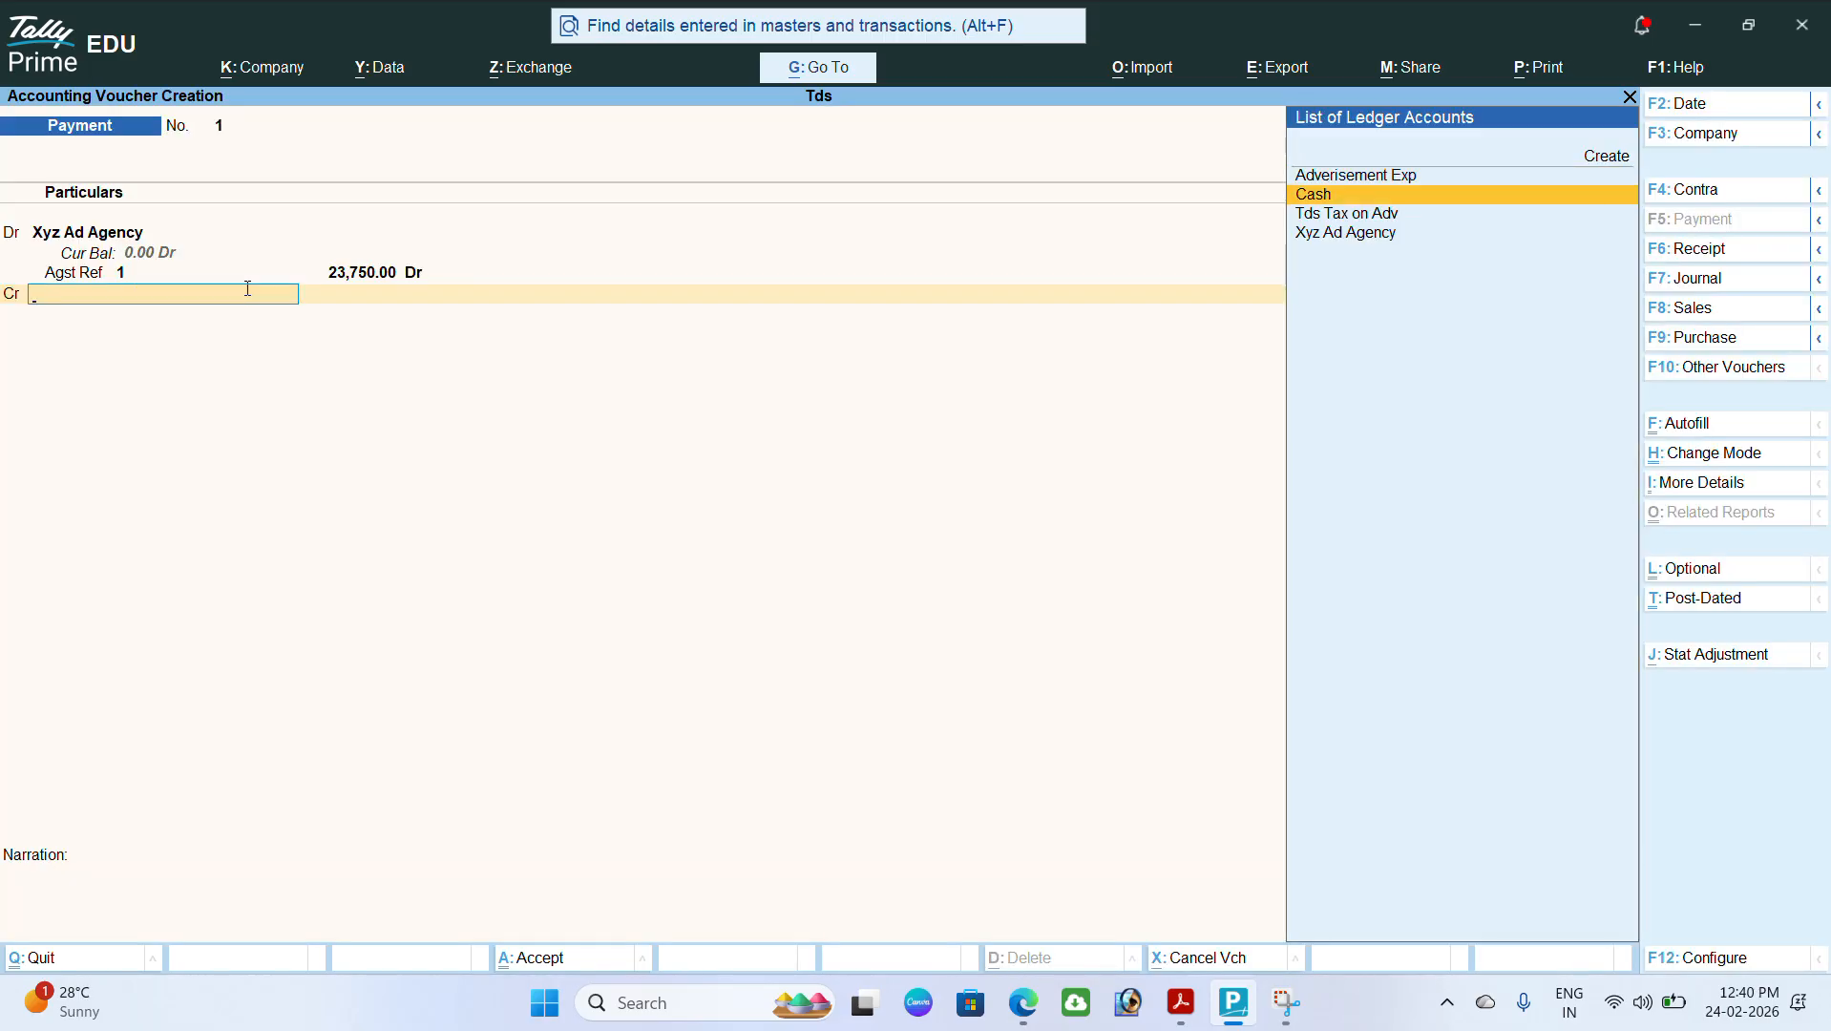
key("Return")
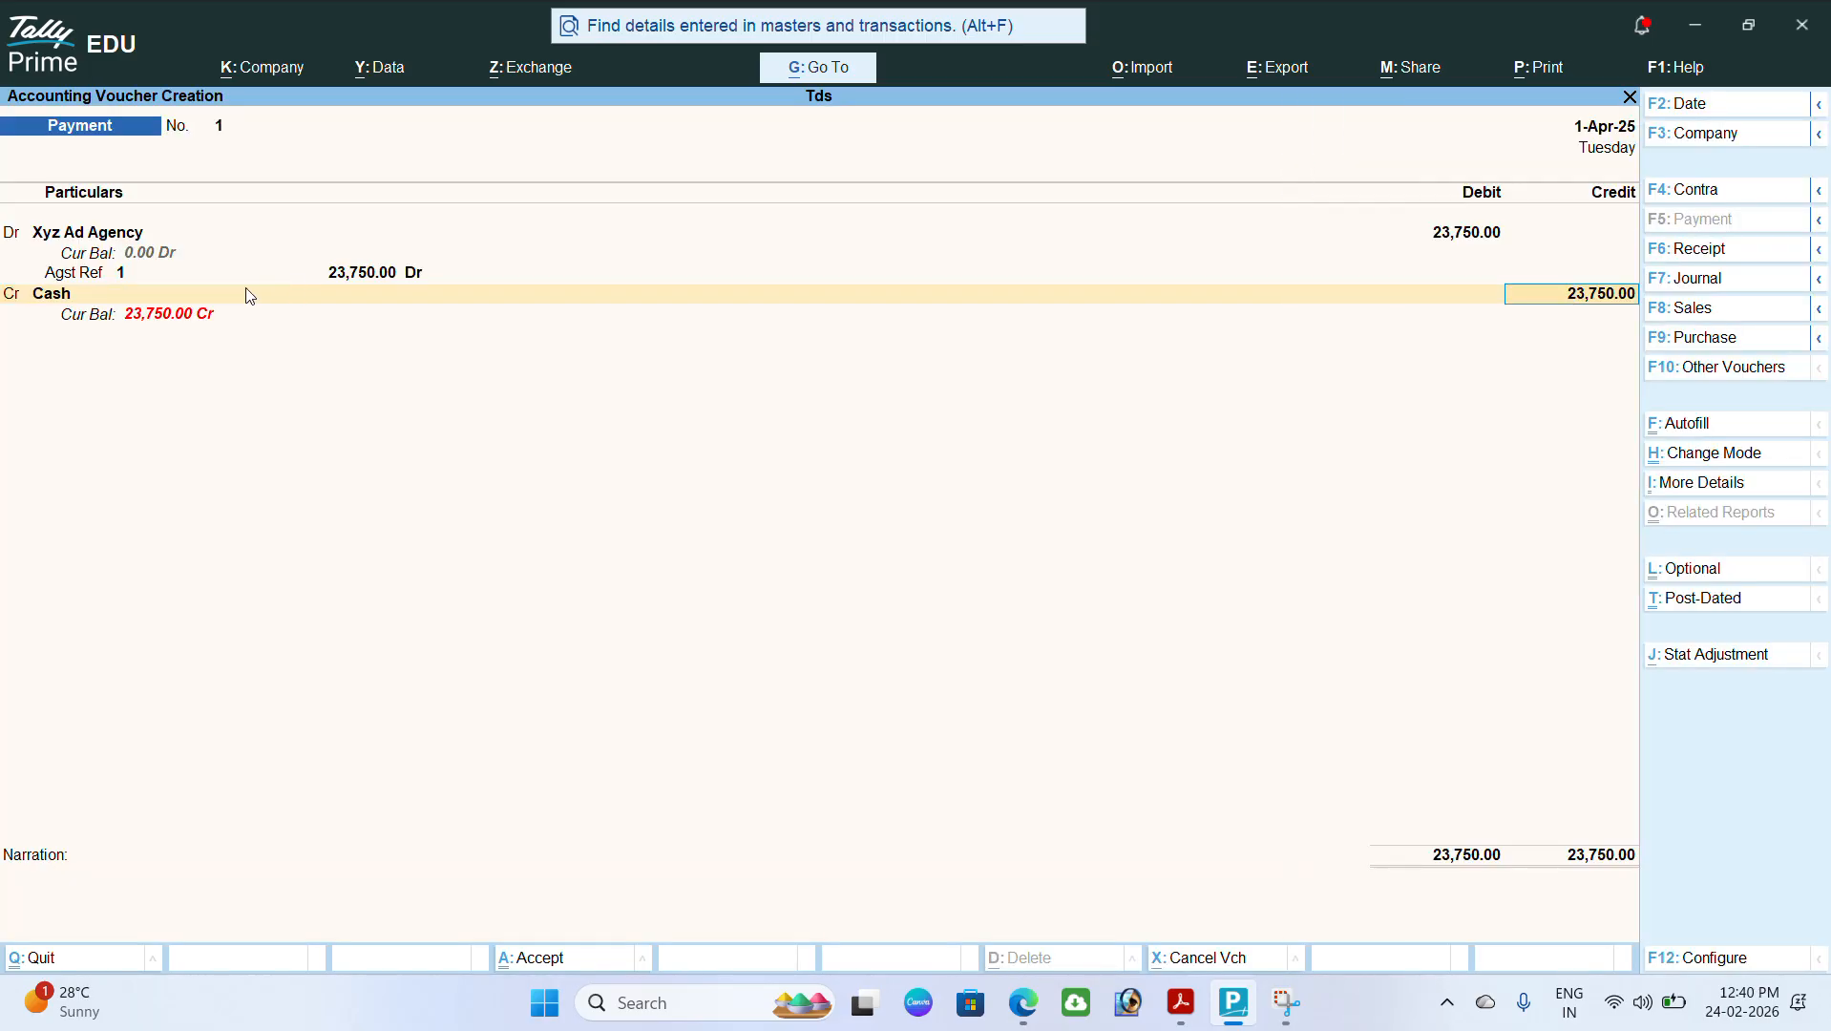
key("Return")
key("Return")
key("Return")
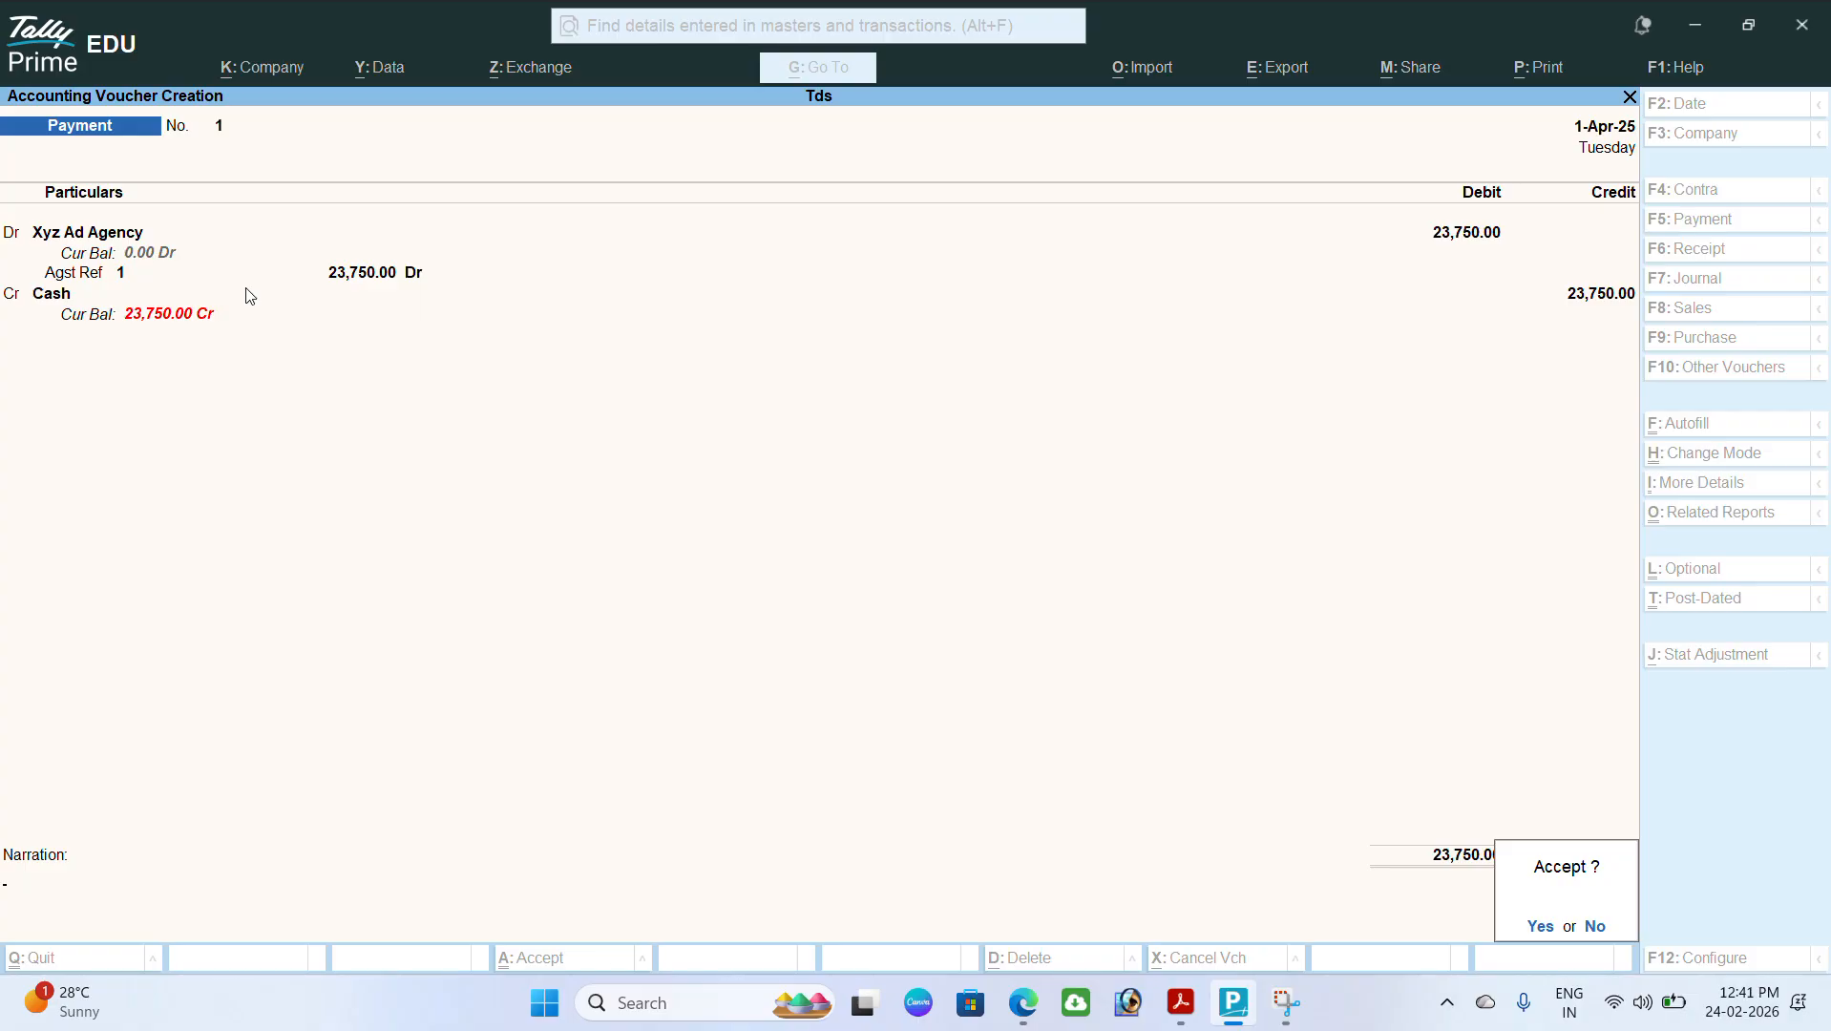
key("Return")
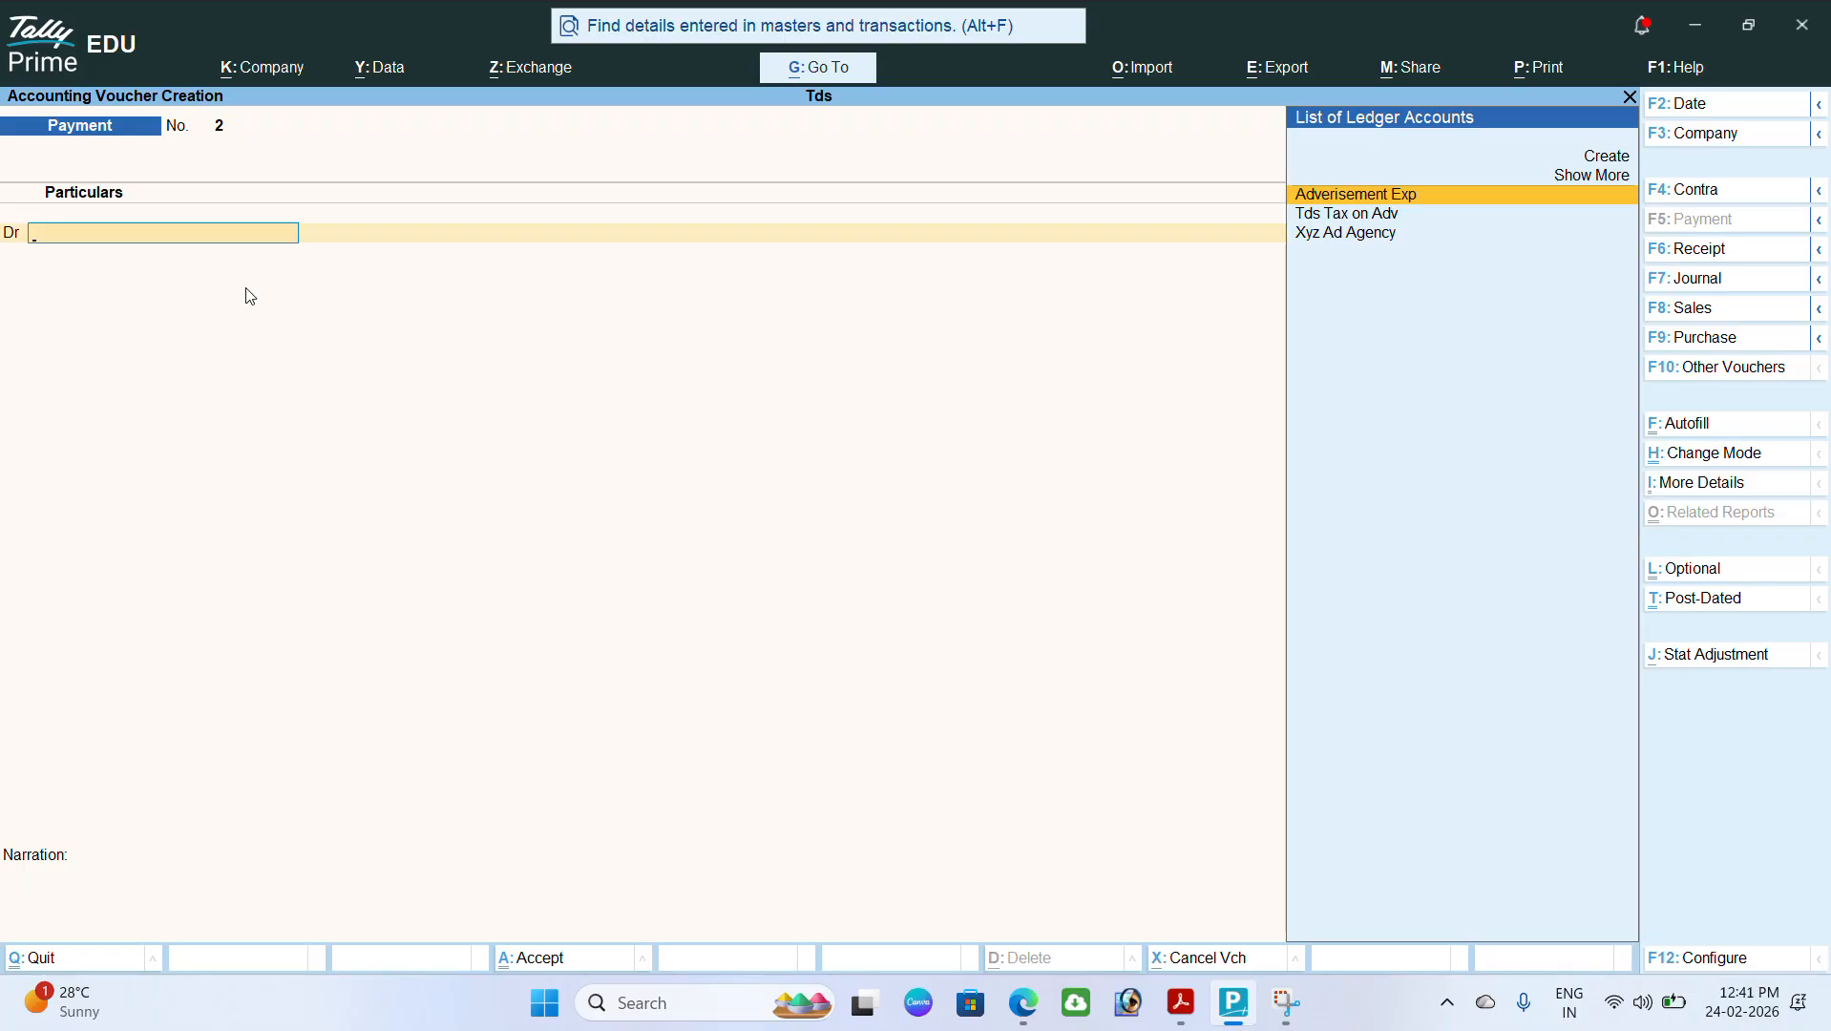
Step: Debit Tds Tax on Adv in the next payment voucher, allocating 1,250 as Agst Ref to Jrnl / 1 / 1
key("Down")
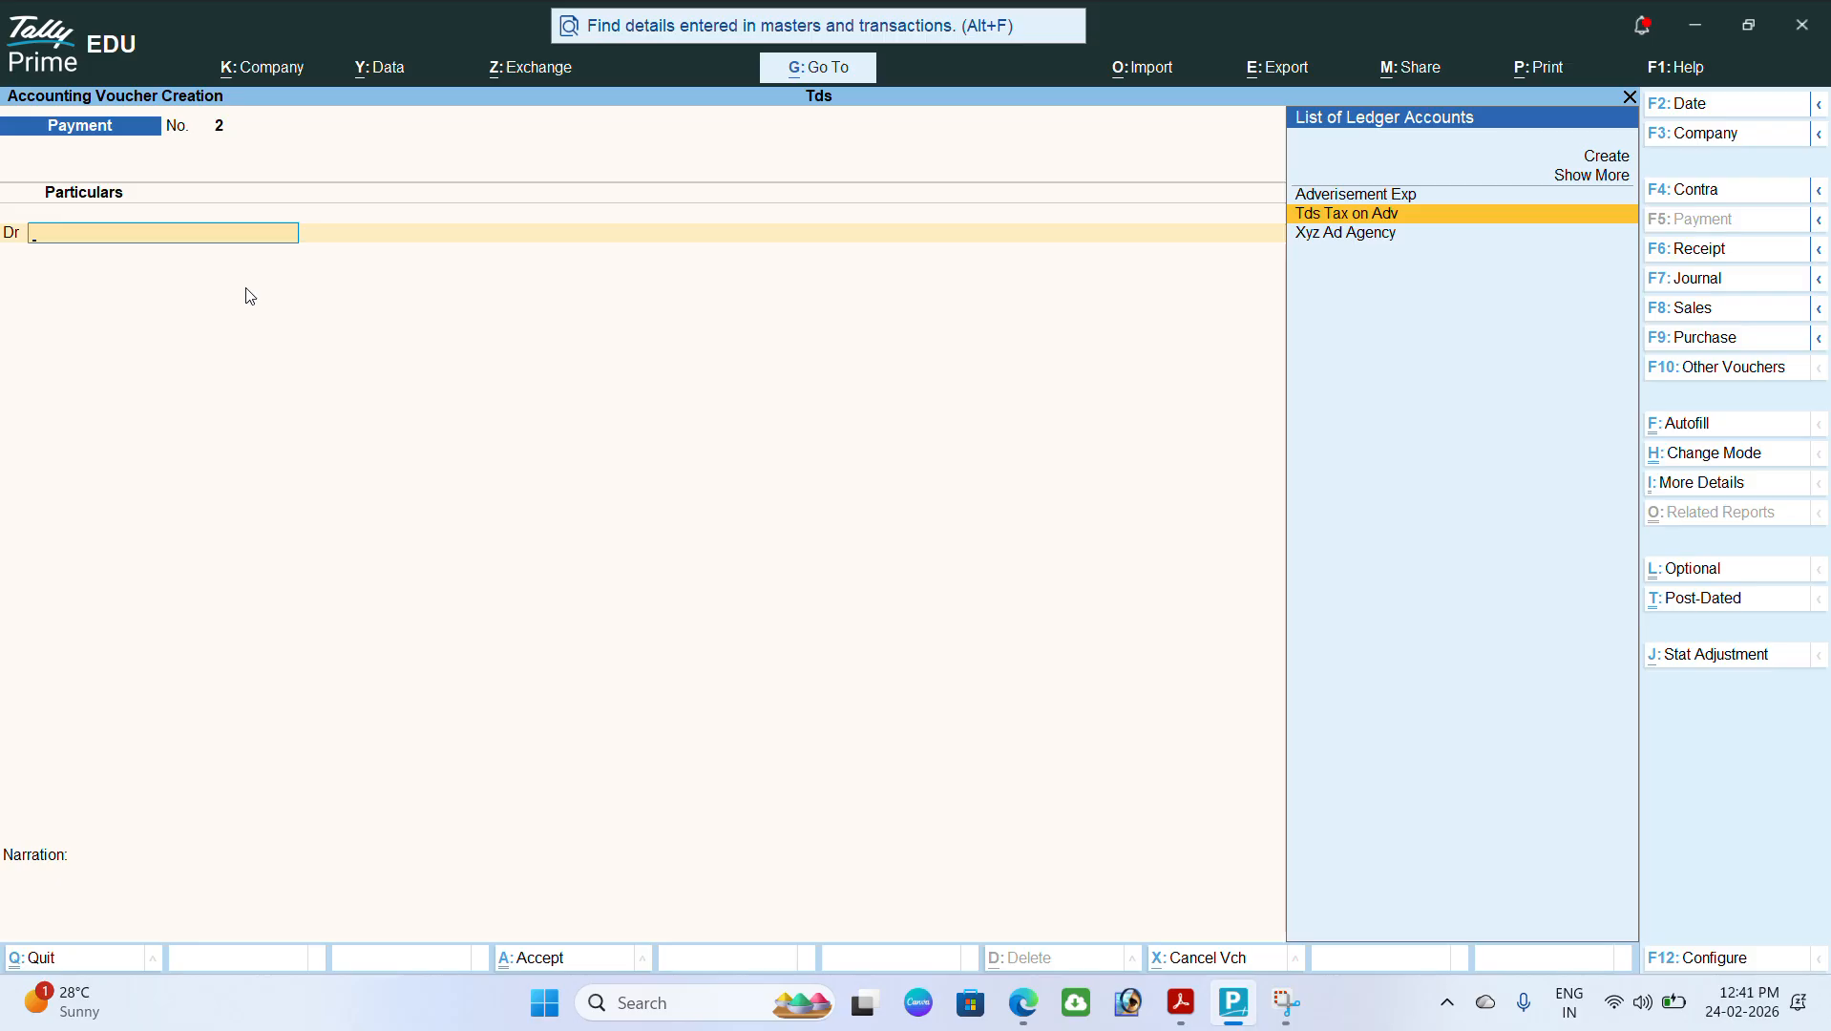
key("Return")
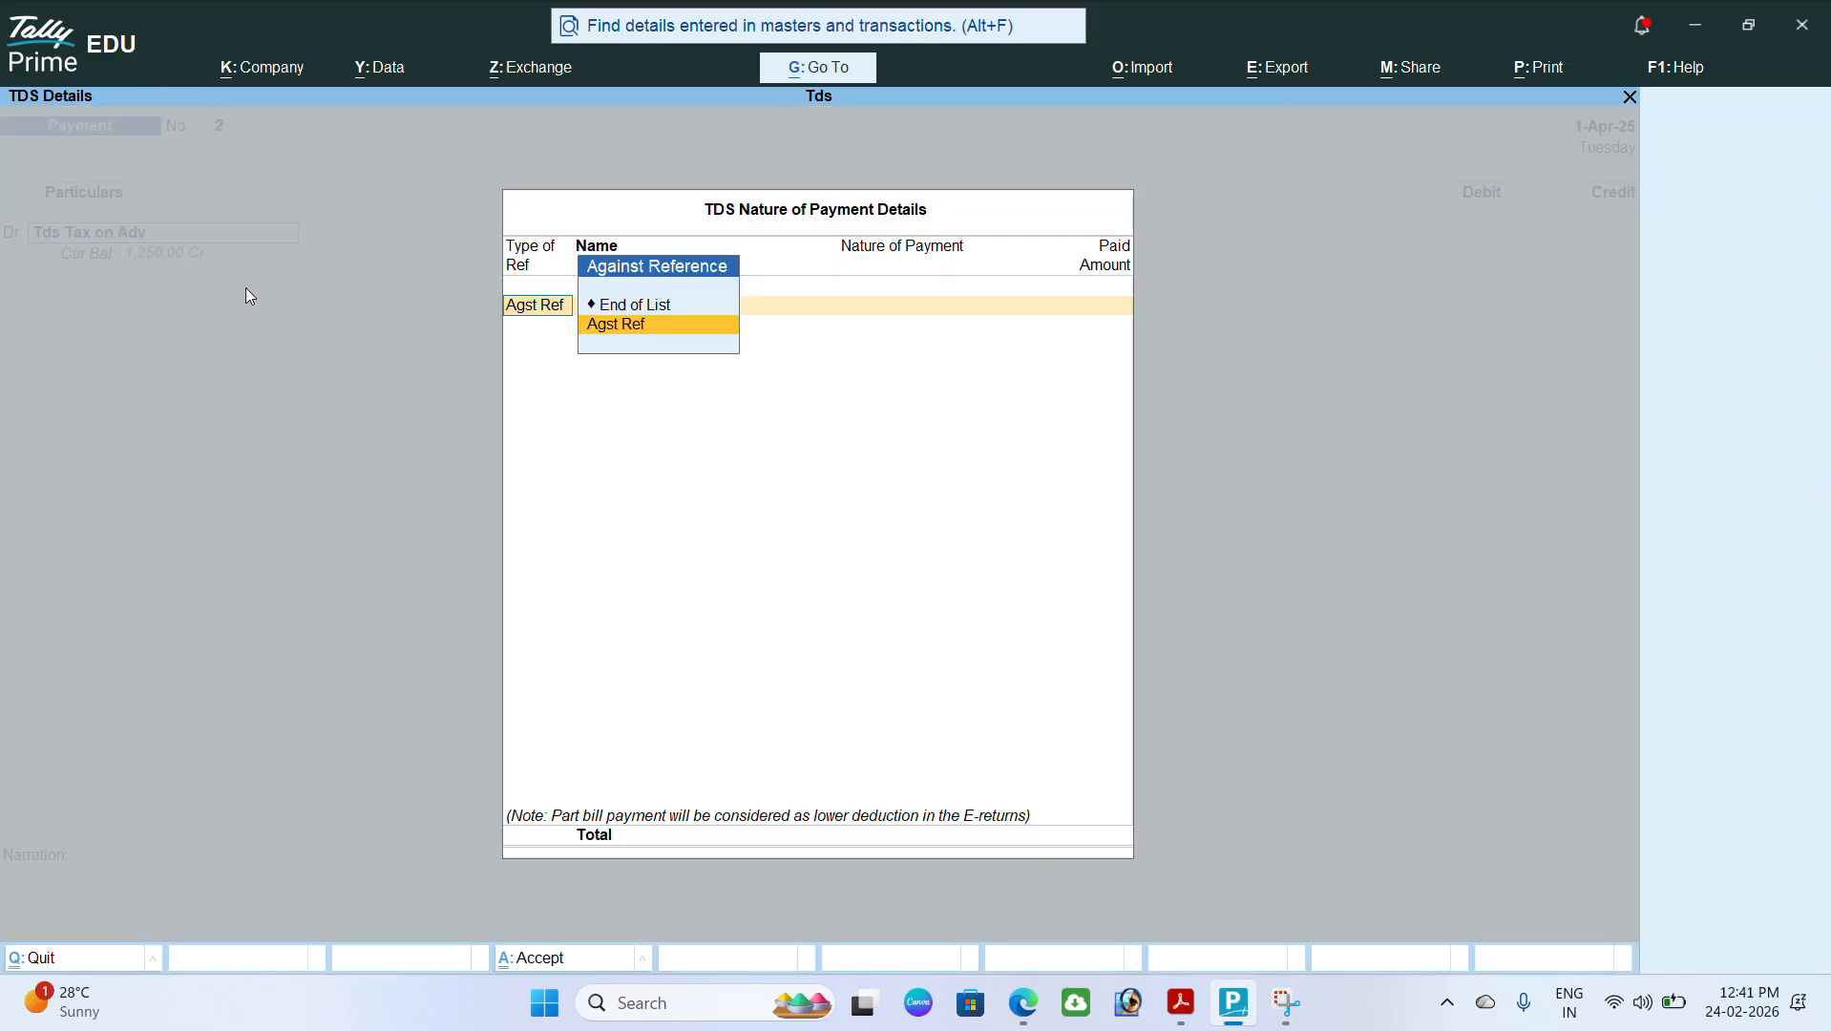
key("Return")
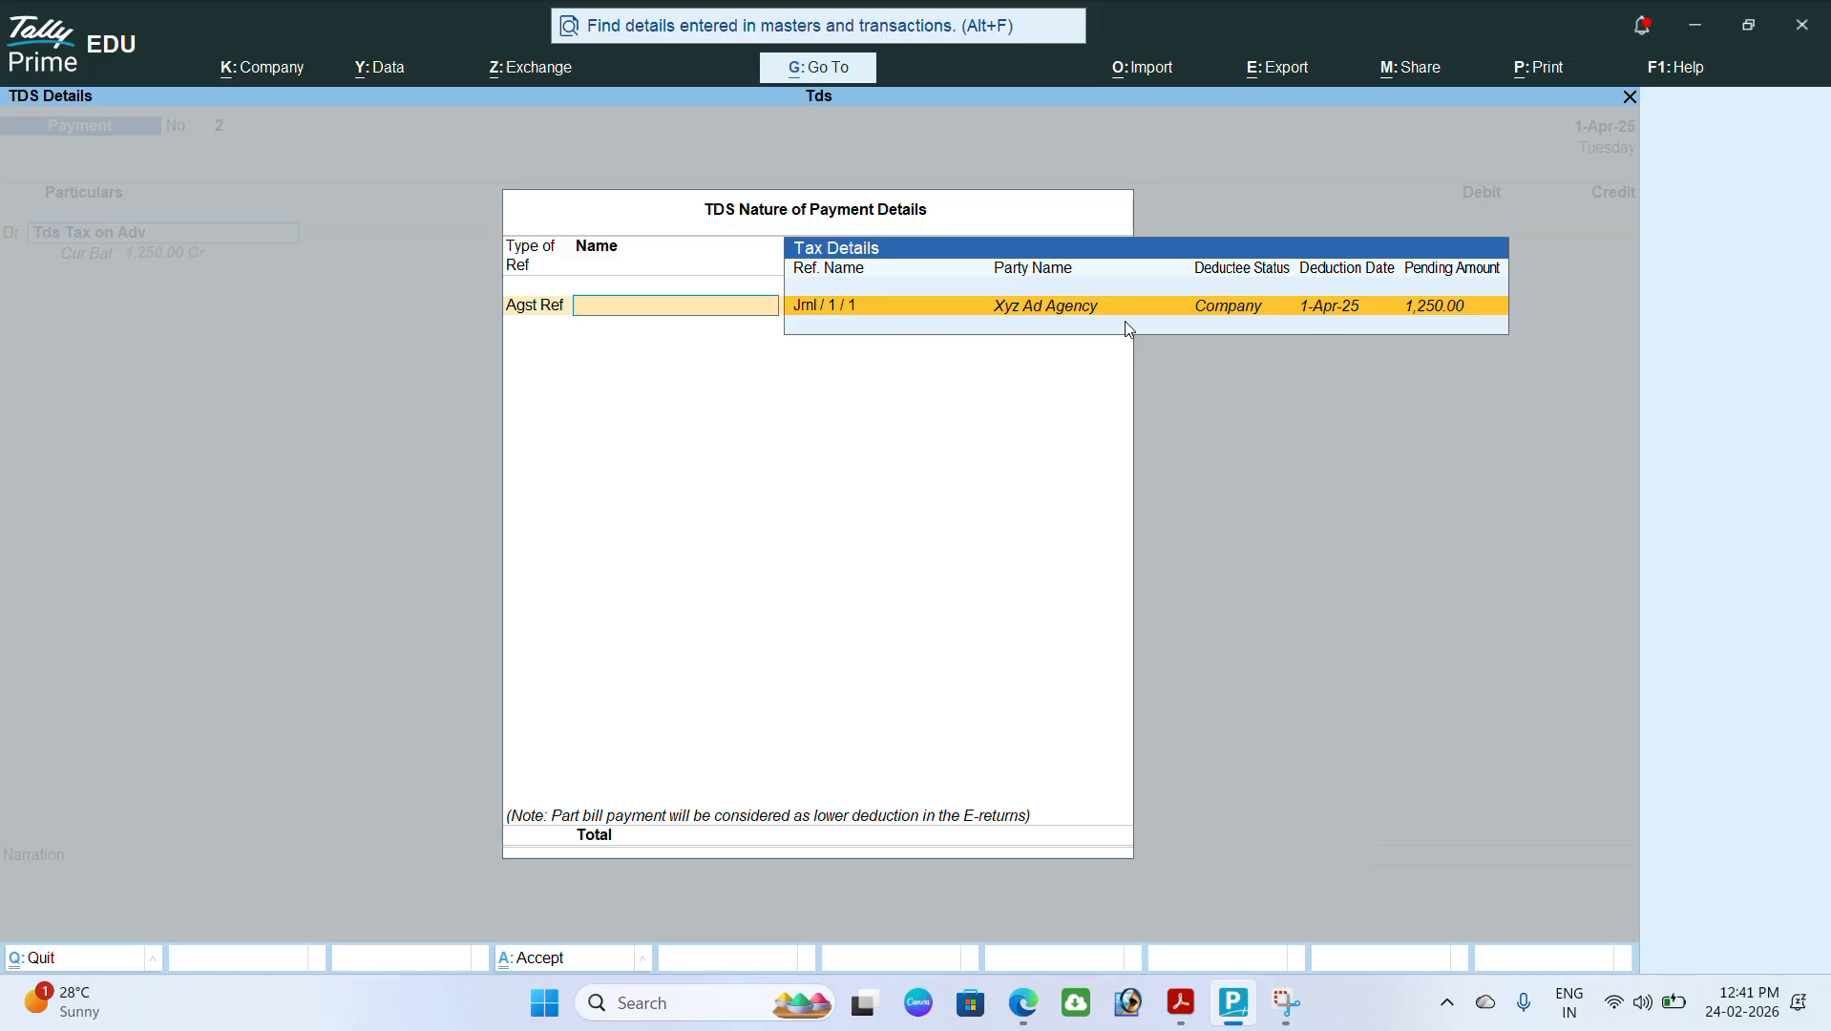
key("Return")
key("Return")
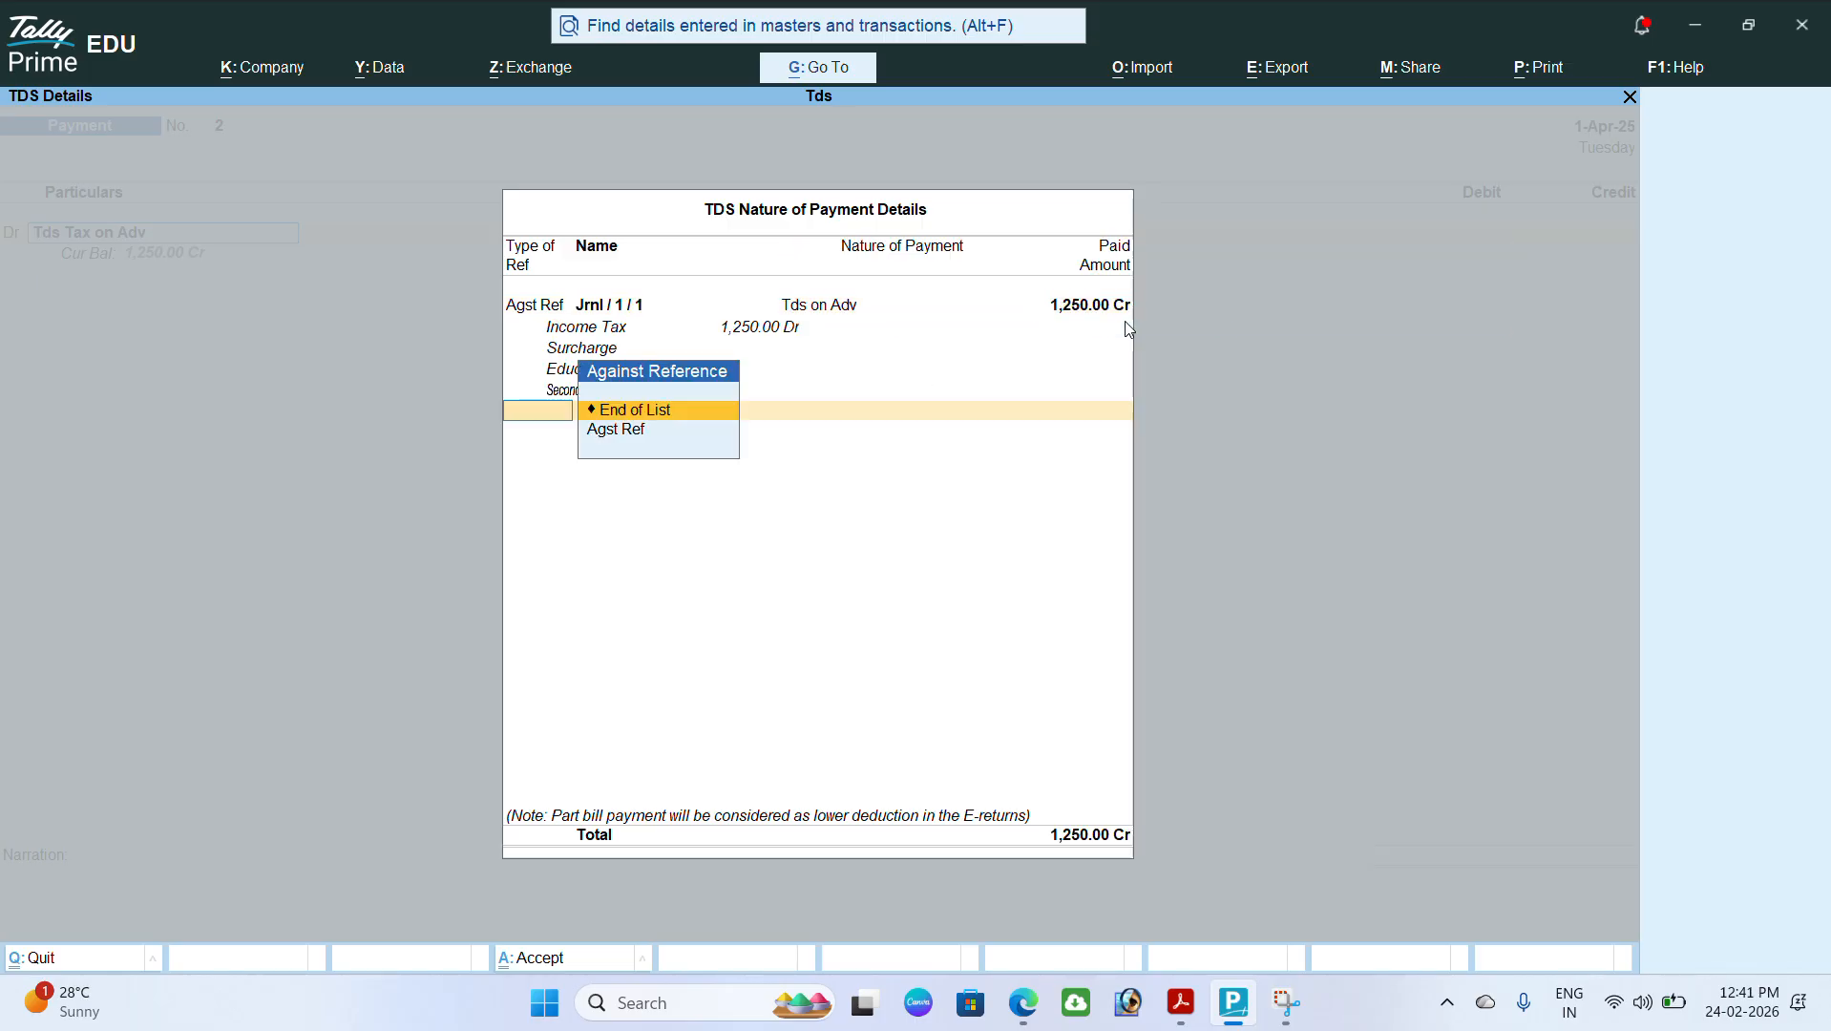
key("Return")
key("Return")
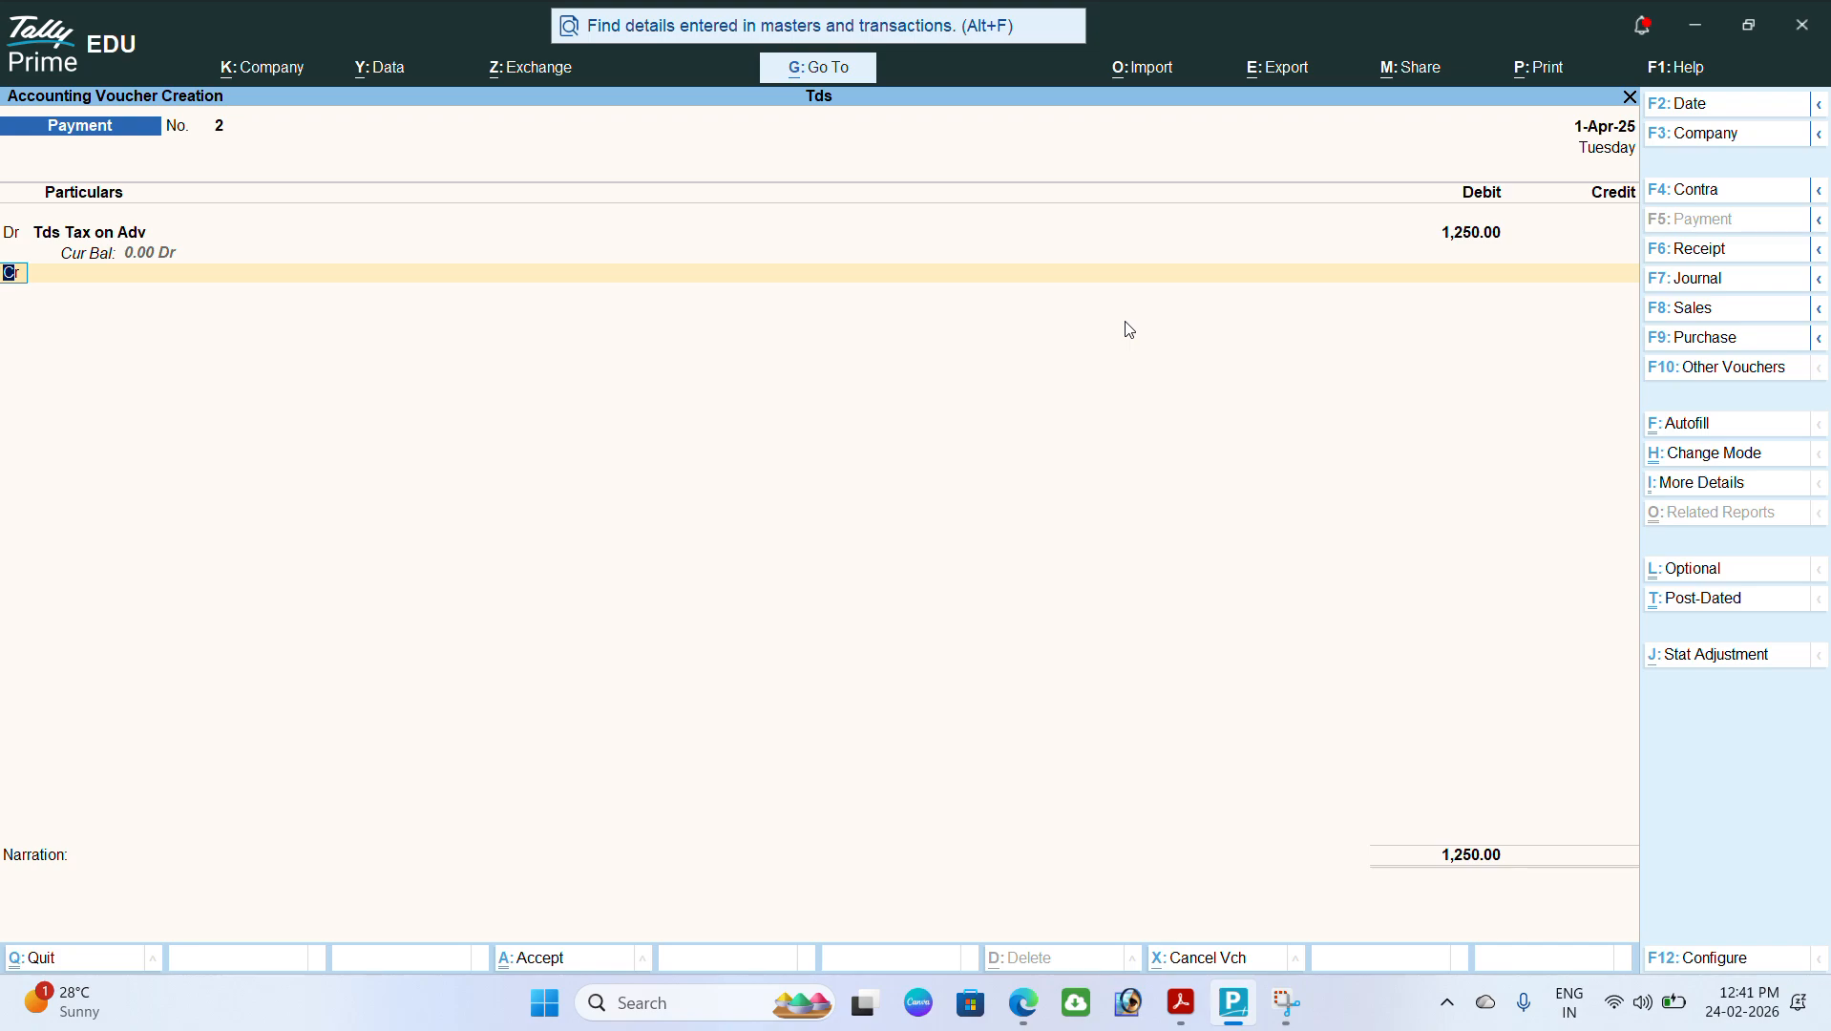
Step: Credit Cash with 1,250 and save the TDS payment voucher without a narration
key("Return")
key("Down")
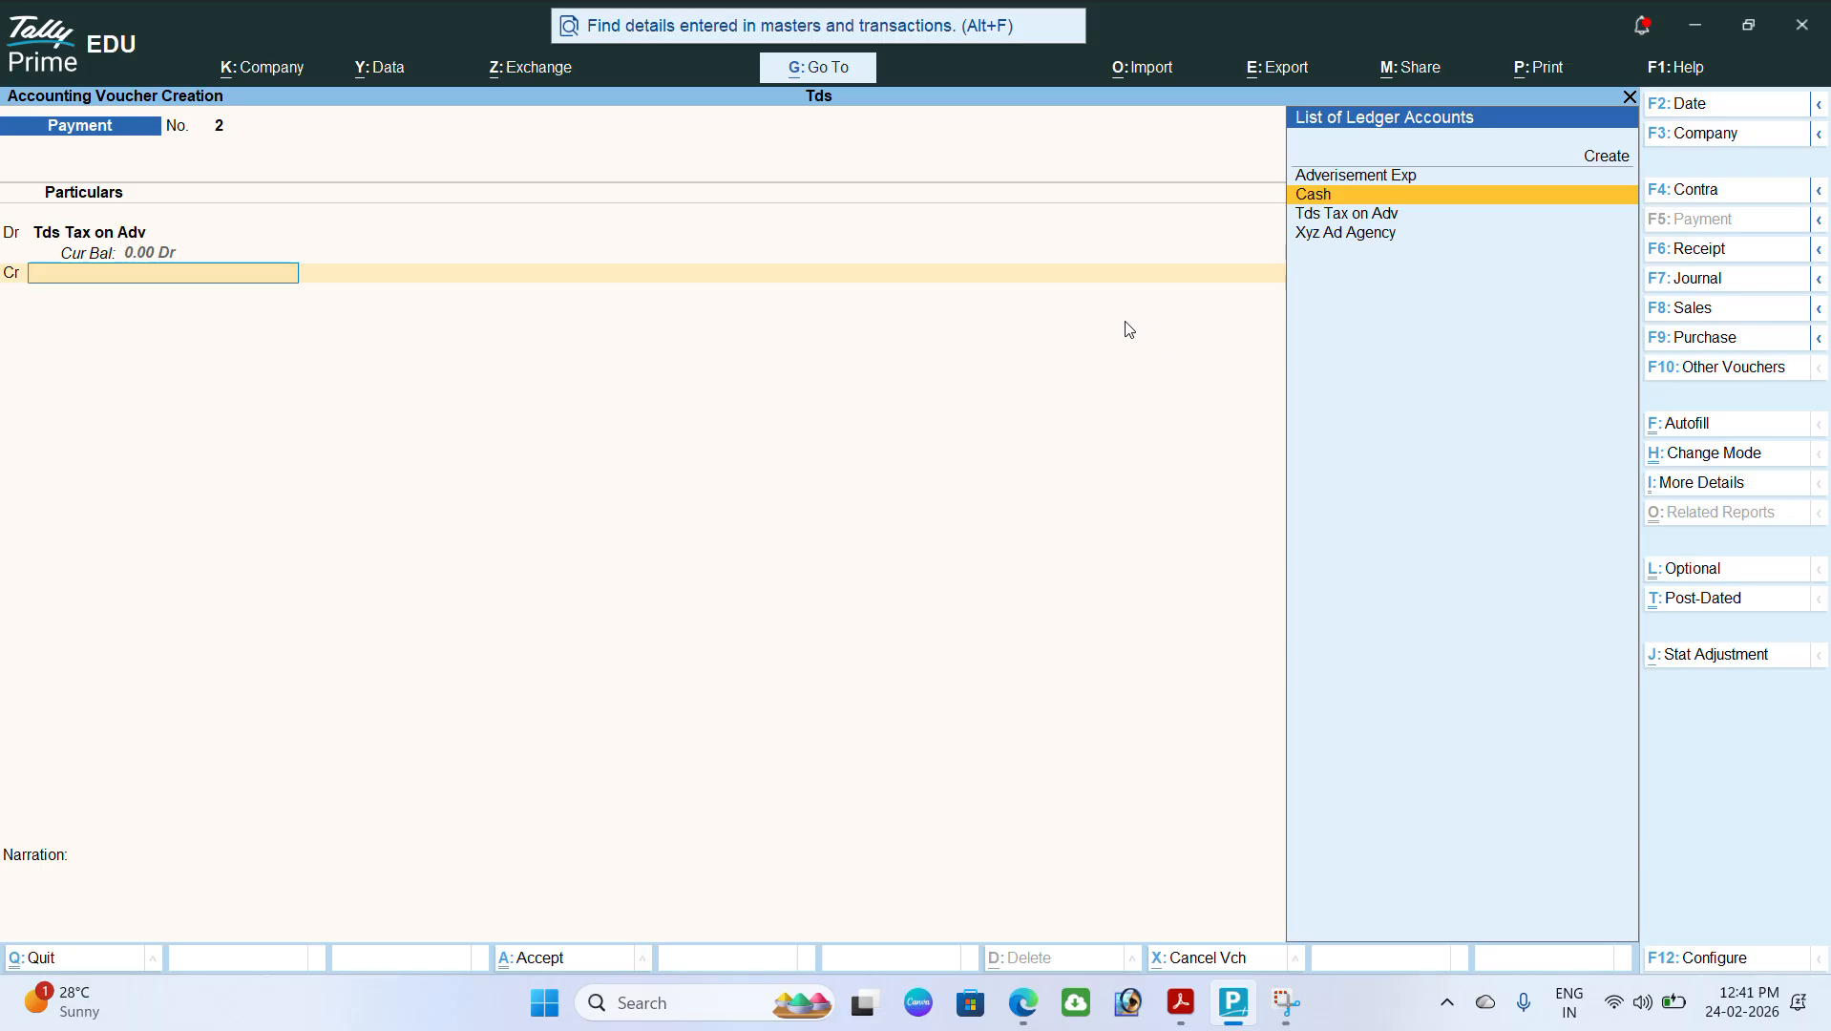
key("Return")
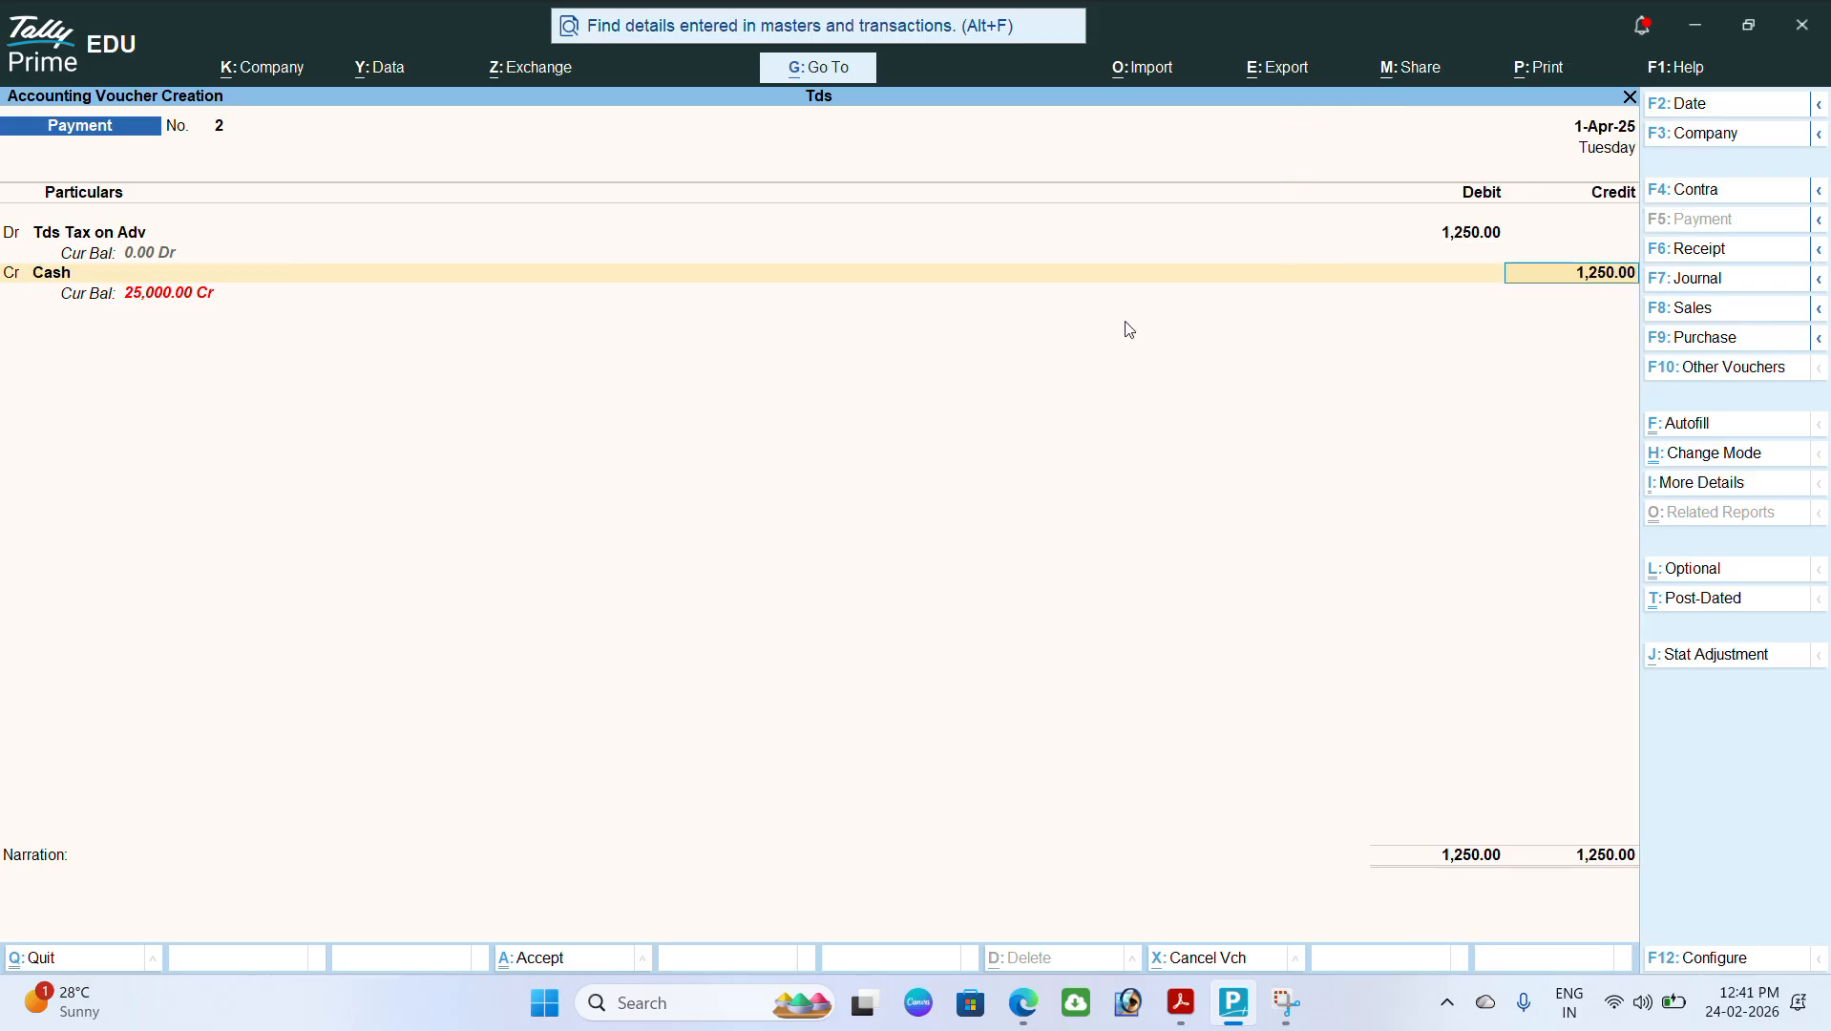
key("Return")
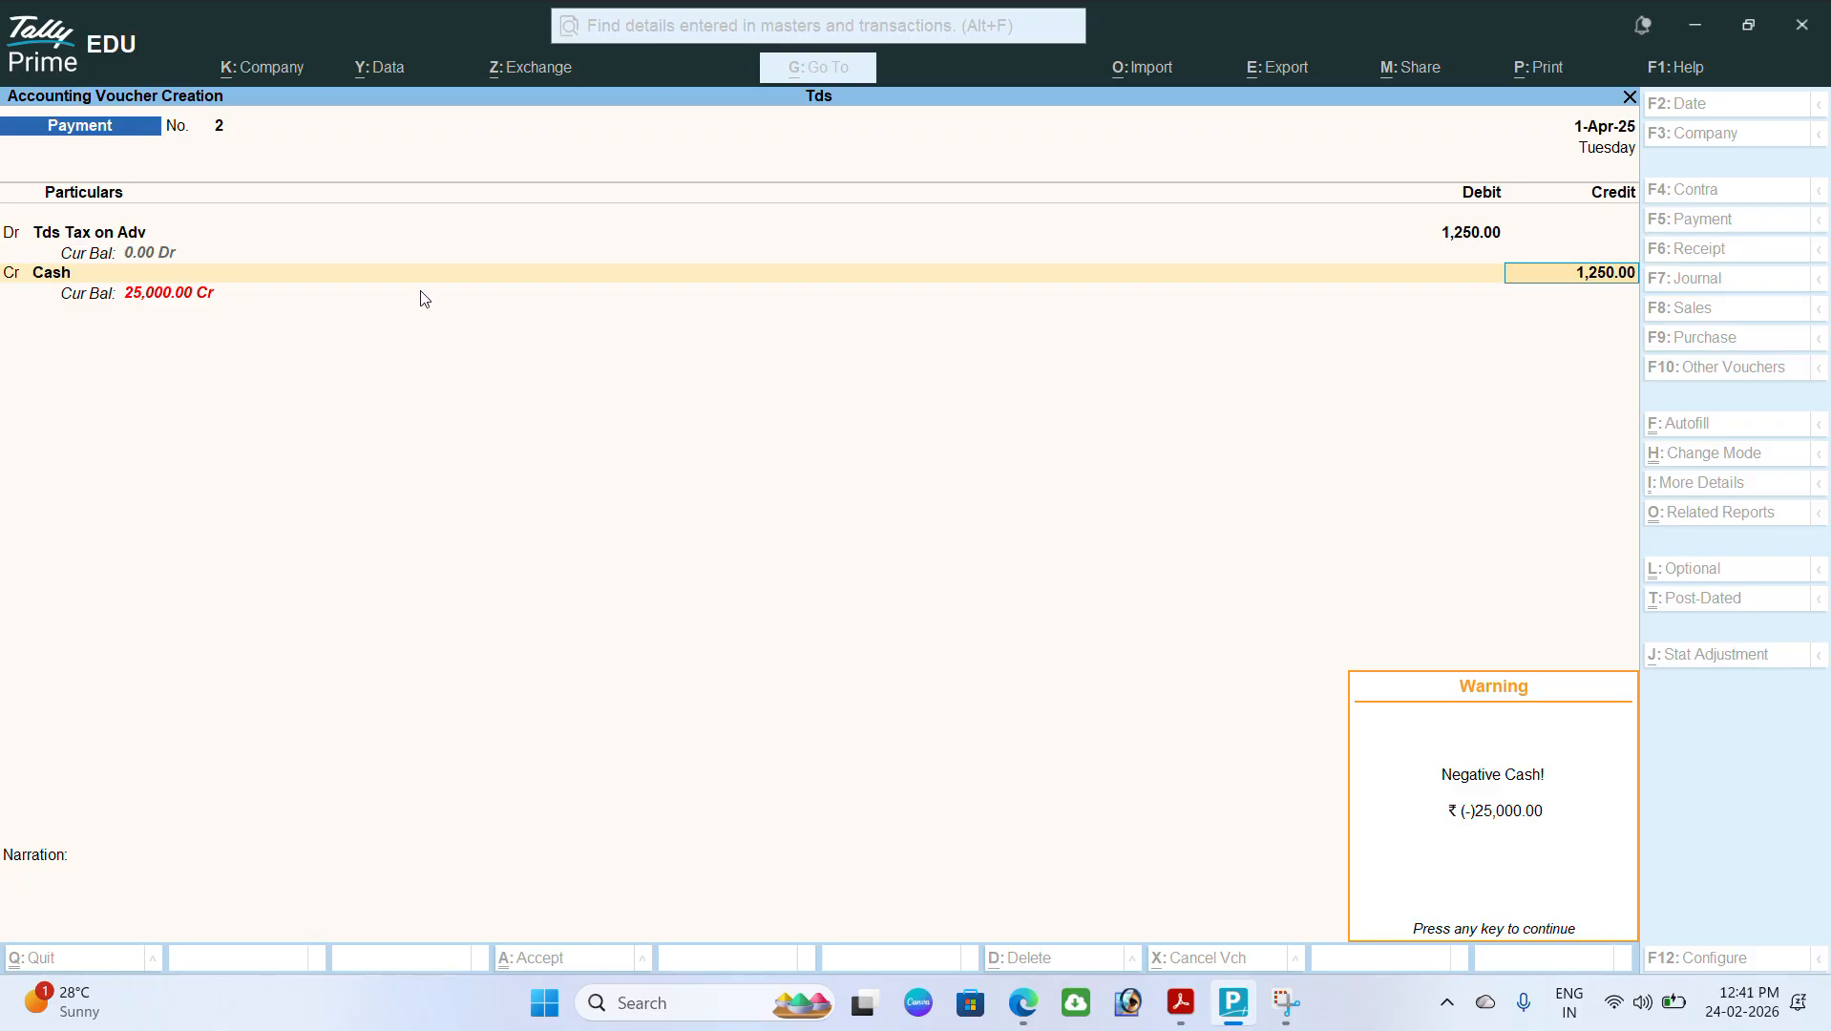
key("Return")
key("Return")
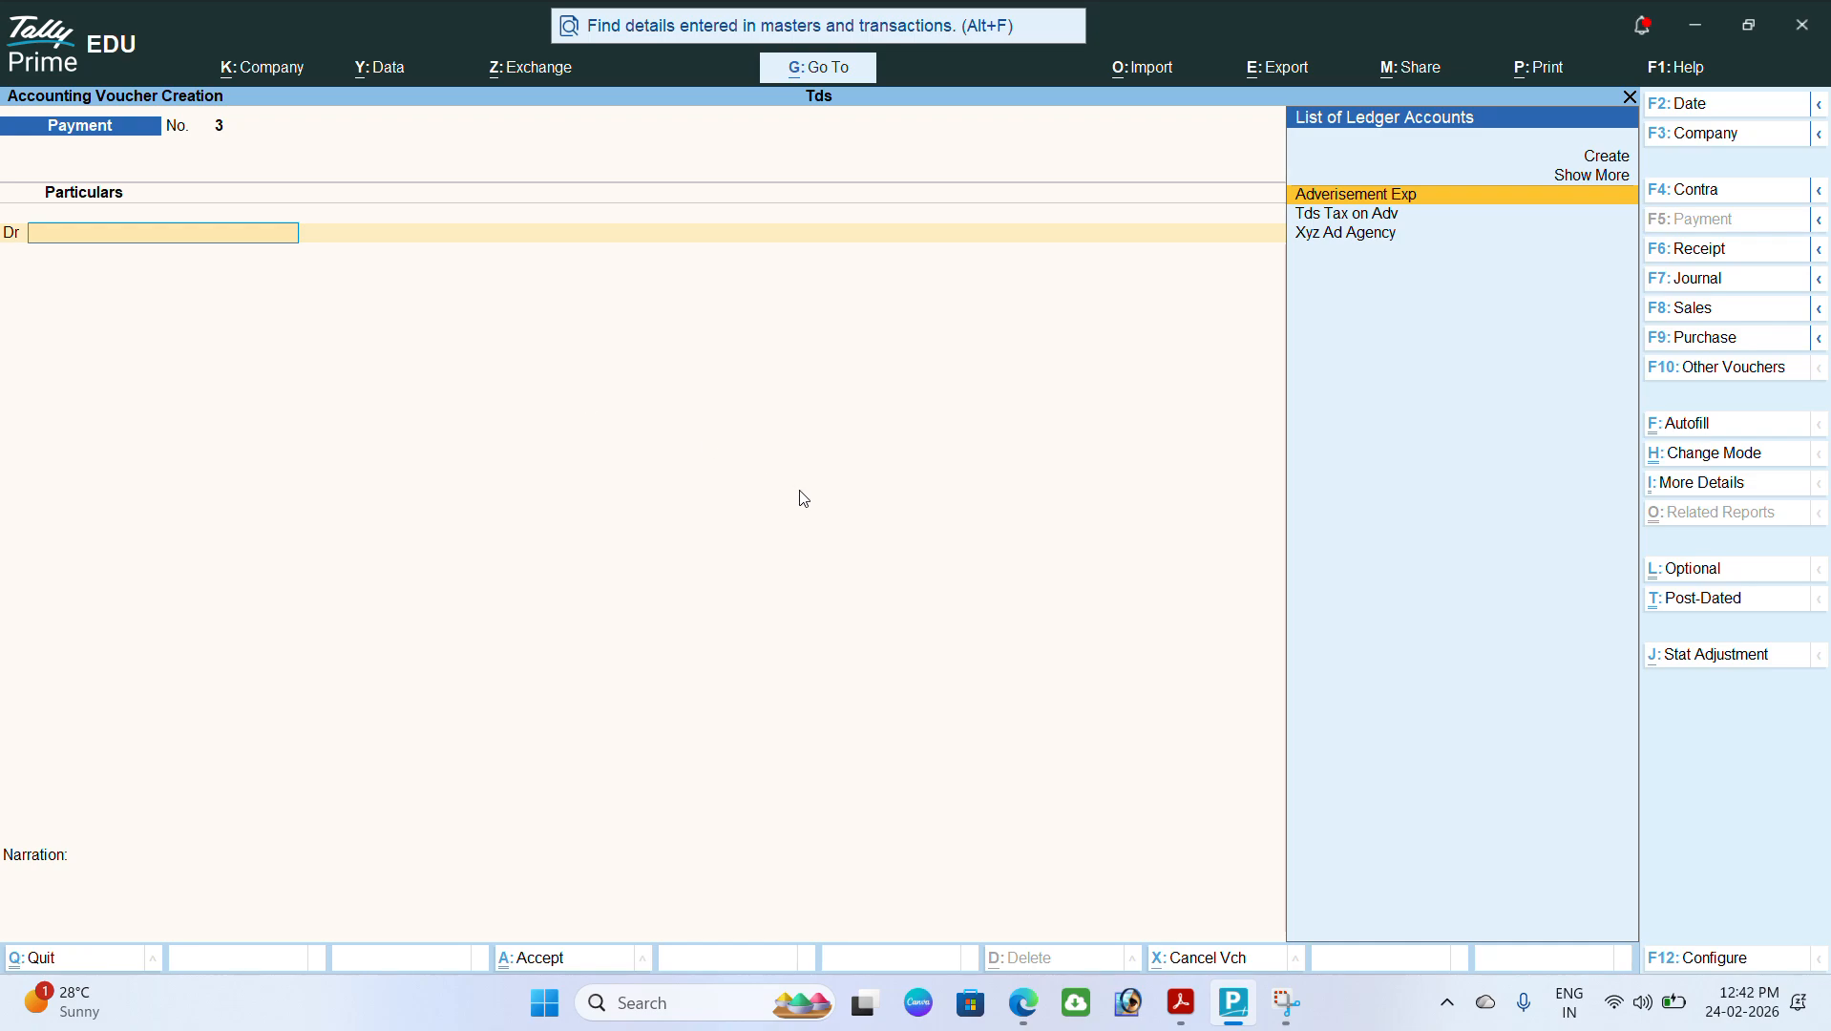
Step: Leave the blank payment voucher and start a Purchase voucher in Accounting Invoice mode
key("Escape")
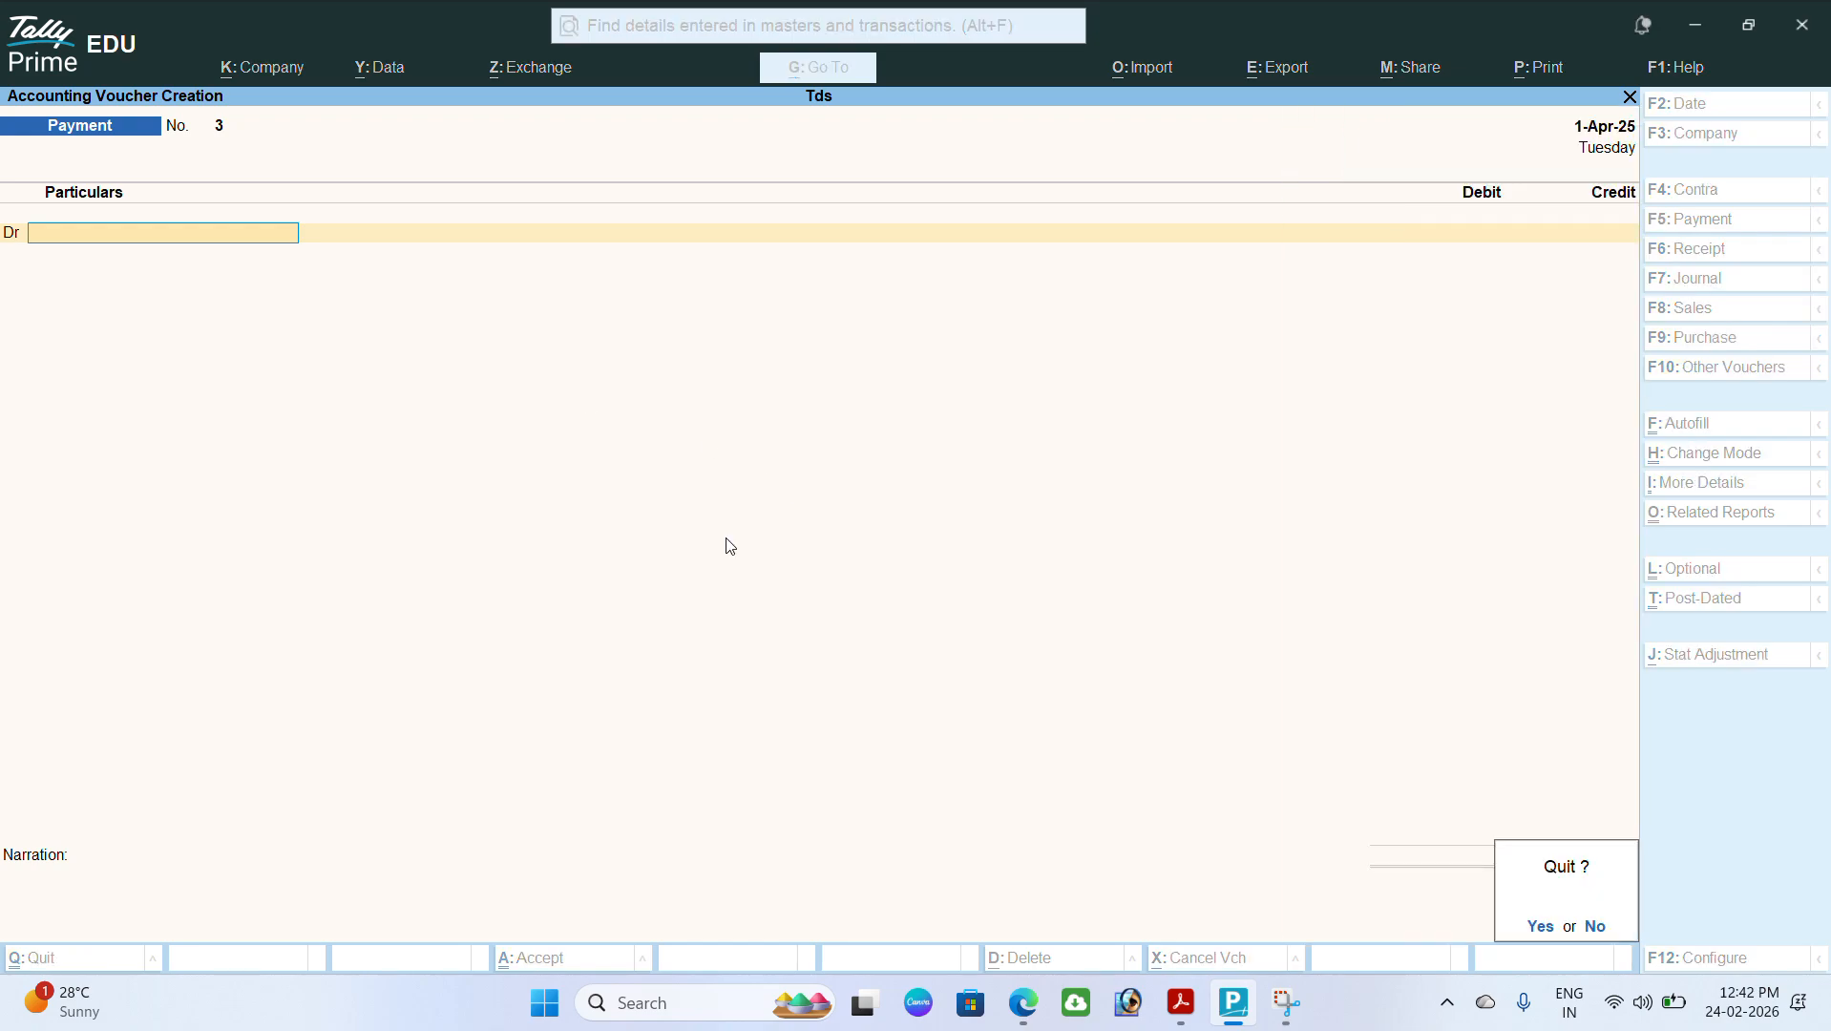
key("y")
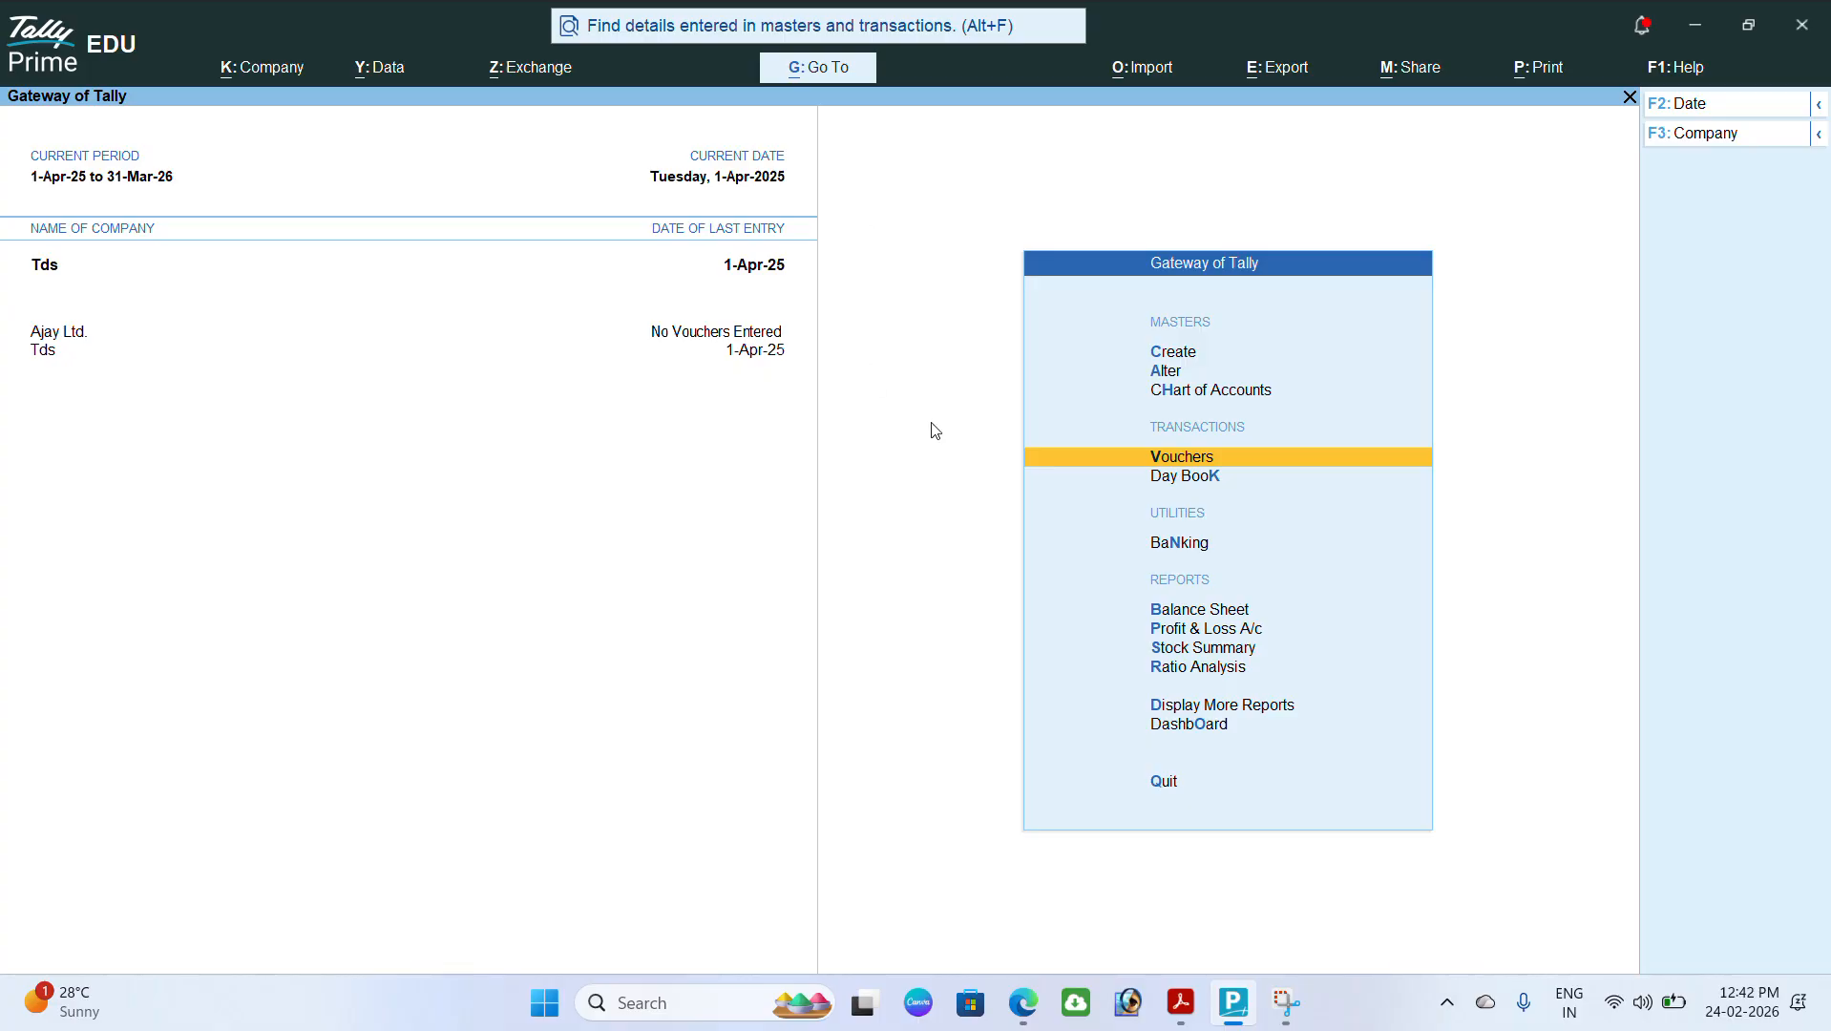
left_click(1190, 462)
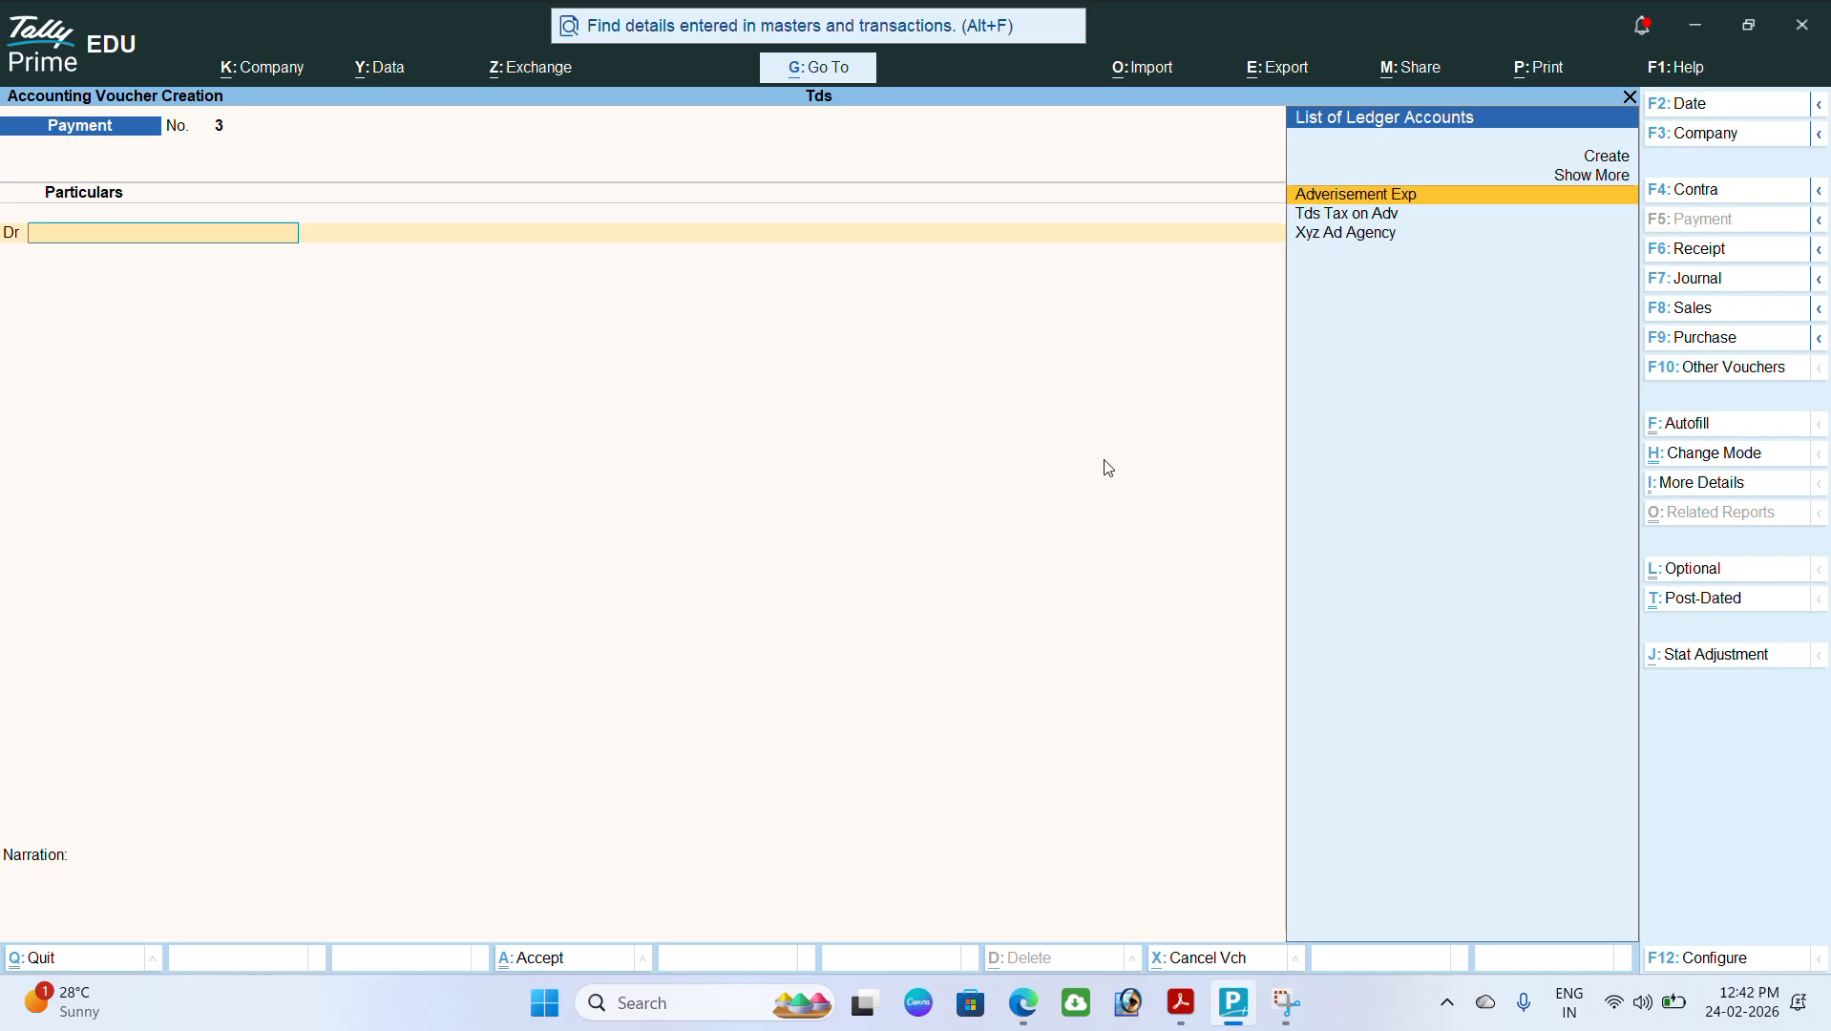
key("F9")
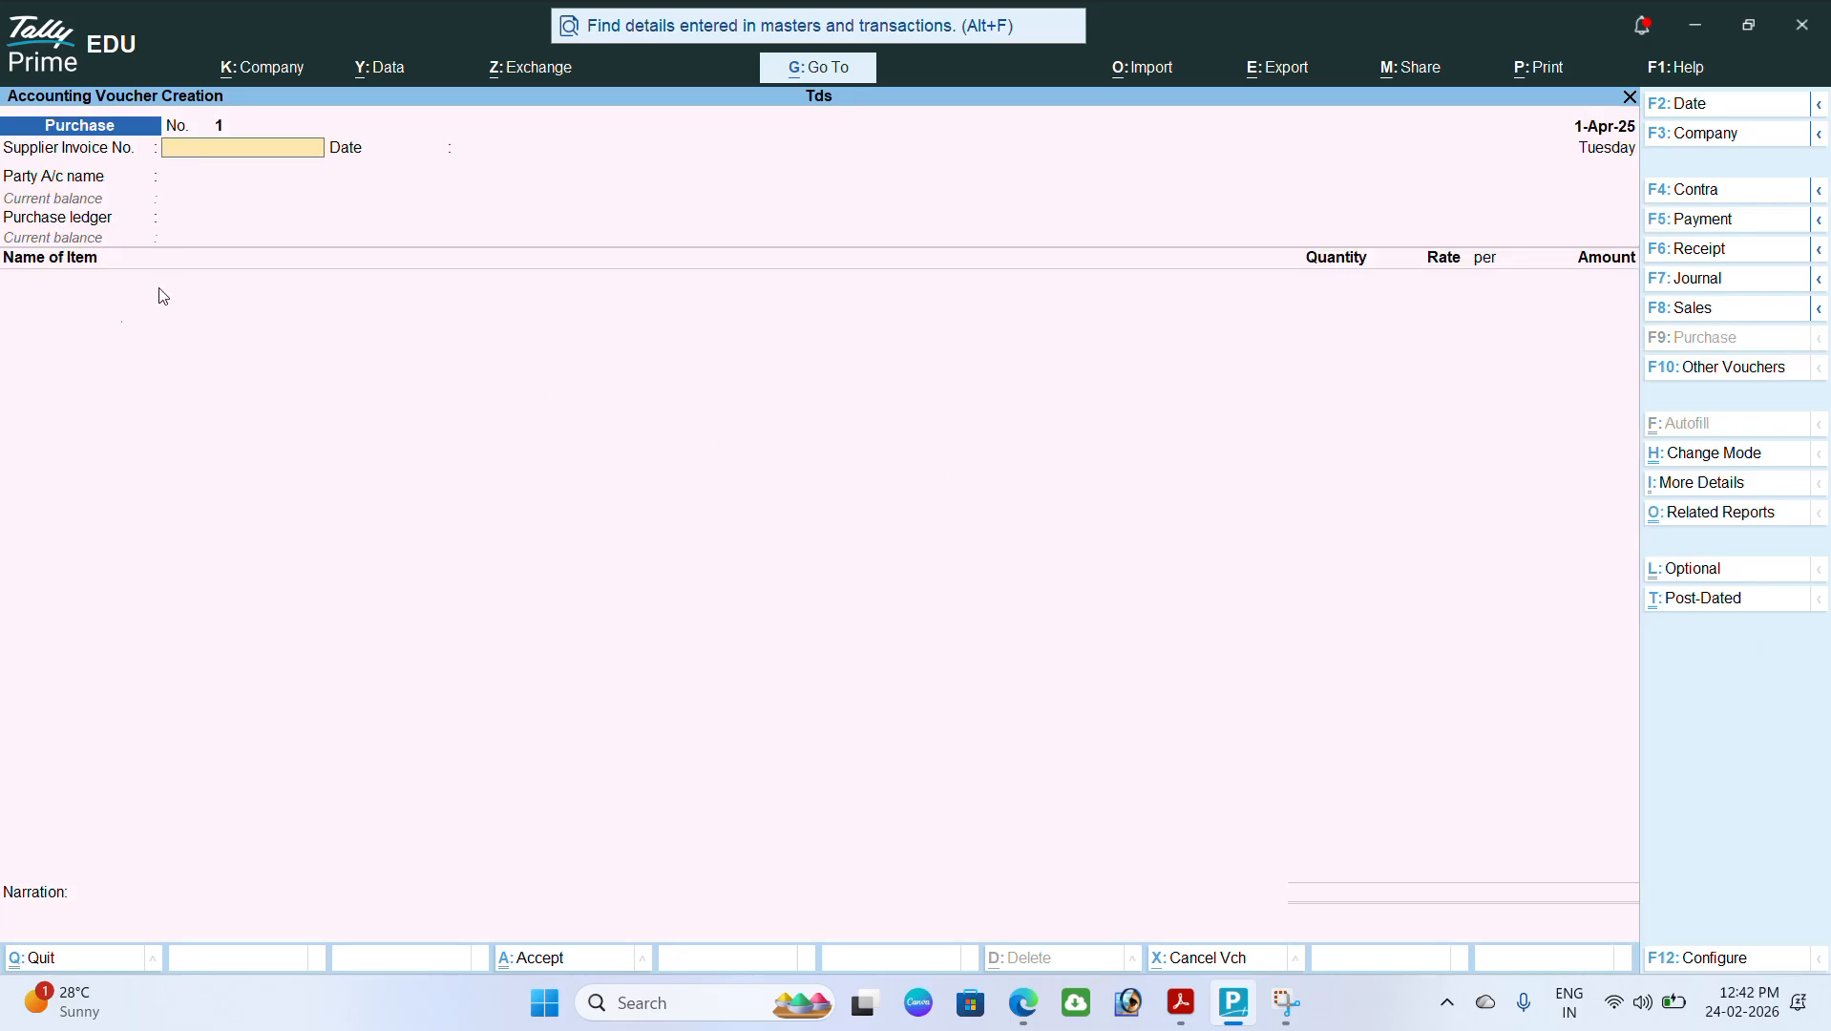
left_click(1723, 455)
left_click(733, 244)
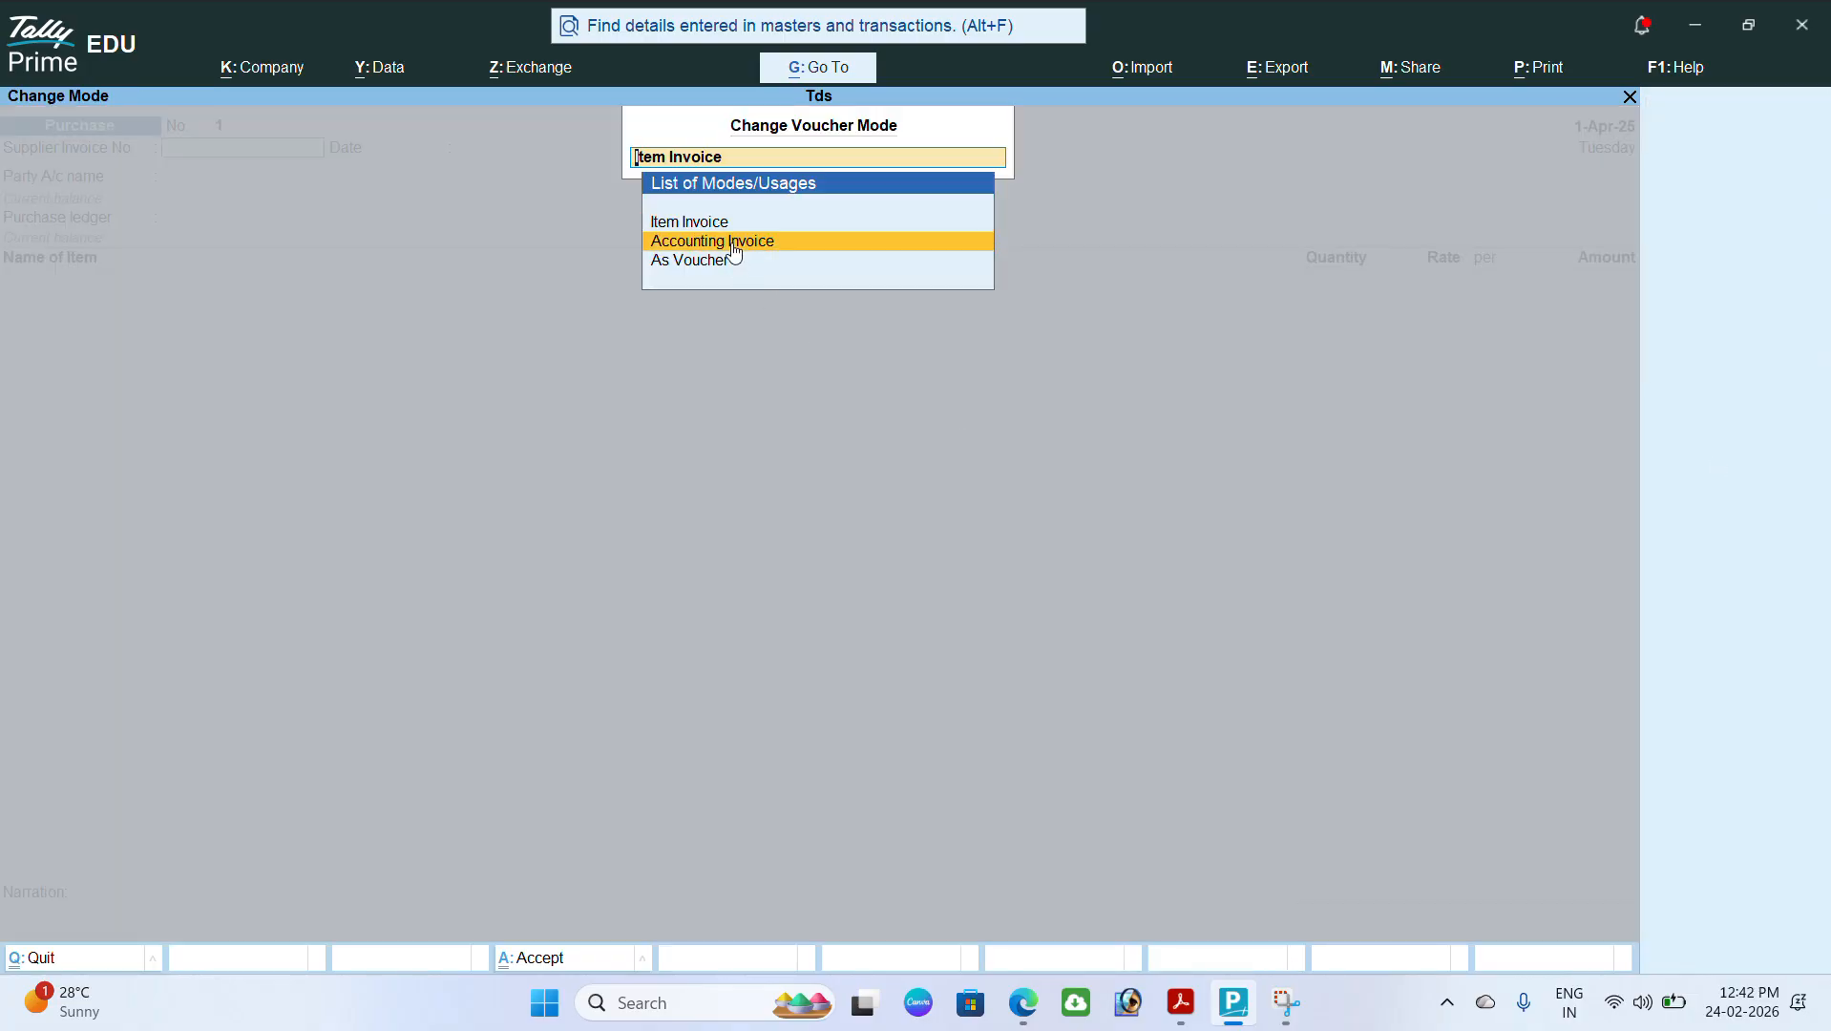
left_click(735, 245)
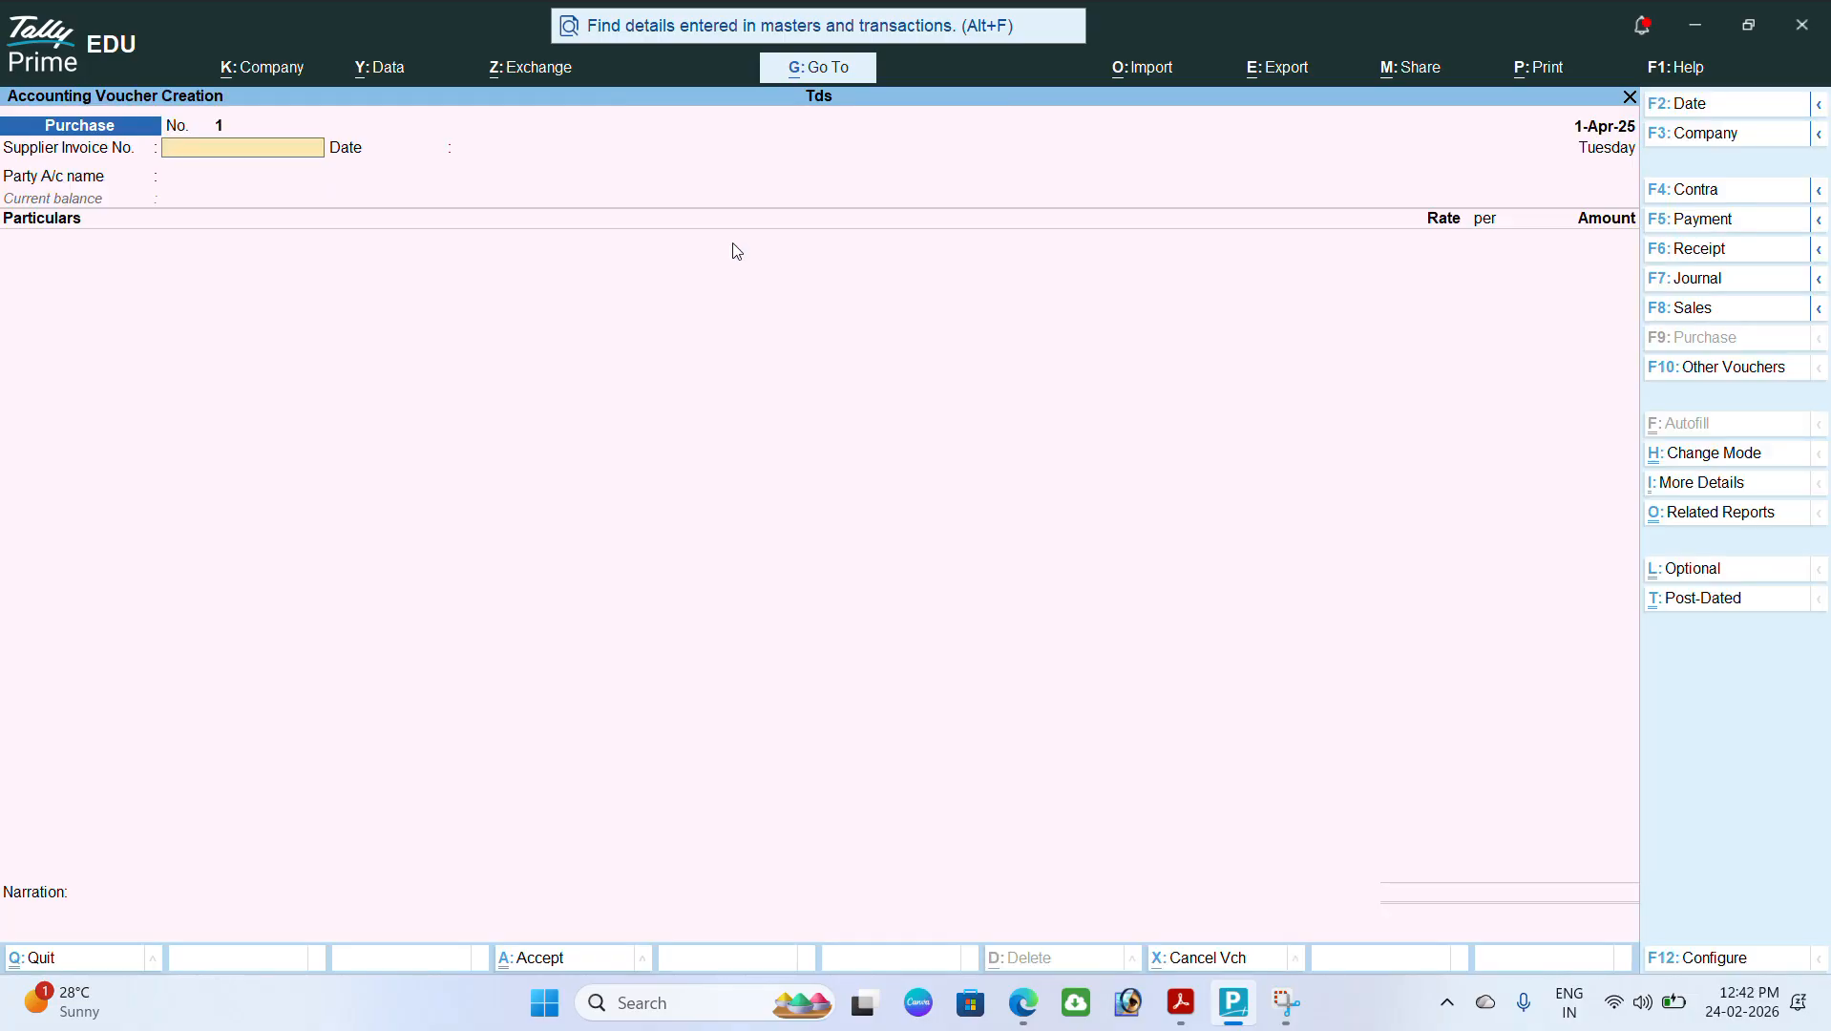
Step: Enter supplier invoice number 2522 dated 1-Apr-25 and choose Xyz Ad Agency as the party, leaving the receipt details blank
type("2522")
key("Return")
key("Return")
key("Down")
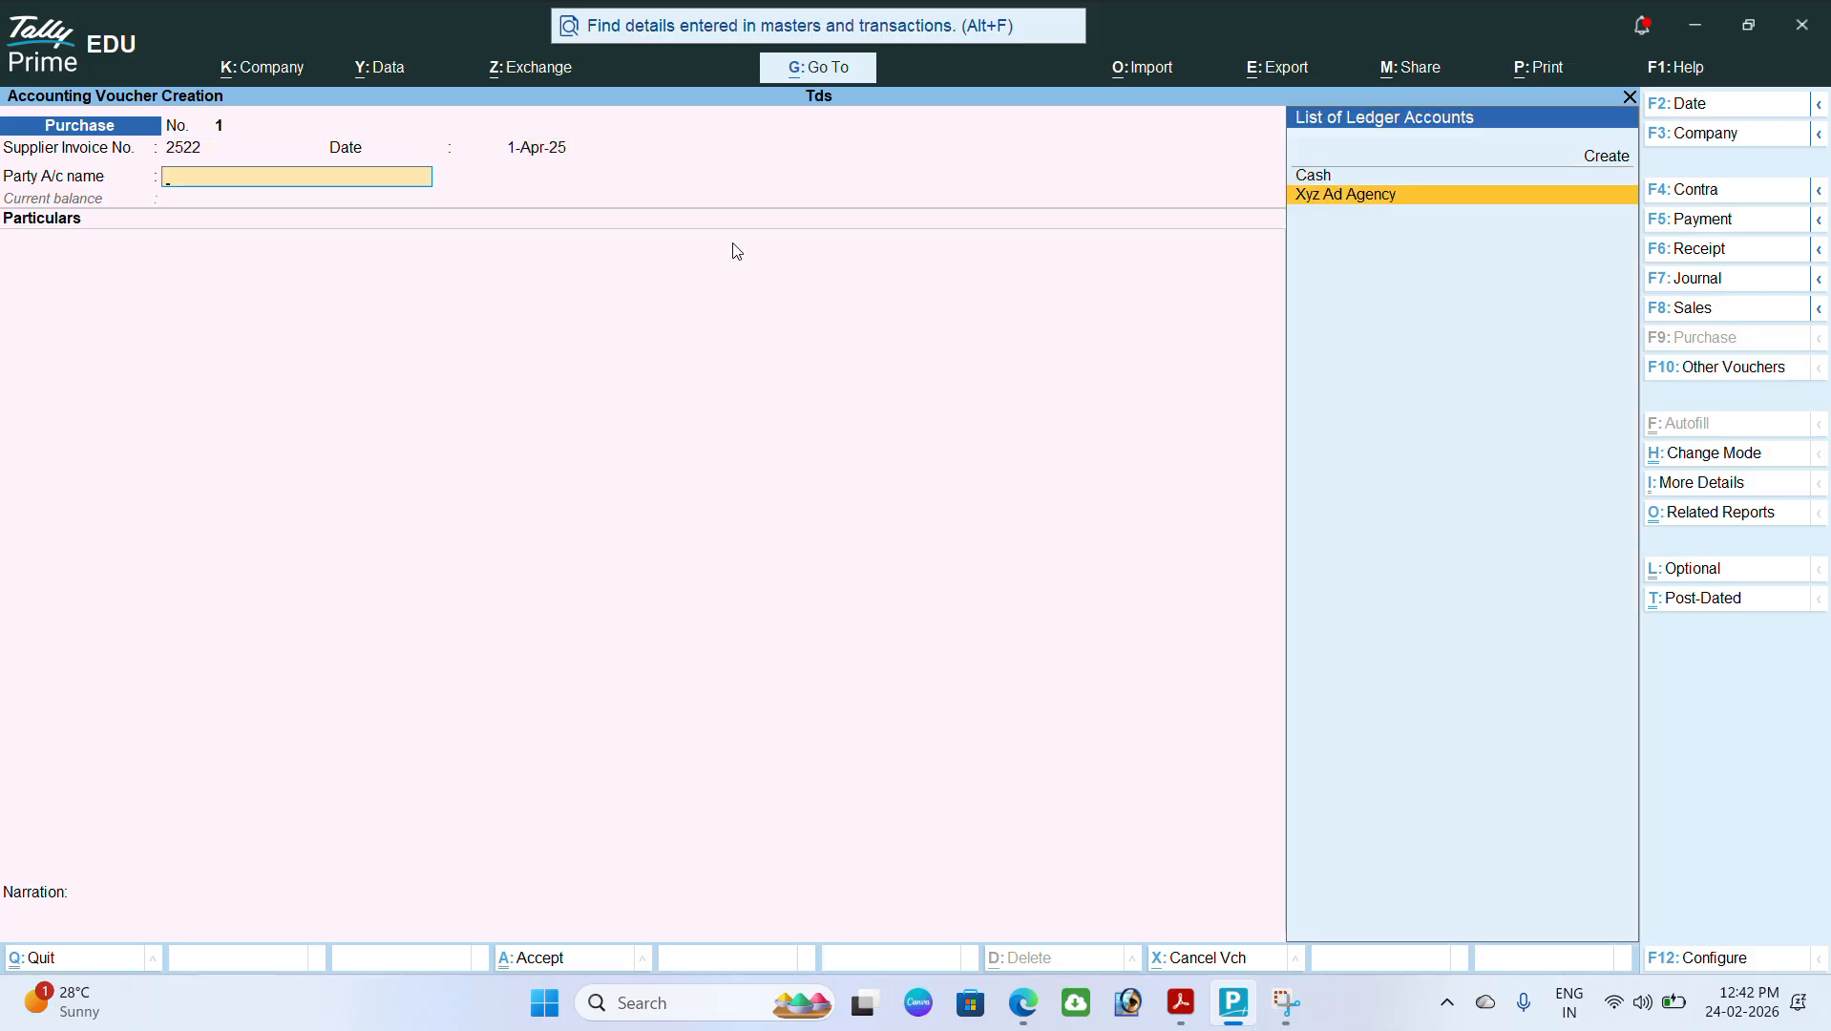
key("Return")
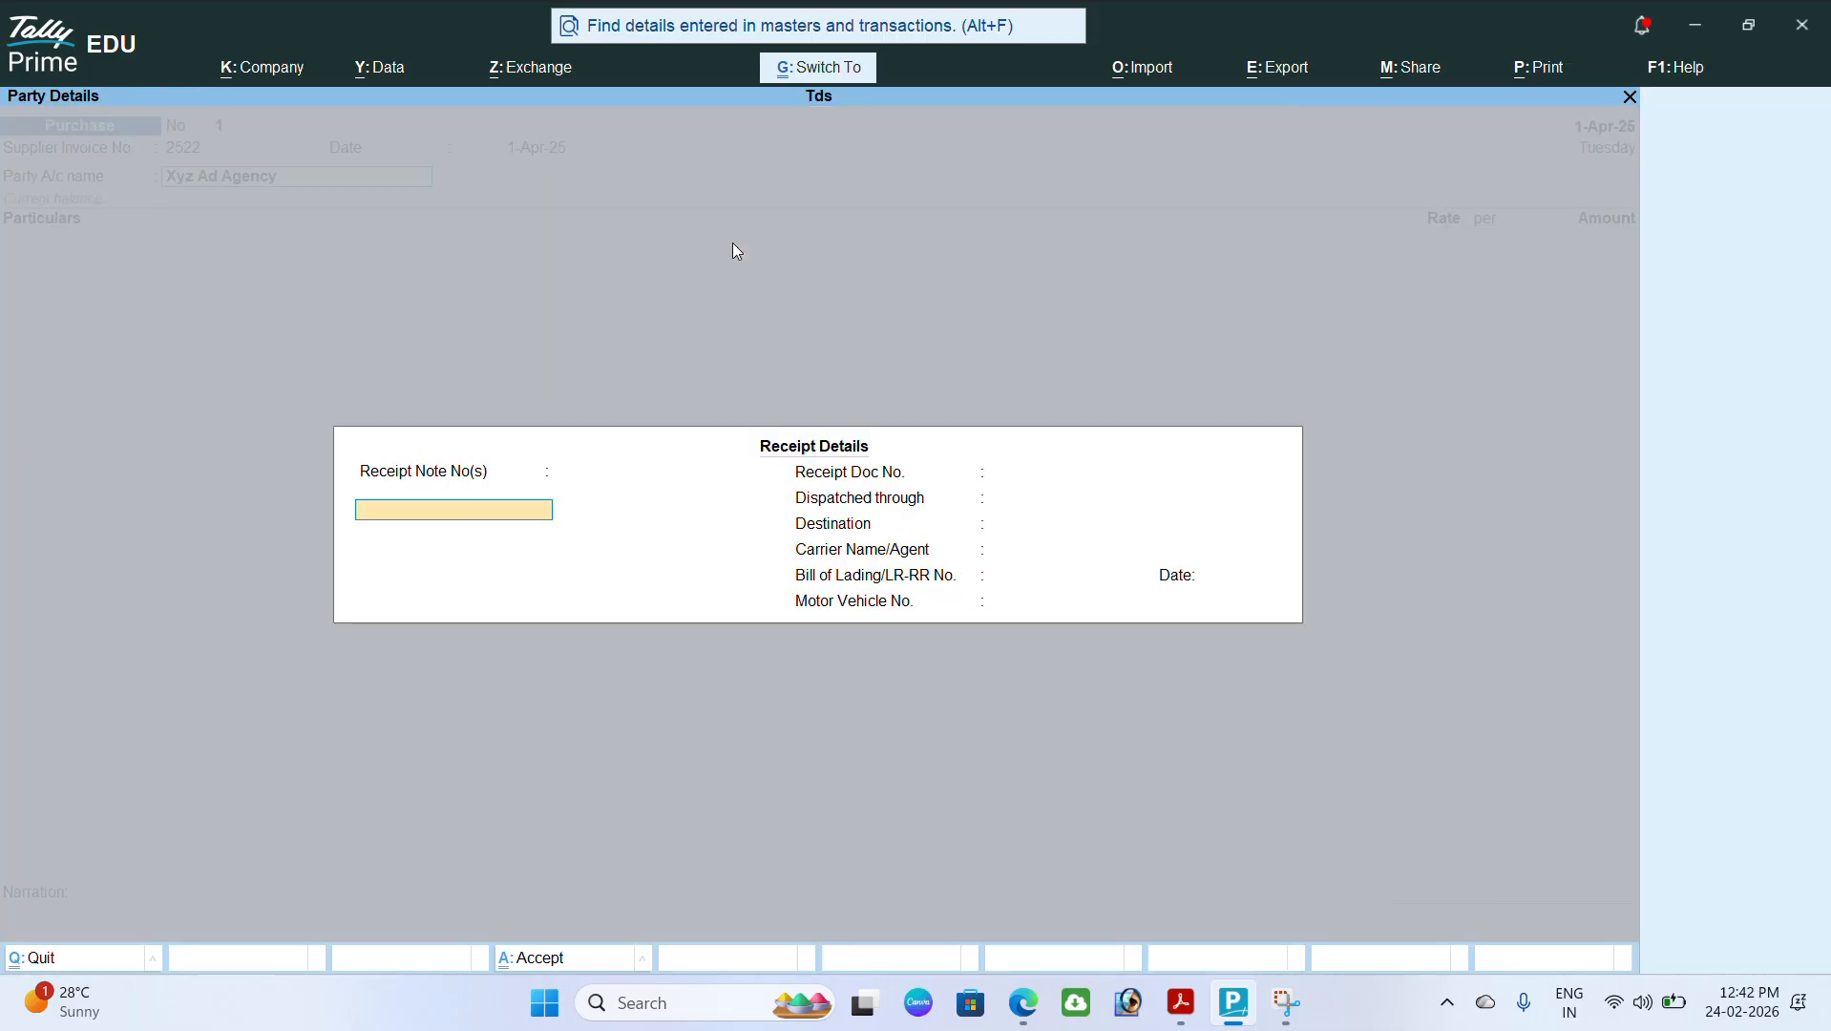
key("Return")
key("ctrl+a")
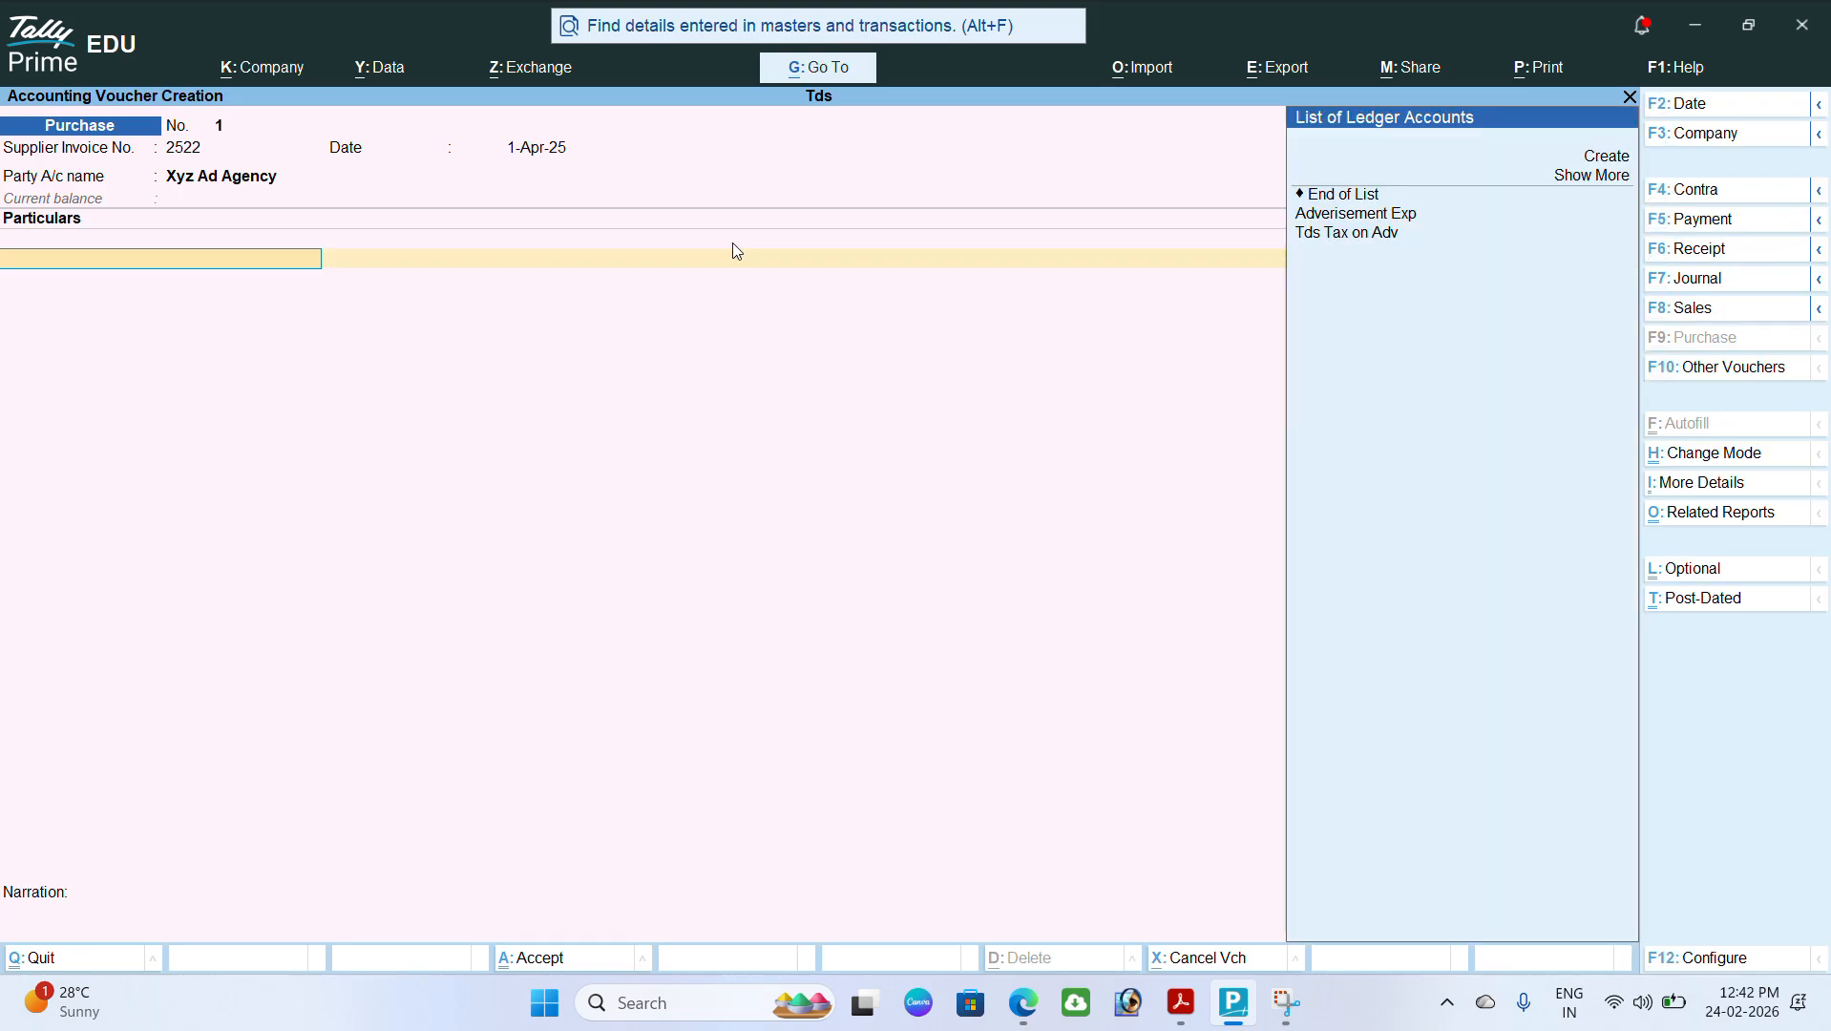
Step: Add Adverisement Exp with 18,000 and a Tds Tax on Adv line to the purchase invoice
key("Down")
key("Down")
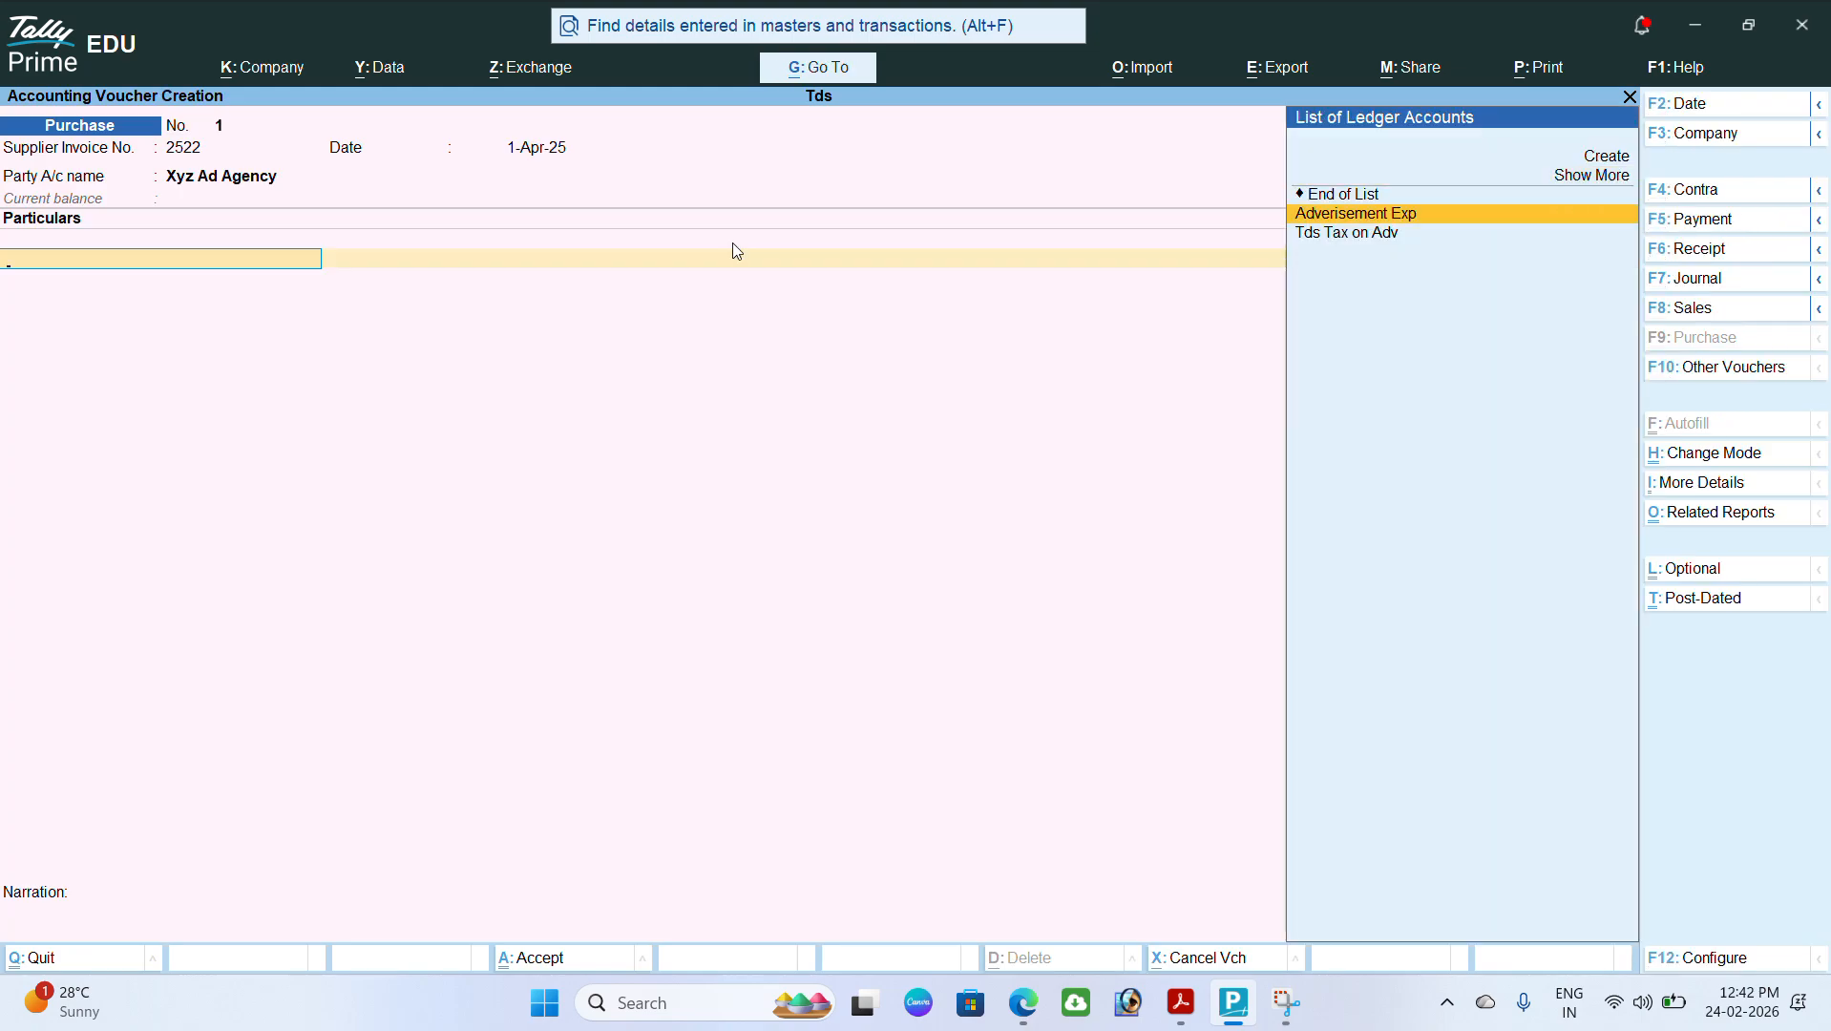
key("Return")
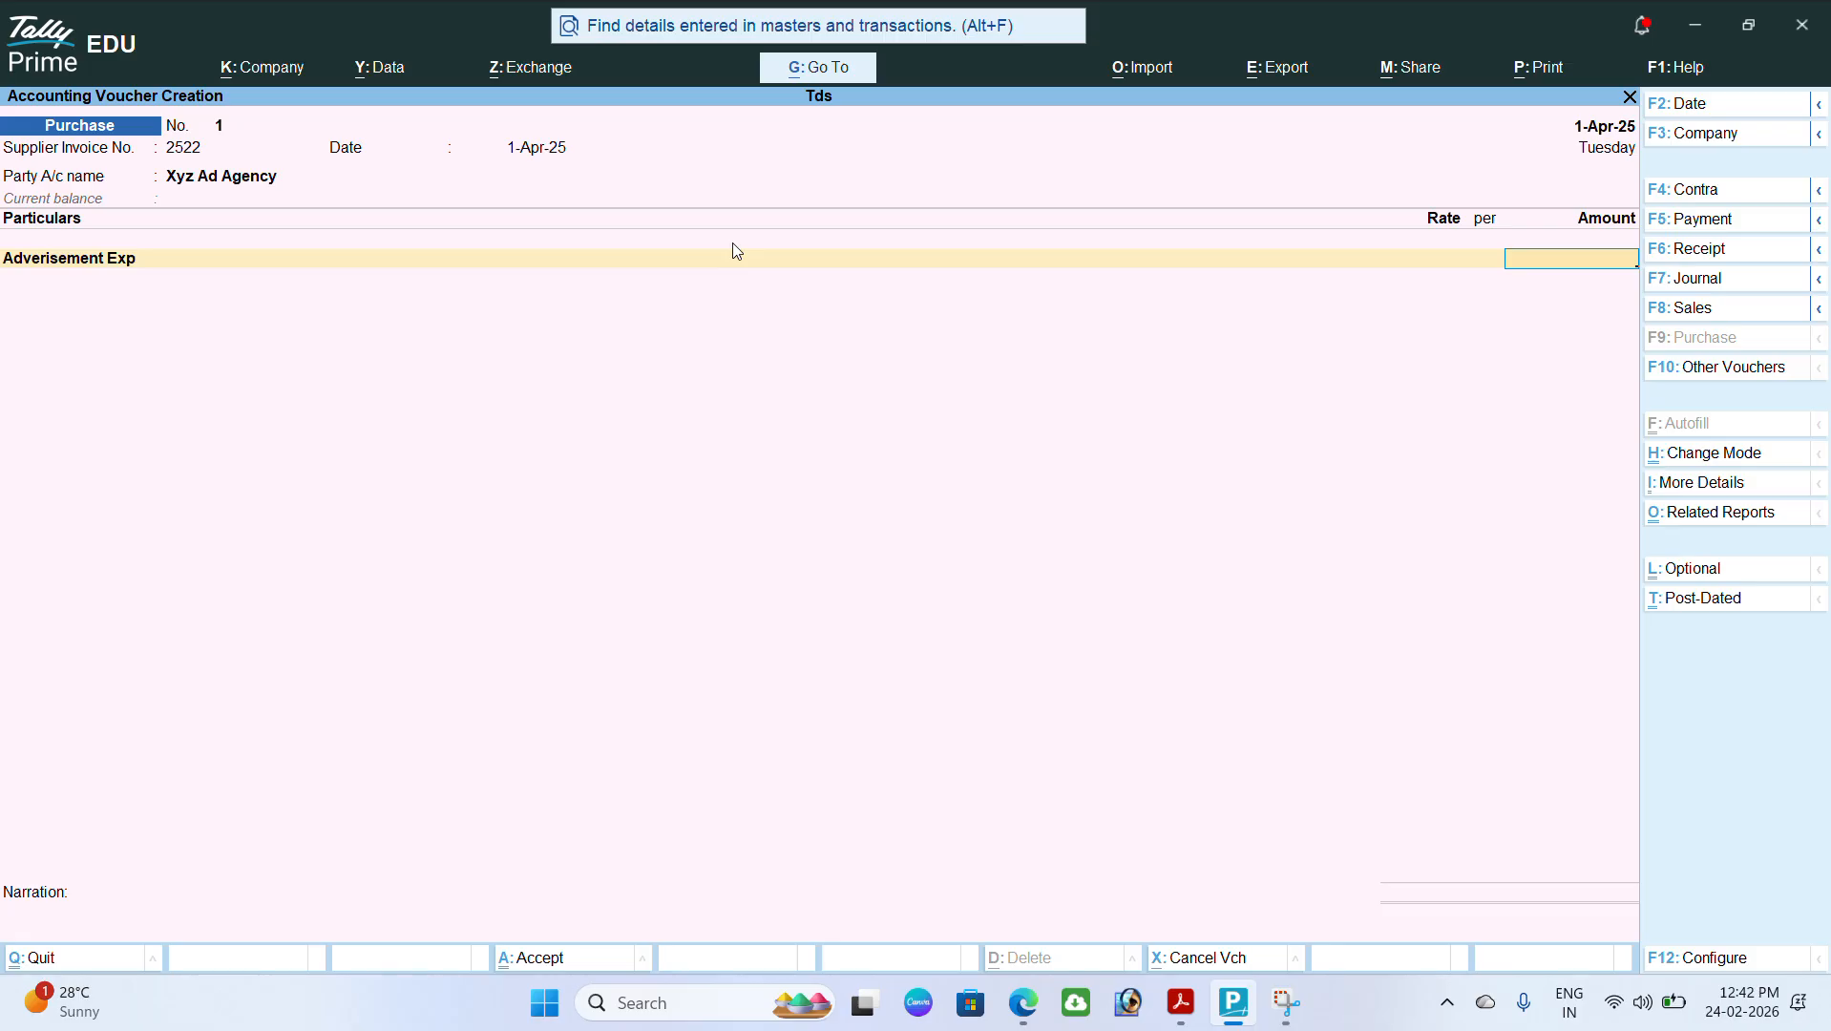
type("18,000")
key("Return")
key("Down")
key("Down")
key("Down")
key("Return")
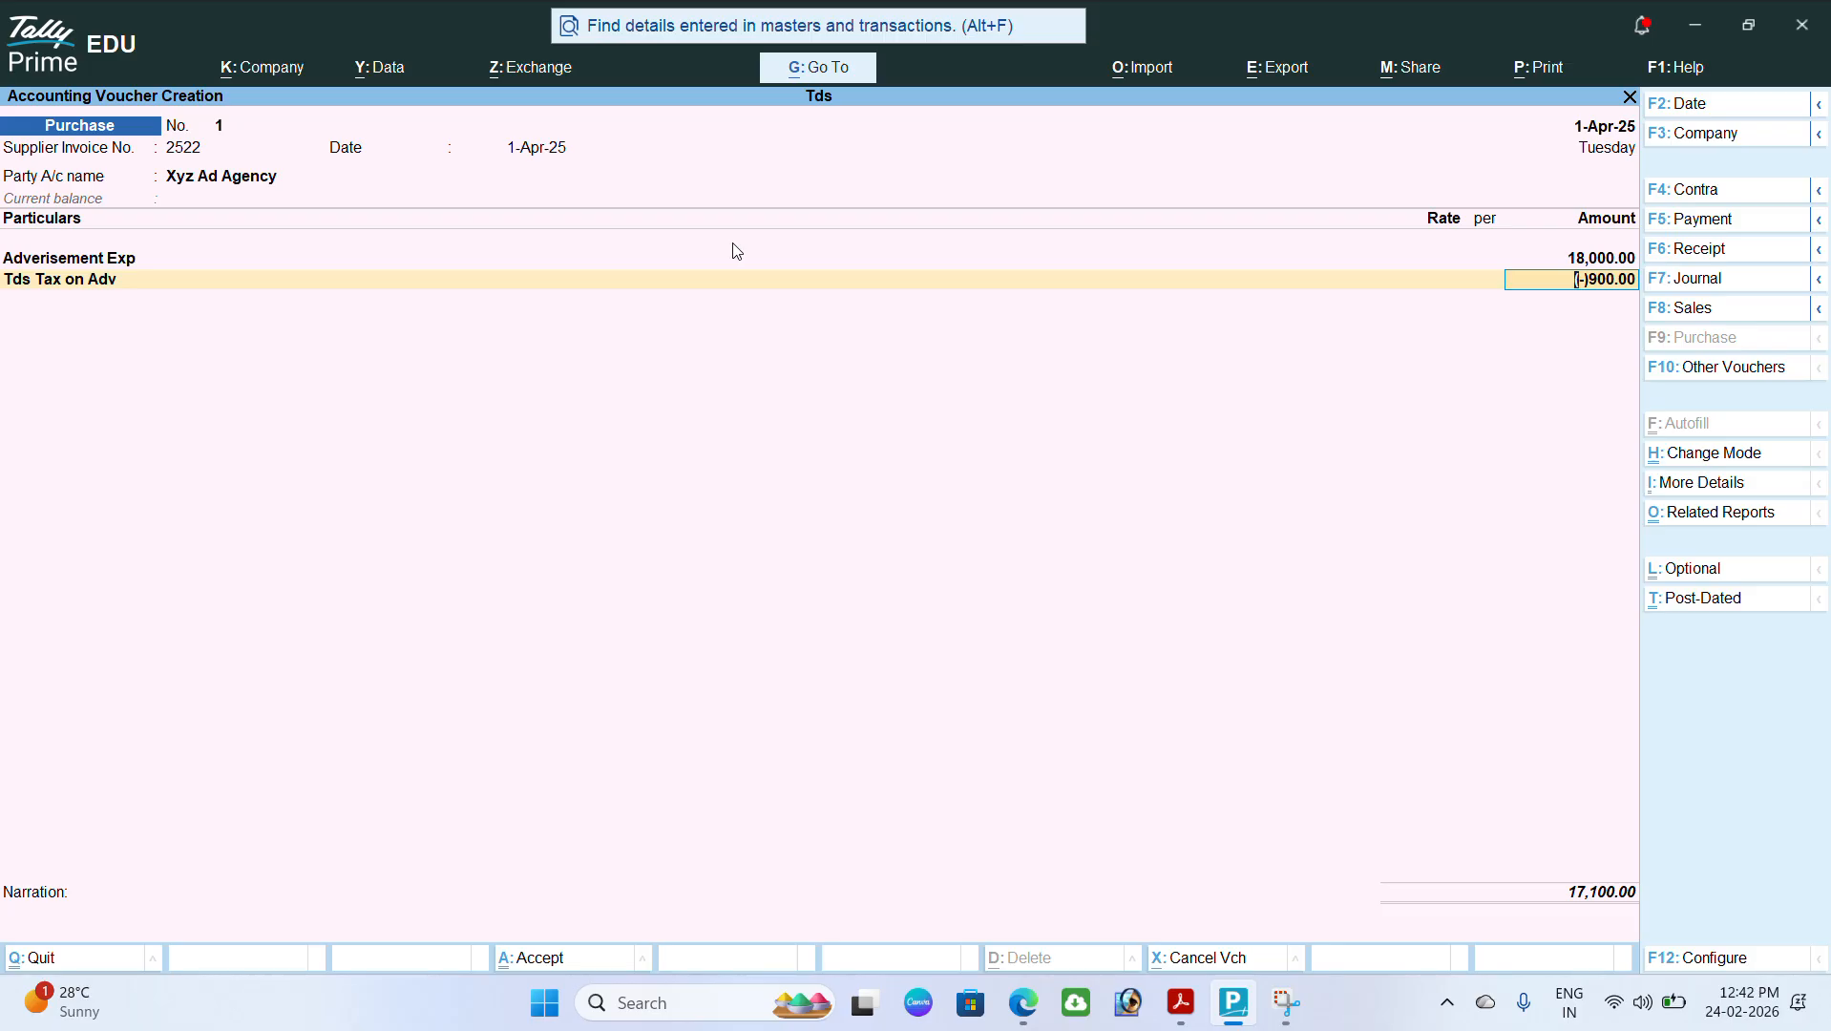
Step: Change the Adverisement Exp amount to 35,000 and accept the recalculated Tds Tax on Adv deduction of 1,750
key("Up")
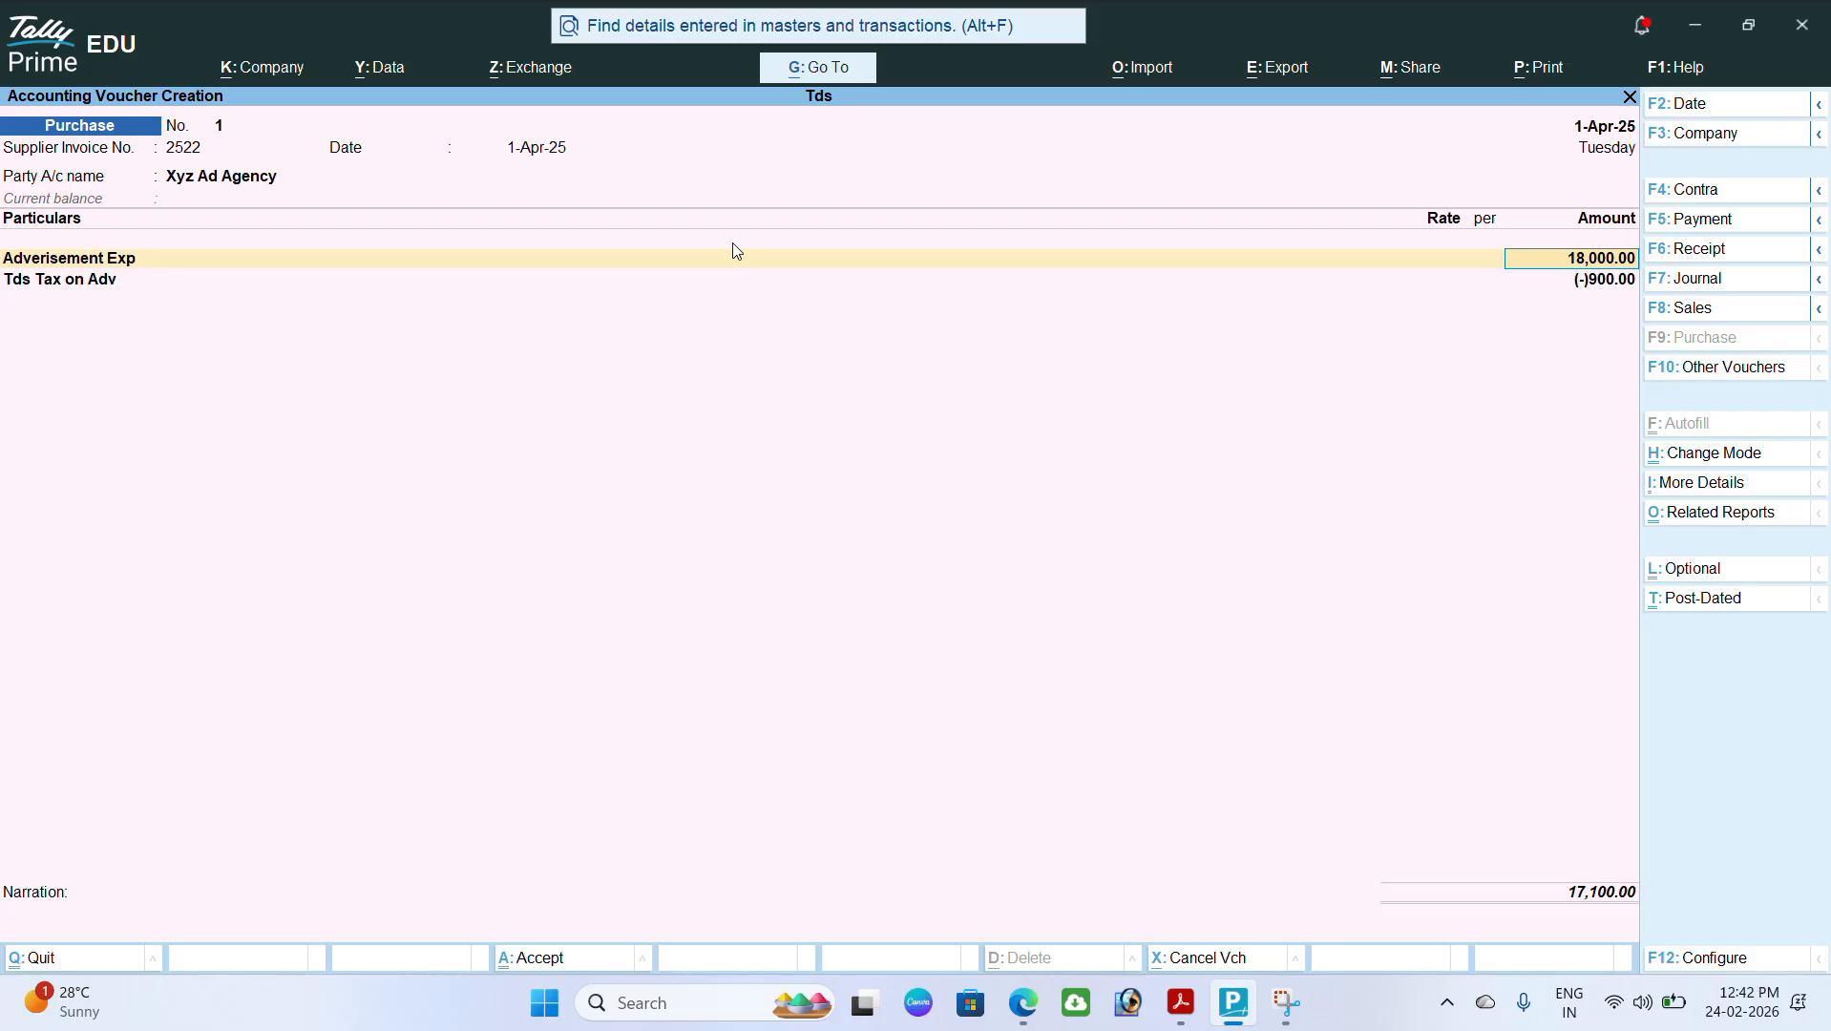
type("35000")
key("Return")
key("Return")
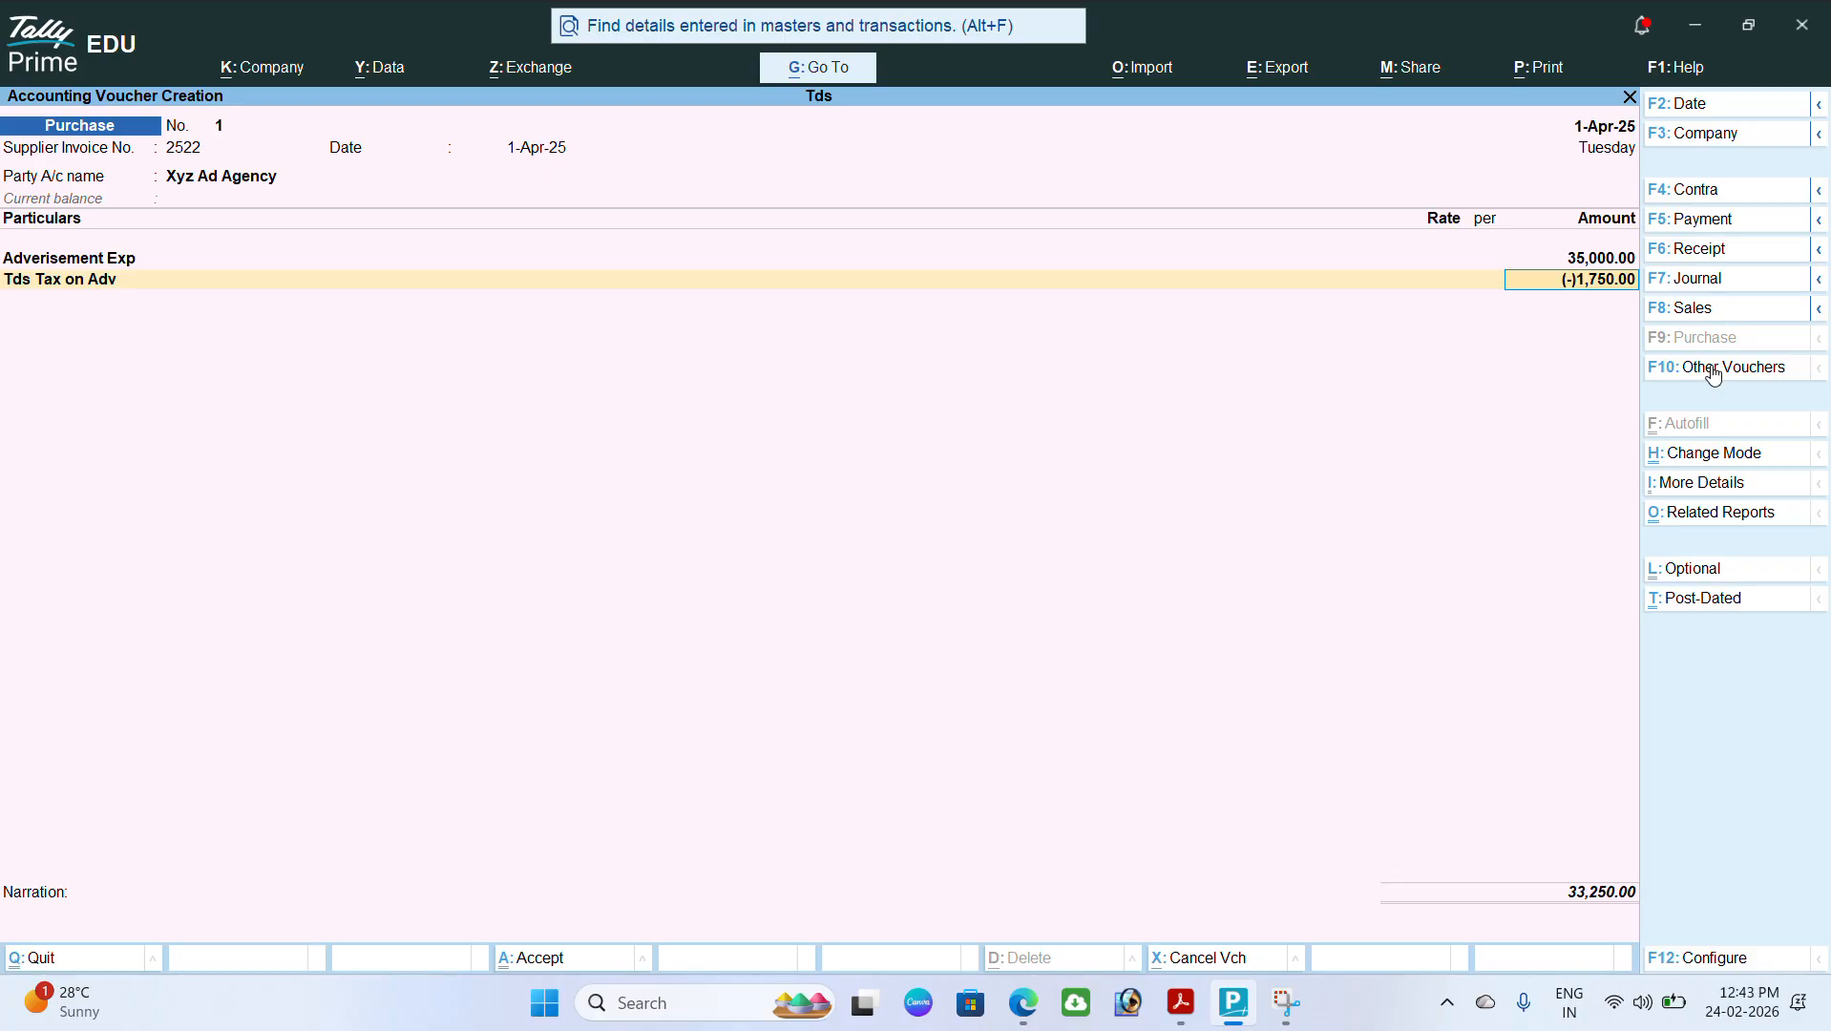
key("Return")
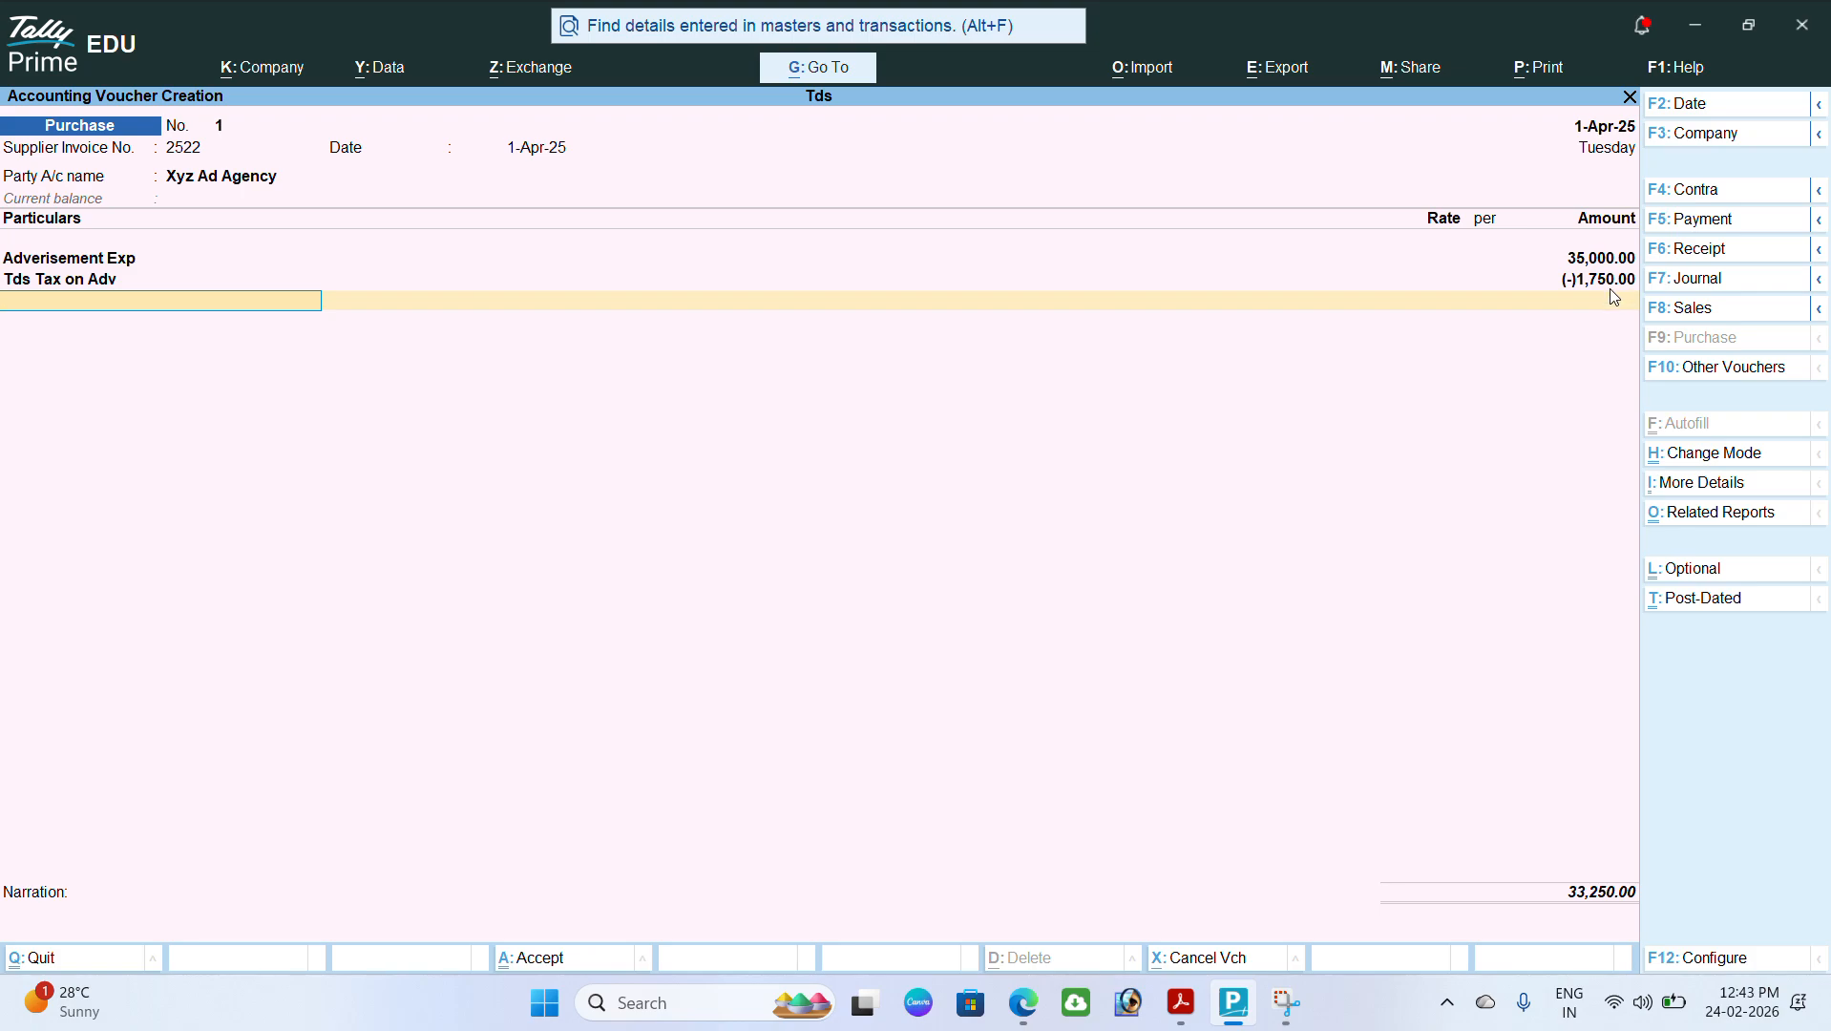
Step: Allocate 35,000 Cr and 1,750 Dr as New Ref in the bill-wise details and save the purchase voucher
key("Return")
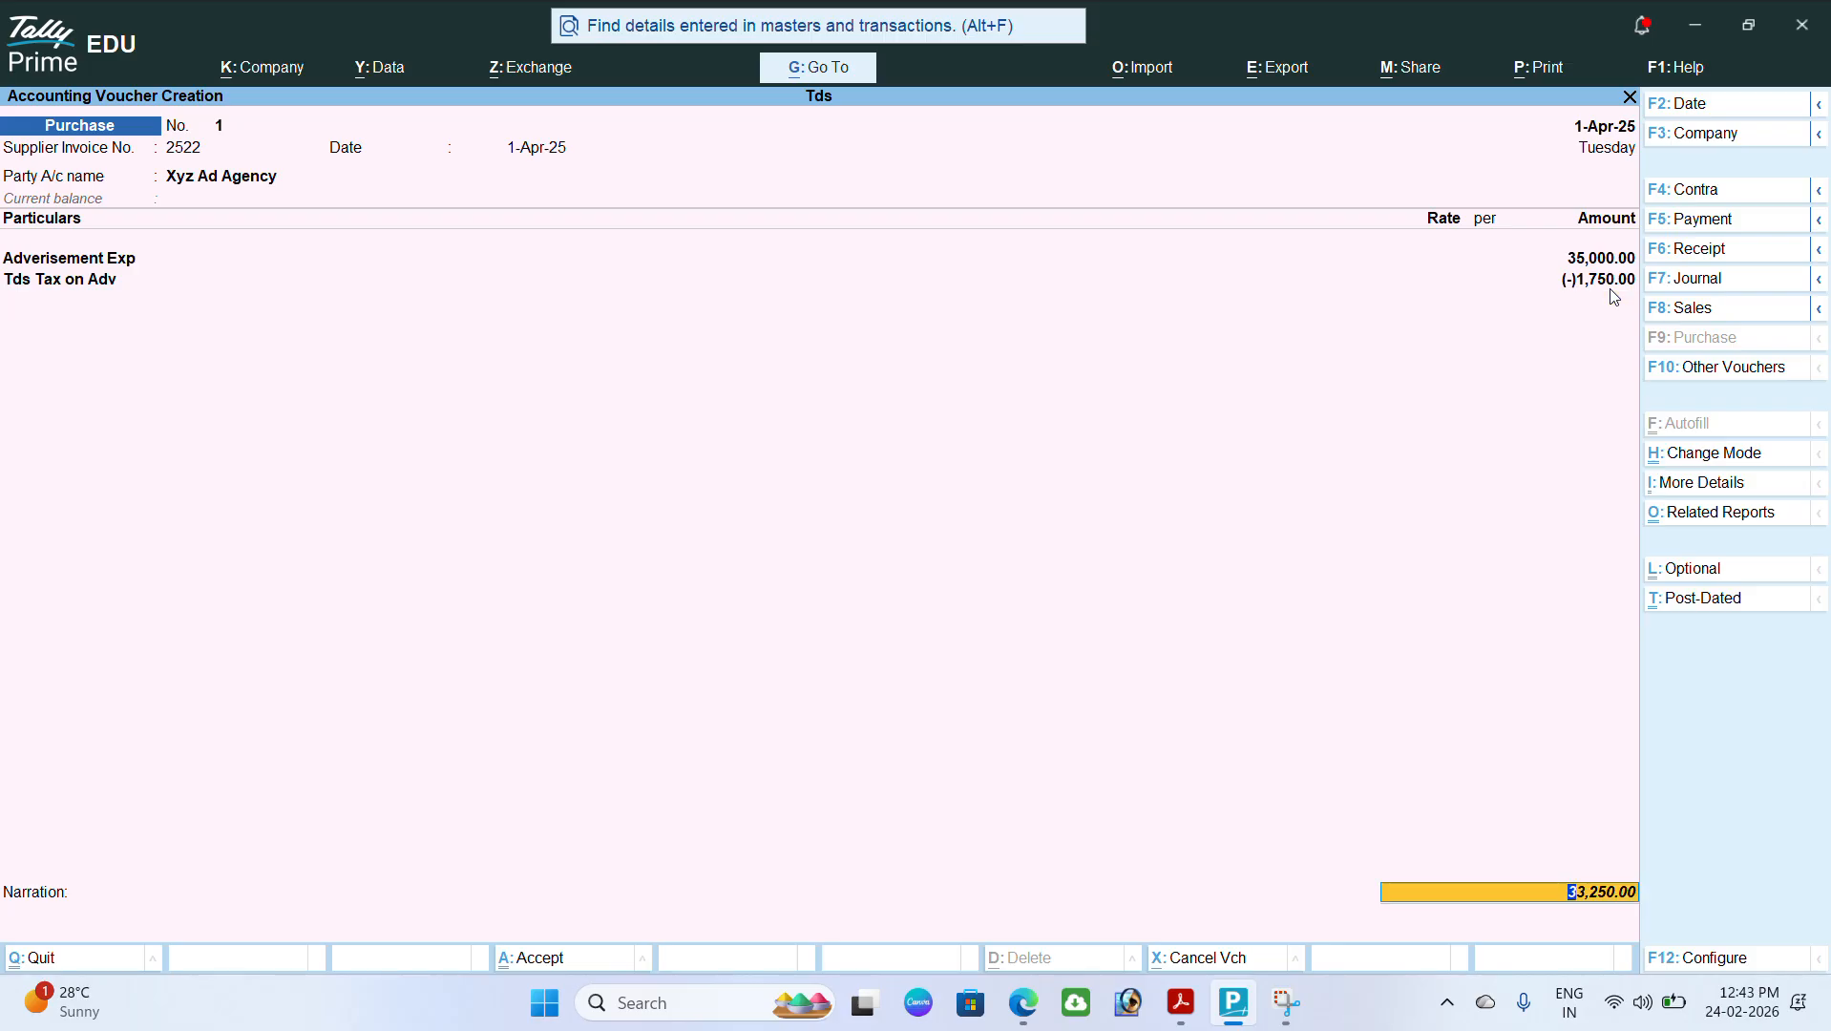
key("Return")
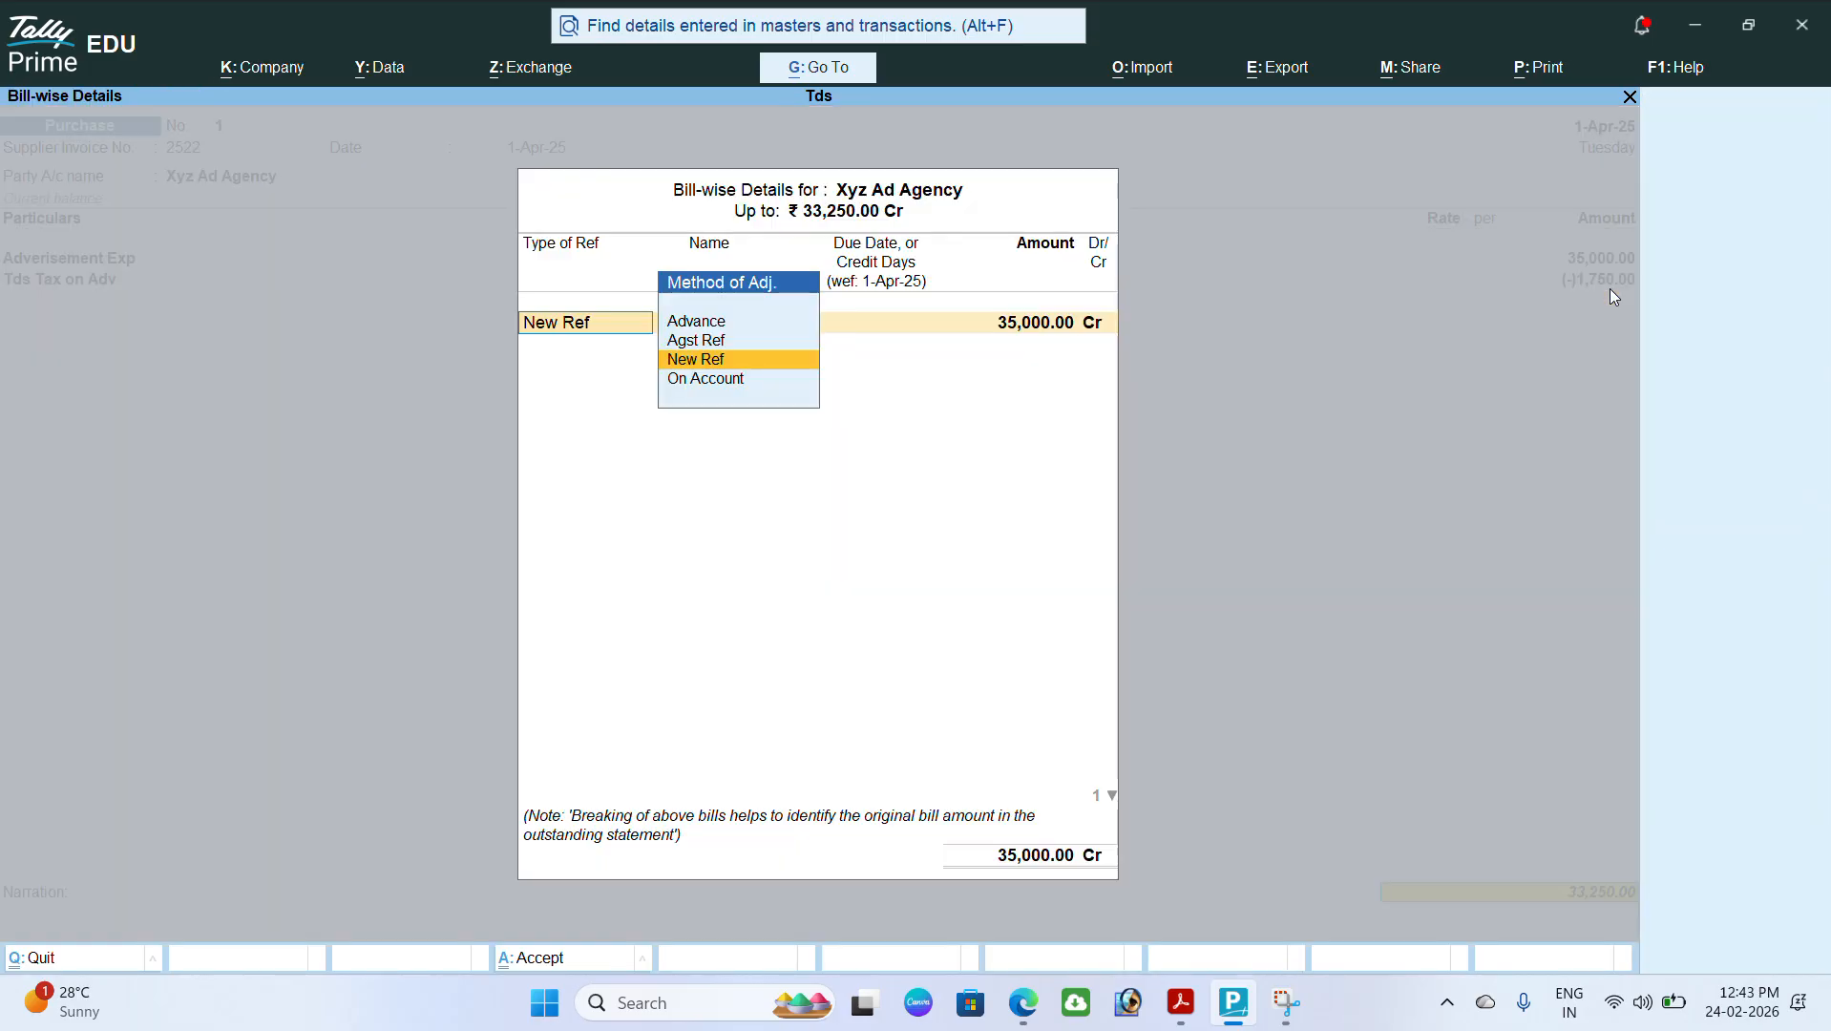
key("Return")
key("Return")
key("Return")
key("Return")
key("Return")
key("Return")
key("Return")
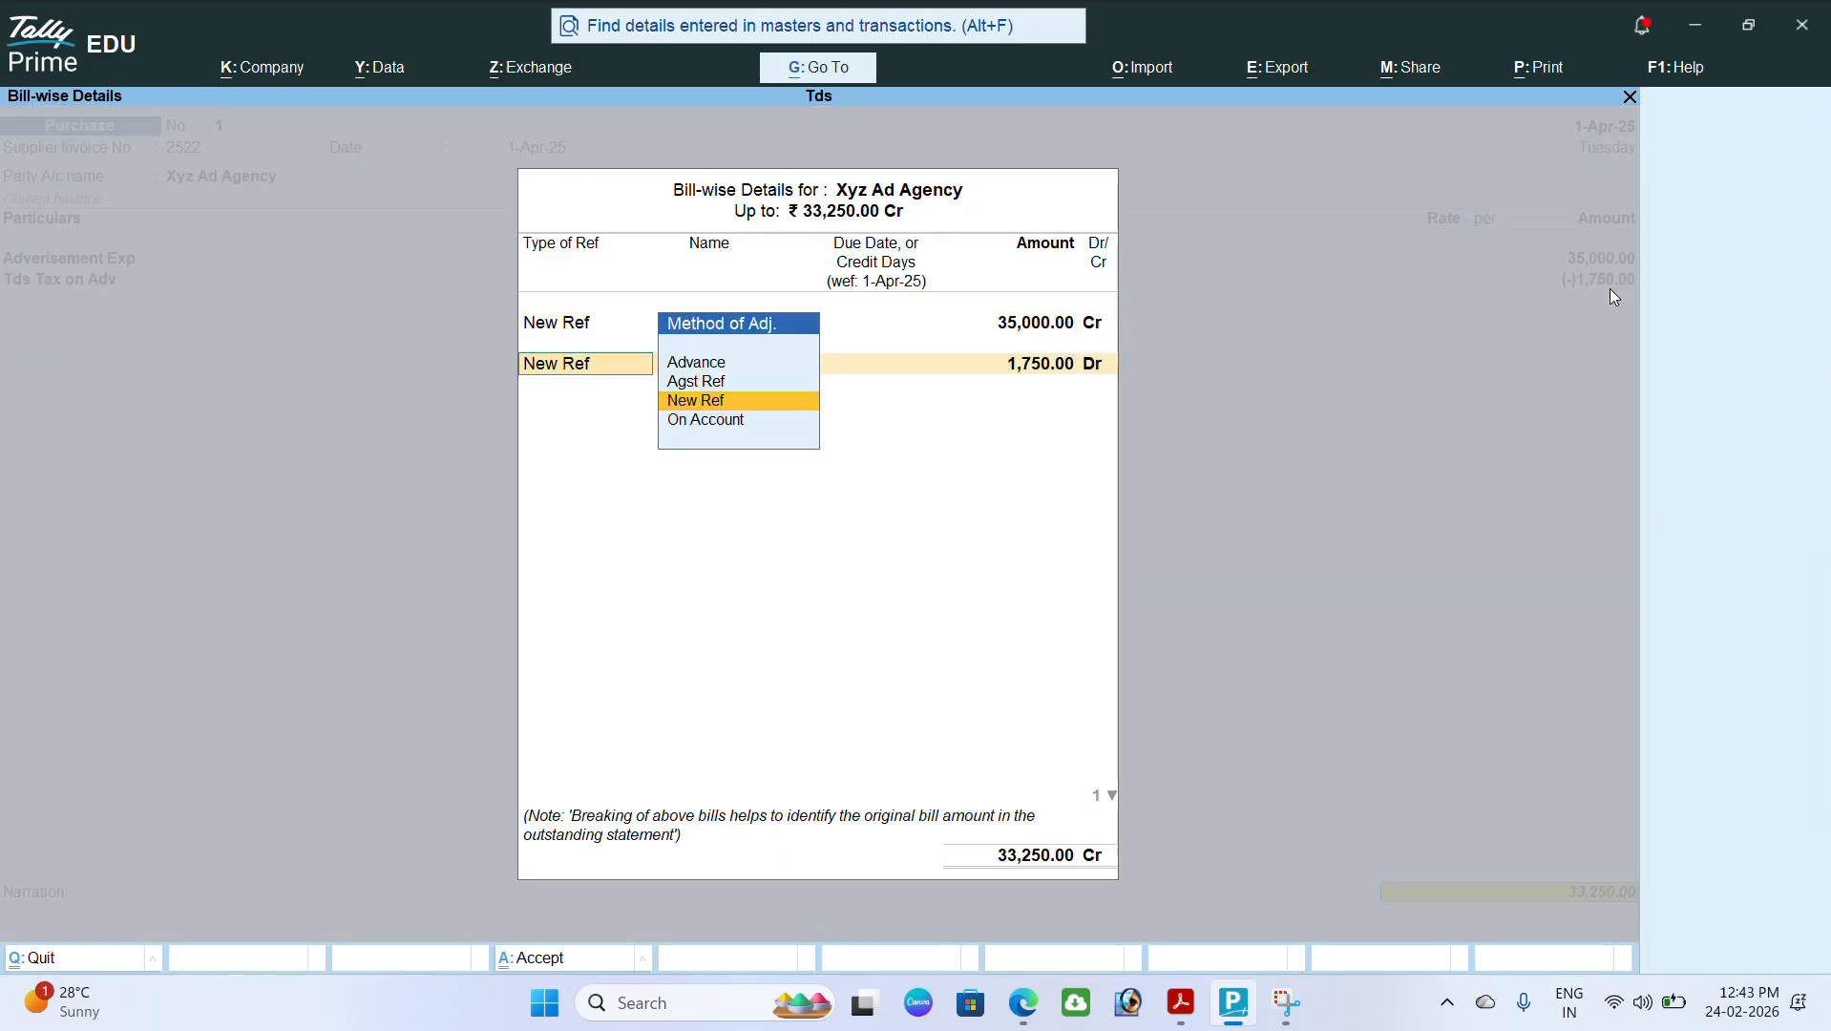
key("Return")
key("Return")
key("Return")
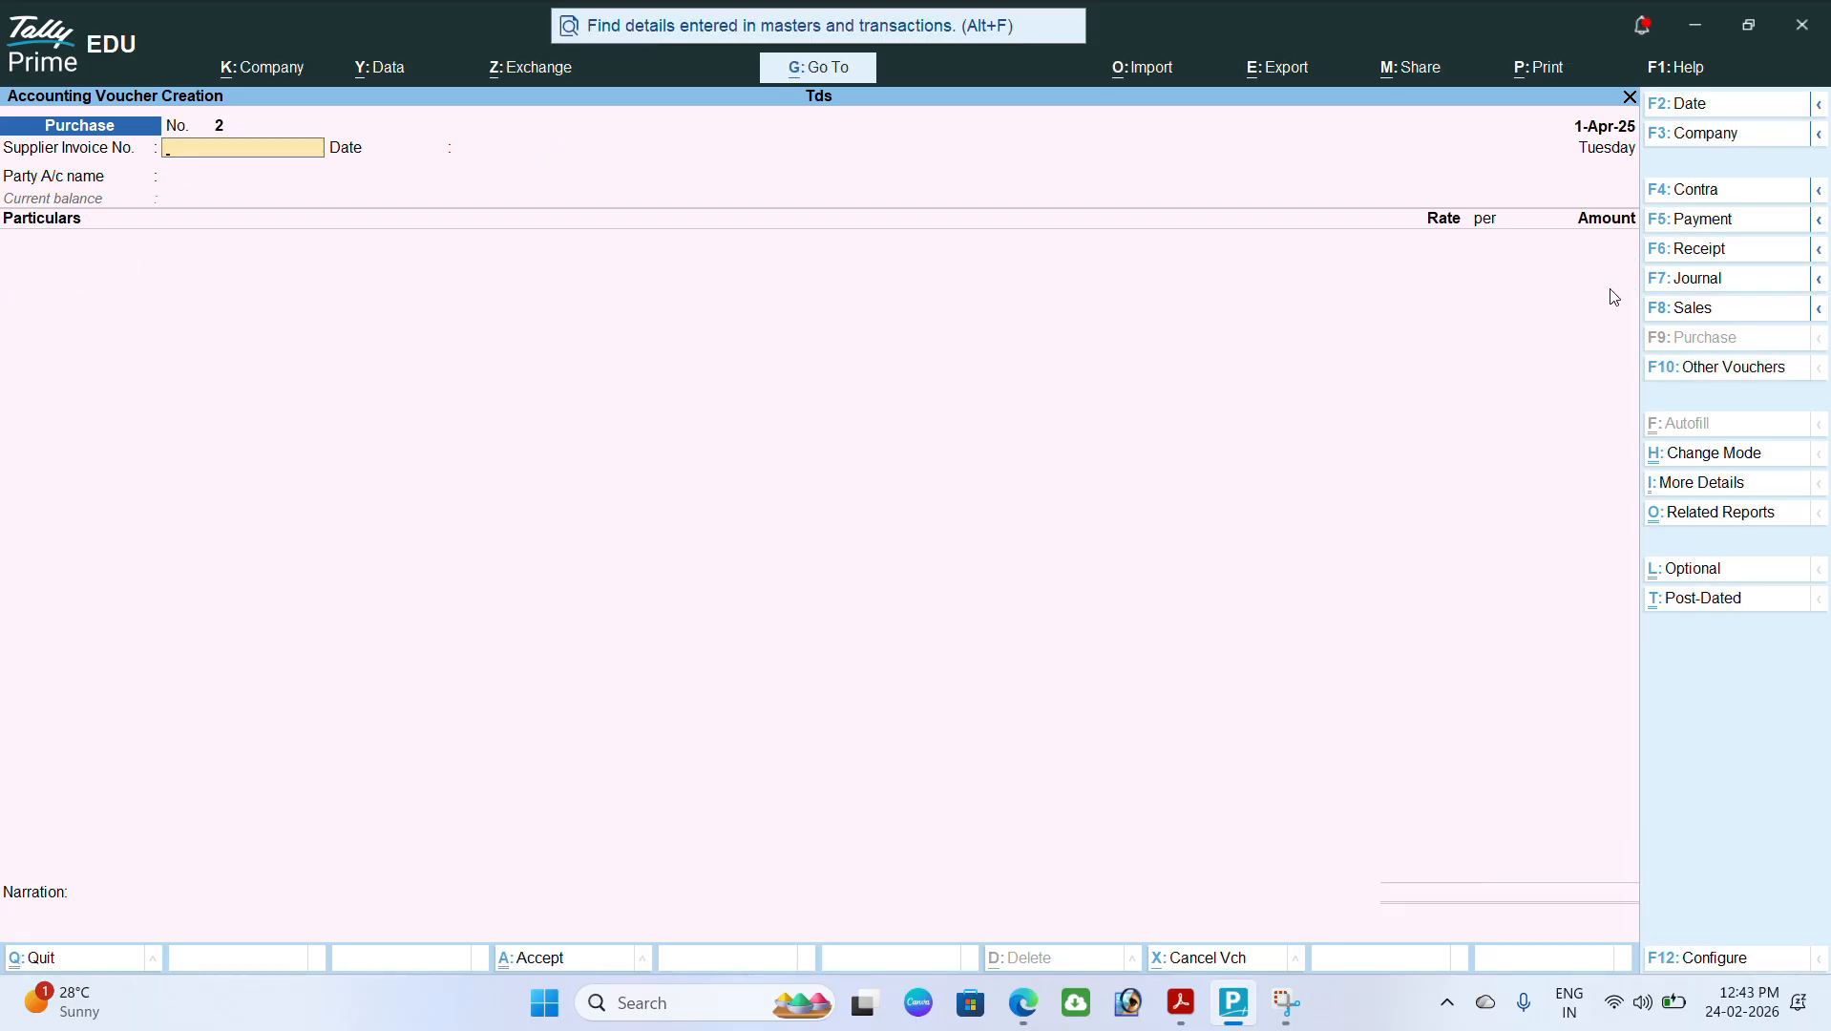
Step: Start a payment voucher that debits Xyz Ad Agency with 33,250
key("F5")
key("Down")
key("Up")
key("Down")
key("Down")
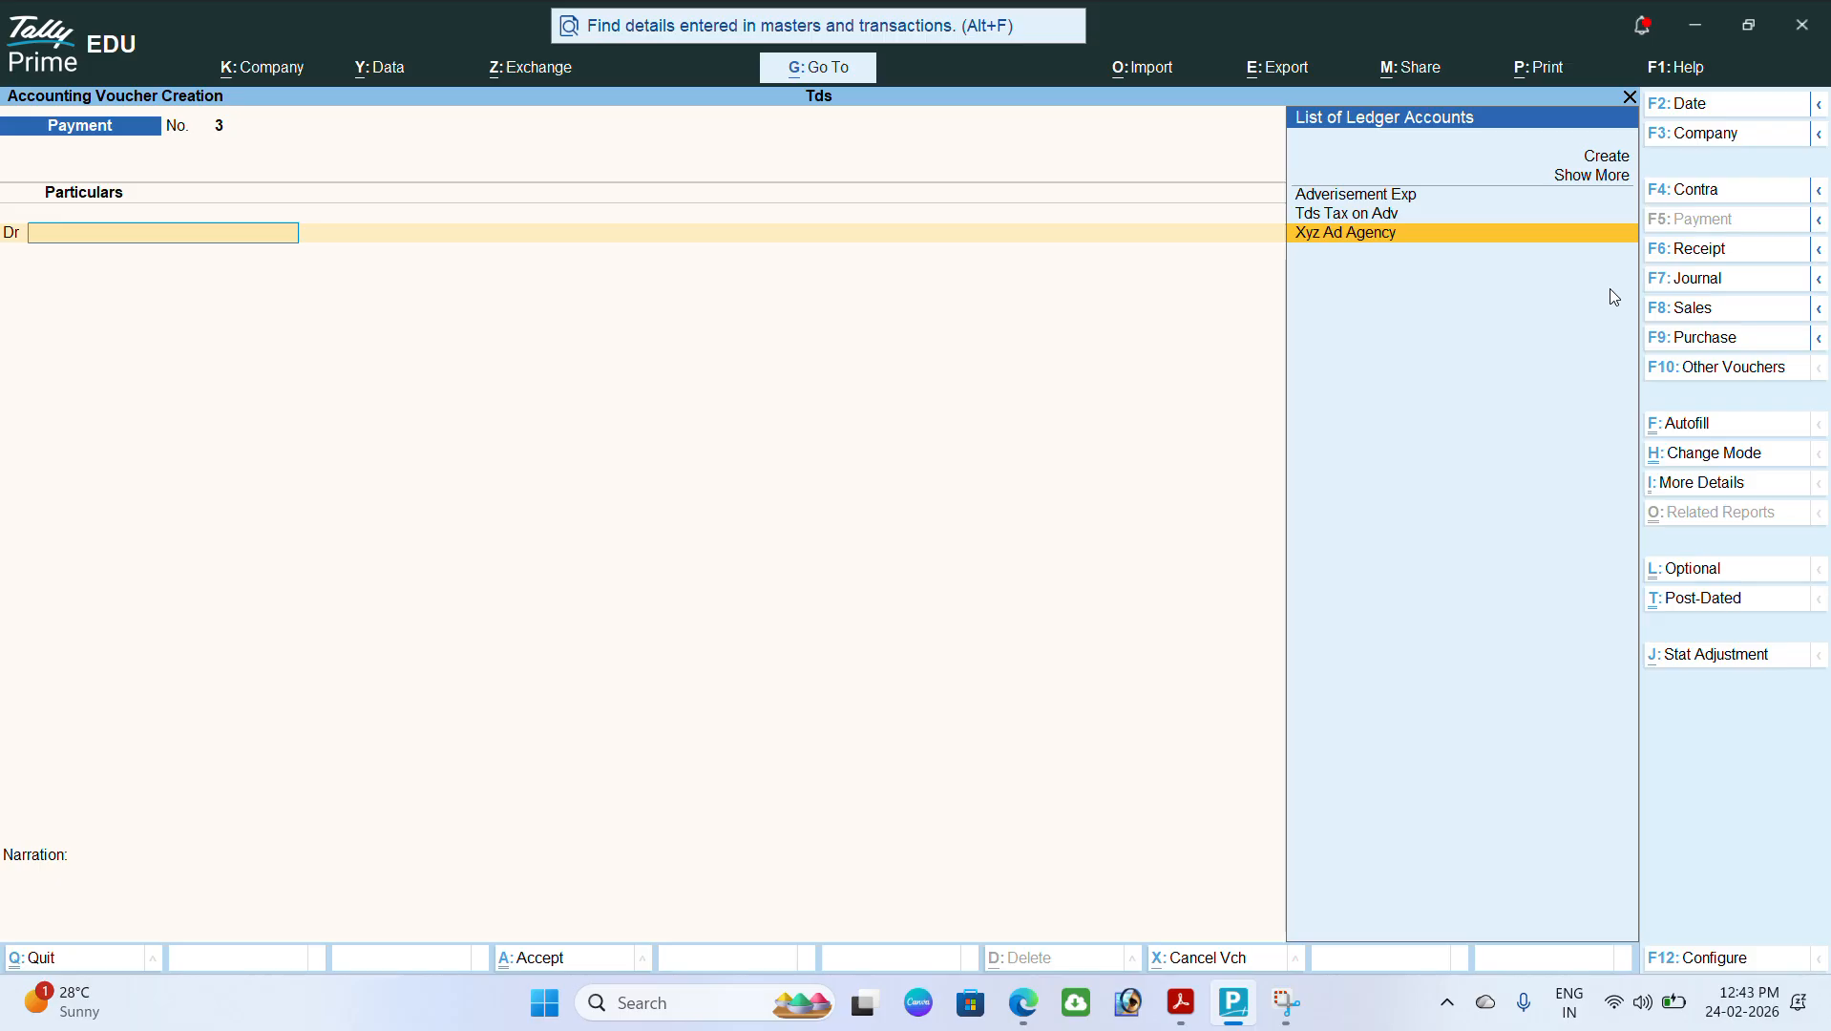
key("Return")
type("33250")
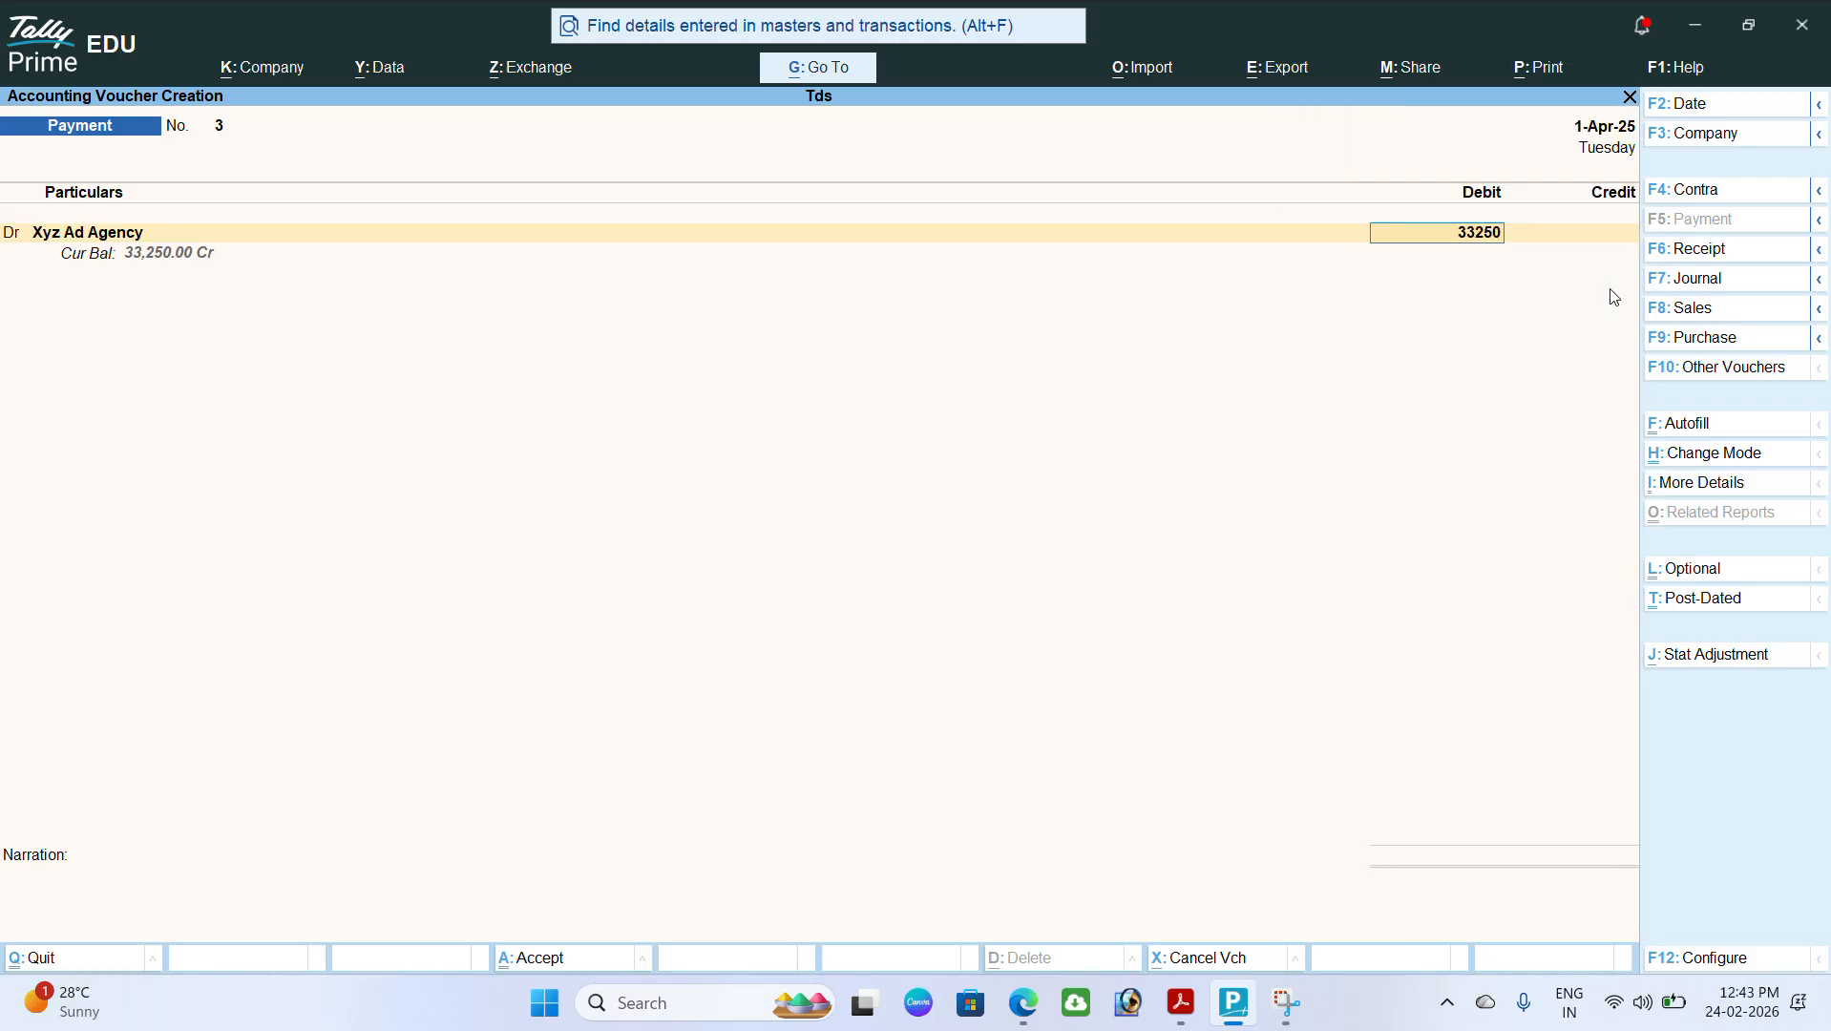
key("Return")
Step: Allocate the 33,250 as Agst Ref to pending bill 2522, credit Cash and save the payment voucher
key("Return")
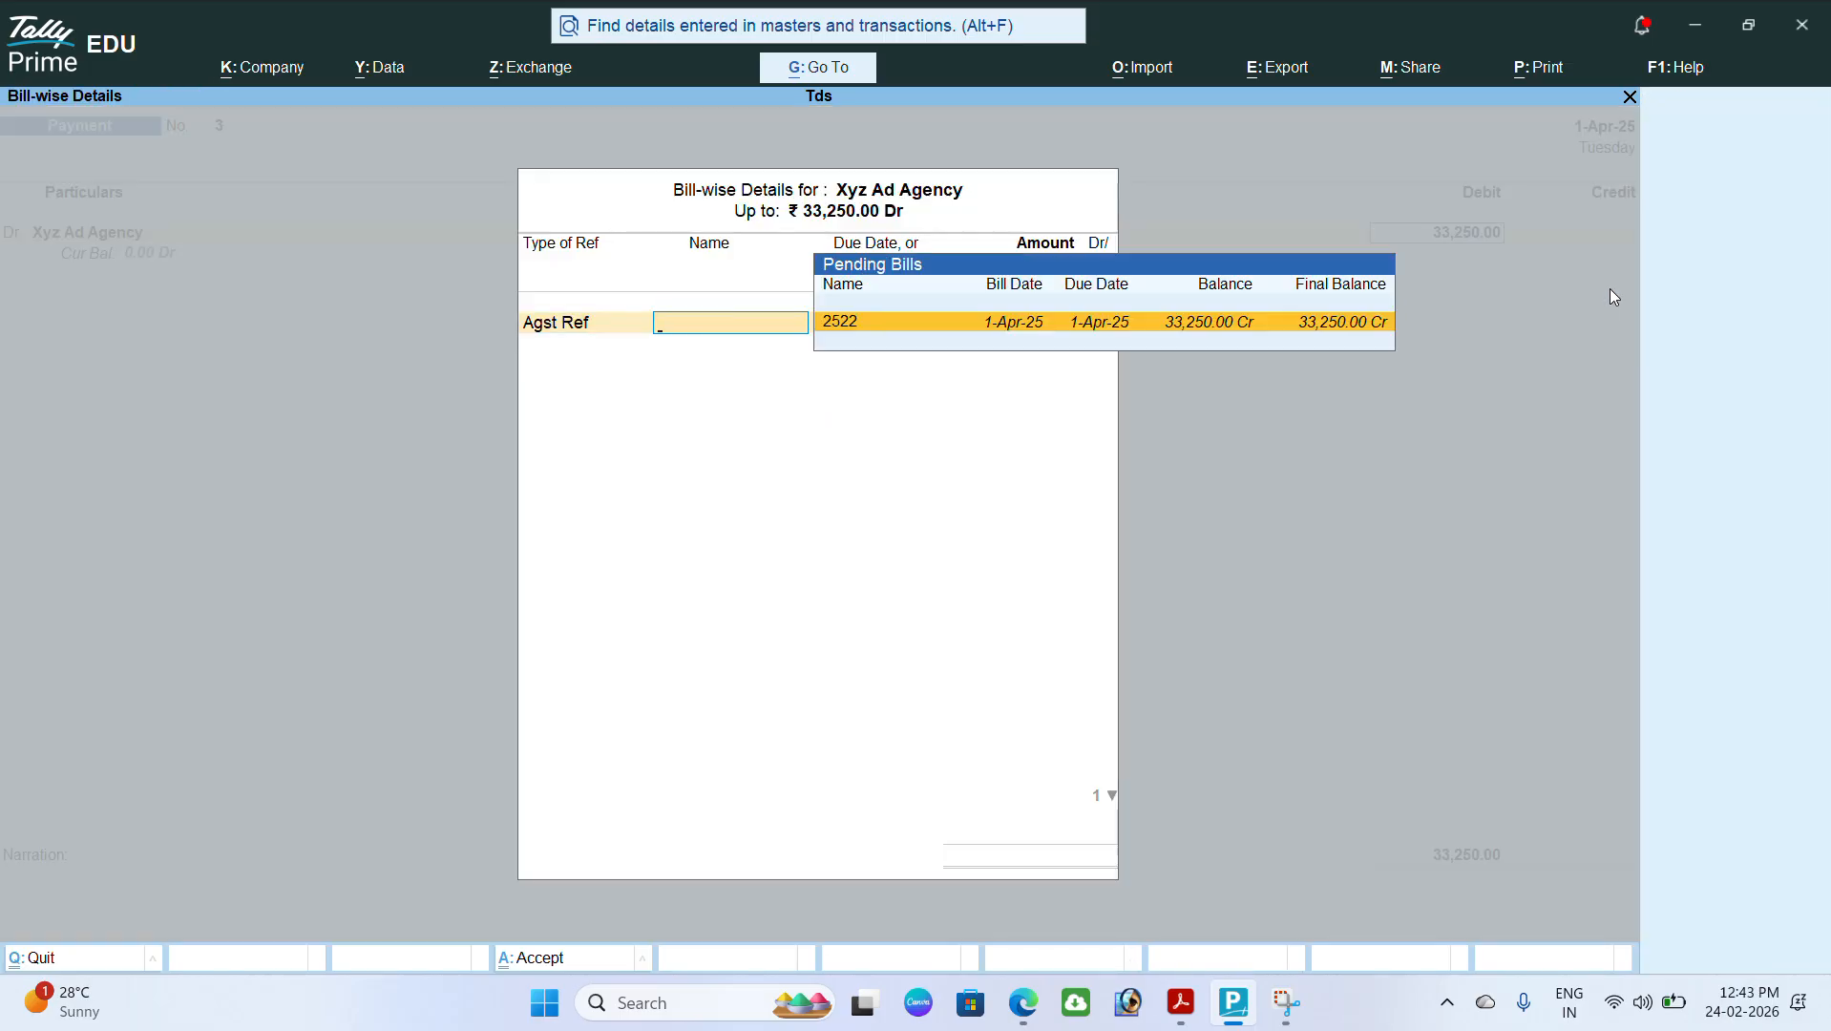
key("Return")
key("Return")
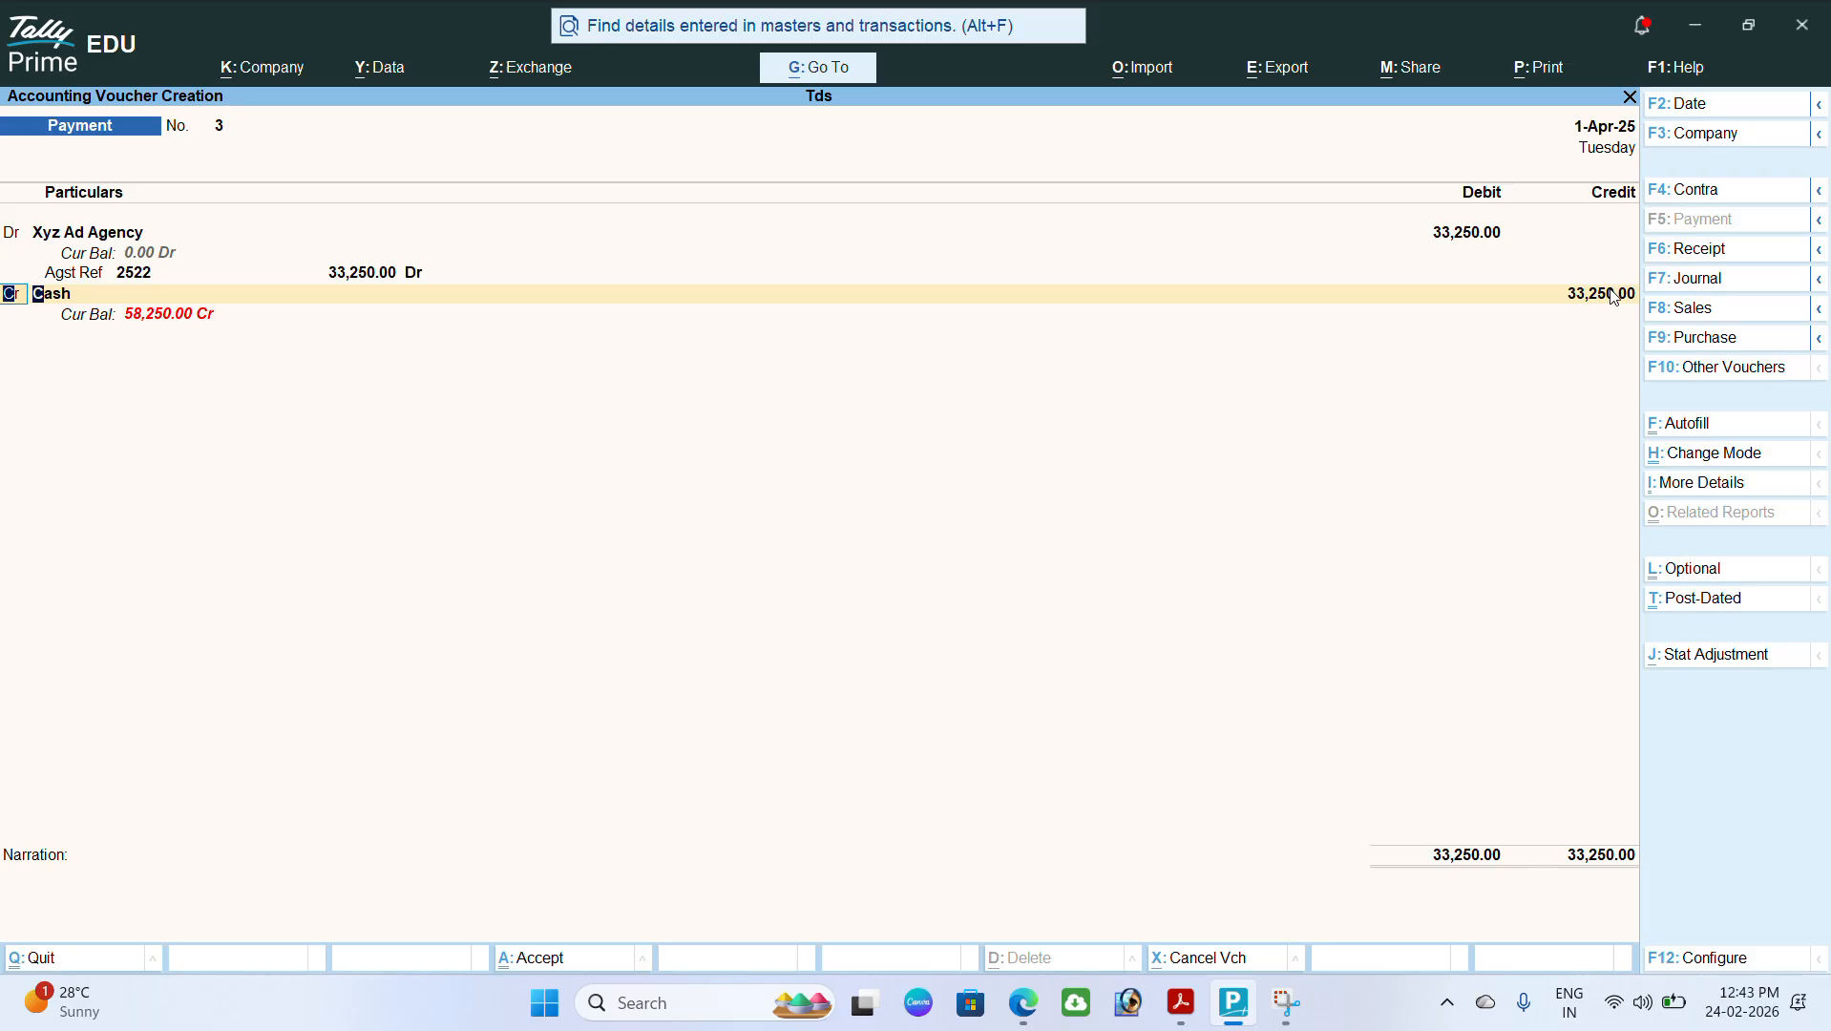
key("Return")
key("Return")
key("Return")
key("Return")
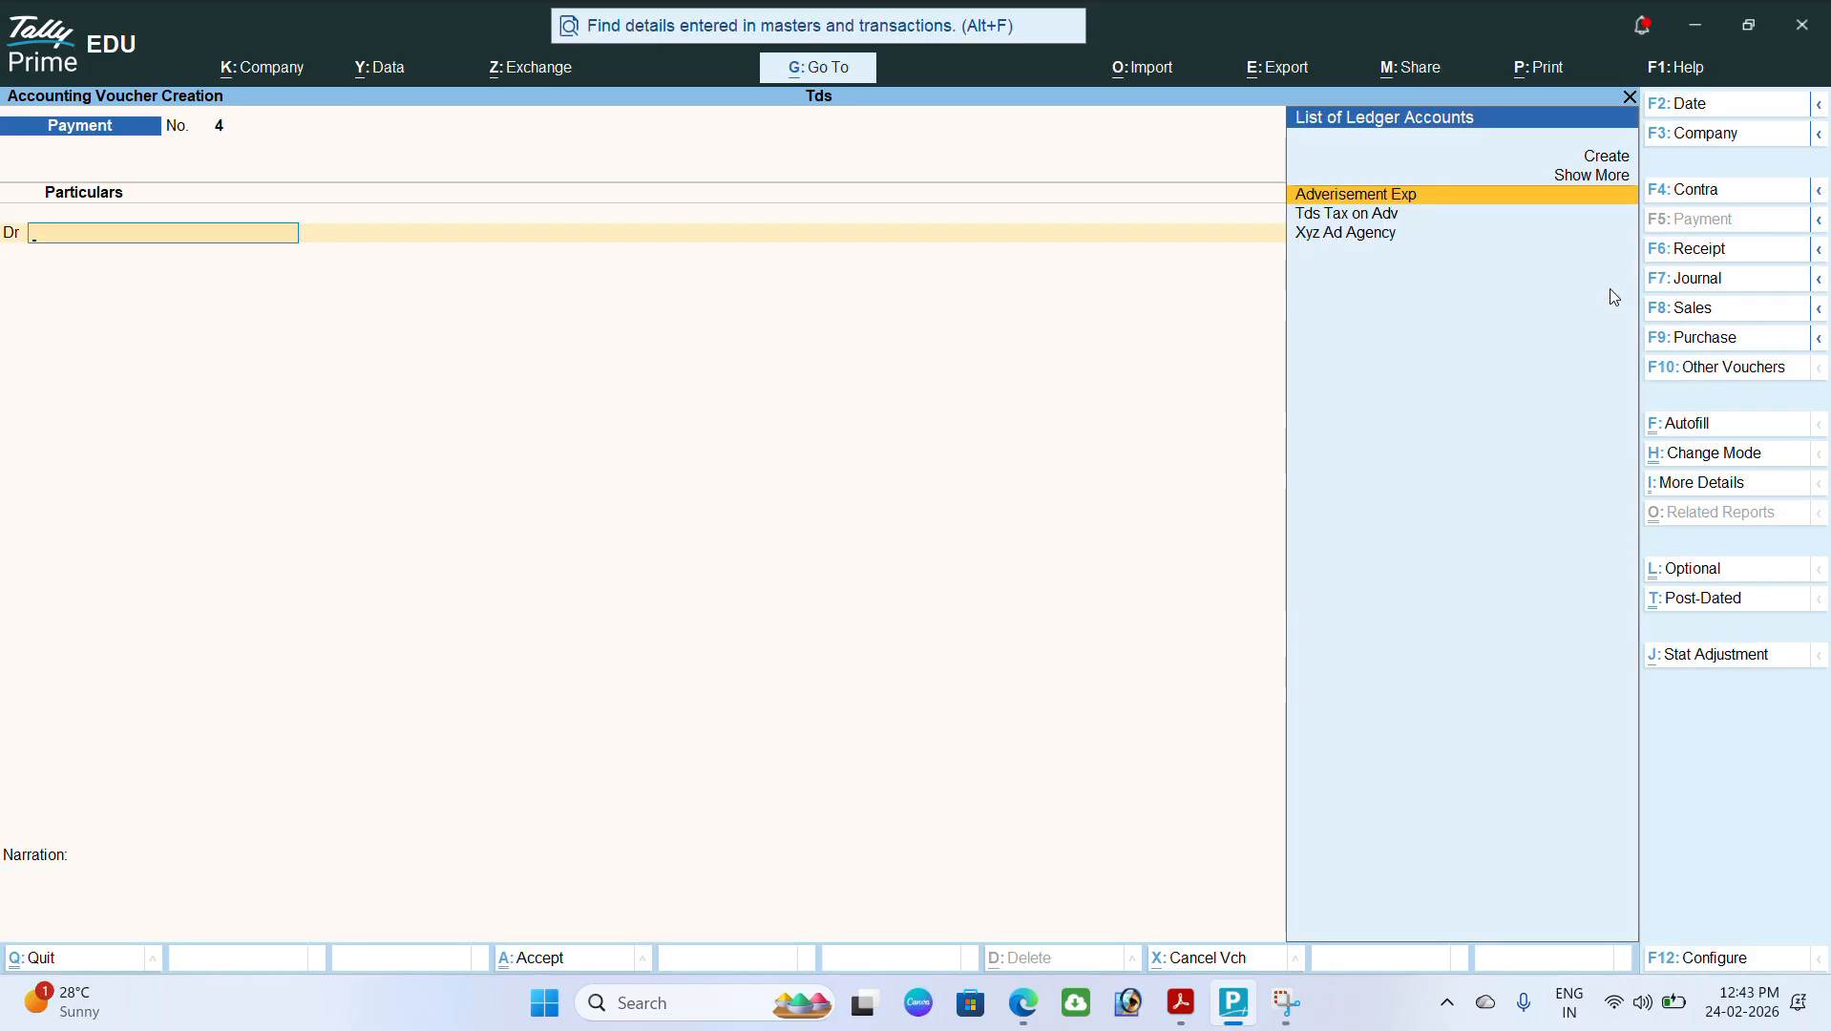
Step: In a new payment voucher, debit Tds Tax on Adv with 1,750 as Agst Ref to Purc / 1 / 4
key("Down")
key("Return")
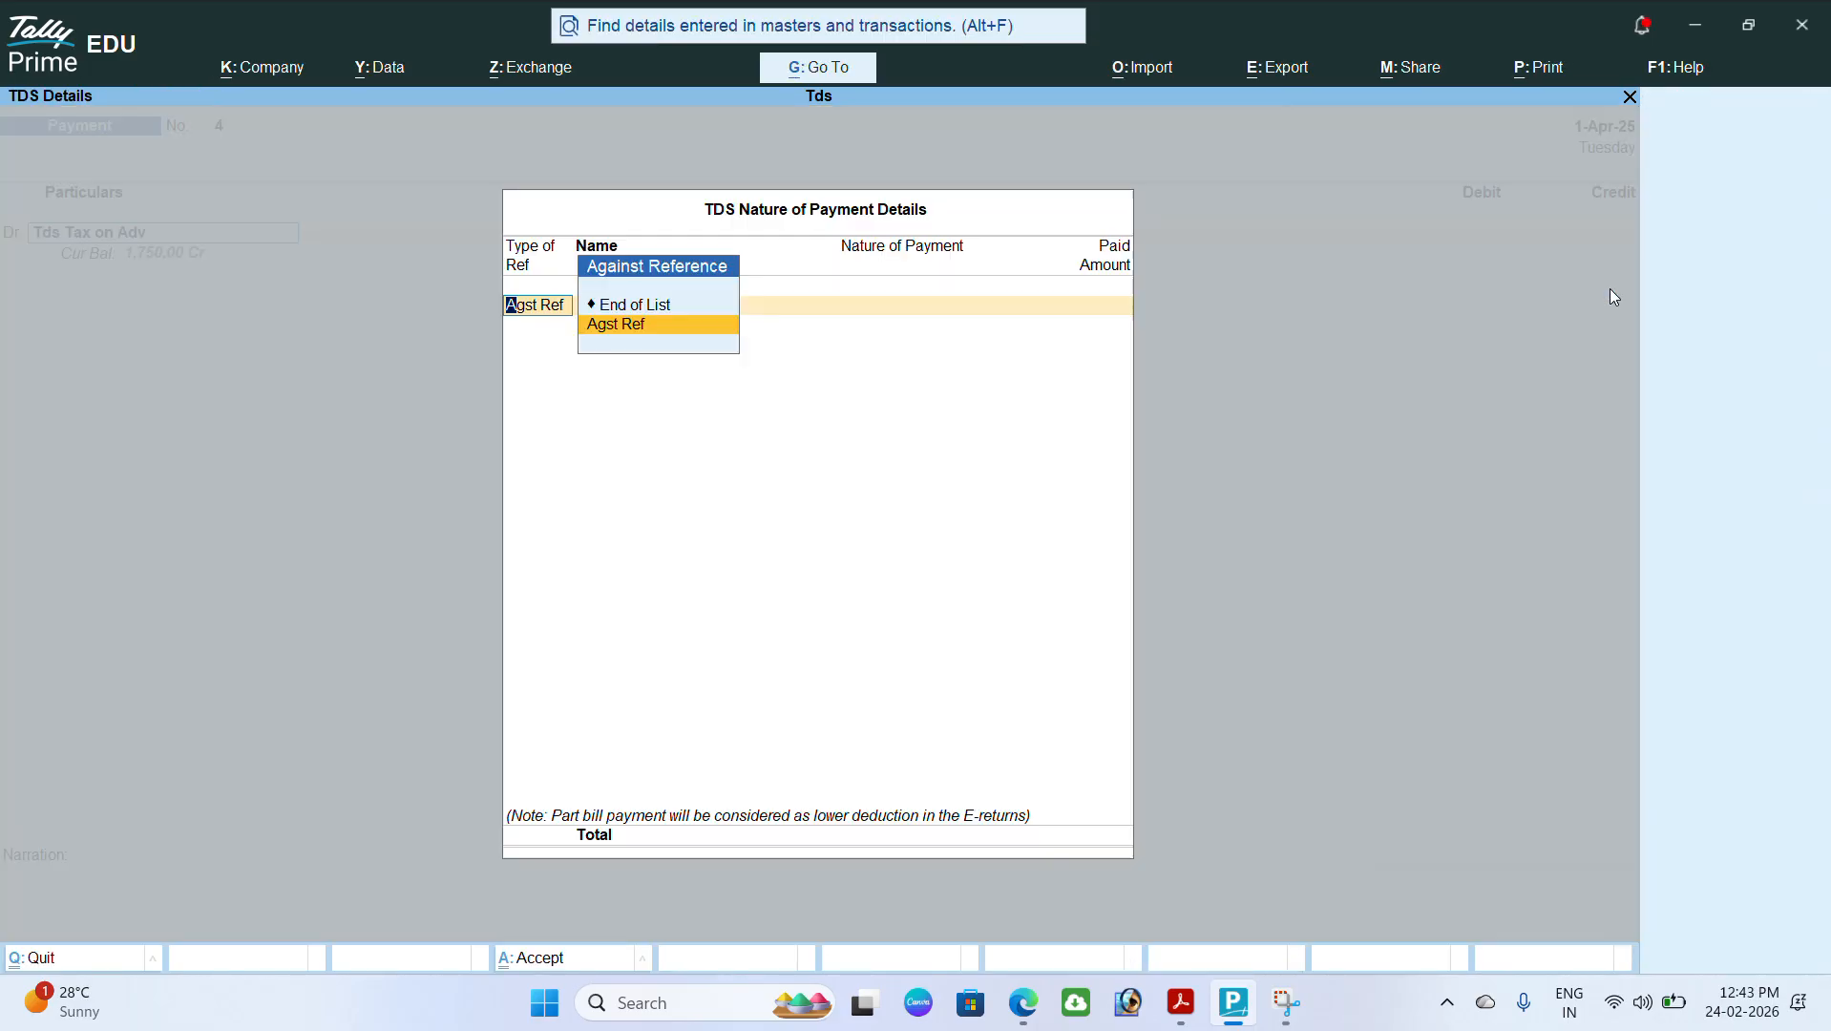
key("Return")
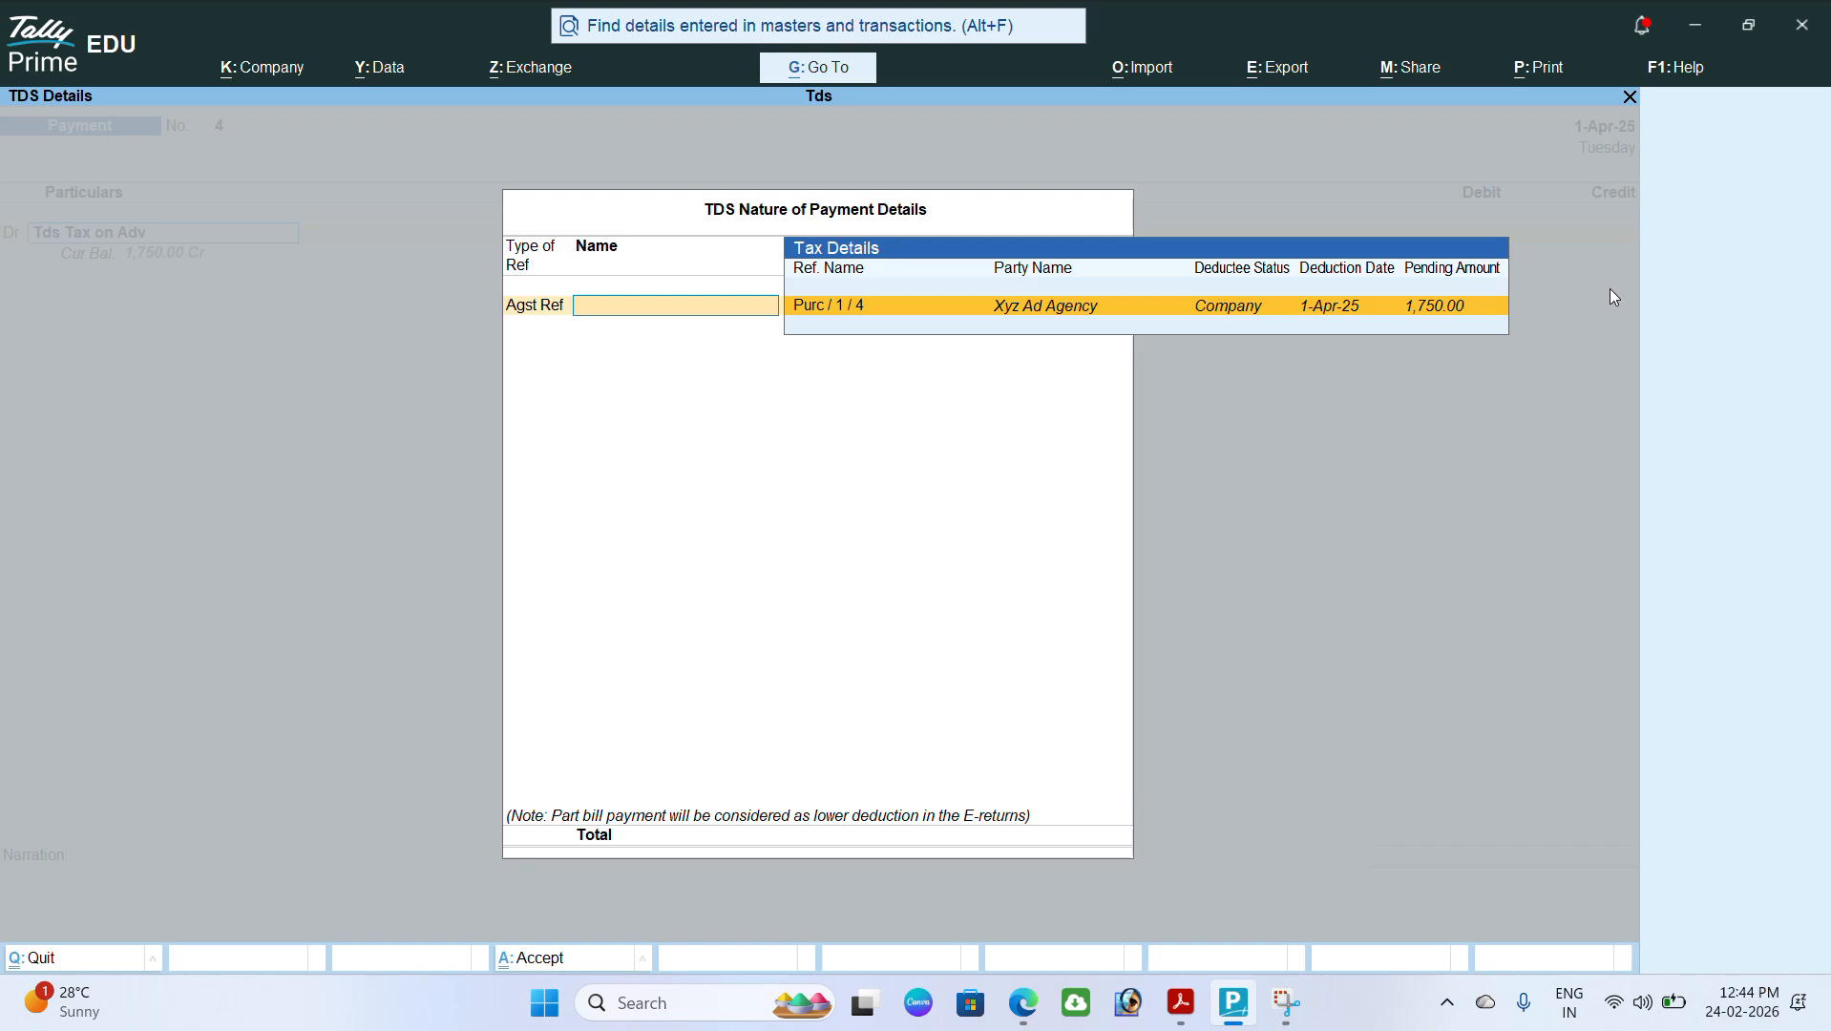
key("Return")
key("Return")
key("Return")
key("Return")
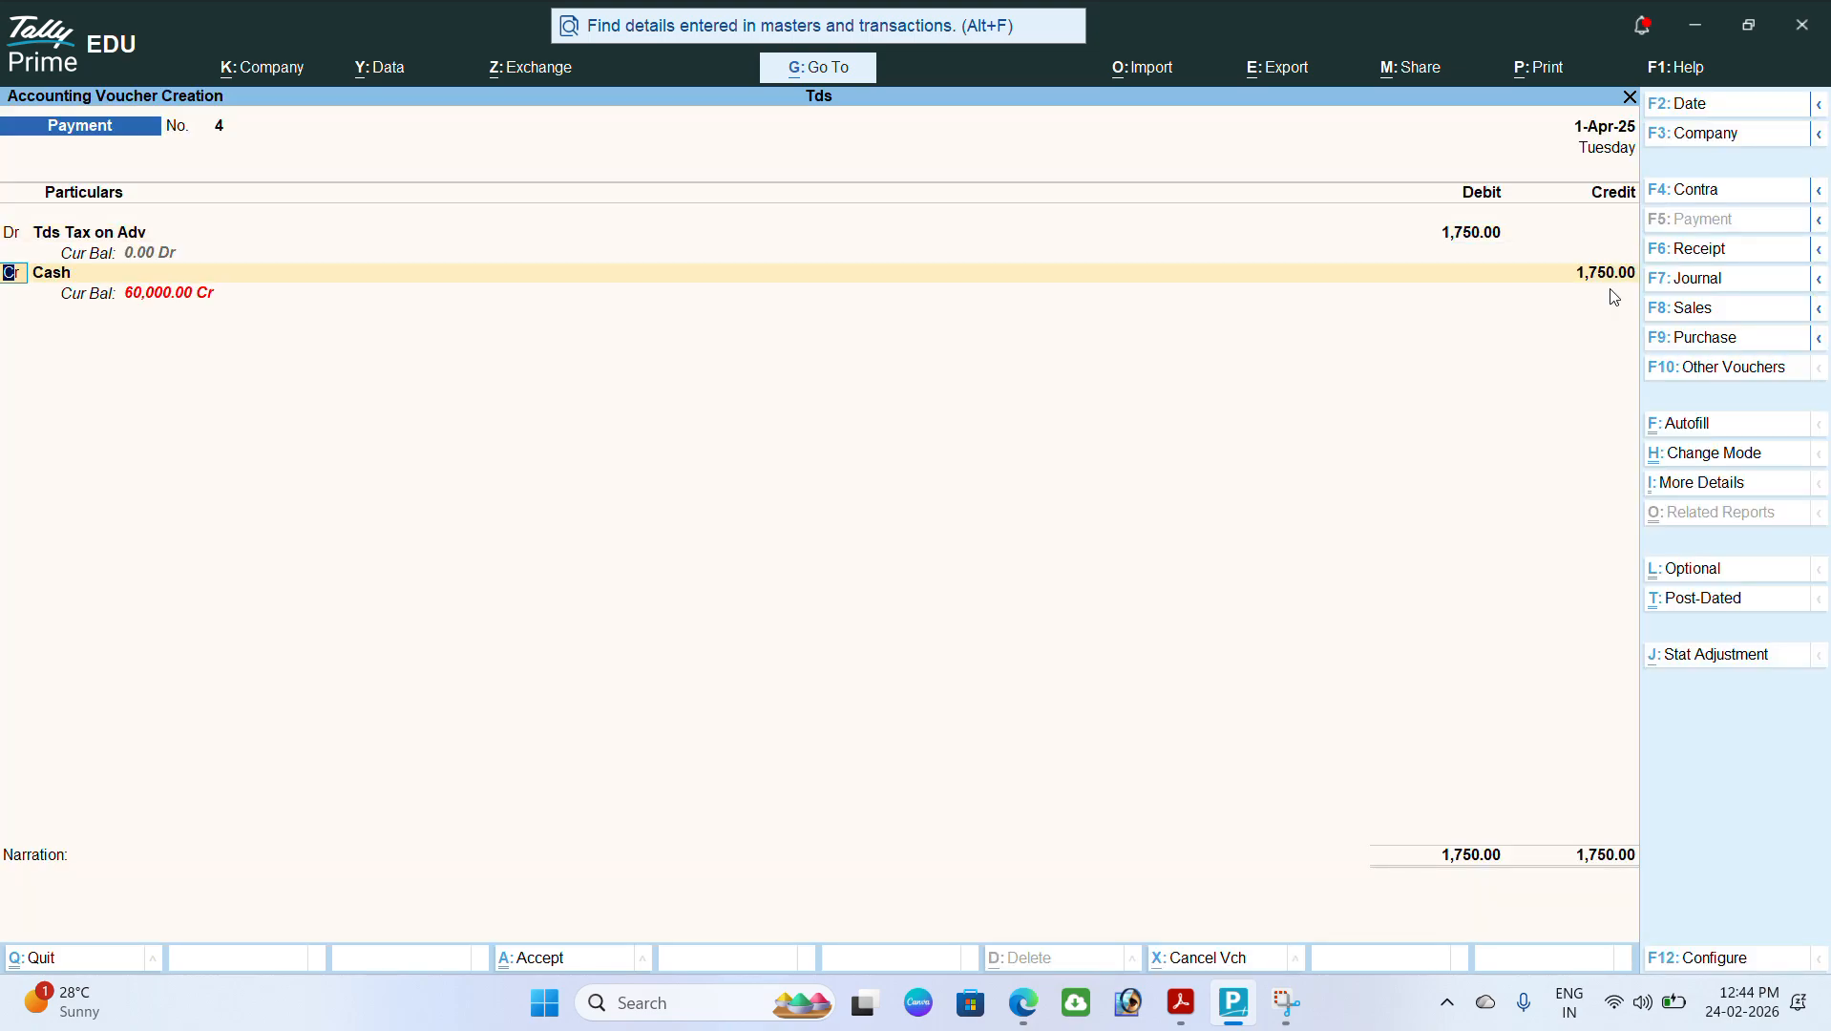
Step: Credit Cash with 1,750, leave the narration blank and save the TDS payment voucher
key("Return")
key("Return")
key("Return")
key("Return")
key("Return")
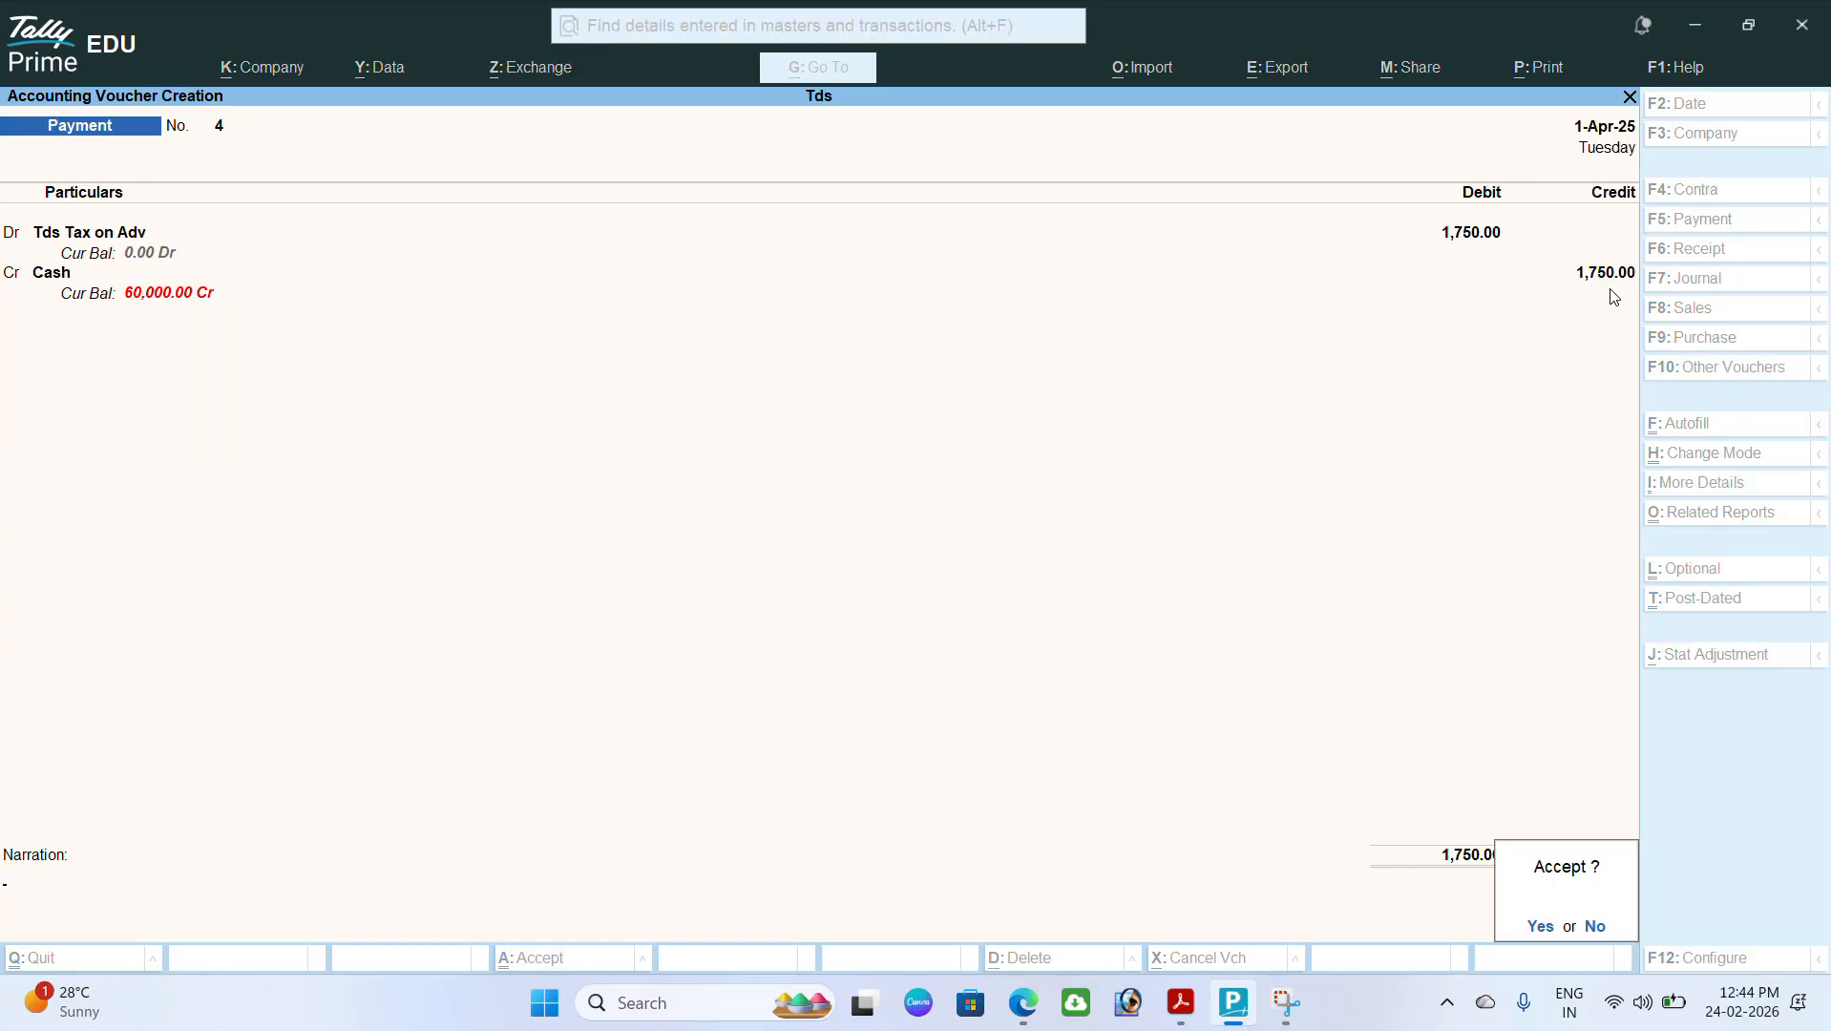
key("Return")
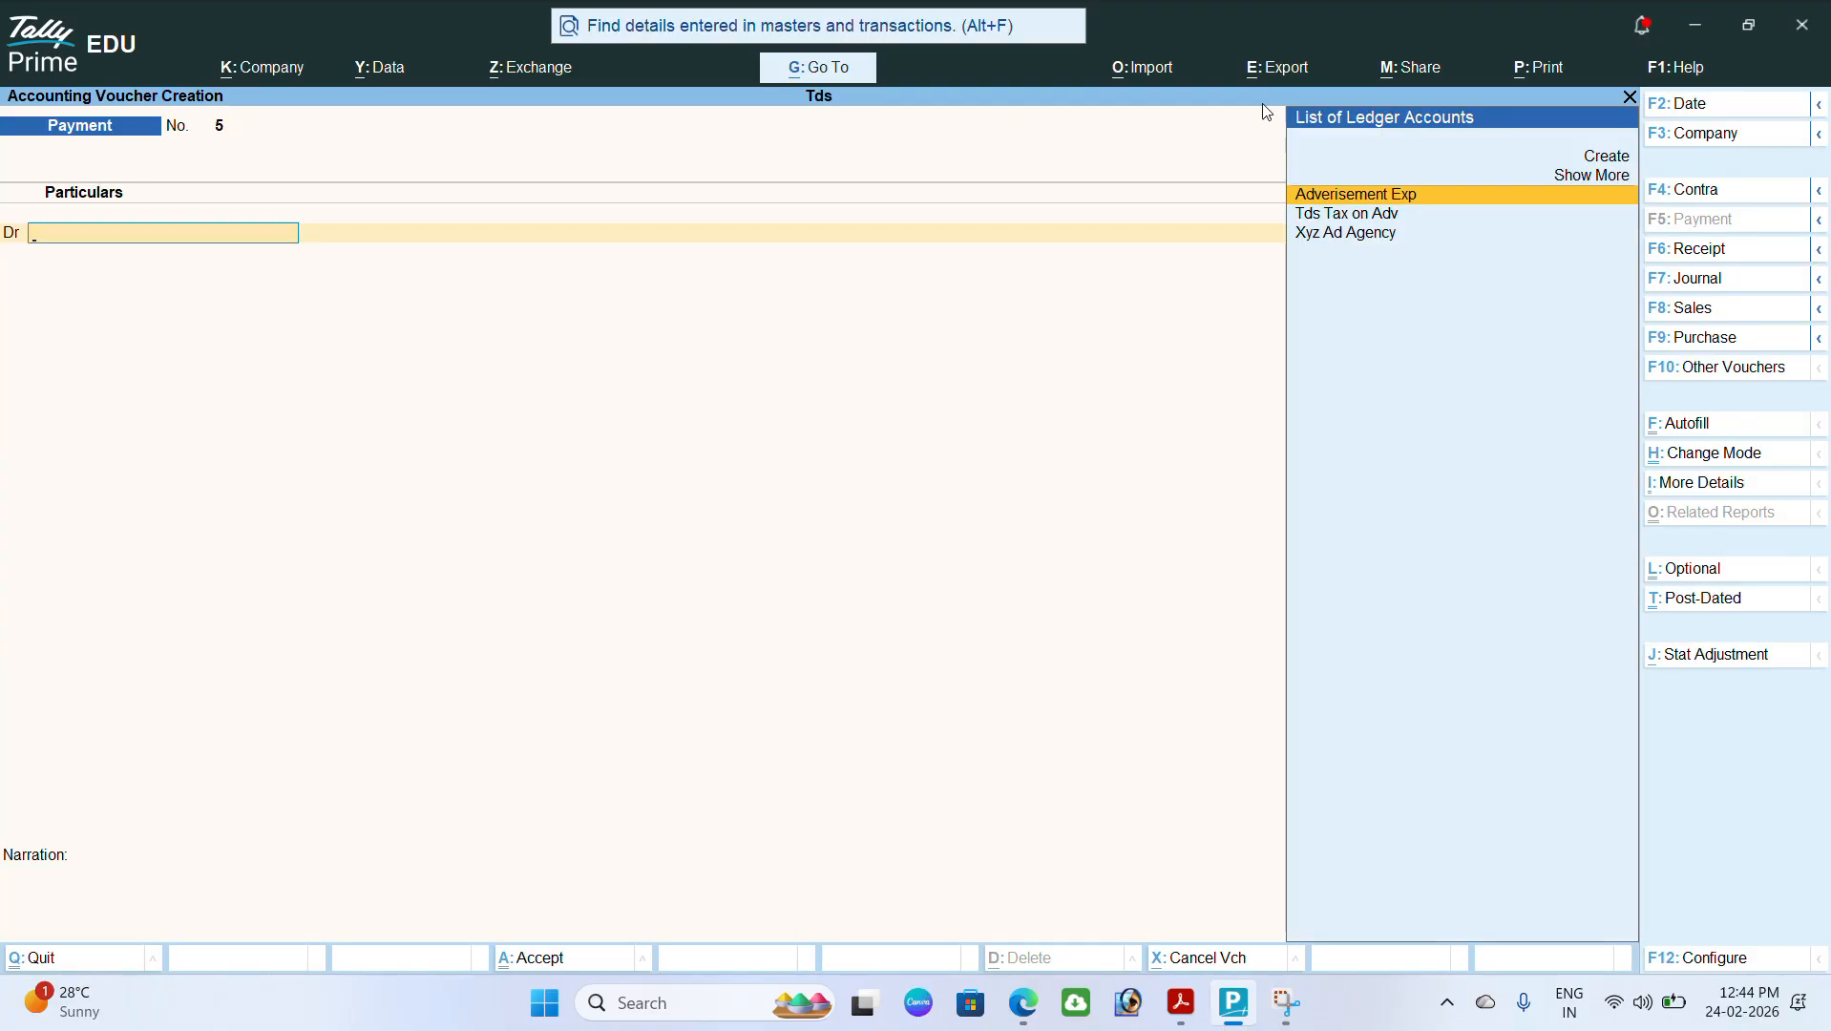